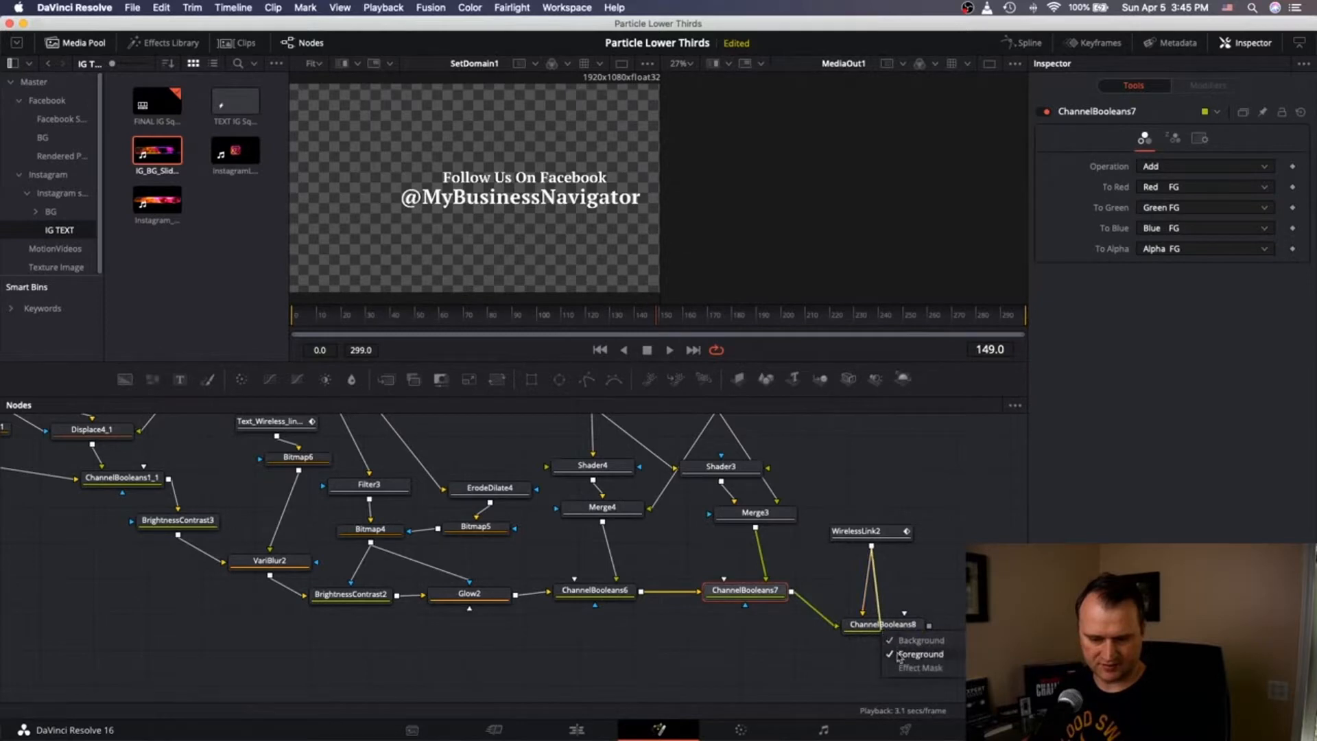
# Switch ChannelBooleans7 to Copy, line up ChannelBooleans8 beside it, and view ChannelBooleans8 in the left viewer.
pyautogui.click(1171, 166)
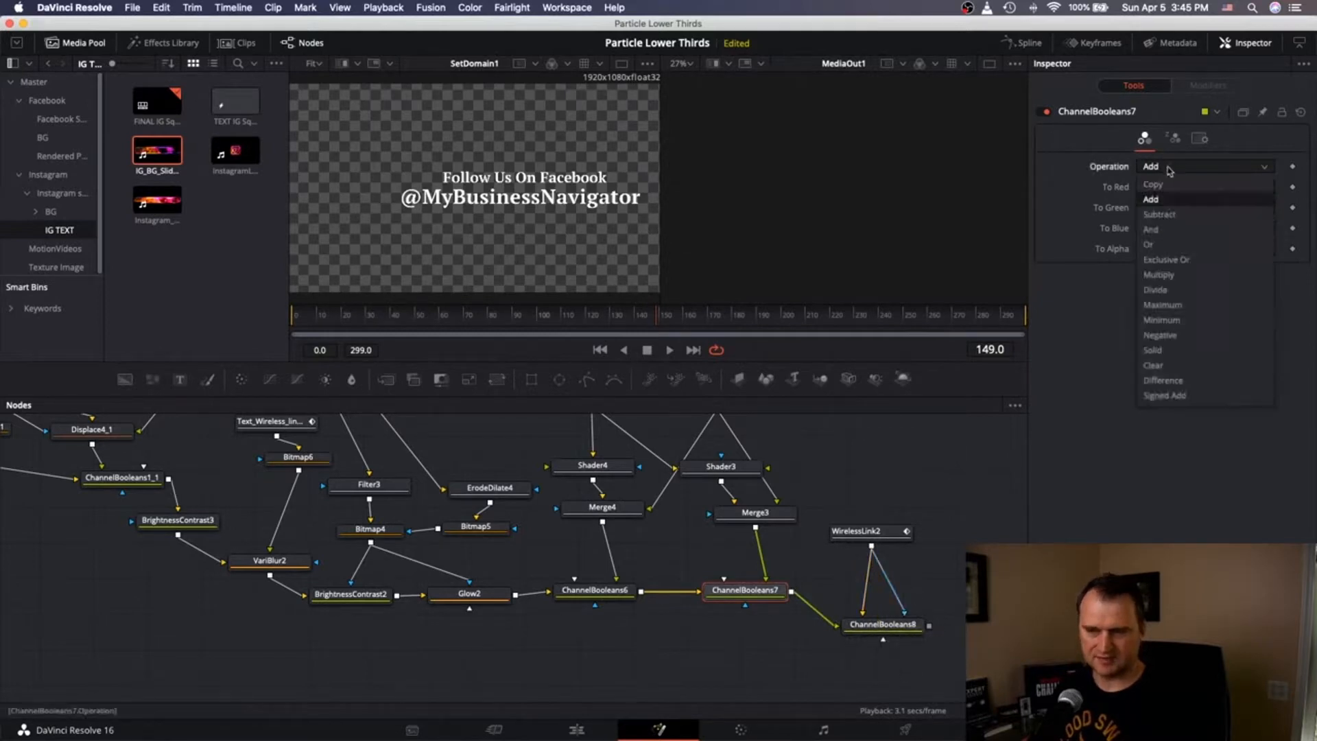
pyautogui.click(1169, 186)
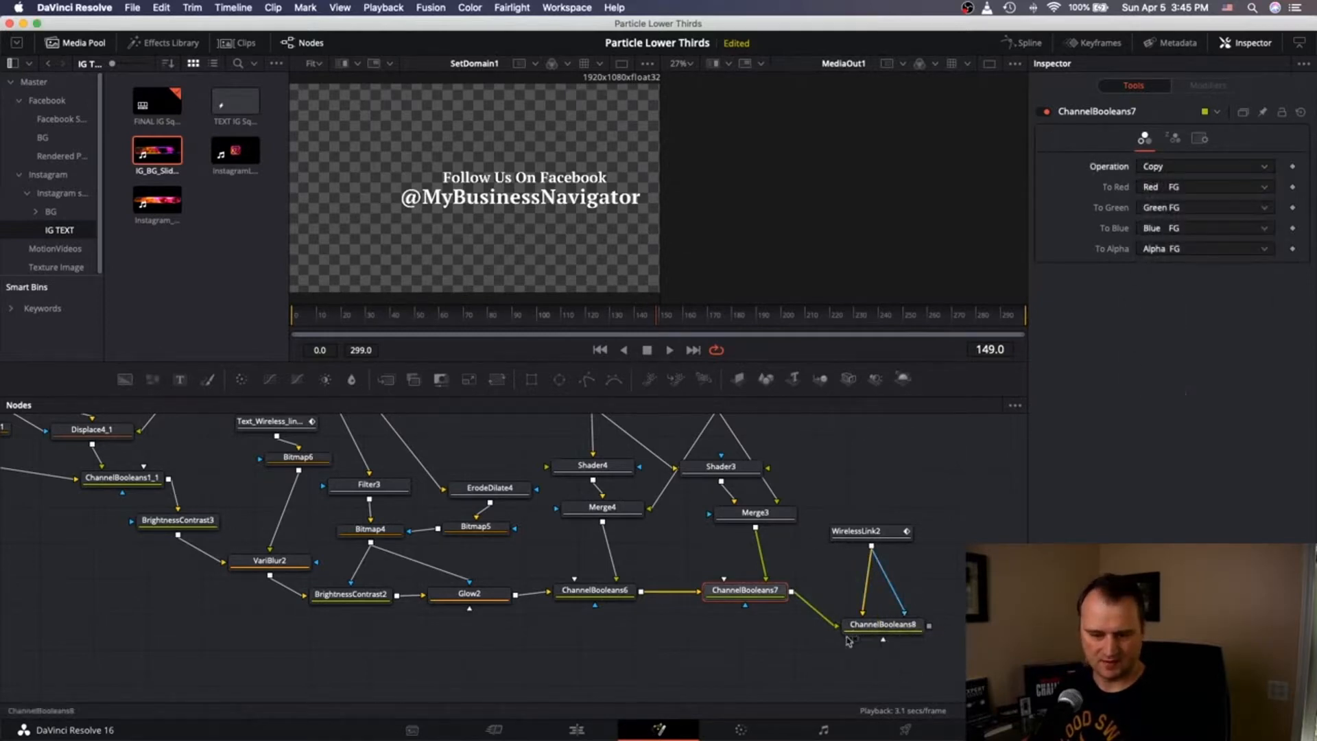
pyautogui.moveTo(864, 634); pyautogui.dragTo(857, 600)
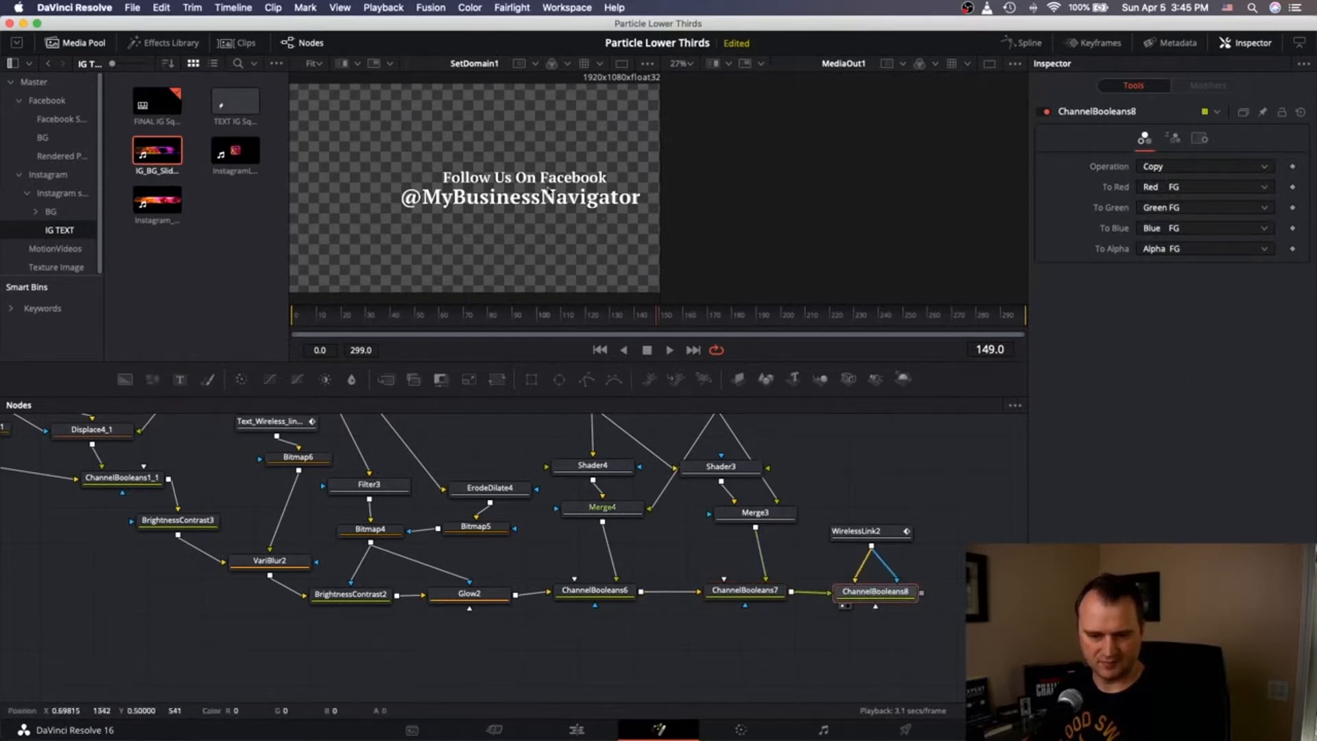
pyautogui.press('1')
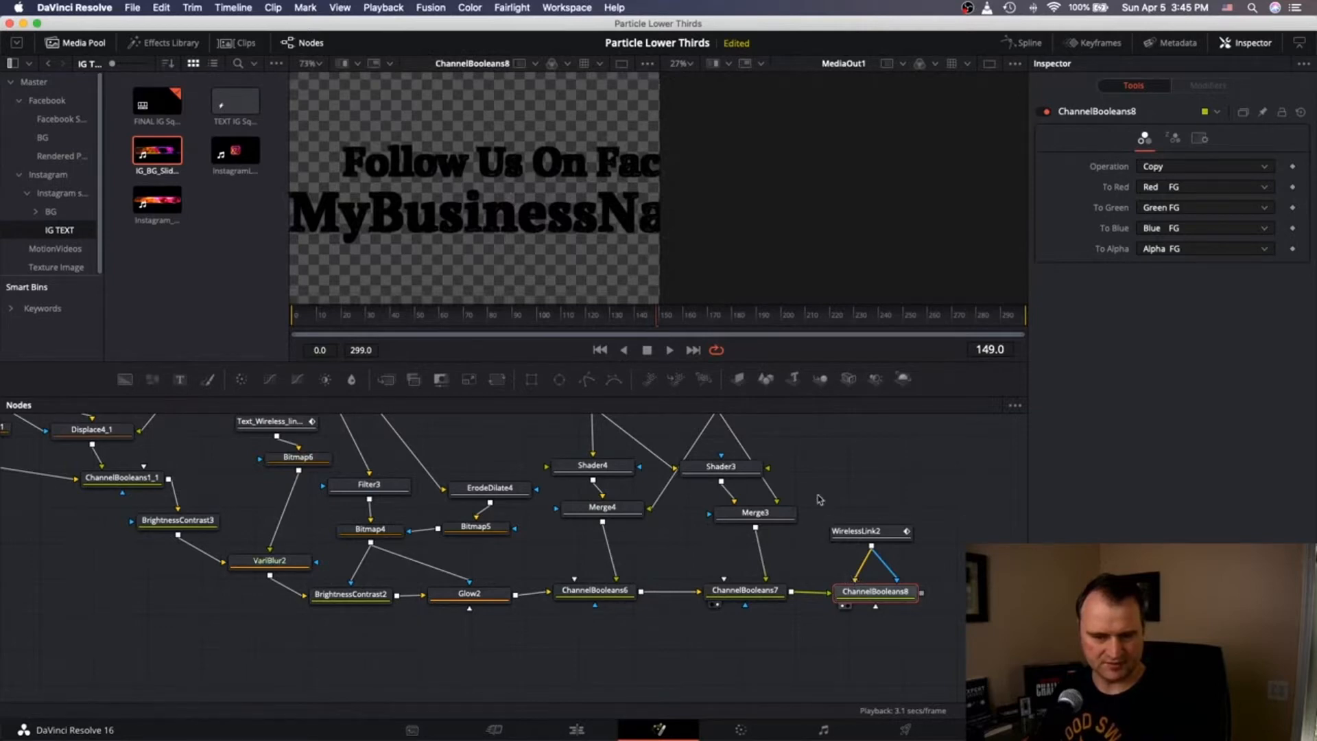
pyautogui.scroll(3, 848, 550)
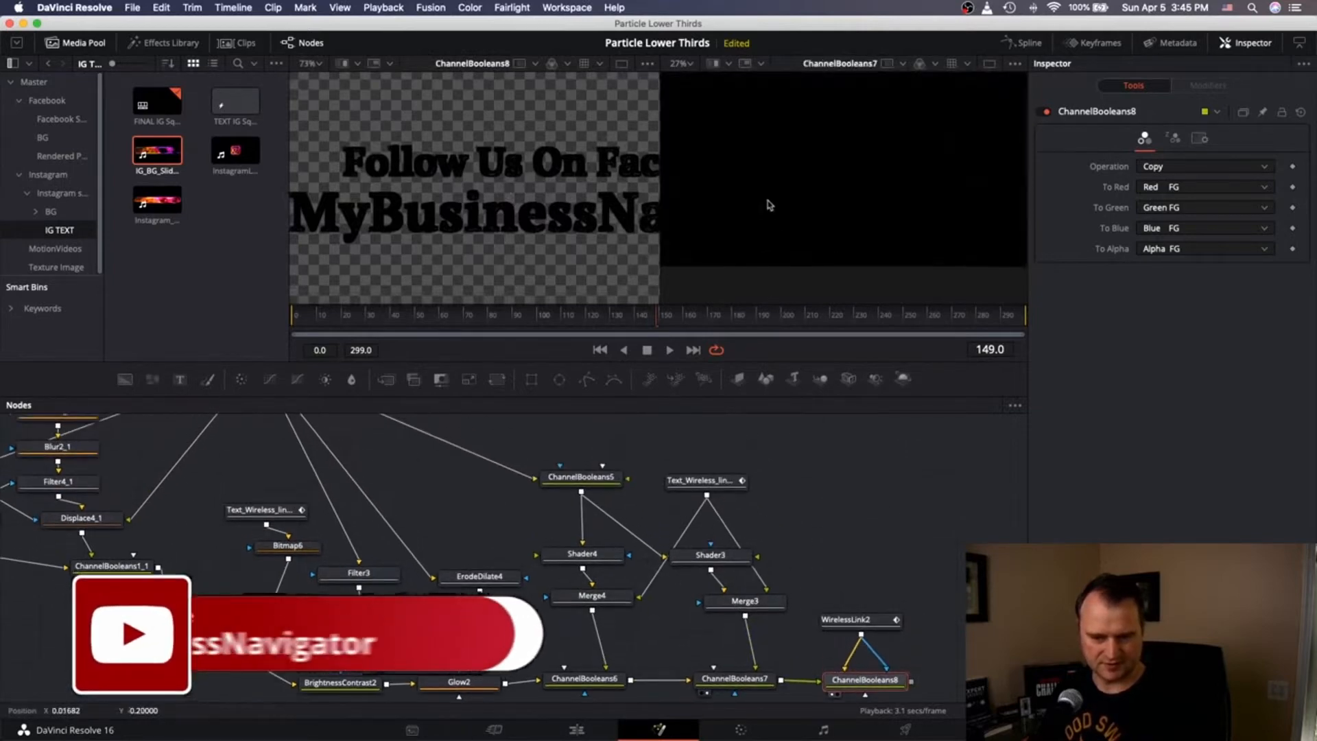
pyautogui.scroll(-1, 767, 204)
pyautogui.scroll(-1, 718, 583)
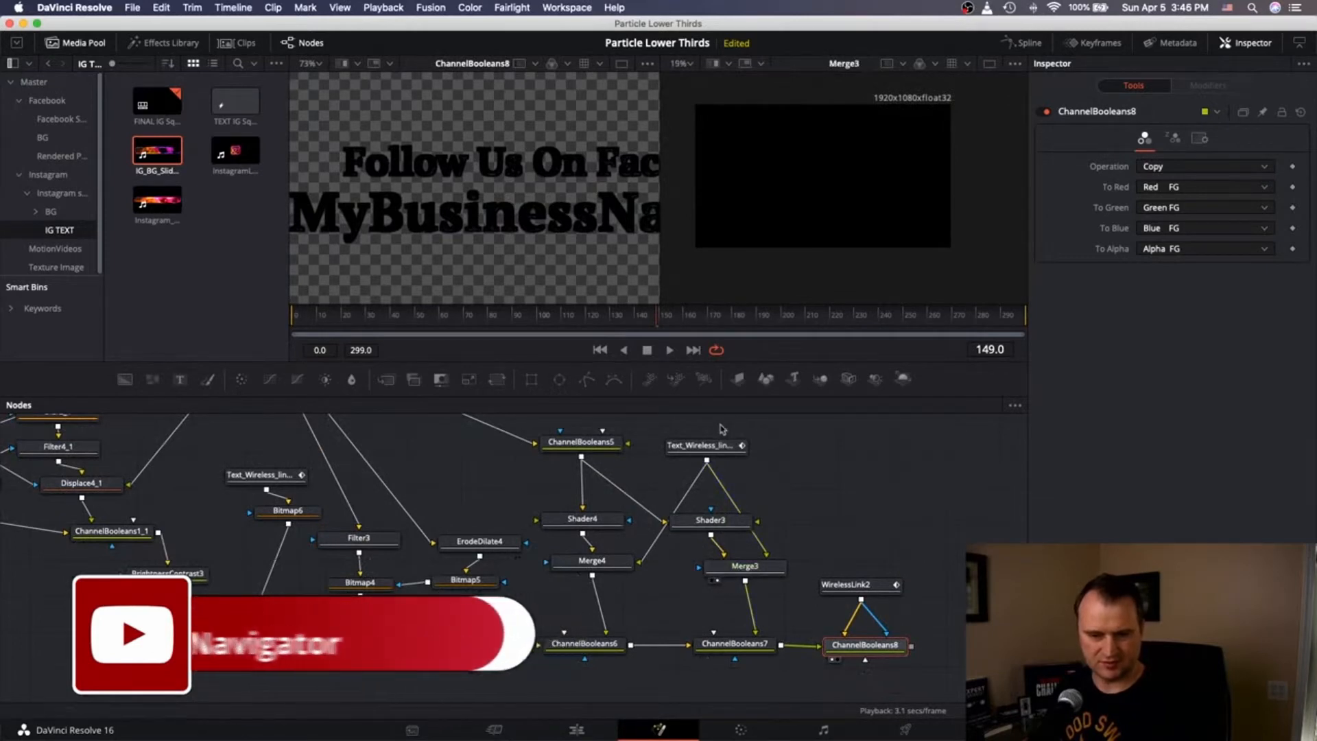
# Inspect the bark texture link, CreateBumpMap2, ChannelBooleans6, Shader4 and Merge4 in the viewers.
pyautogui.click(680, 461)
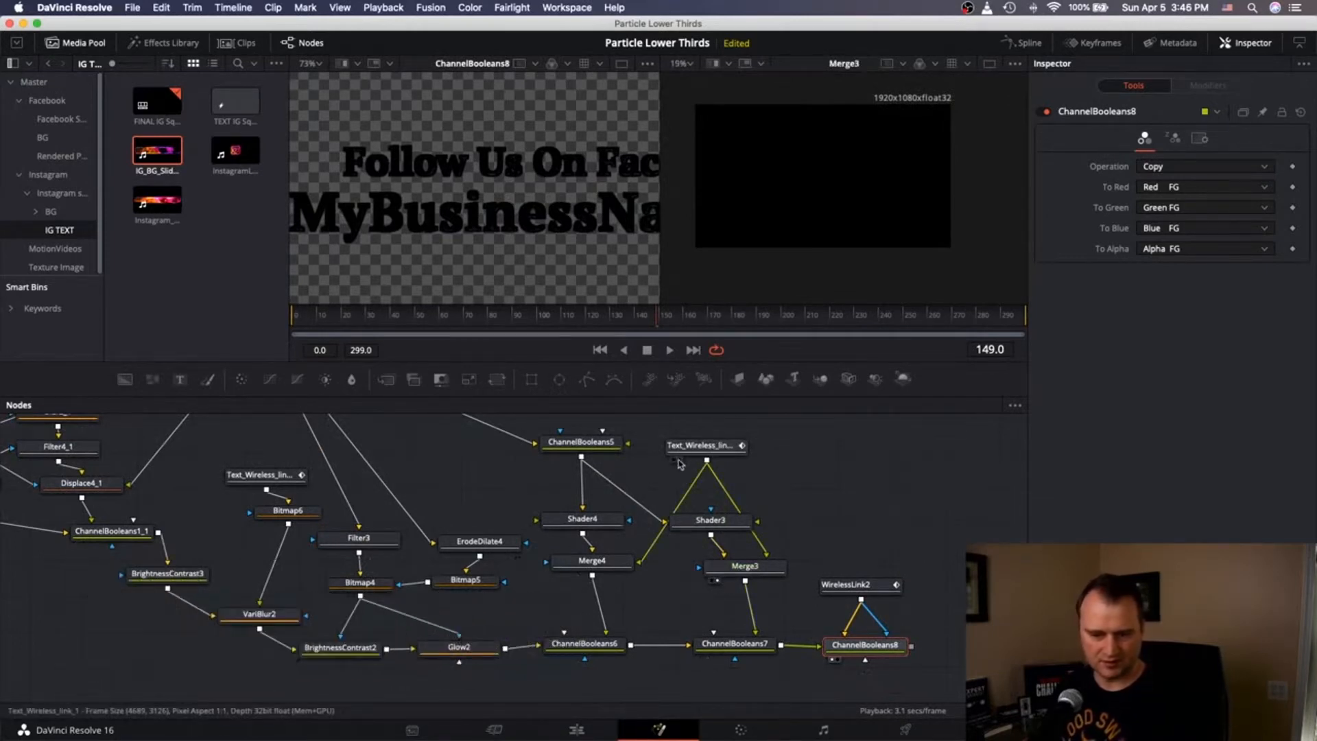
pyautogui.scroll(-1, 568, 497)
pyautogui.scroll(3, 569, 497)
pyautogui.hscroll(-5, 569, 497)
pyautogui.scroll(3, 569, 496)
pyautogui.hscroll(-2, 569, 497)
pyautogui.click(537, 510)
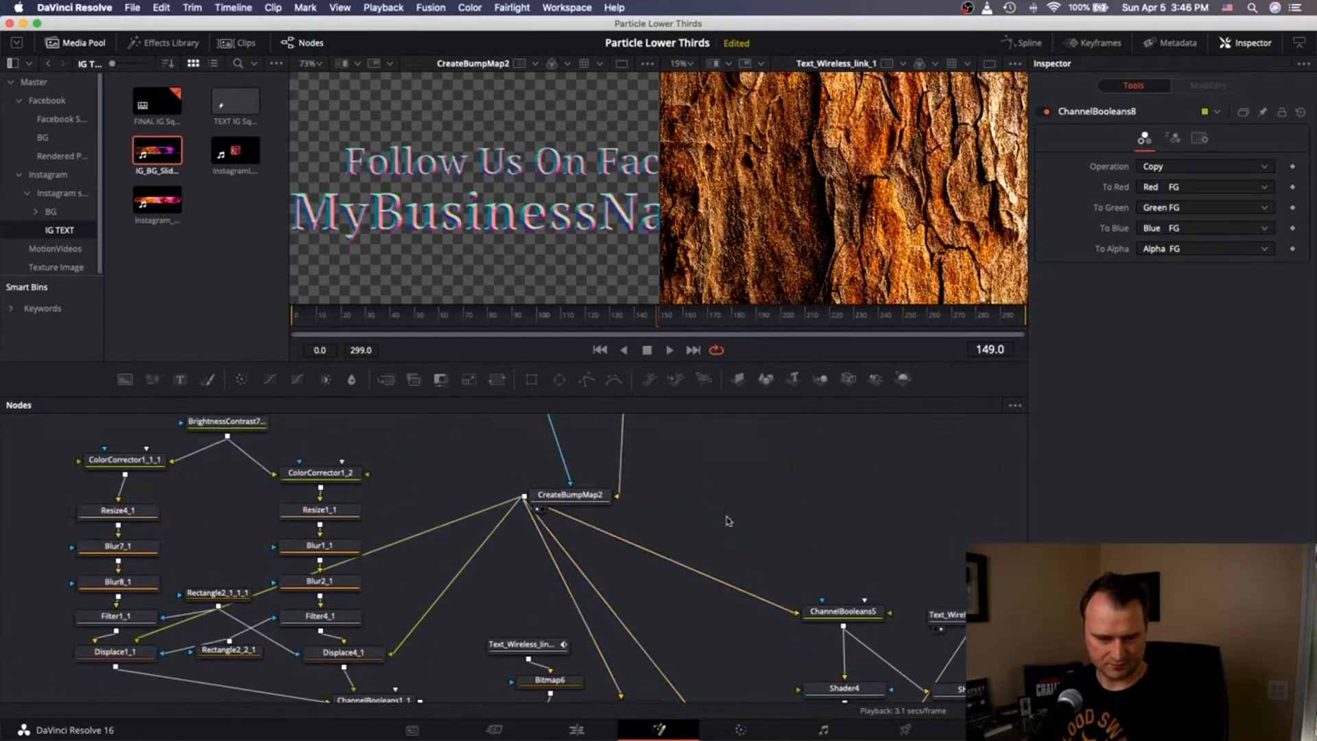
pyautogui.scroll(-5, 729, 524)
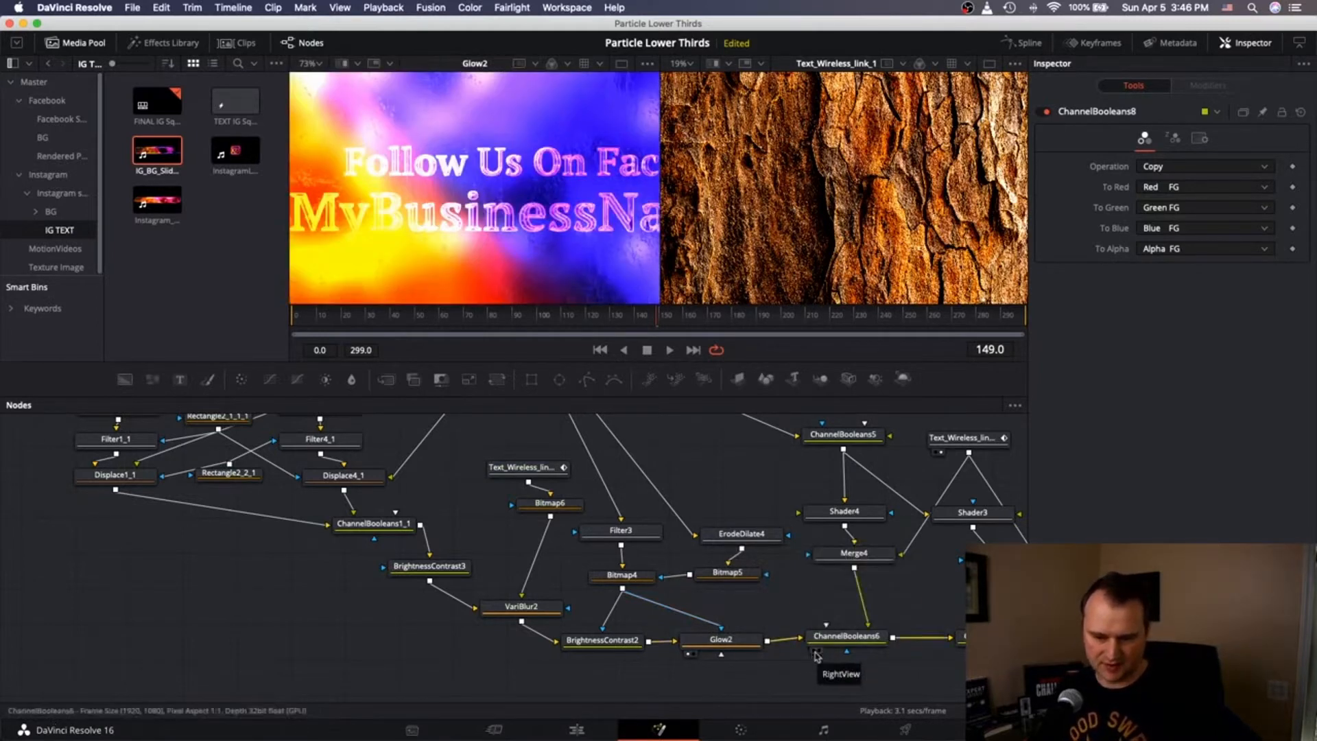
pyautogui.click(813, 651)
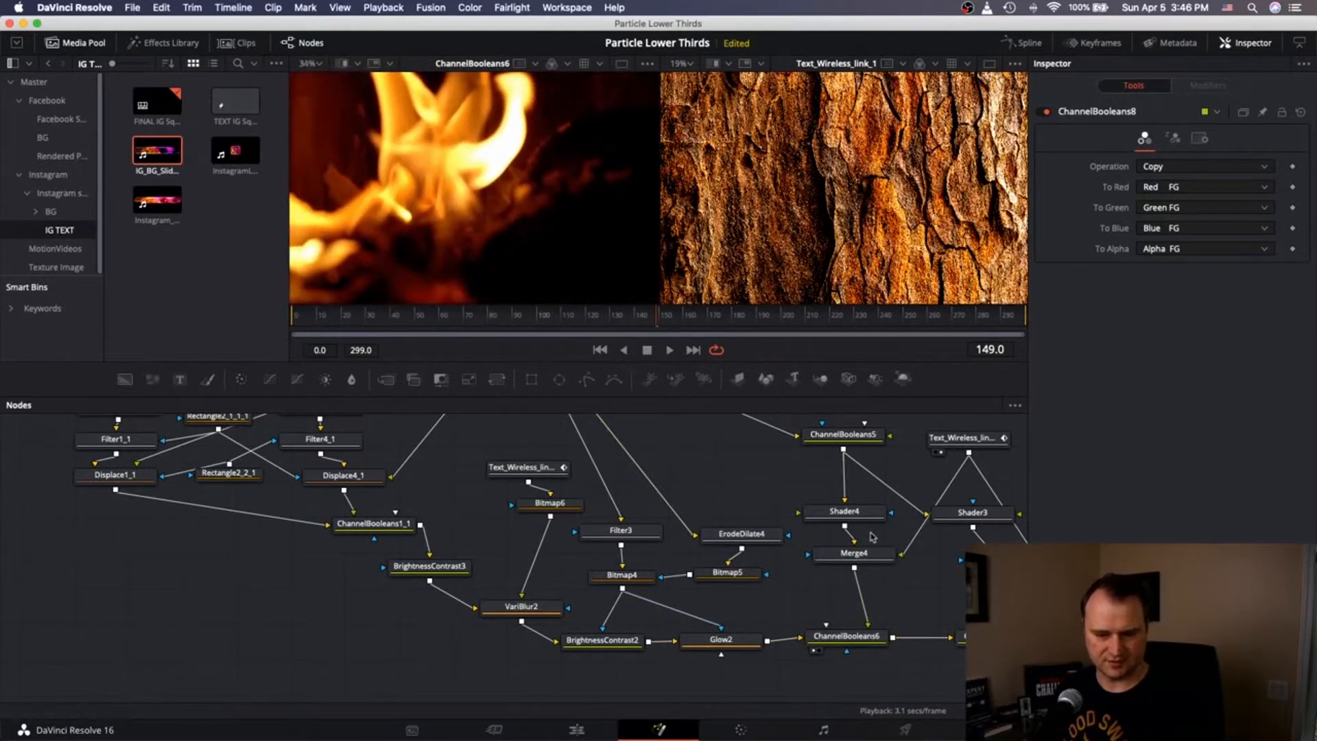
pyautogui.click(813, 526)
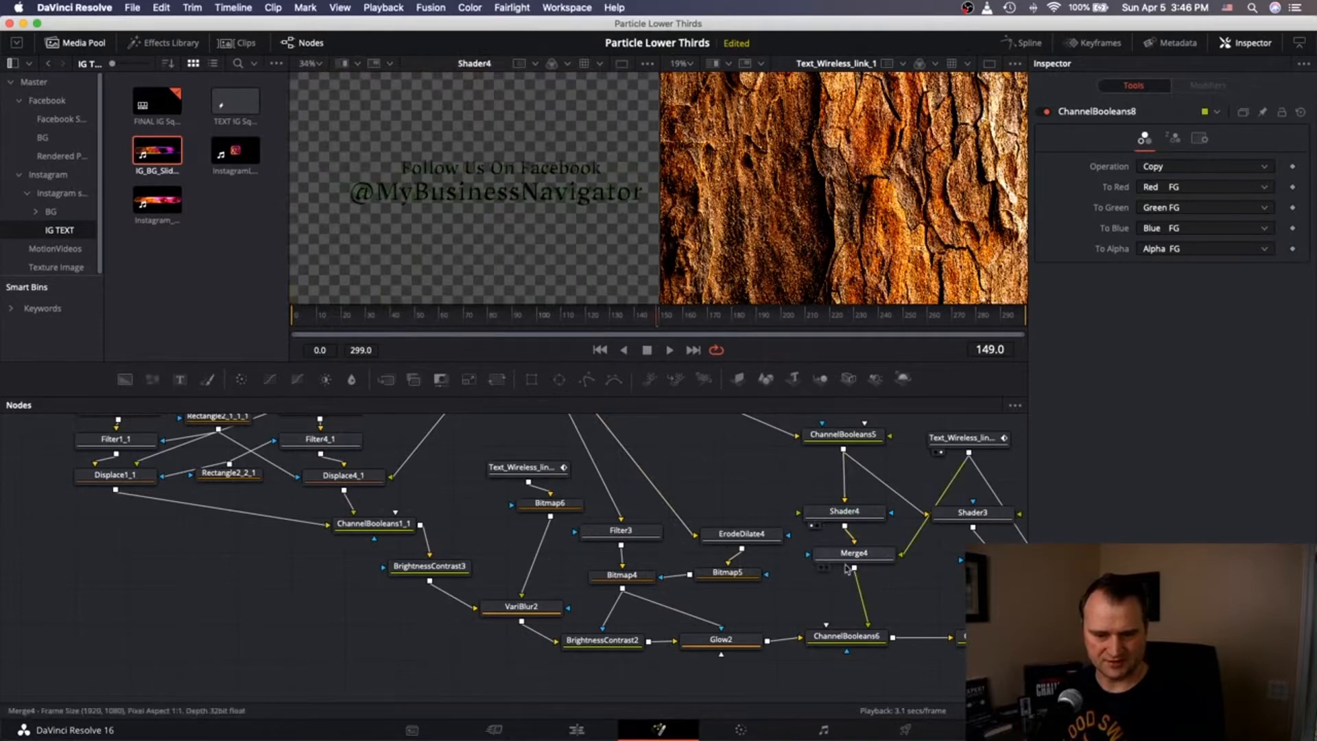
pyautogui.click(822, 568)
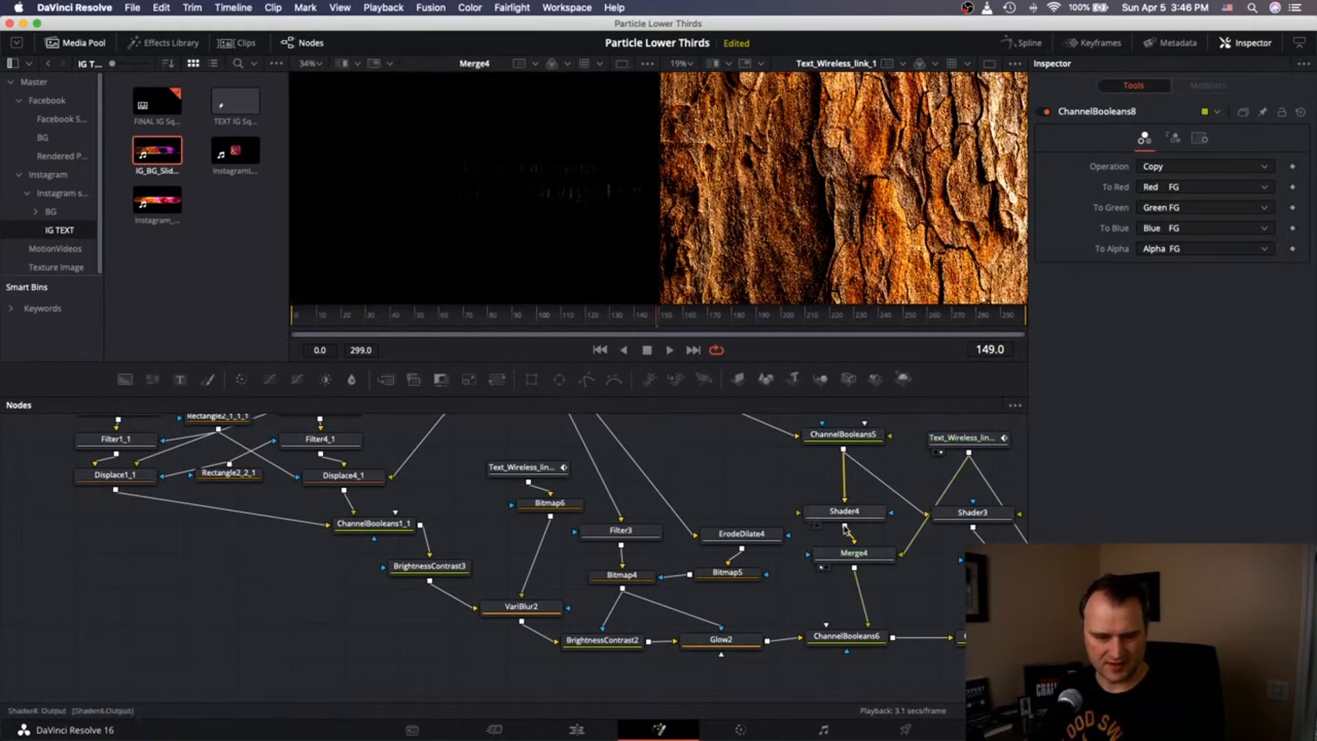
# Connect Shader4's output into Merge4.
pyautogui.moveTo(844, 528); pyautogui.dragTo(829, 559)
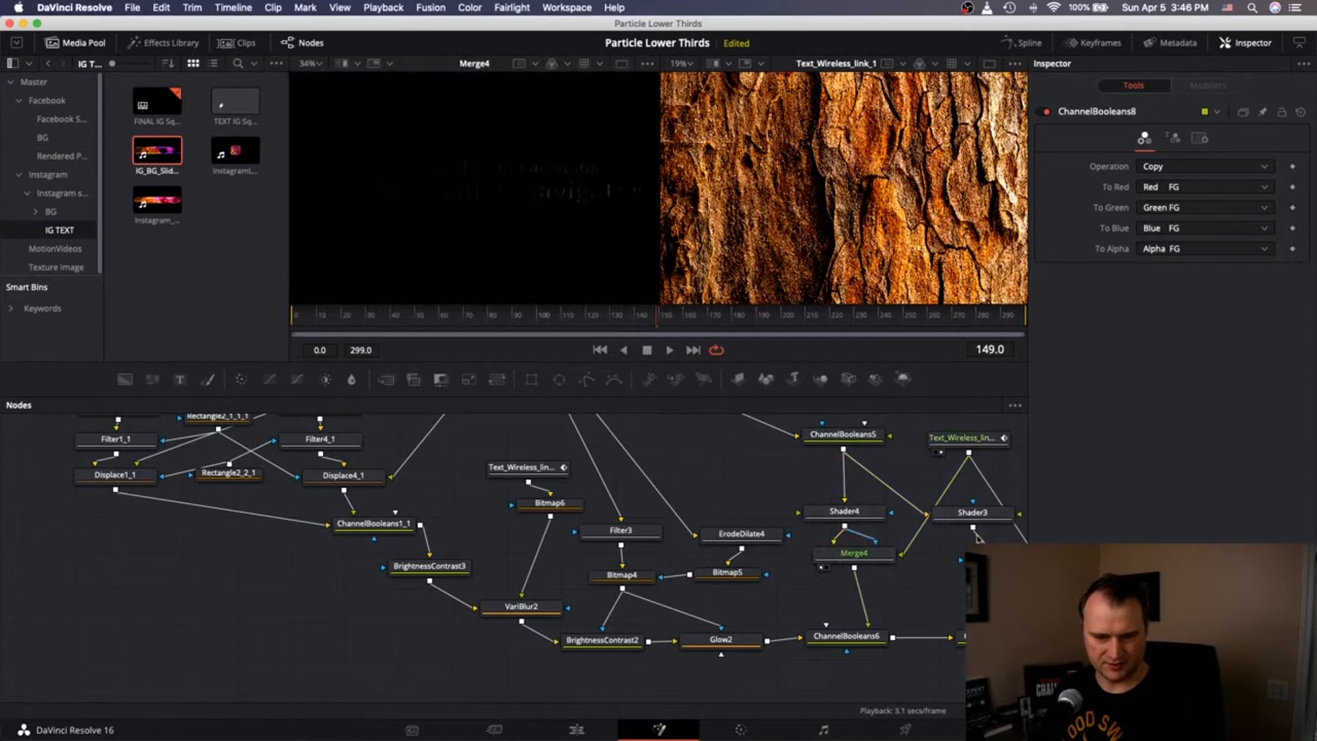
pyautogui.hscroll(4, 977, 533)
pyautogui.scroll(4, 559, 193)
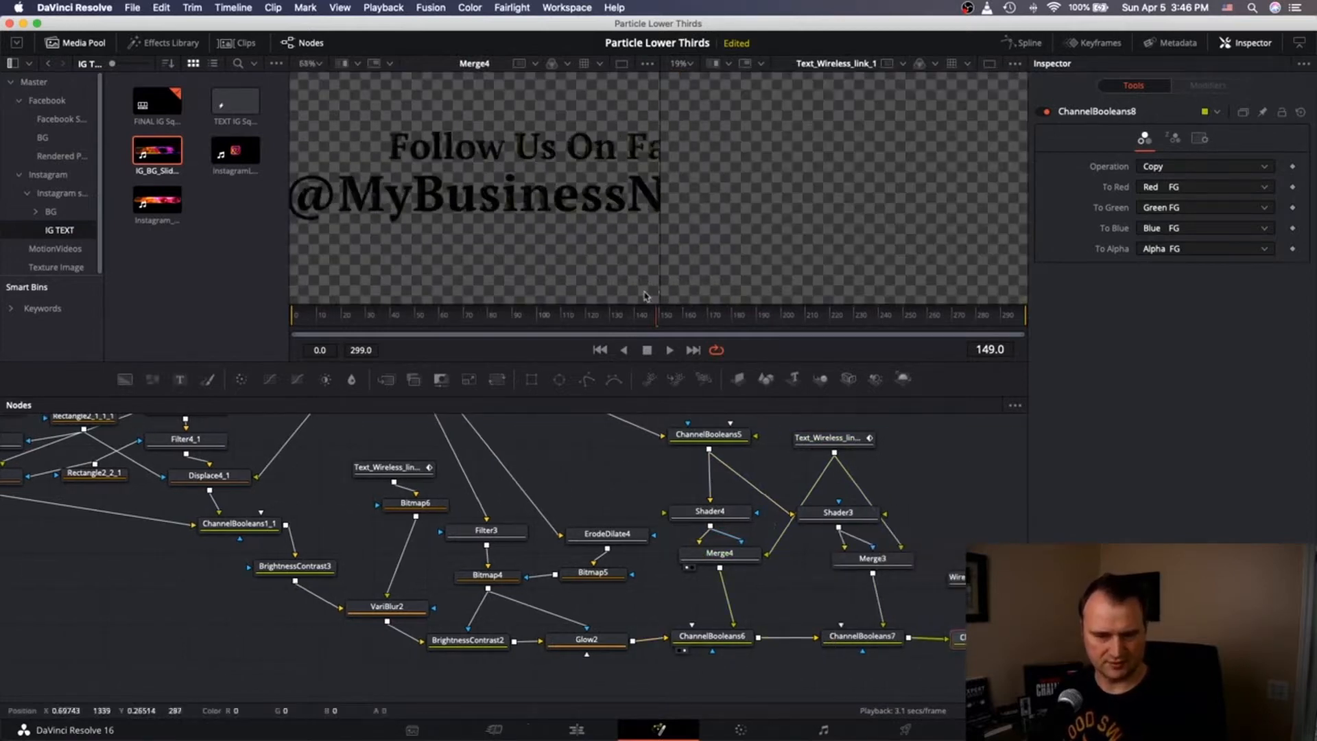
pyautogui.scroll(5, 826, 211)
# Compare ChannelBooleans8, ChannelBooleans7 and Merge3 in the viewers, then select and display Shader3.
pyautogui.press('2')
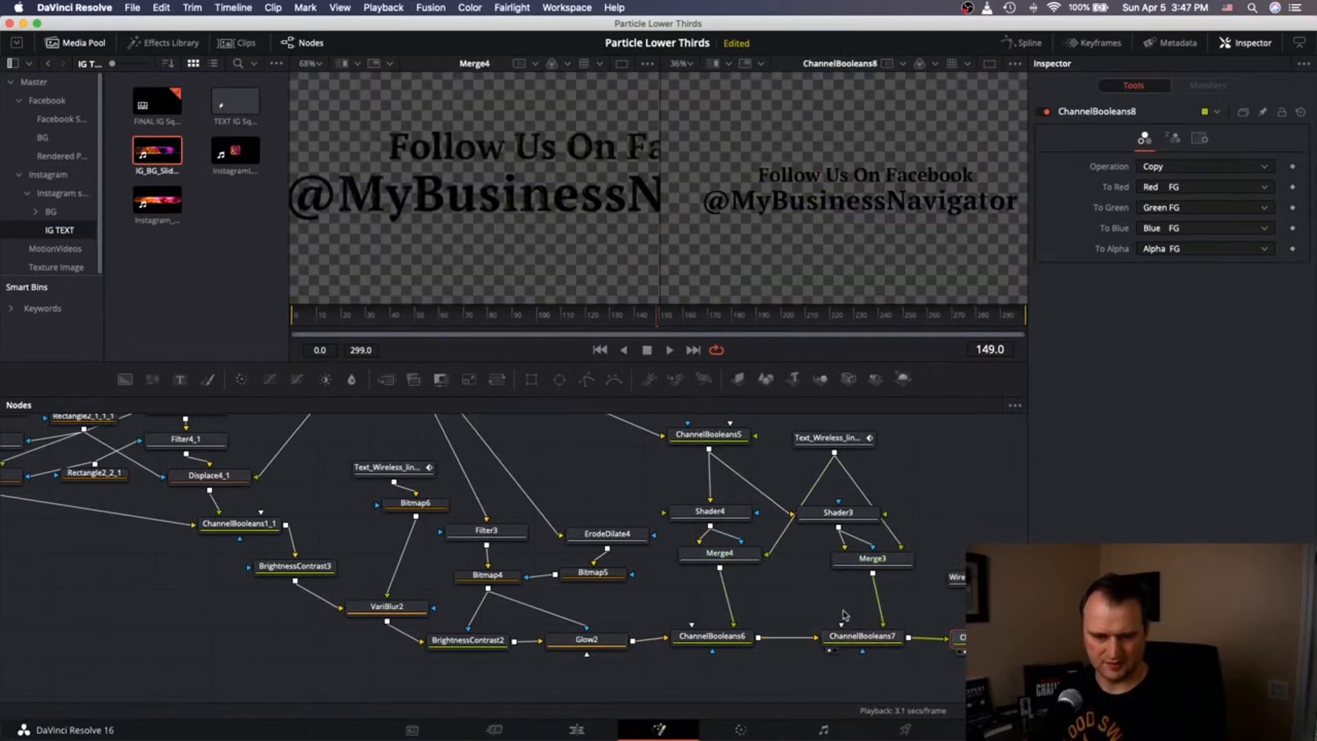
pyautogui.hscroll(1, 895, 614)
pyautogui.hscroll(5, 896, 615)
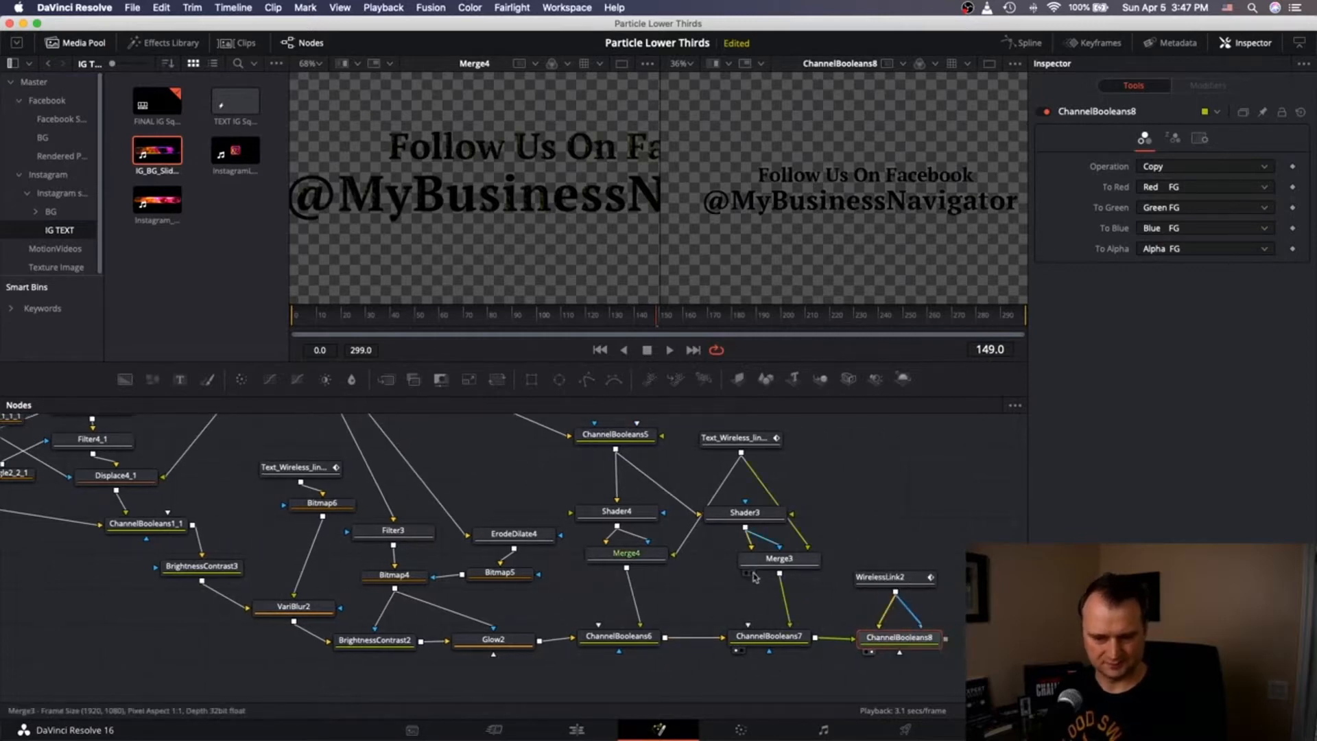
pyautogui.press('1')
pyautogui.press('2')
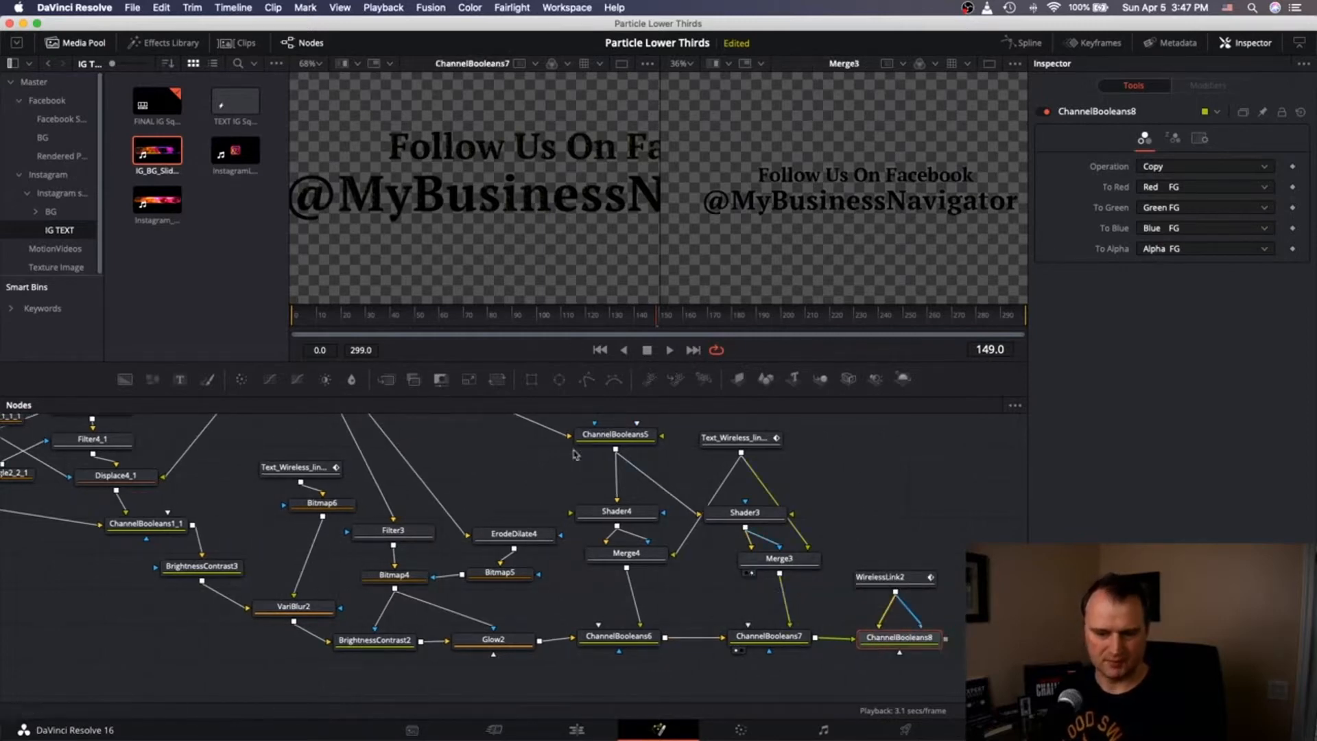
pyautogui.click(732, 513)
pyautogui.press('2')
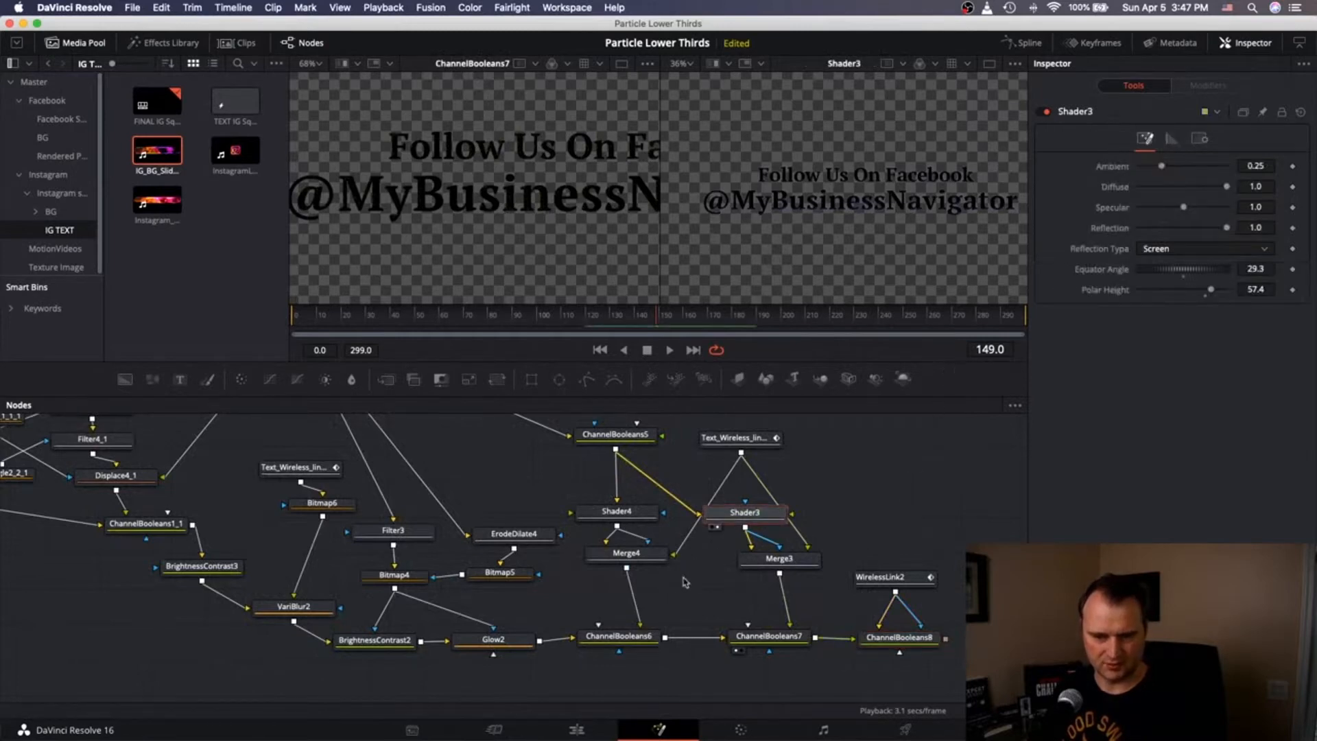
# Show Merge3 in the left viewer and hide the media pool to widen the viewers.
pyautogui.click(747, 572)
pyautogui.scroll(-2, 319, 174)
pyautogui.click(75, 42)
pyautogui.hscroll(-2, 390, 205)
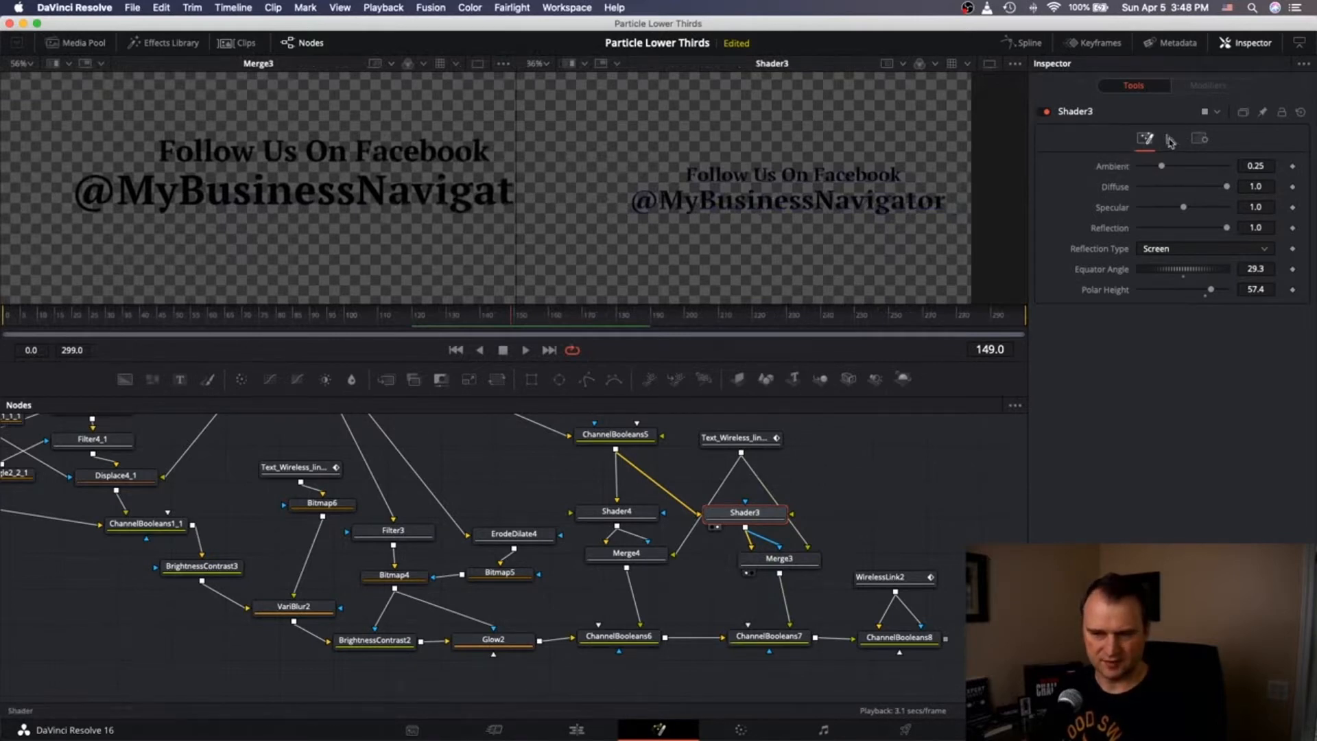
# Brighten Shader3's specular colour and move the text wireless-link node next to Merge3.
pyautogui.click(1171, 140)
pyautogui.moveTo(1238, 377); pyautogui.dragTo(1236, 370)
pyautogui.click(1145, 140)
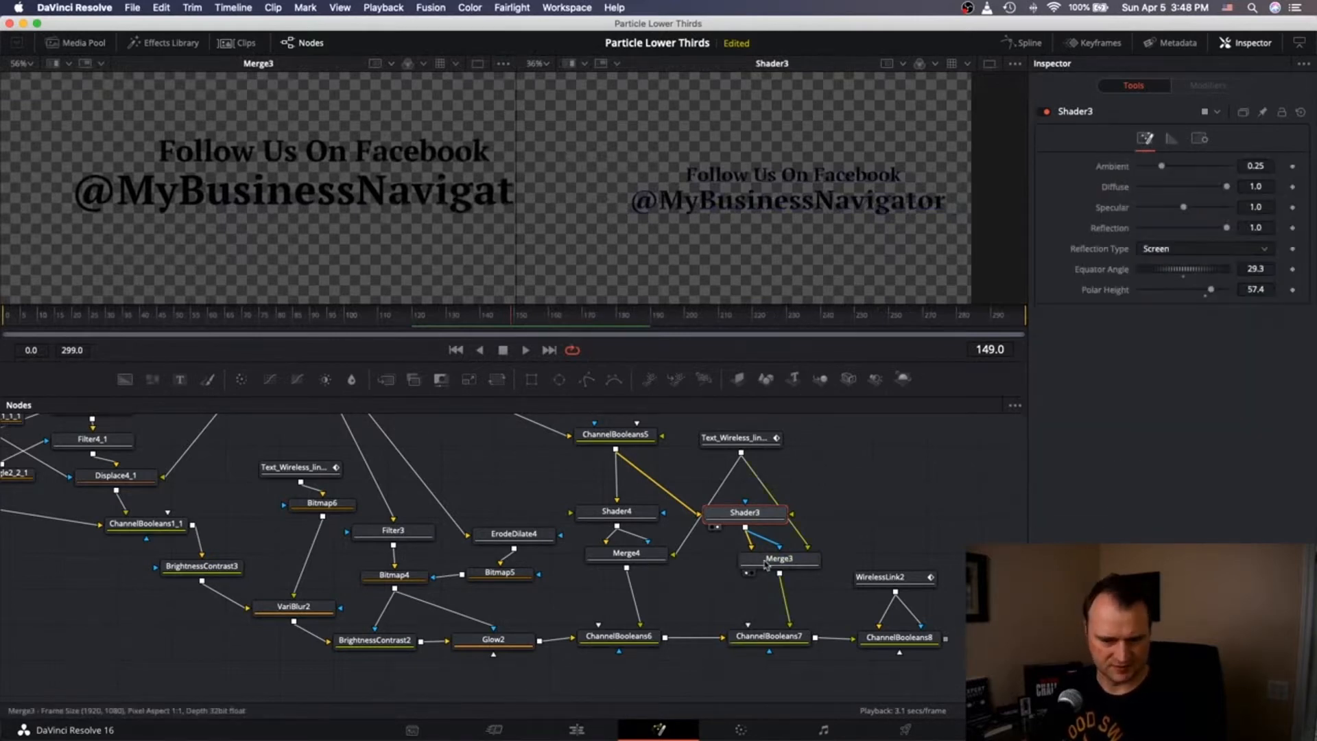
pyautogui.click(778, 559)
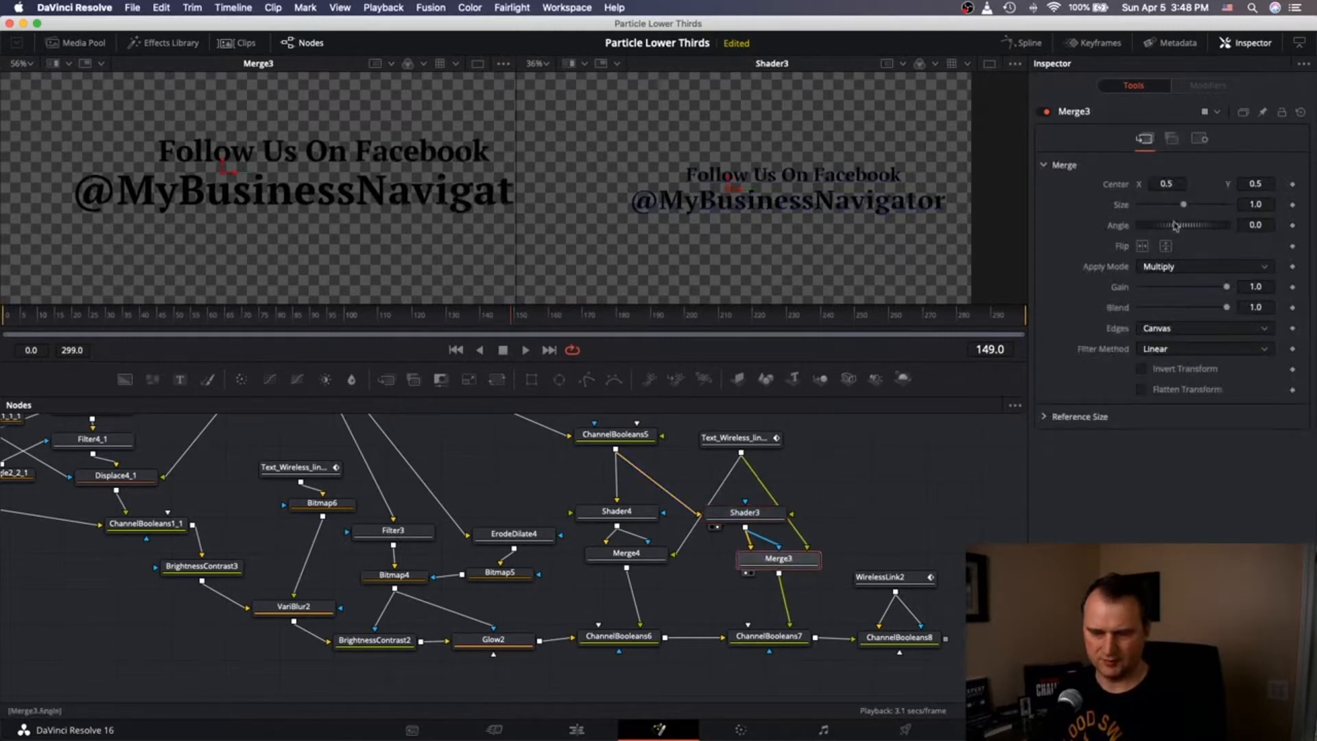
pyautogui.moveTo(744, 438); pyautogui.dragTo(804, 448)
# Experiment with Shader3's light direction thumbwheels while viewing it in the left viewer.
pyautogui.click(744, 520)
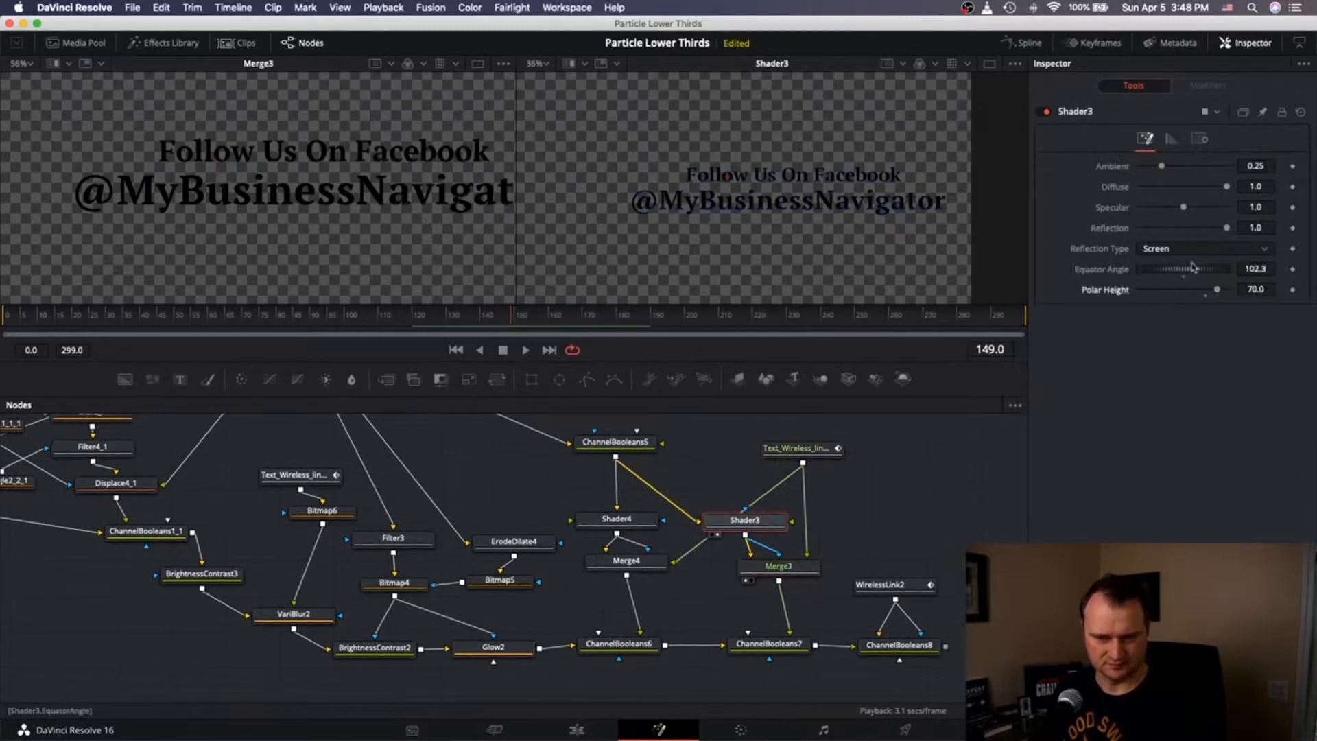
pyautogui.moveTo(1212, 271); pyautogui.dragTo(1187, 275)
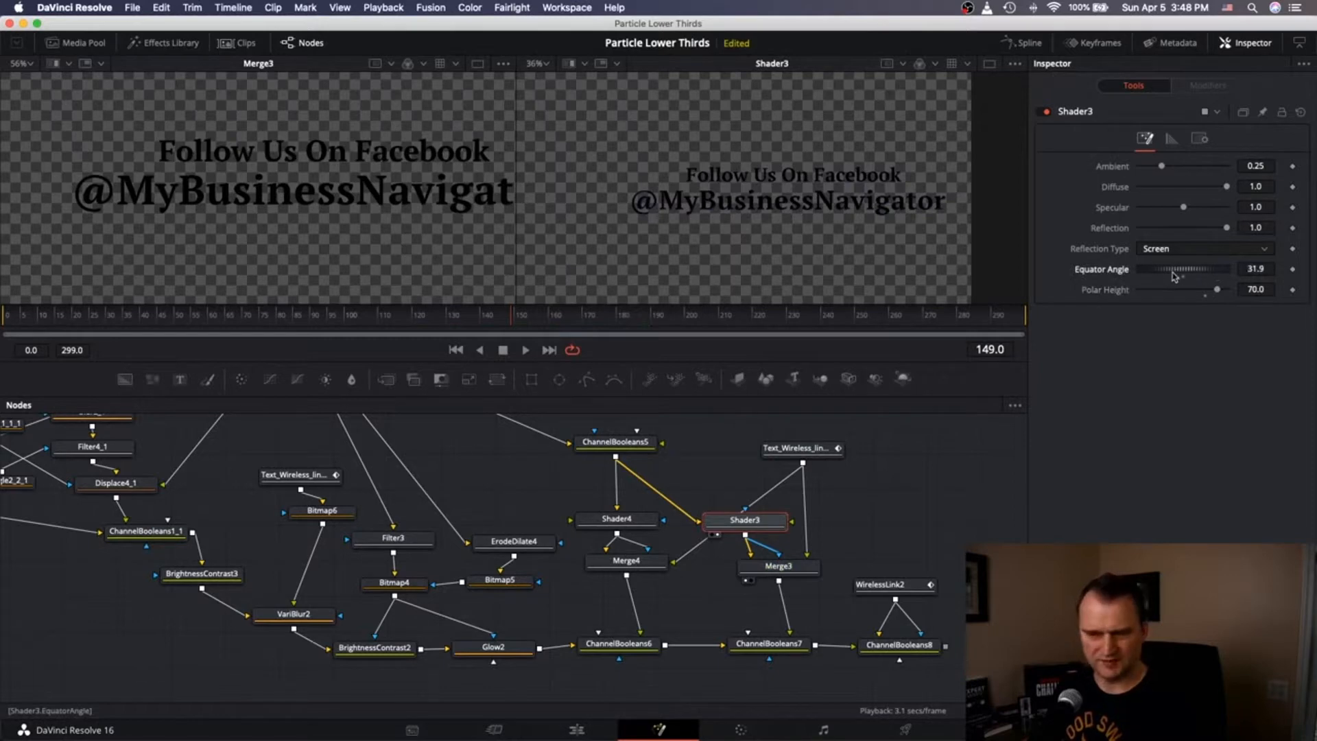
pyautogui.moveTo(1212, 272); pyautogui.dragTo(1190, 272)
pyautogui.press('1')
pyautogui.moveTo(676, 332); pyautogui.dragTo(676, 381)
pyautogui.moveTo(1182, 271); pyautogui.dragTo(1210, 290)
pyautogui.moveTo(1146, 272); pyautogui.dragTo(1213, 293)
pyautogui.scroll(2, 302, 185)
# Reset the light angles, then set Equator Angle 65.9 and Polar Height 54.3.
pyautogui.click(1205, 295)
pyautogui.click(1184, 276)
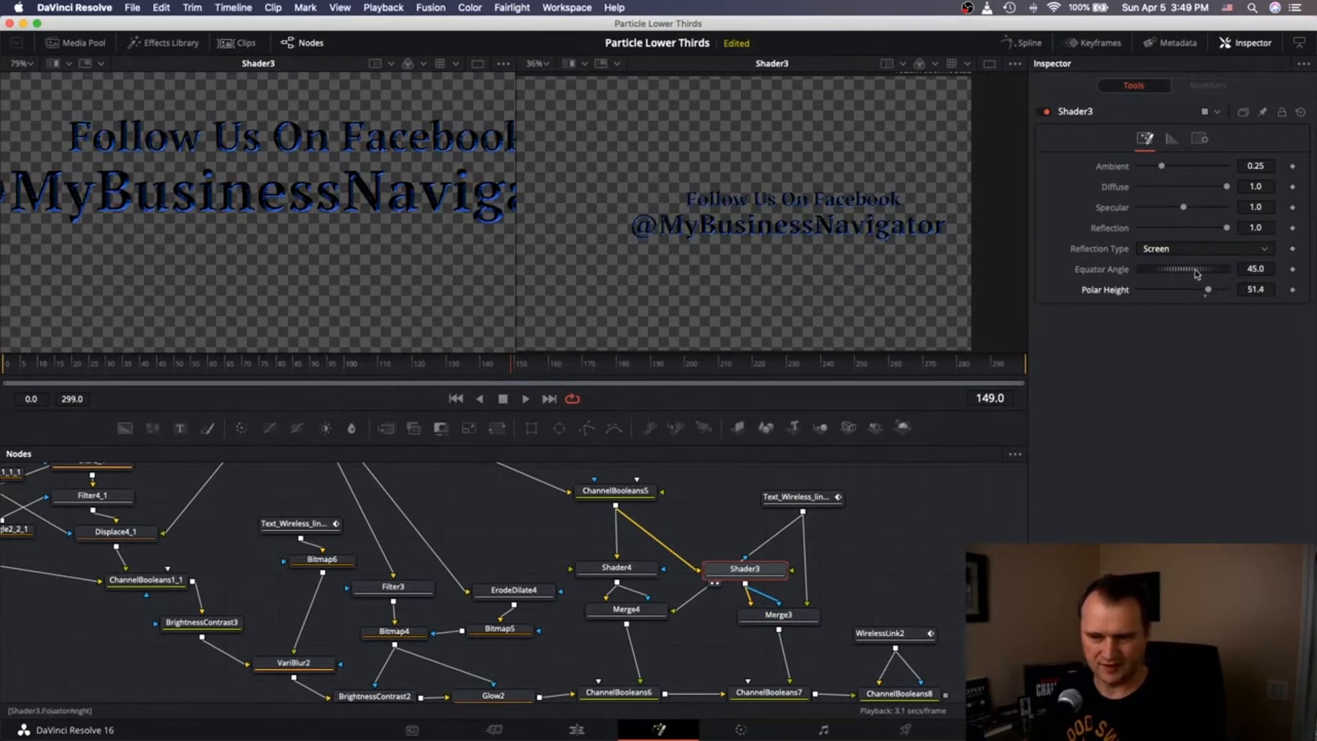
pyautogui.moveTo(1197, 273)
pyautogui.mouseDown()
pyautogui.moveTo(1185, 272)
pyautogui.moveTo(1201, 272)
pyautogui.mouseUp()
pyautogui.moveTo(1208, 290); pyautogui.dragTo(1210, 290)
pyautogui.scroll(-5, 929, 597)
pyautogui.click(739, 509)
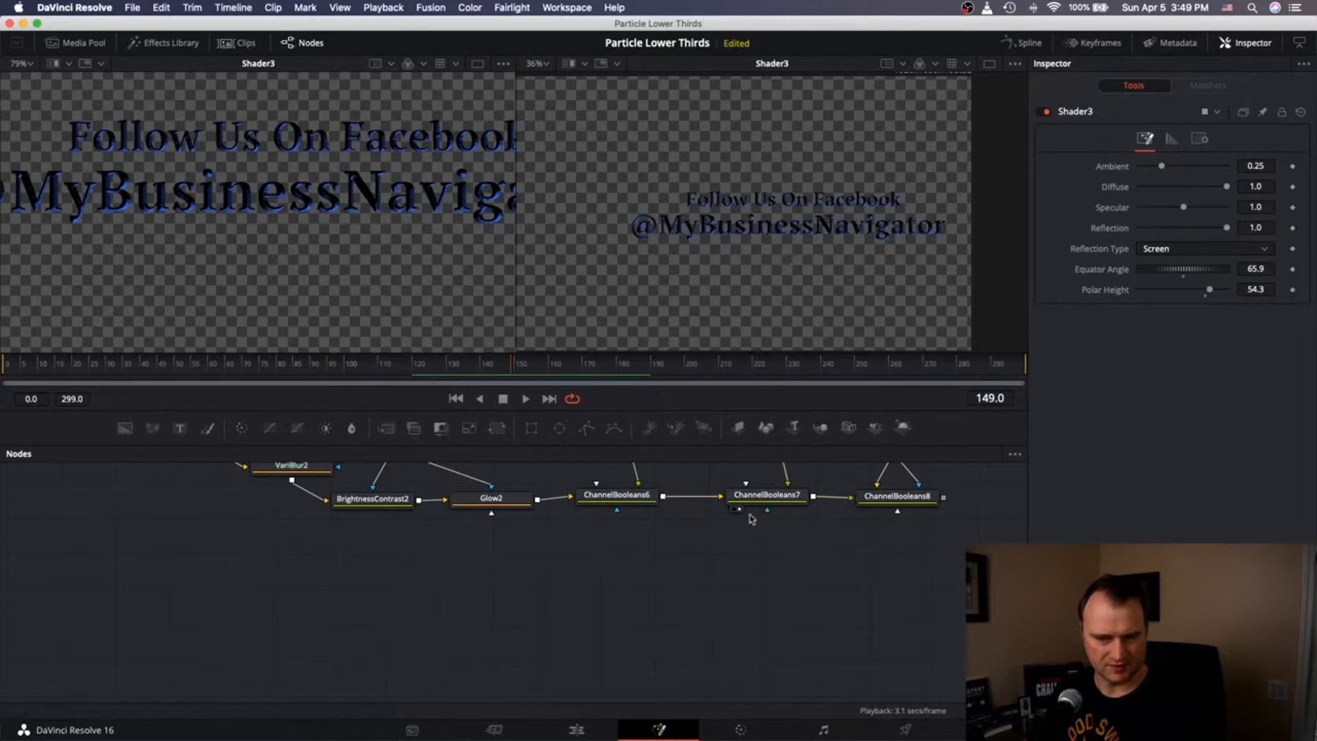
# Switch ChannelBooleans7's operation back to Add and view ChannelBooleans8 in the right viewer.
pyautogui.scroll(2, 532, 522)
pyautogui.click(750, 550)
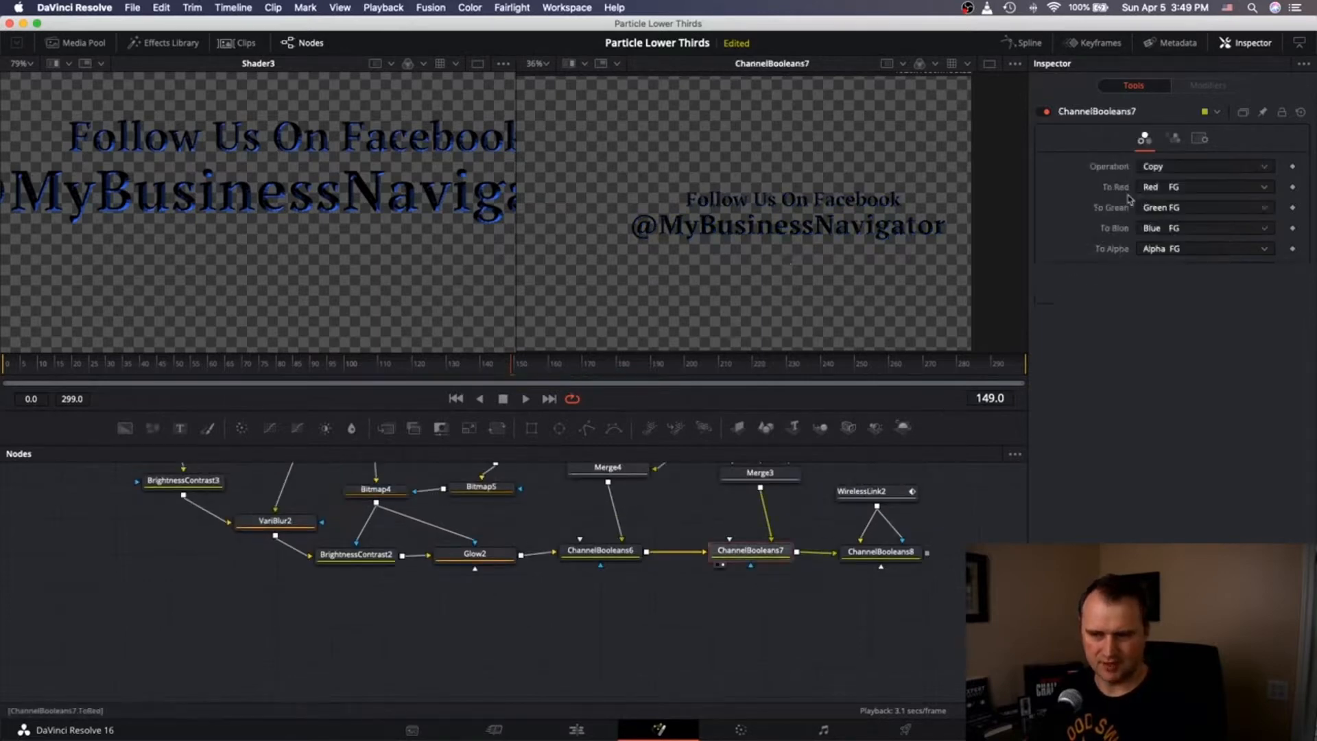
pyautogui.click(1164, 171)
pyautogui.click(1157, 201)
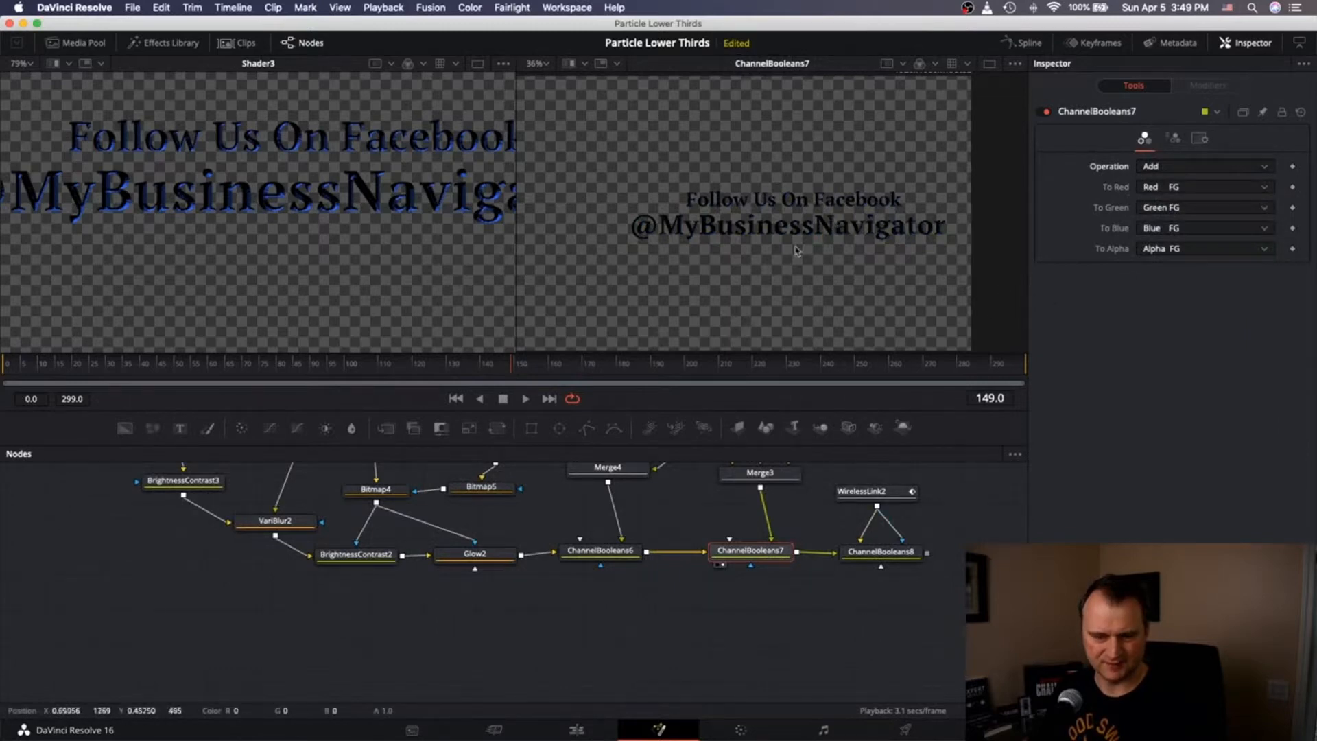
pyautogui.click(874, 558)
pyautogui.press('2')
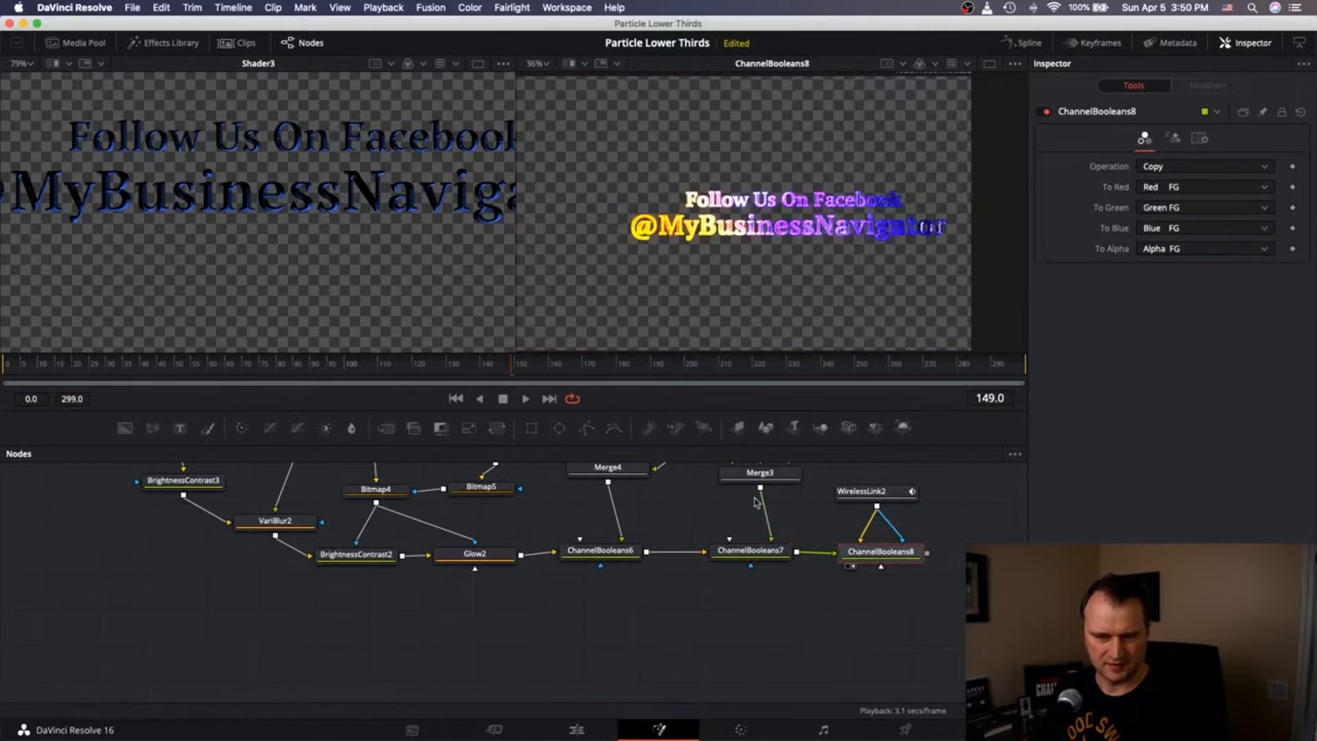
pyautogui.scroll(5, 760, 502)
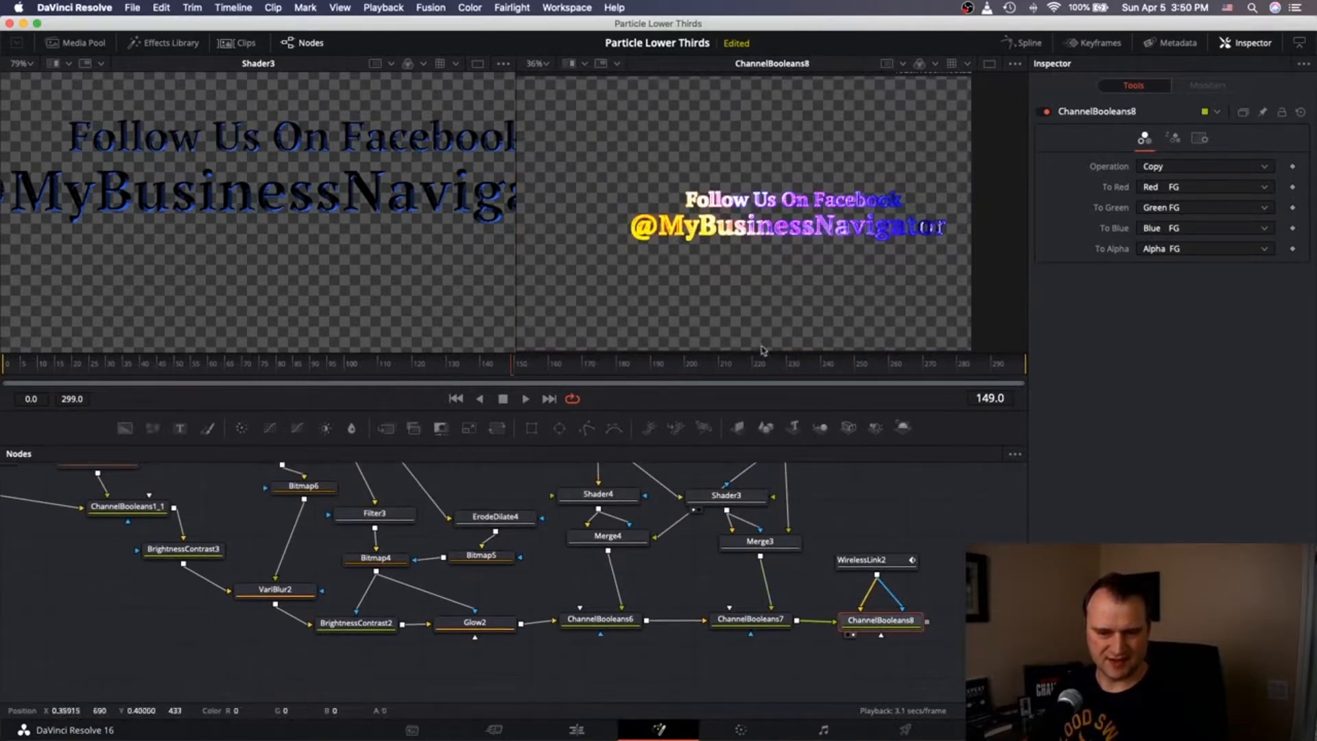
# Open ColorCorrector1_1_1's settings and show Displace1_1 in the left viewer.
pyautogui.click(566, 509)
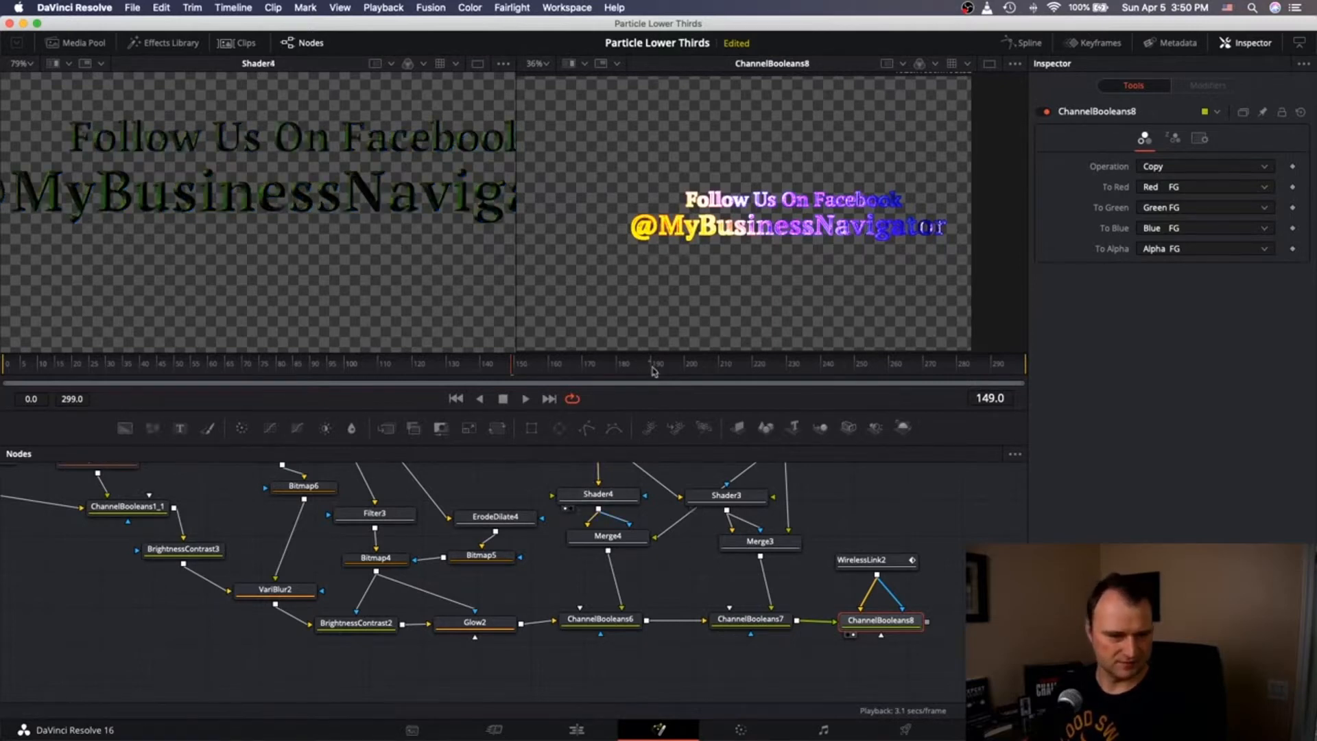
pyautogui.hscroll(-10, 623, 517)
pyautogui.scroll(4, 623, 516)
pyautogui.hscroll(2, 623, 516)
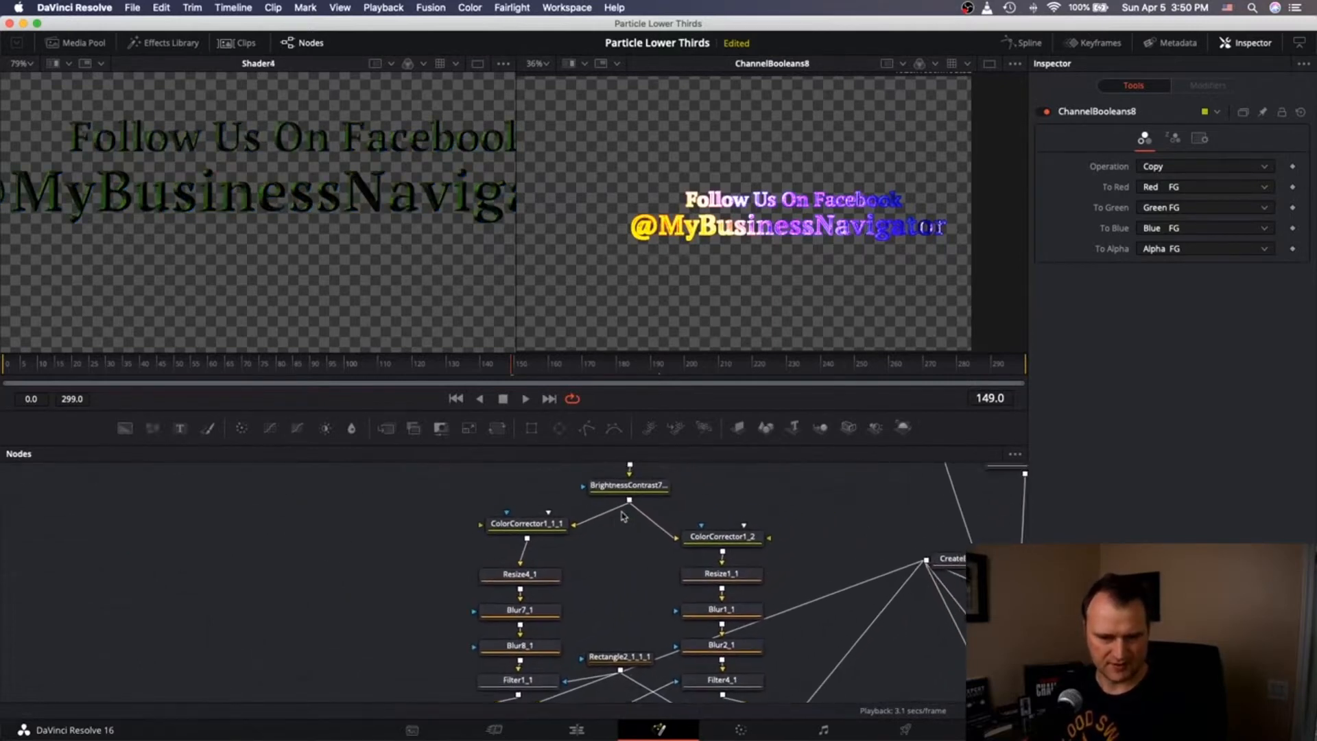
pyautogui.scroll(-1, 623, 517)
pyautogui.scroll(1, 573, 515)
pyautogui.click(508, 484)
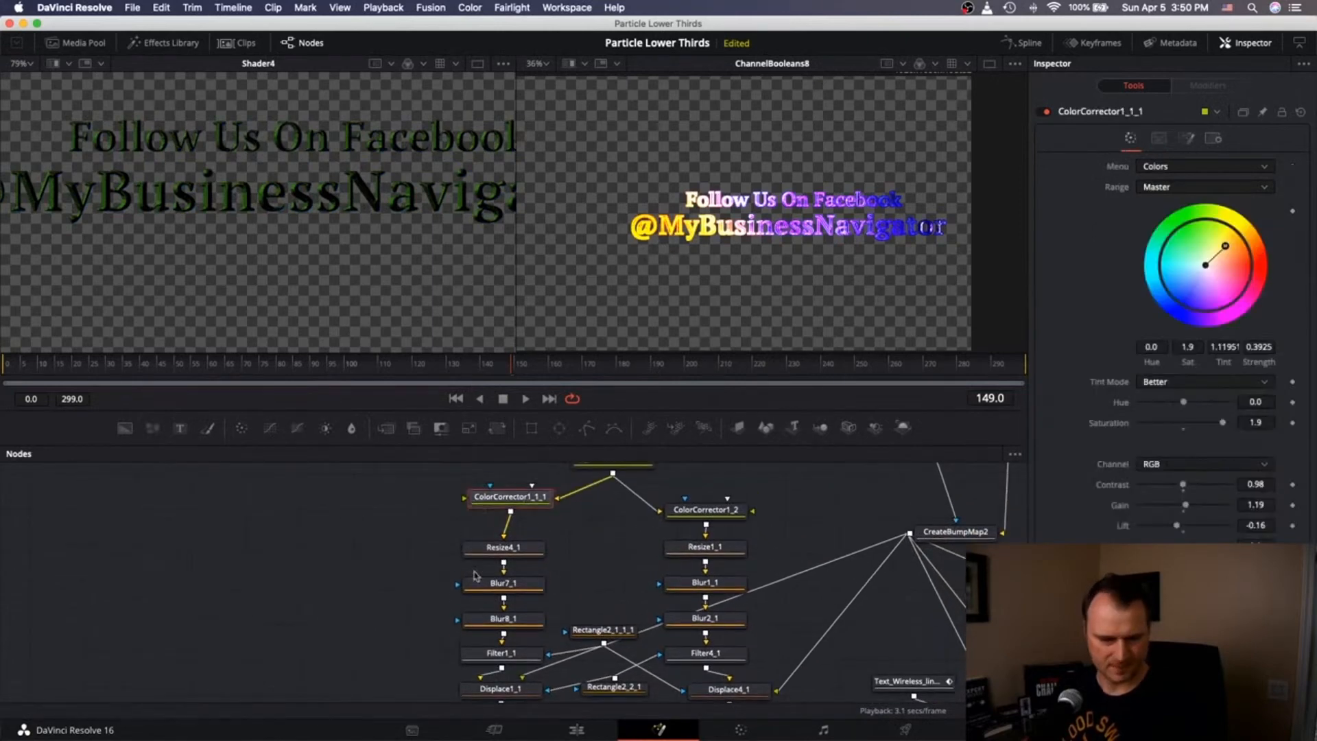
pyautogui.scroll(-3, 478, 618)
pyautogui.click(472, 642)
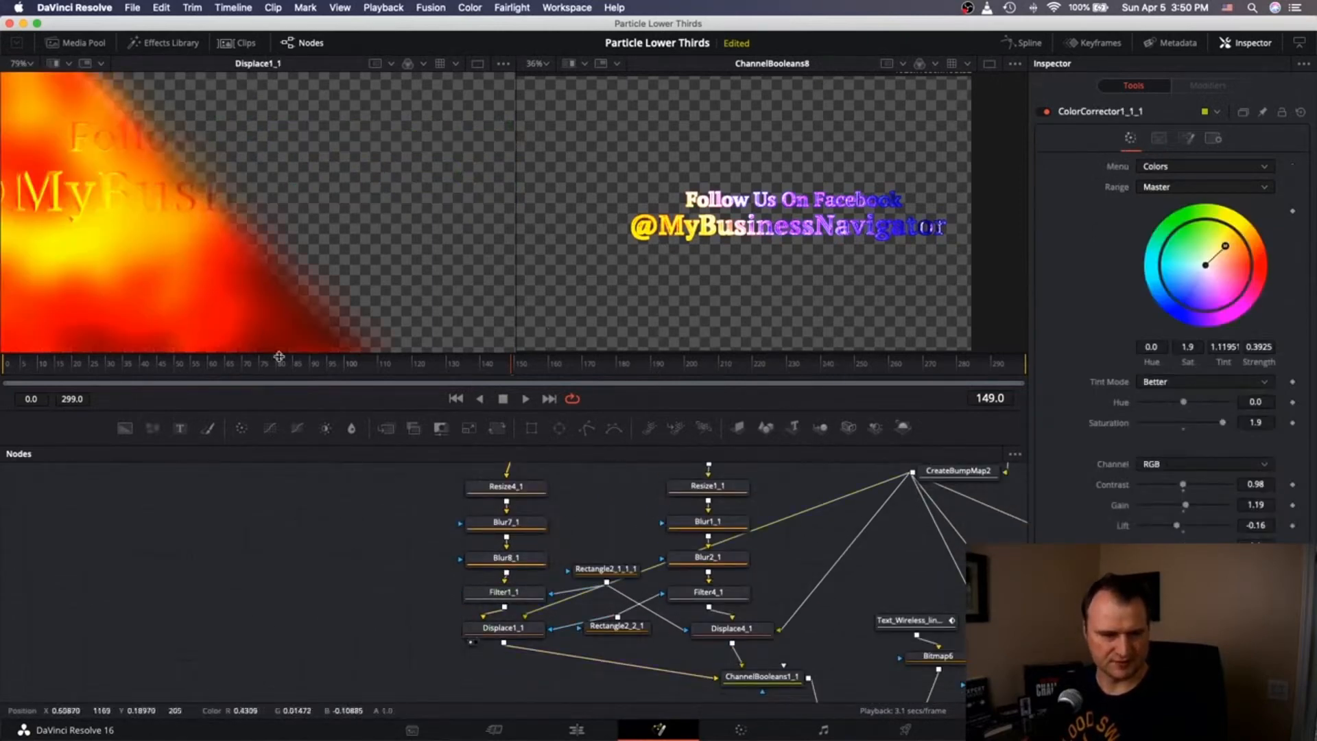
pyautogui.scroll(-3, 76, 156)
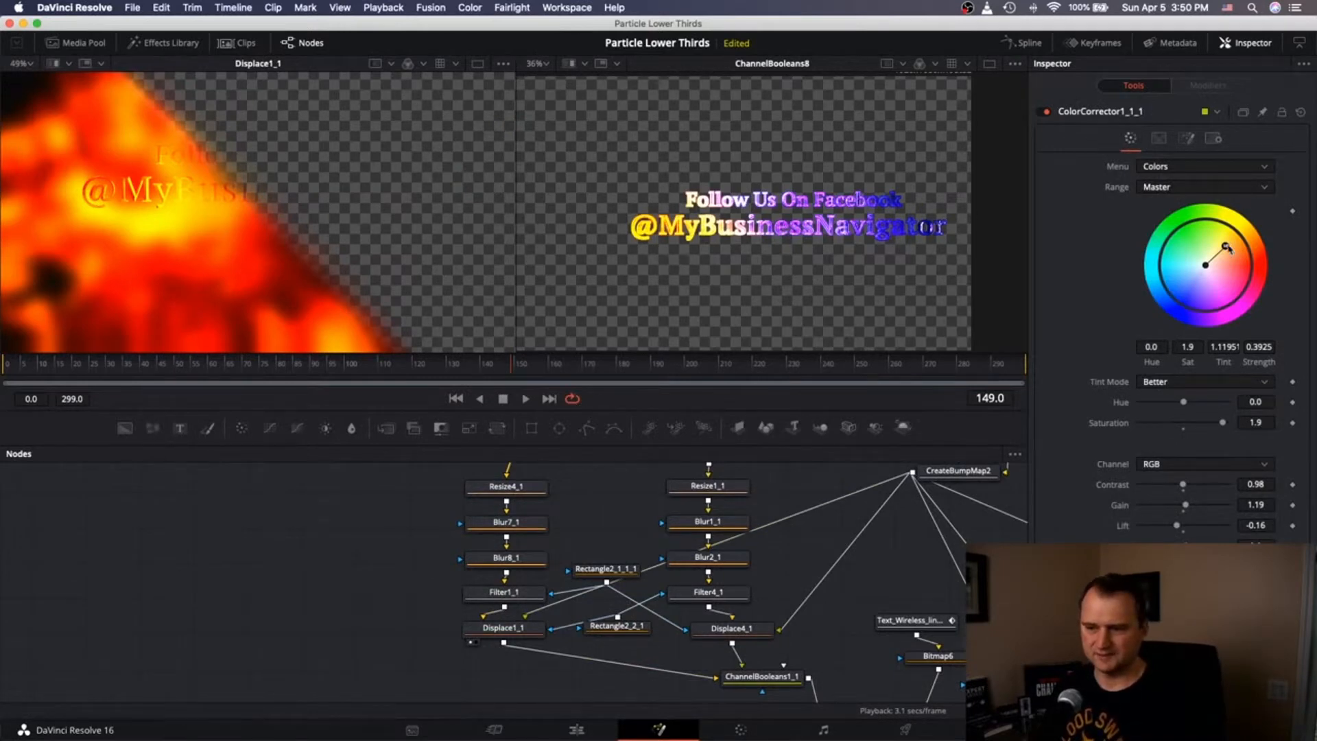
# Pull ColorCorrector1_1_1's tint toward neutral, lower saturation to 1.67, and revert a contrast trial.
pyautogui.moveTo(1224, 250); pyautogui.dragTo(1220, 253)
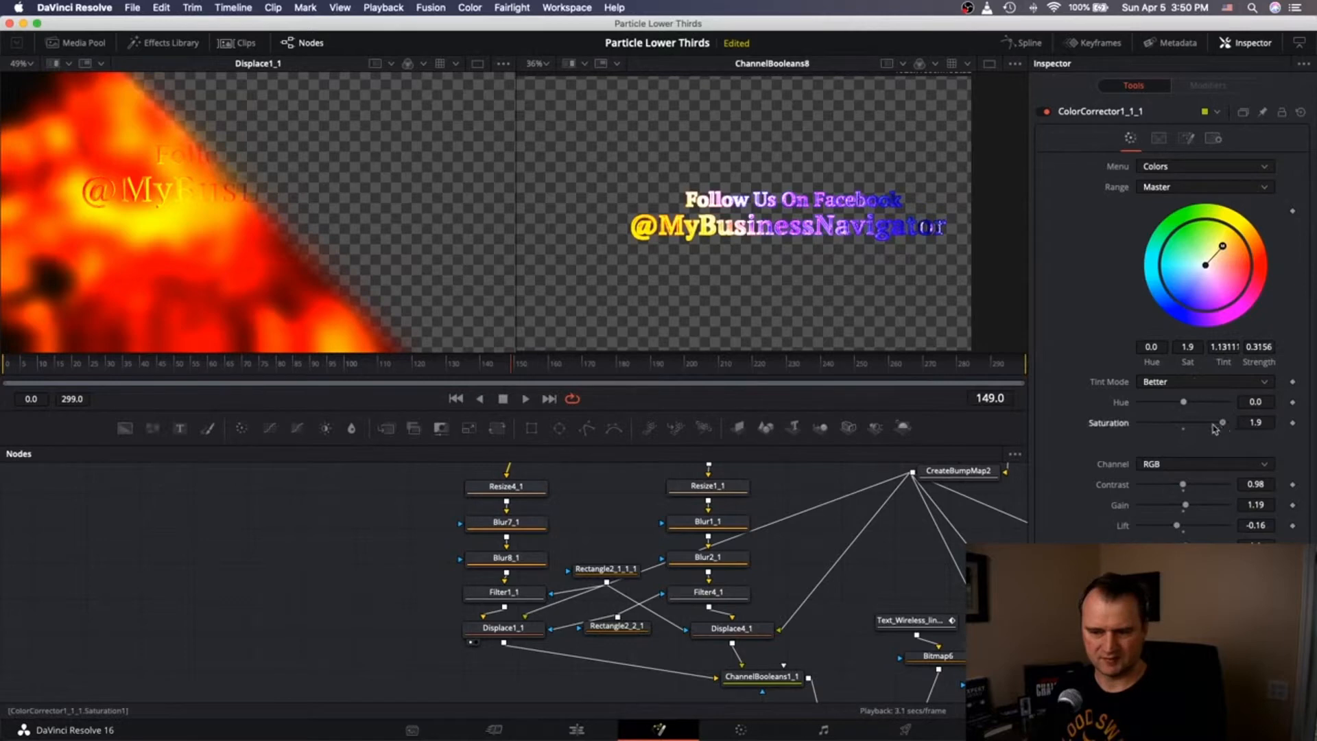
pyautogui.moveTo(1214, 428); pyautogui.dragTo(1213, 428)
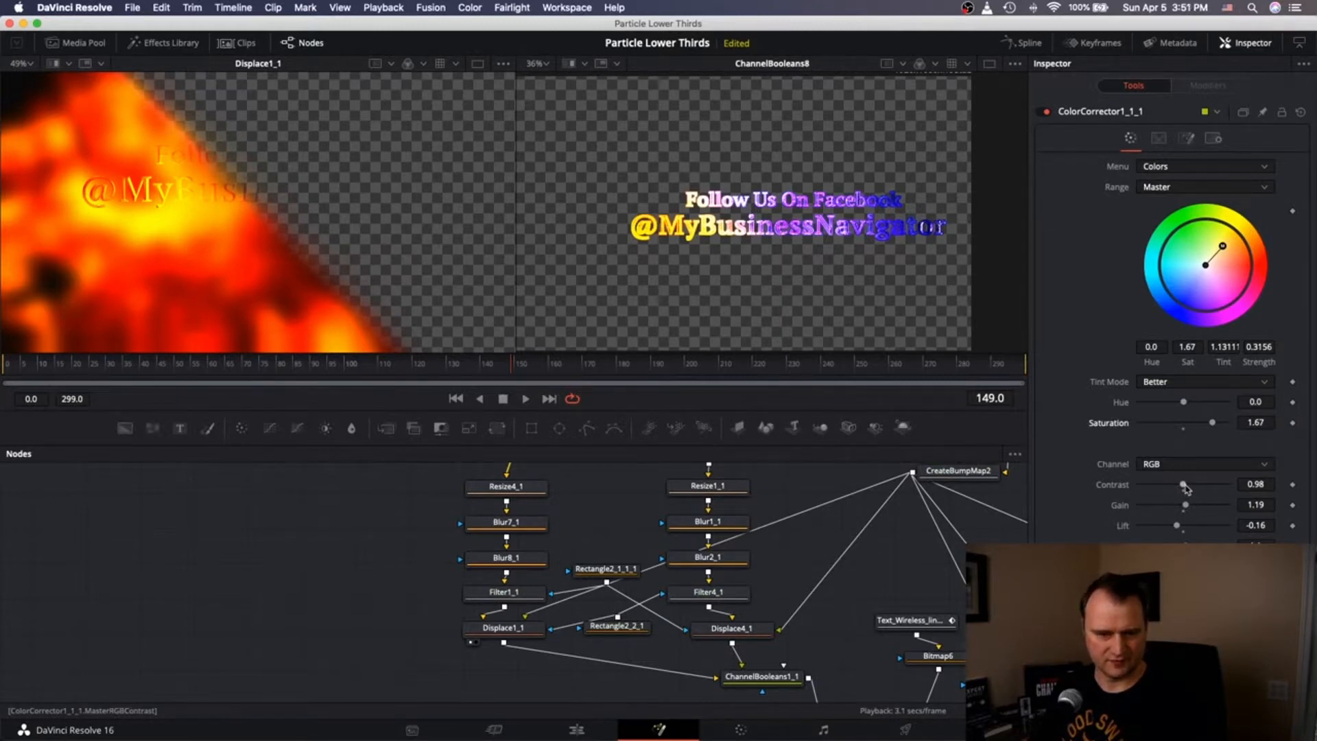
pyautogui.moveTo(1185, 486)
pyautogui.mouseDown()
pyautogui.moveTo(1174, 486)
pyautogui.moveTo(1196, 486)
pyautogui.mouseUp()
pyautogui.press('super+z')
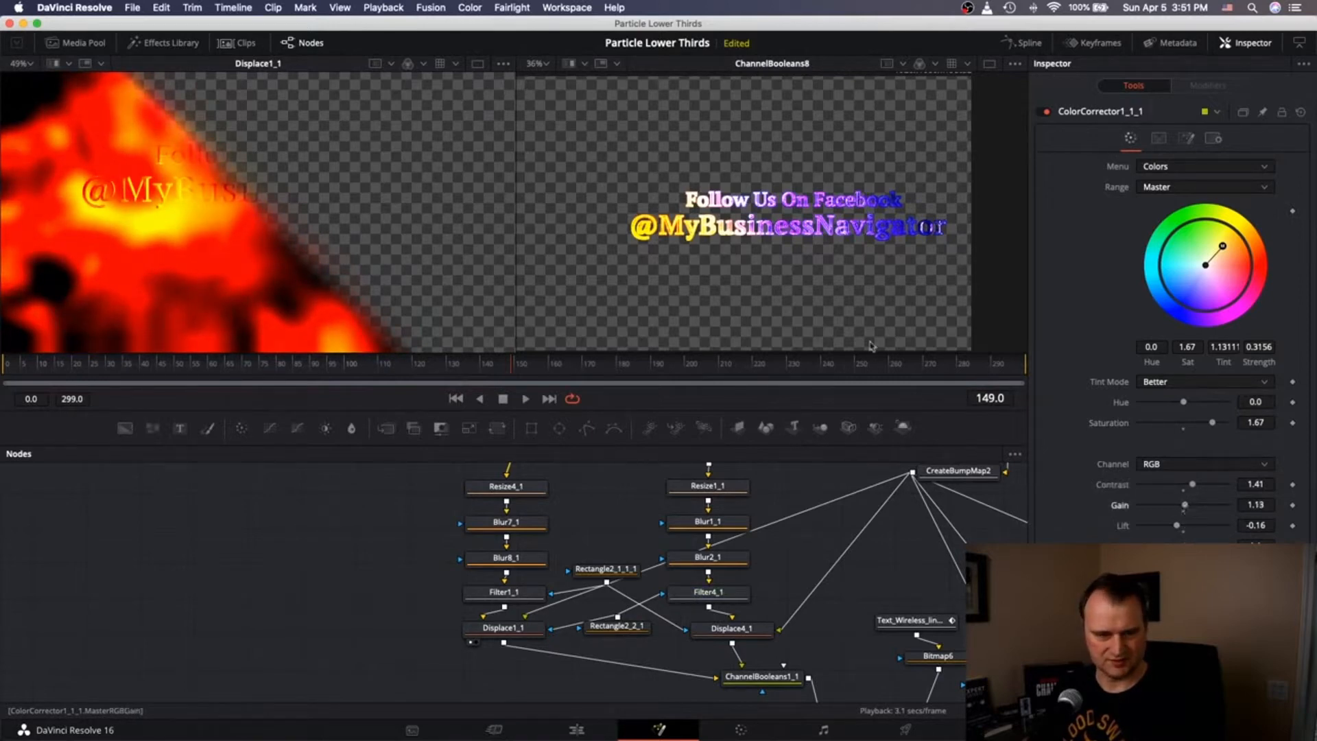
pyautogui.scroll(-5, 747, 576)
pyautogui.hscroll(4, 747, 577)
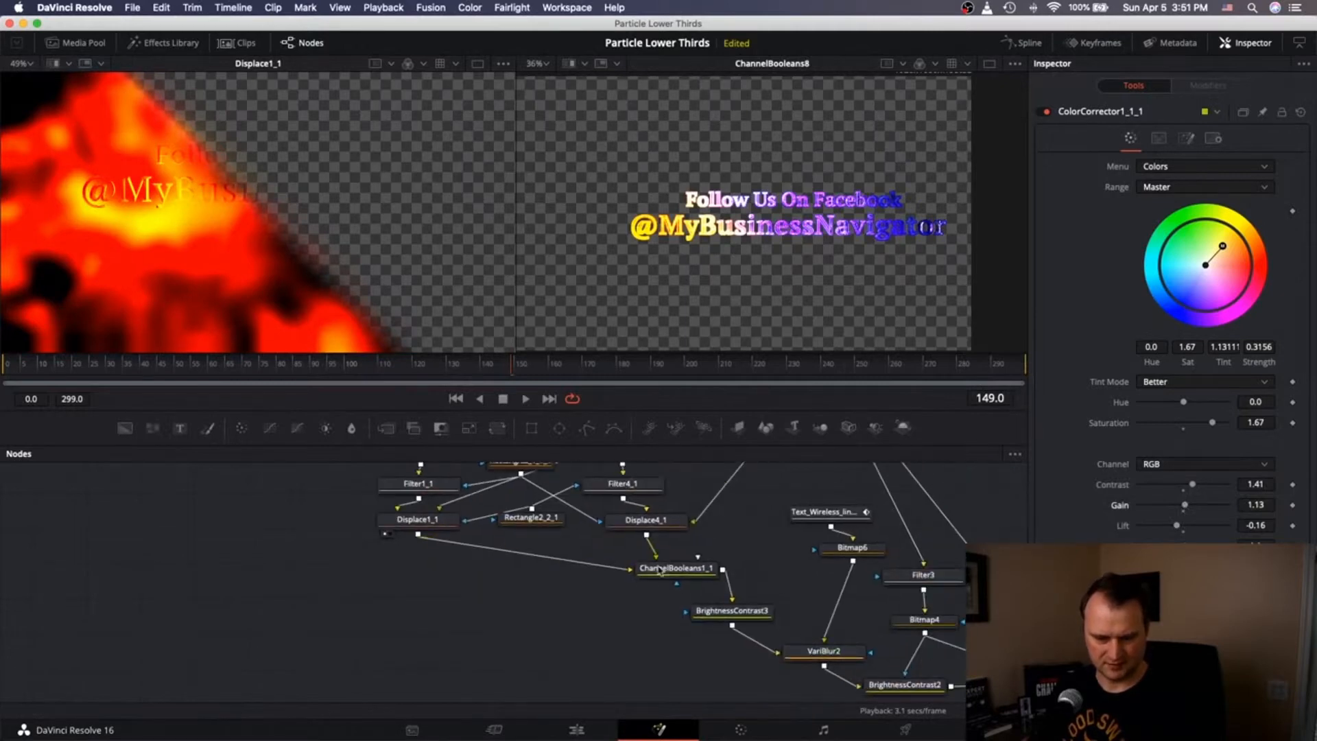
# View BrightnessContrast3 in the left viewer and lower its brightness and gain.
pyautogui.click(726, 608)
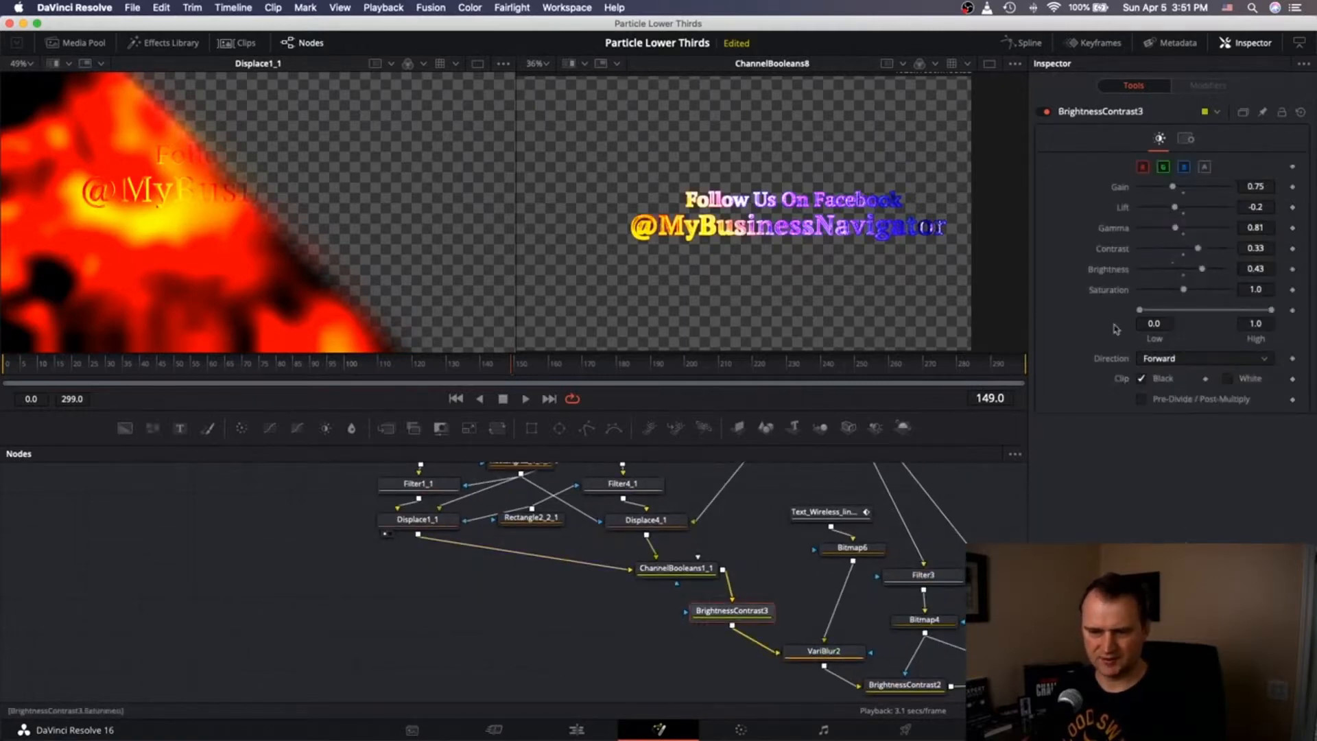
pyautogui.click(699, 625)
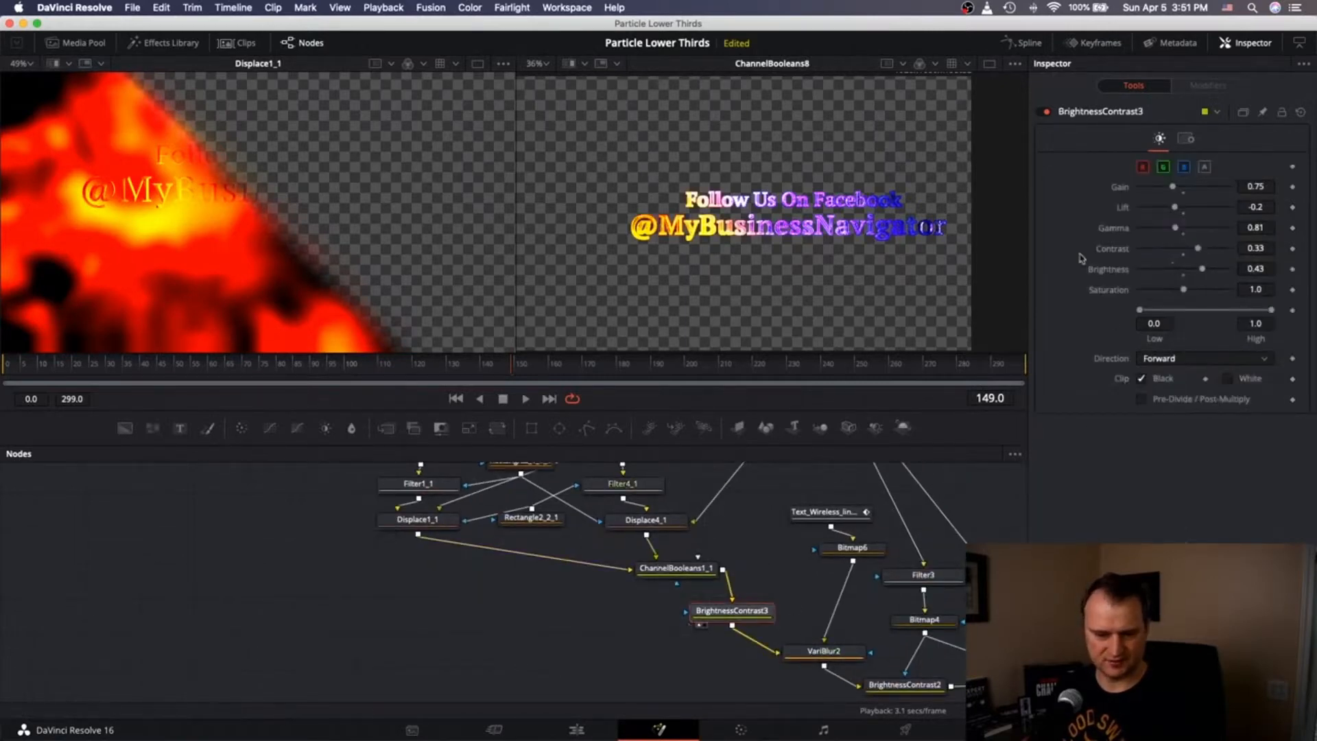
pyautogui.moveTo(1201, 269); pyautogui.dragTo(1192, 249)
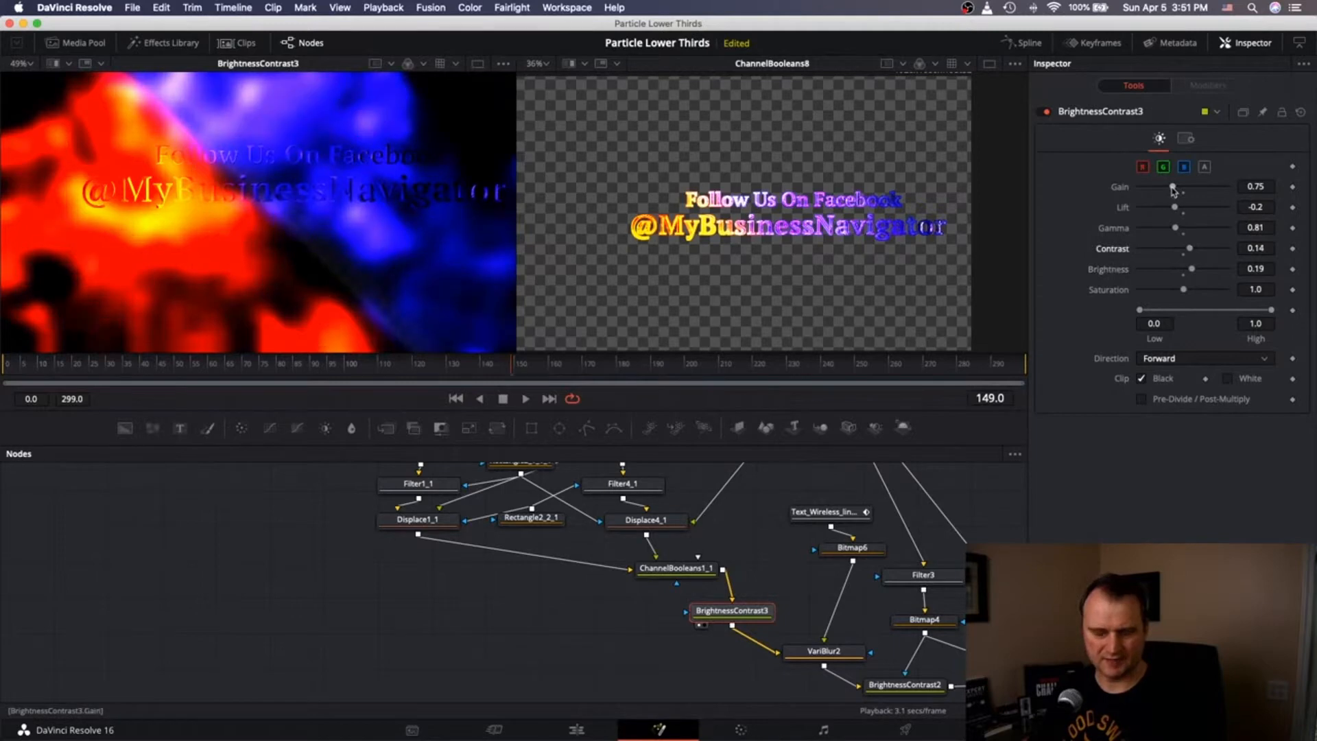
pyautogui.moveTo(1164, 192); pyautogui.dragTo(1157, 195)
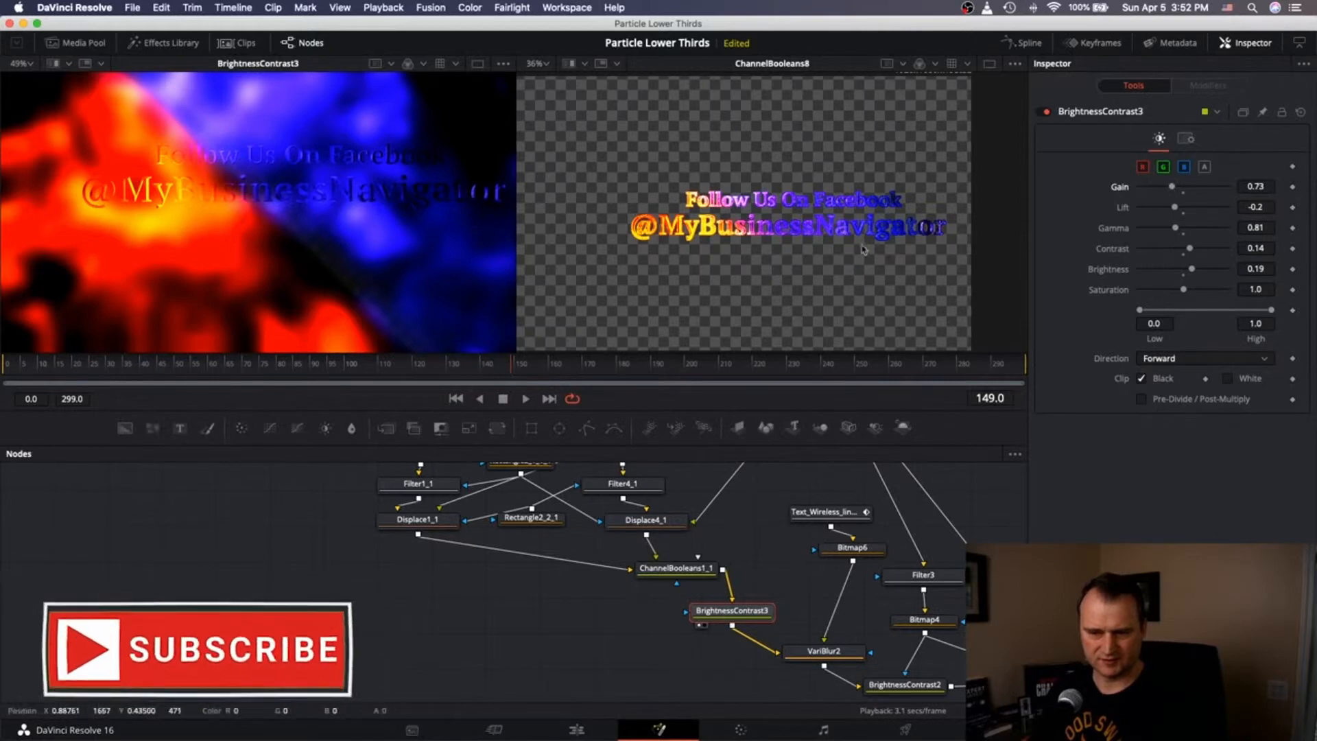
# Fine-tune BrightnessContrast3's brightness and gain and set contrast to 0.27.
pyautogui.moveTo(1191, 268); pyautogui.dragTo(1193, 248)
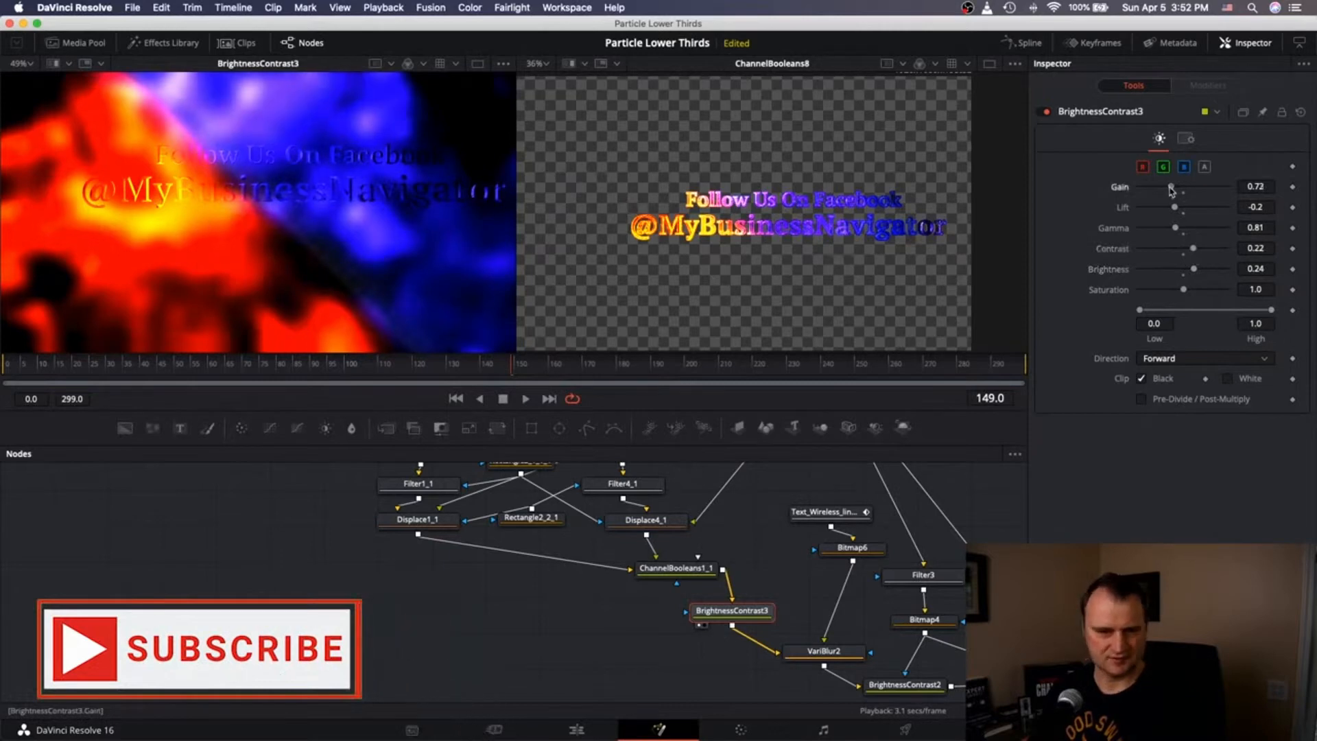
pyautogui.moveTo(1173, 188); pyautogui.dragTo(1170, 188)
pyautogui.moveTo(1193, 250); pyautogui.dragTo(1196, 250)
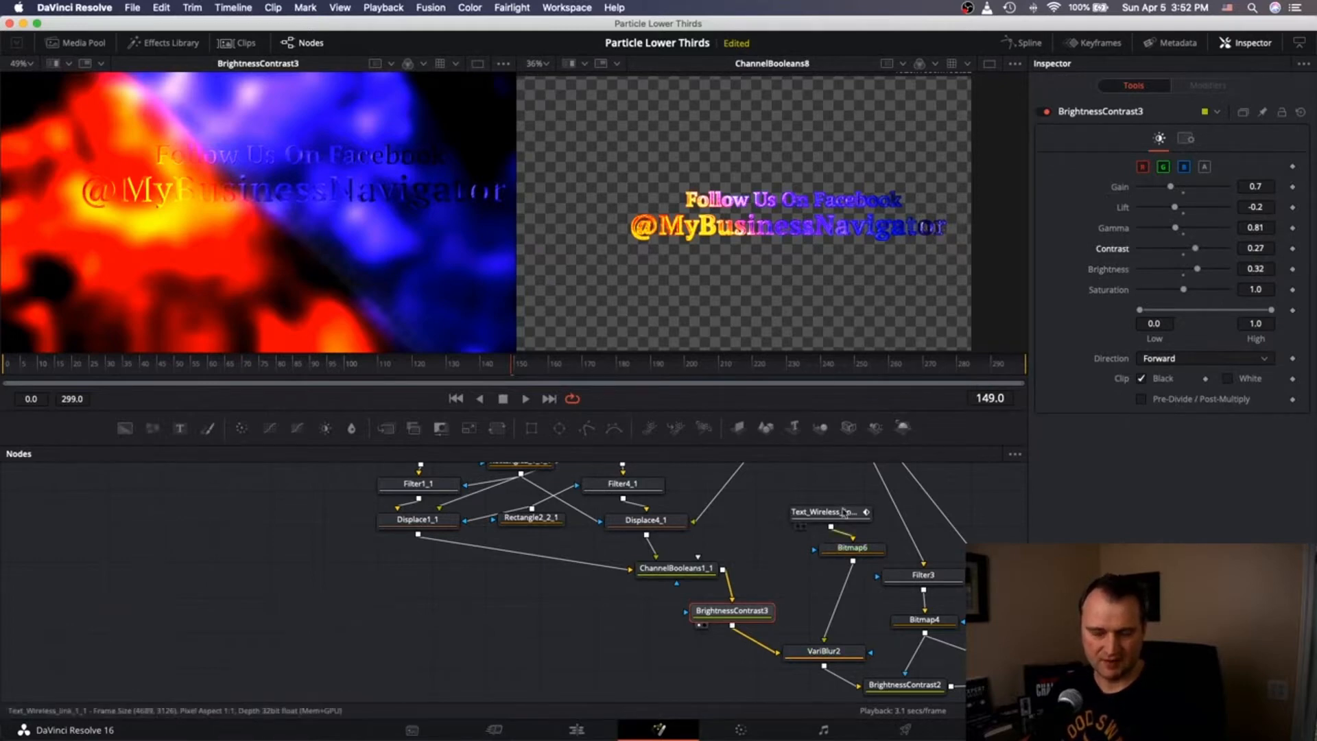
pyautogui.hscroll(8, 845, 511)
pyautogui.scroll(5, 845, 511)
pyautogui.scroll(-5, 845, 513)
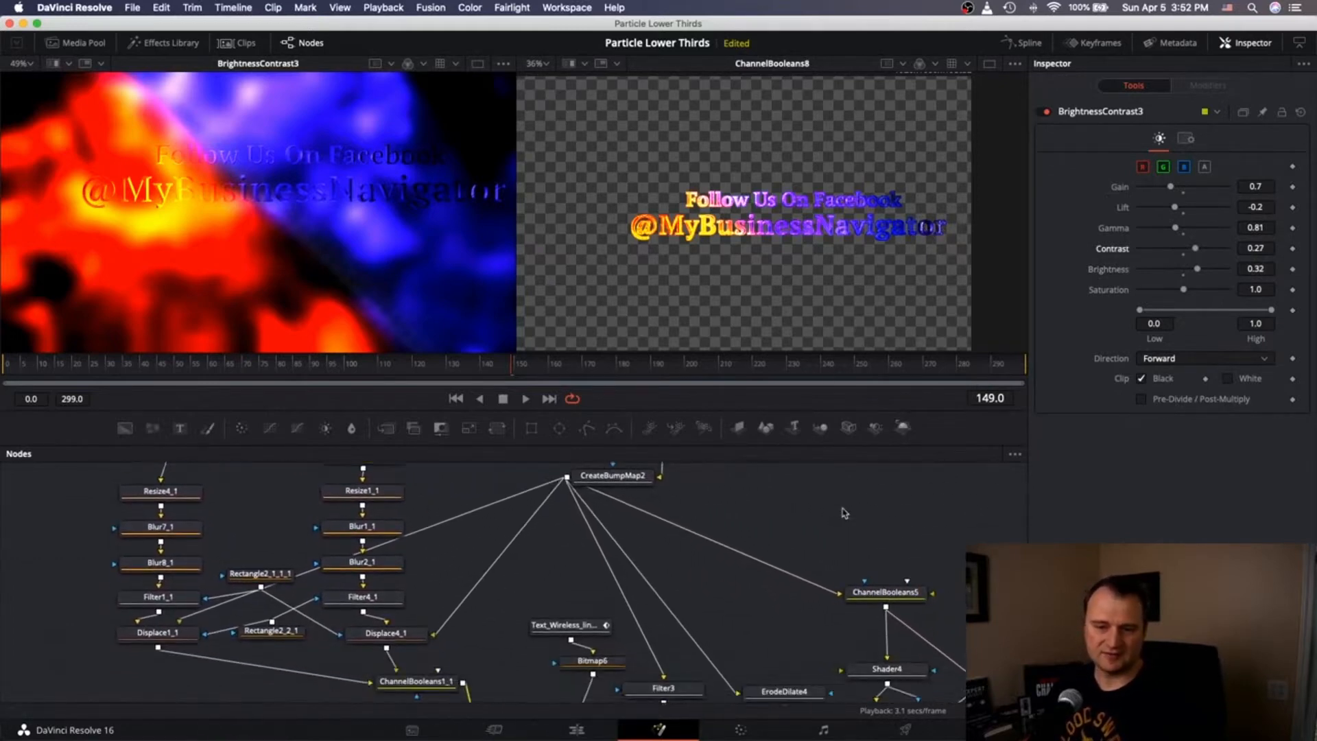
pyautogui.scroll(2, 845, 513)
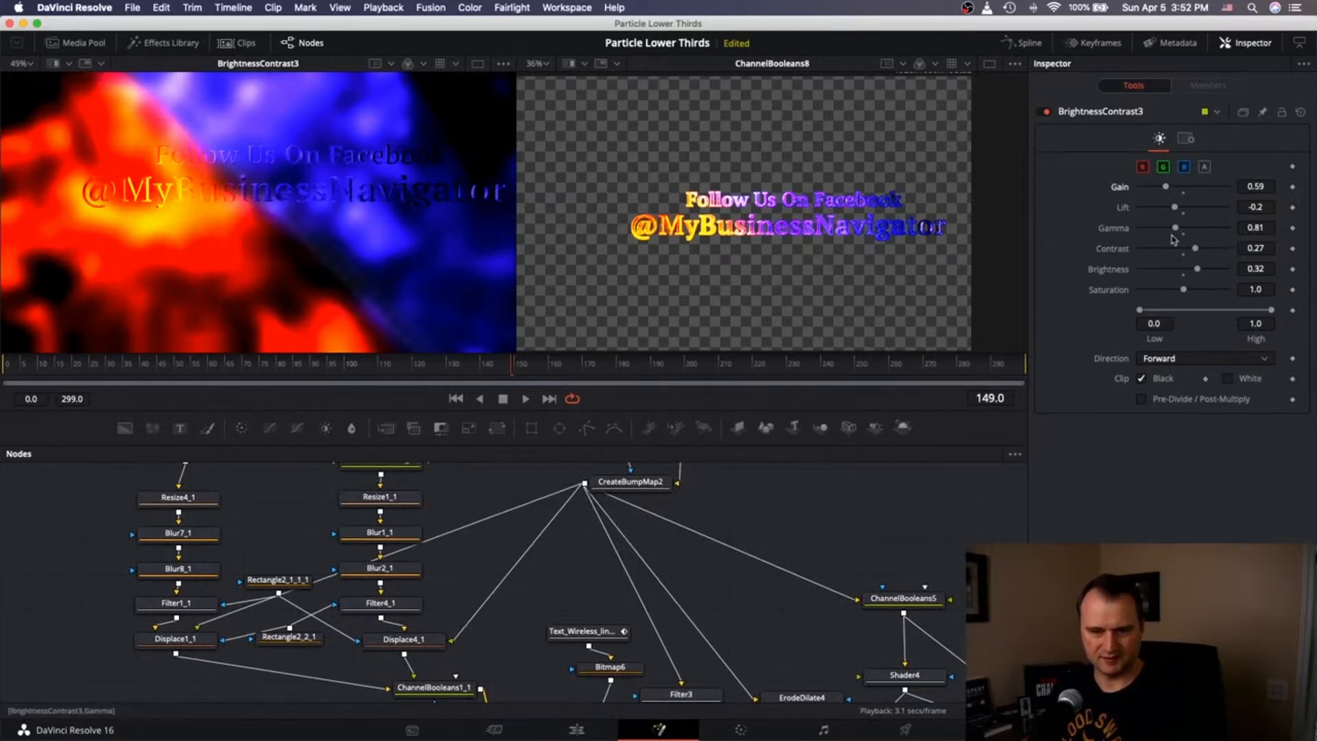
pyautogui.hscroll(10, 813, 503)
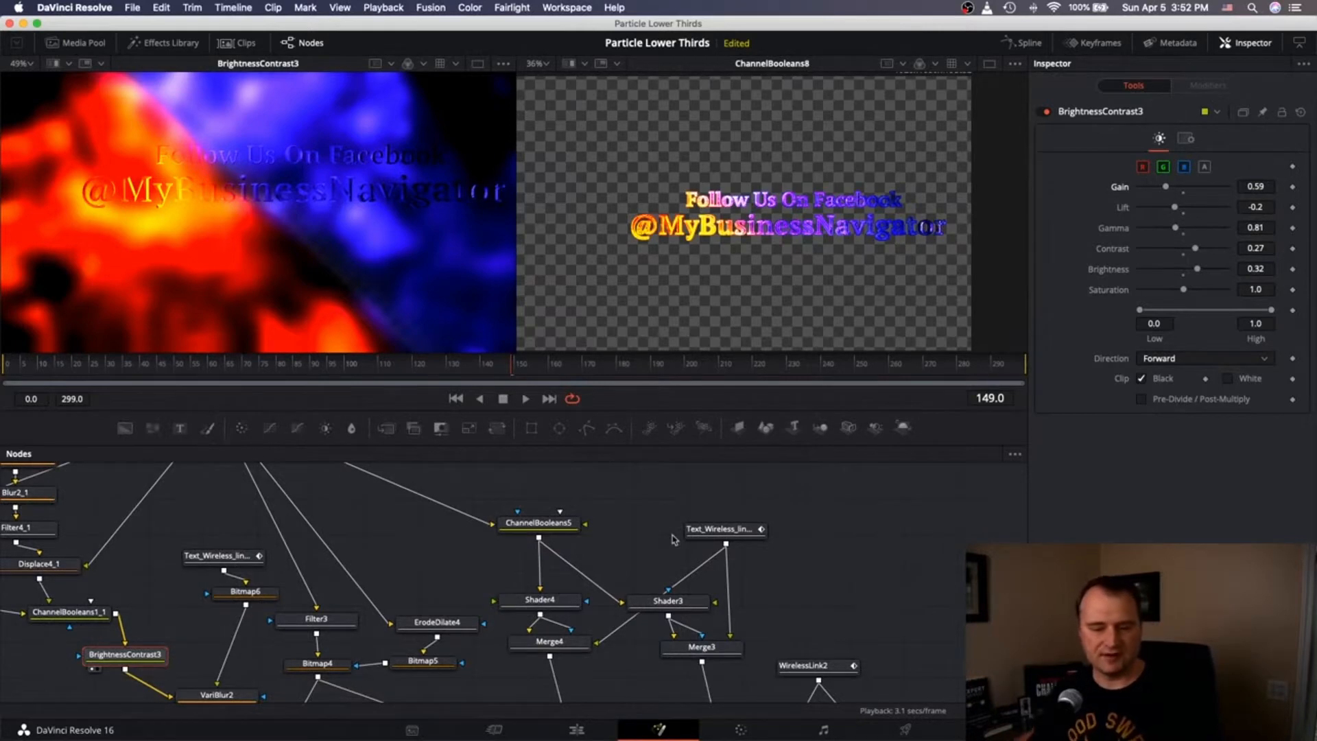
pyautogui.scroll(5, 672, 539)
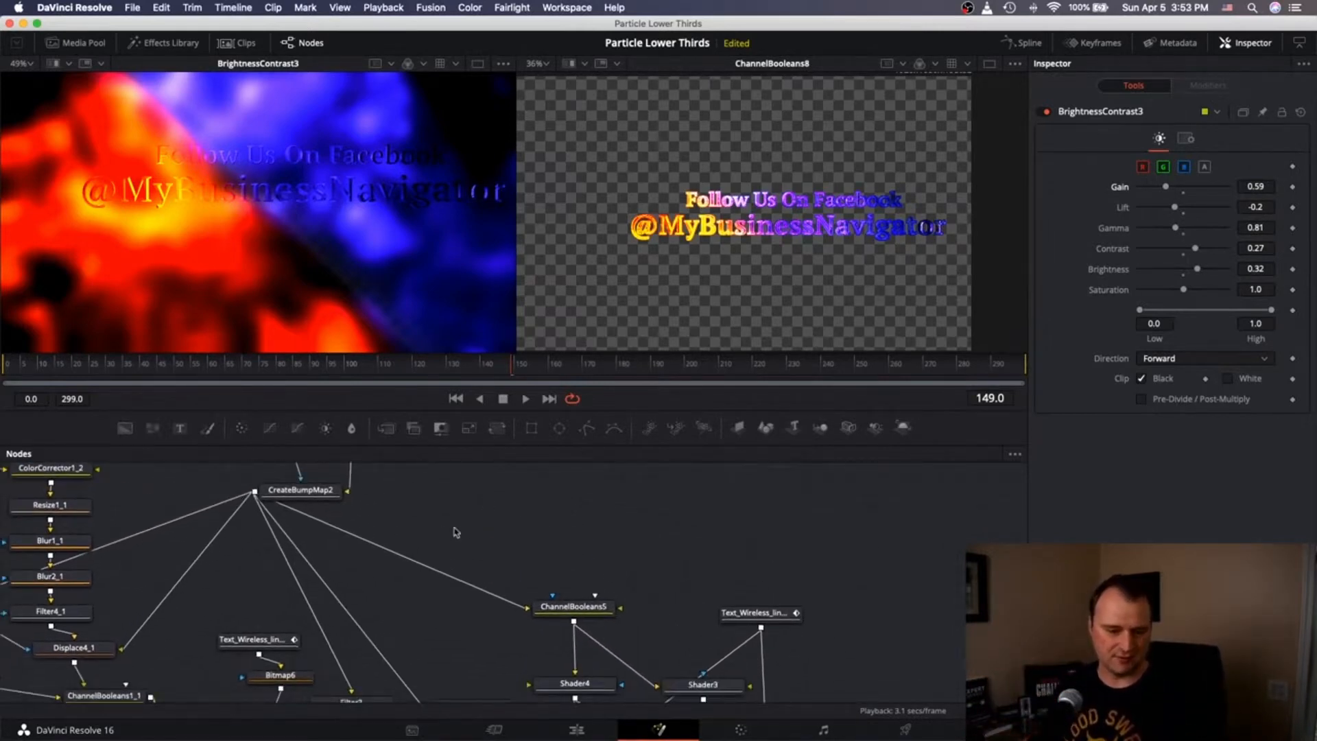
# Add an Erode/Dilate node and feed CreateBumpMap2's output into it.
pyautogui.hscroll(-5, 456, 532)
pyautogui.scroll(3, 455, 532)
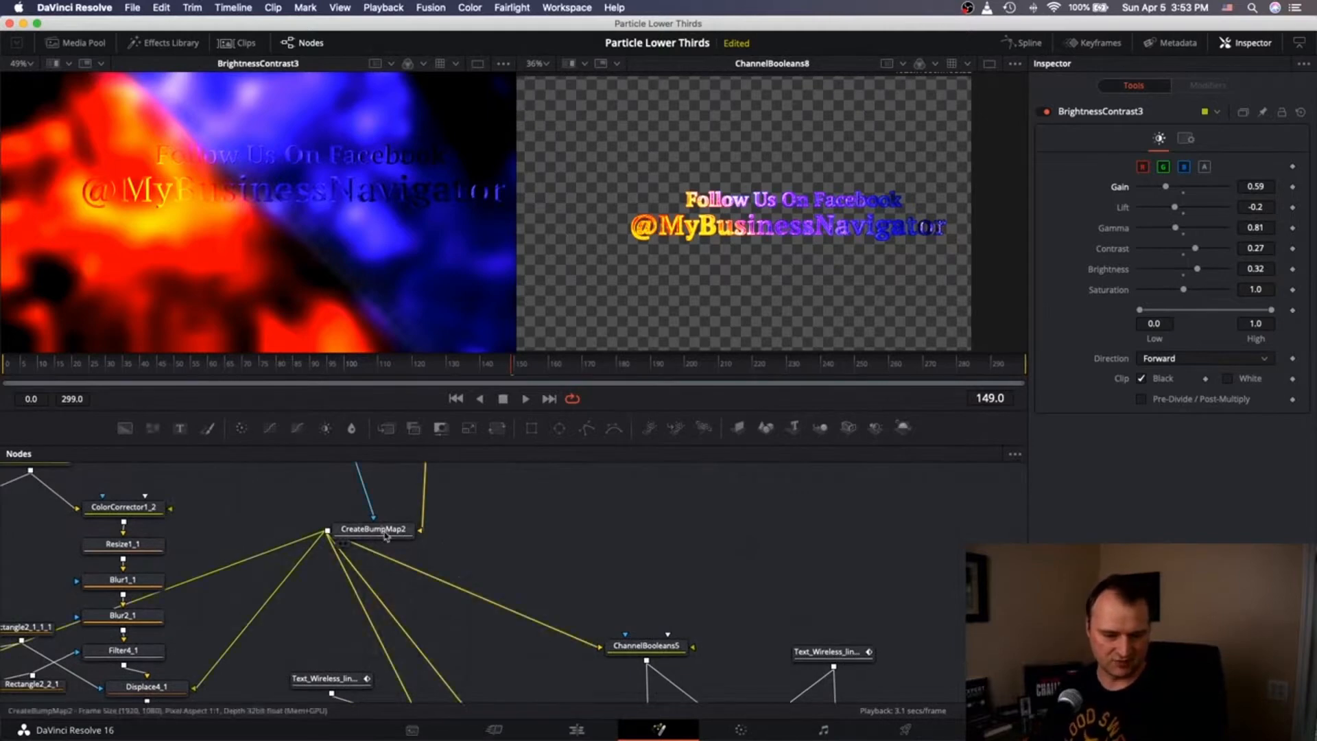
pyautogui.moveTo(386, 537); pyautogui.dragTo(421, 523)
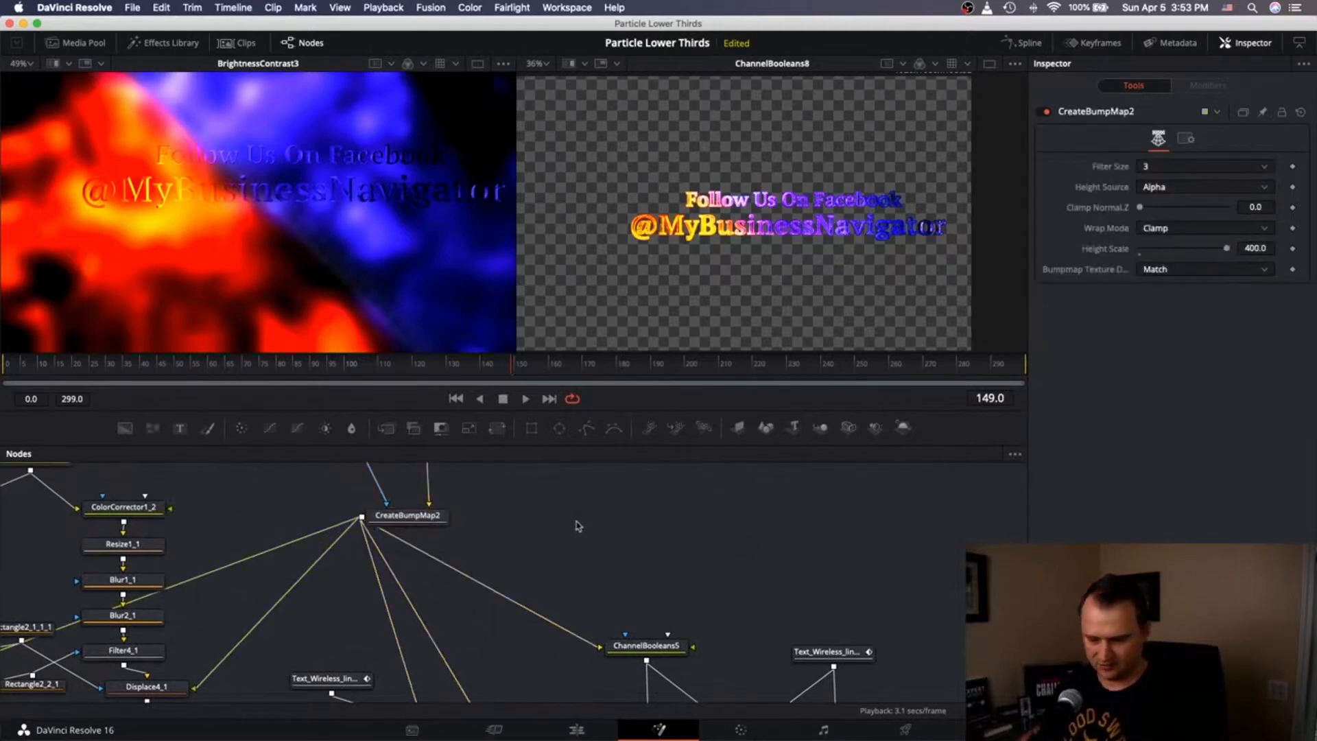
pyautogui.hotkey('shift', 'space')
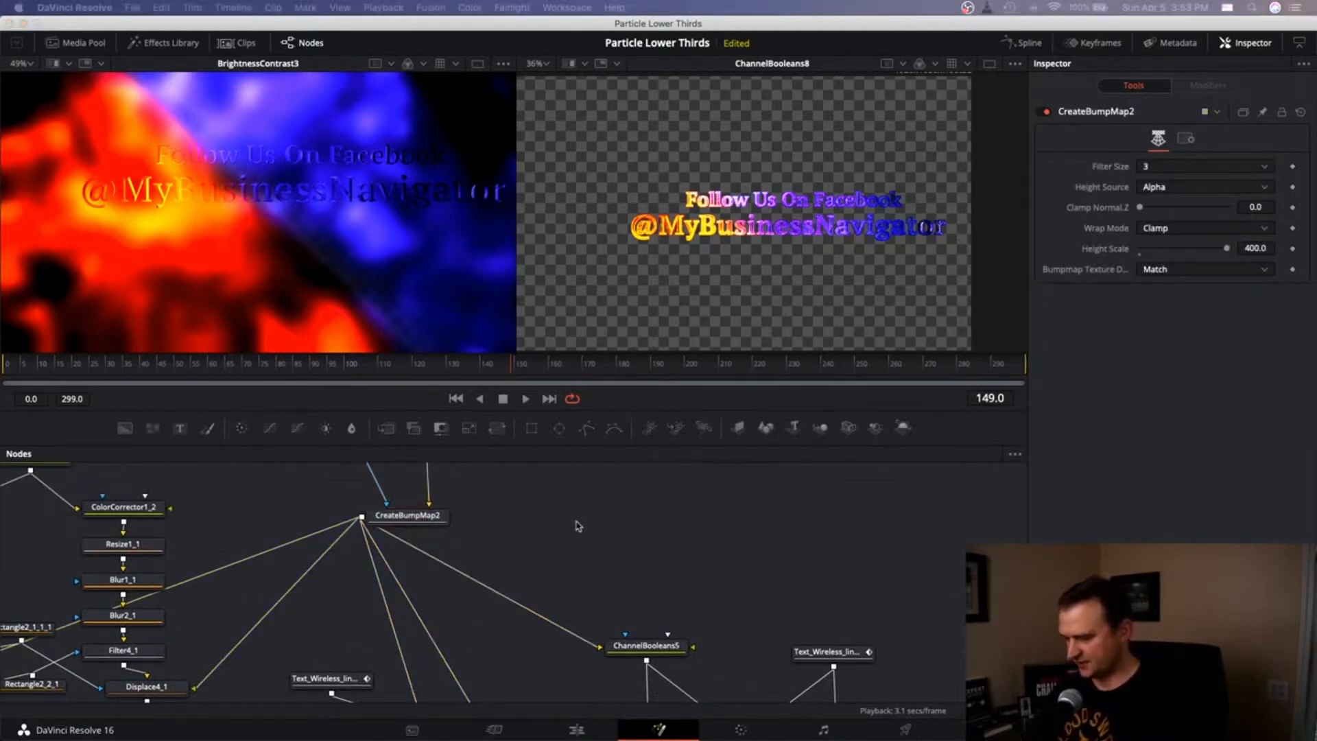
pyautogui.press('Return')
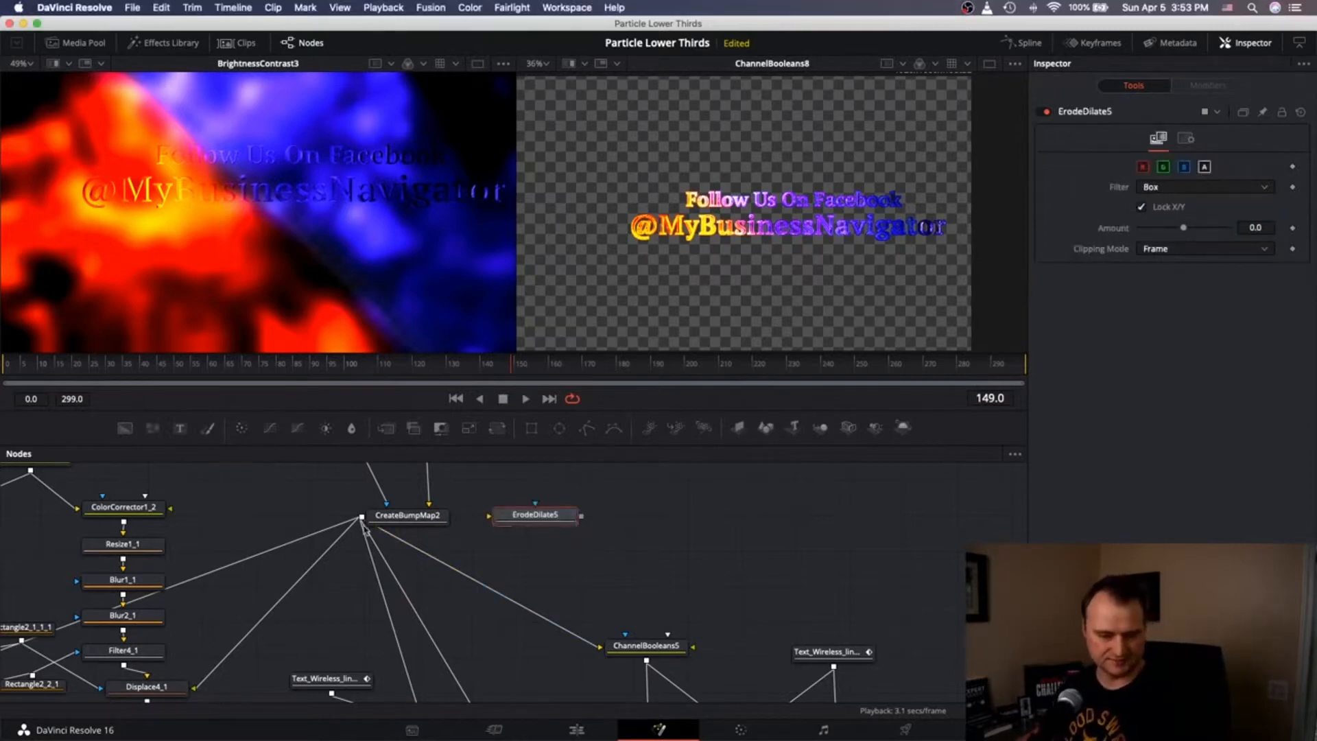
pyautogui.moveTo(400, 539); pyautogui.dragTo(883, 584)
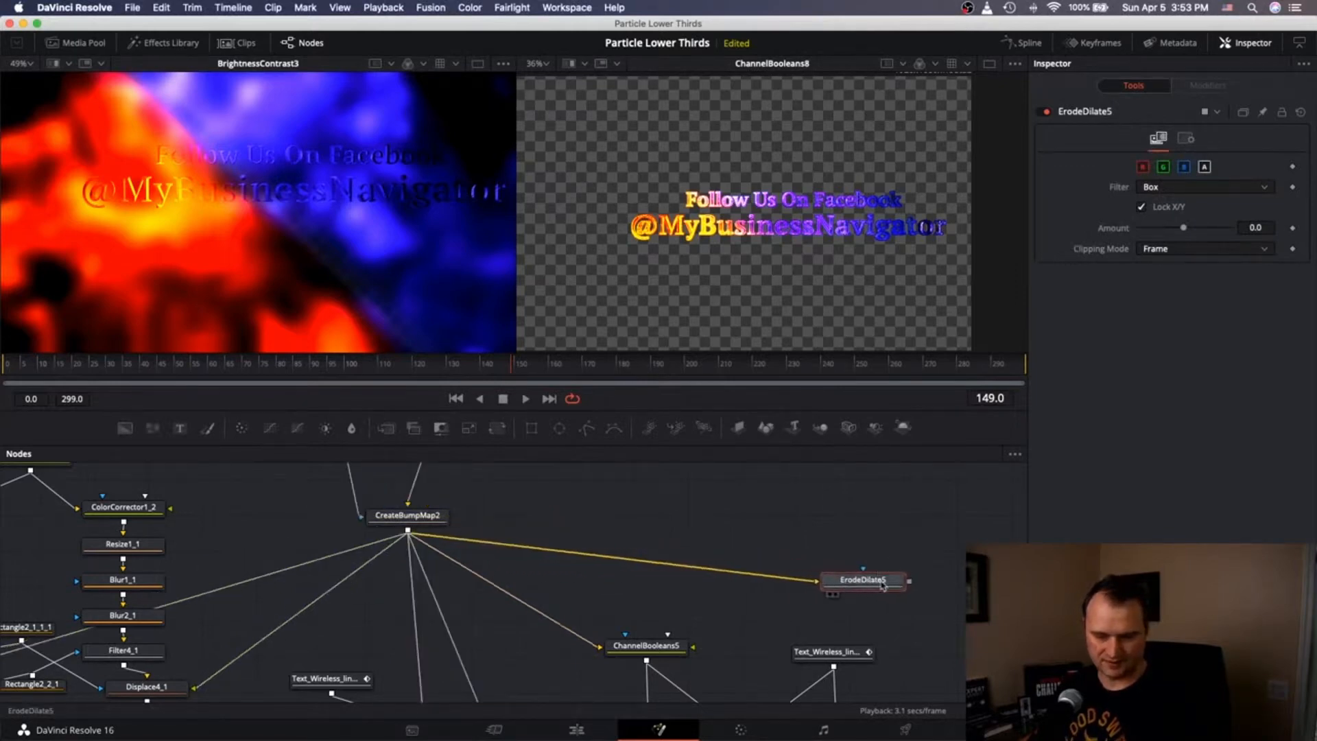
# Move ErodeDilate5 right and down, then add a Background node beside it.
pyautogui.scroll(-5, 882, 569)
pyautogui.hscroll(5, 883, 569)
pyautogui.hscroll(10, 882, 559)
pyautogui.scroll(-3, 882, 559)
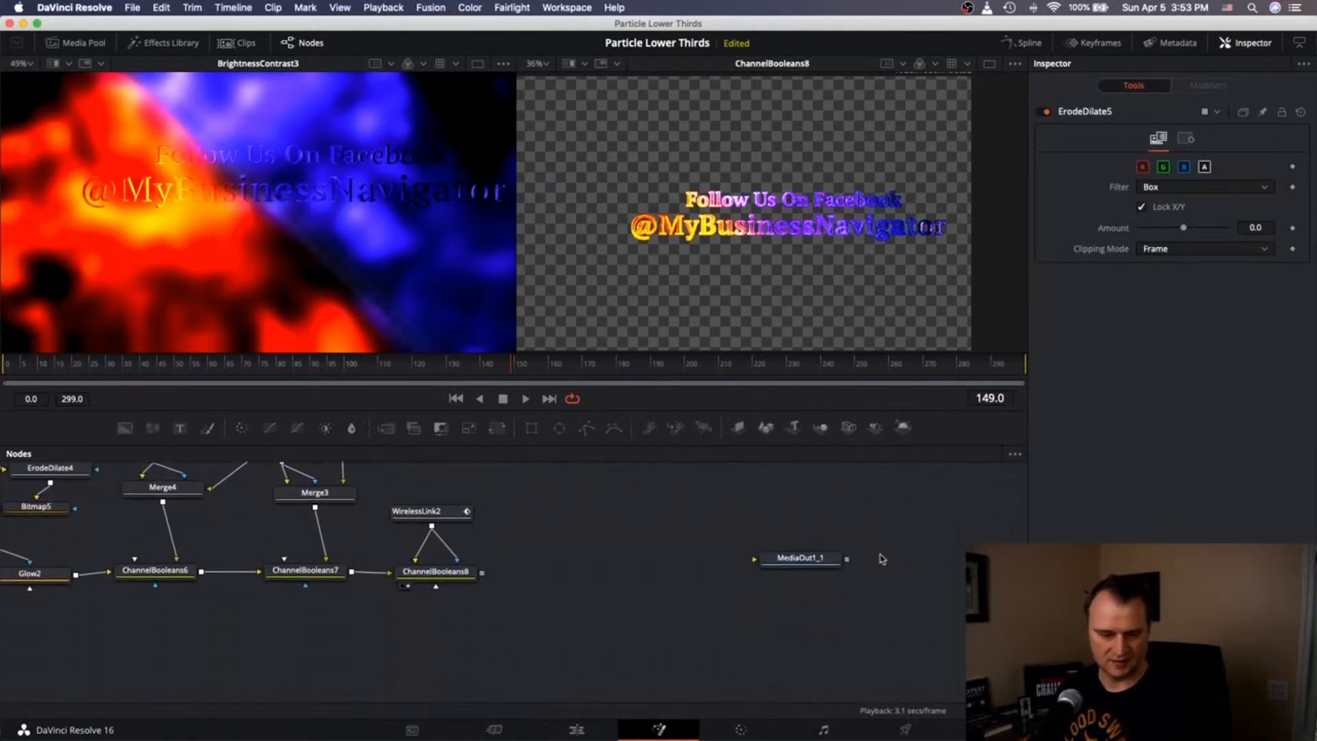
pyautogui.scroll(5, 882, 559)
pyautogui.scroll(-1, 883, 559)
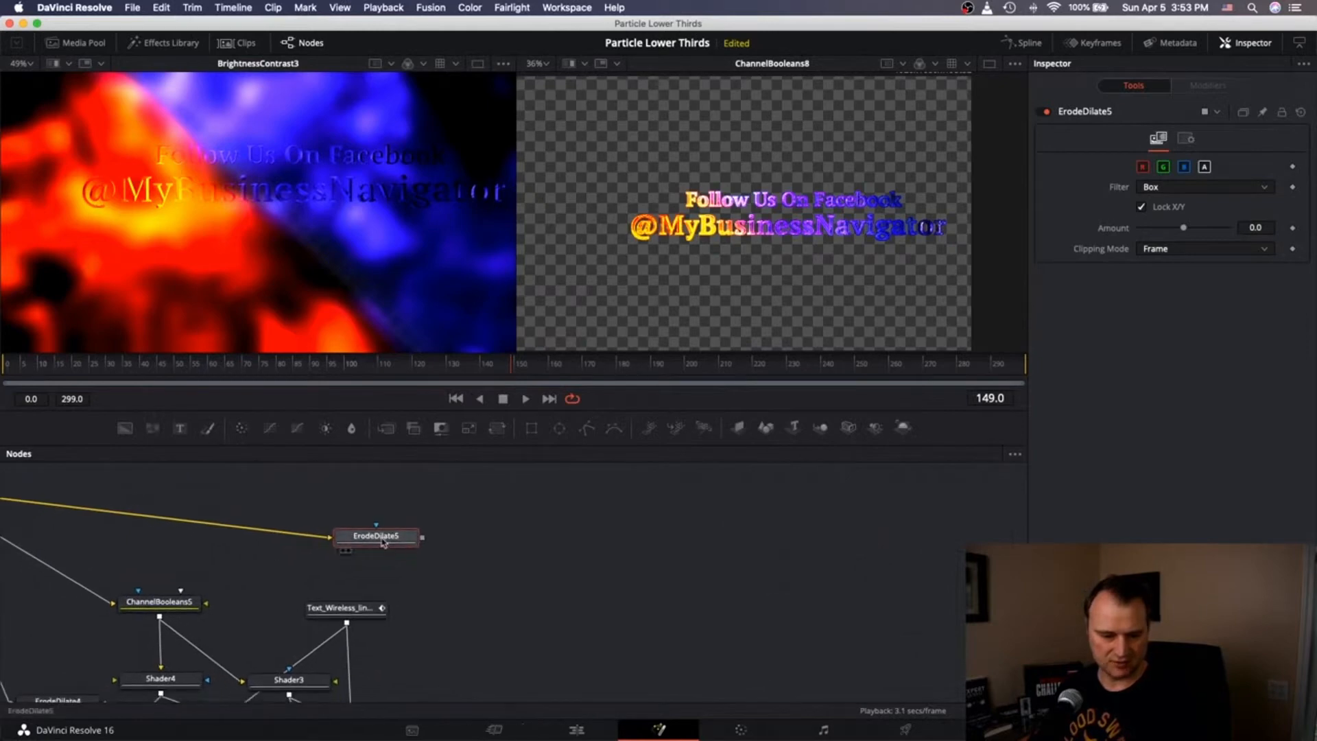
pyautogui.moveTo(376, 536); pyautogui.dragTo(585, 576)
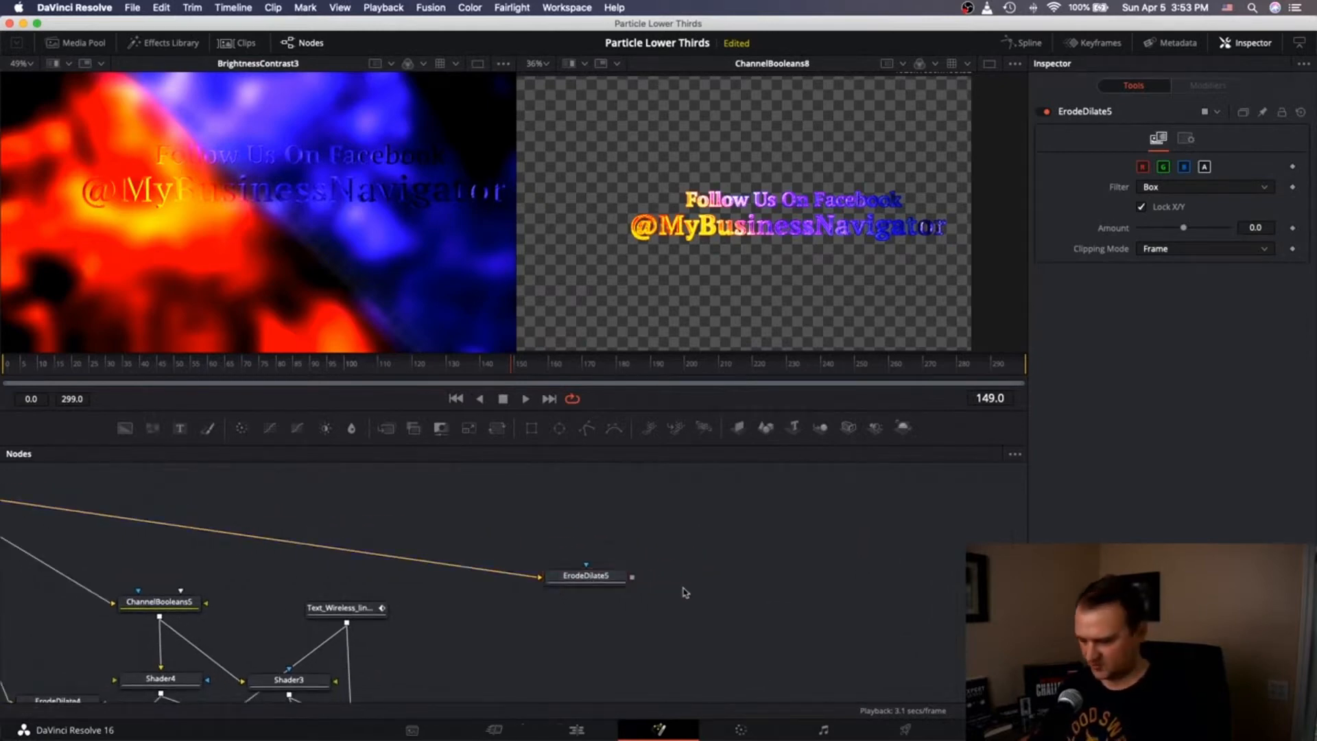
pyautogui.hotkey('shift', 'space')
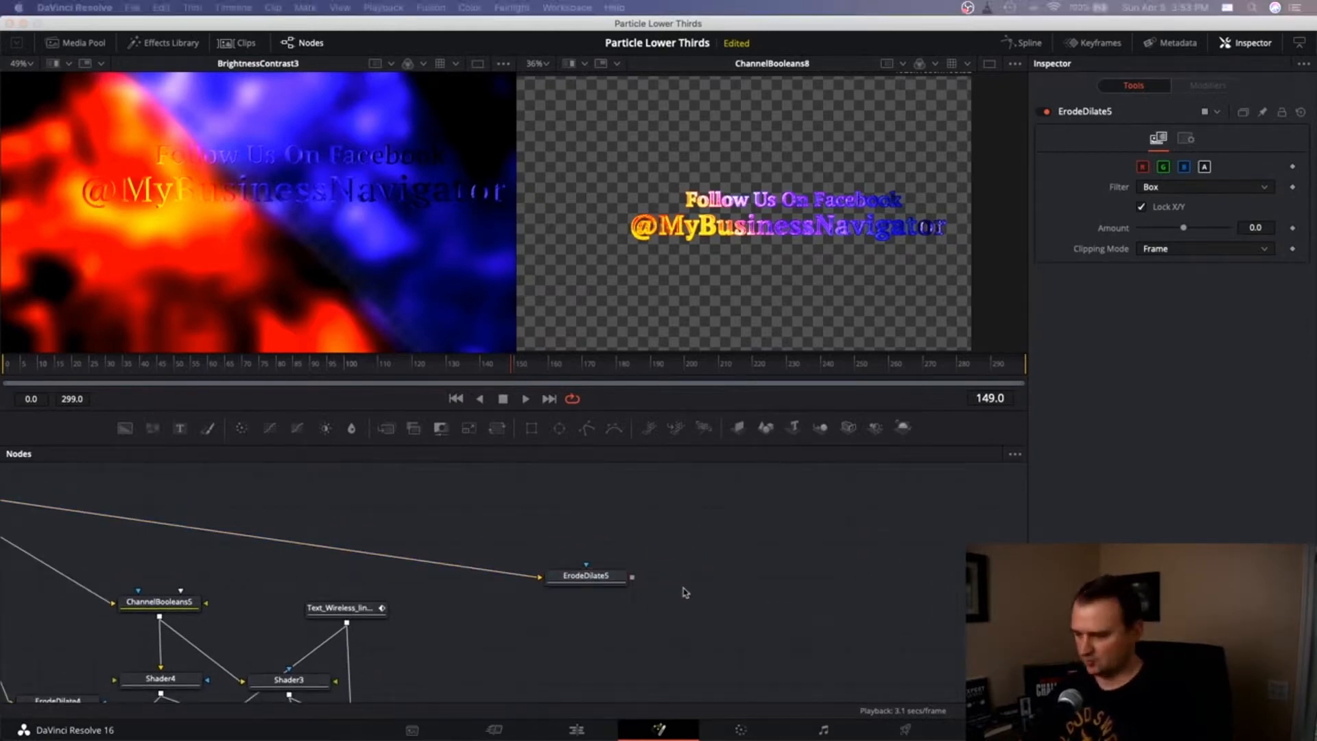
pyautogui.press('Return')
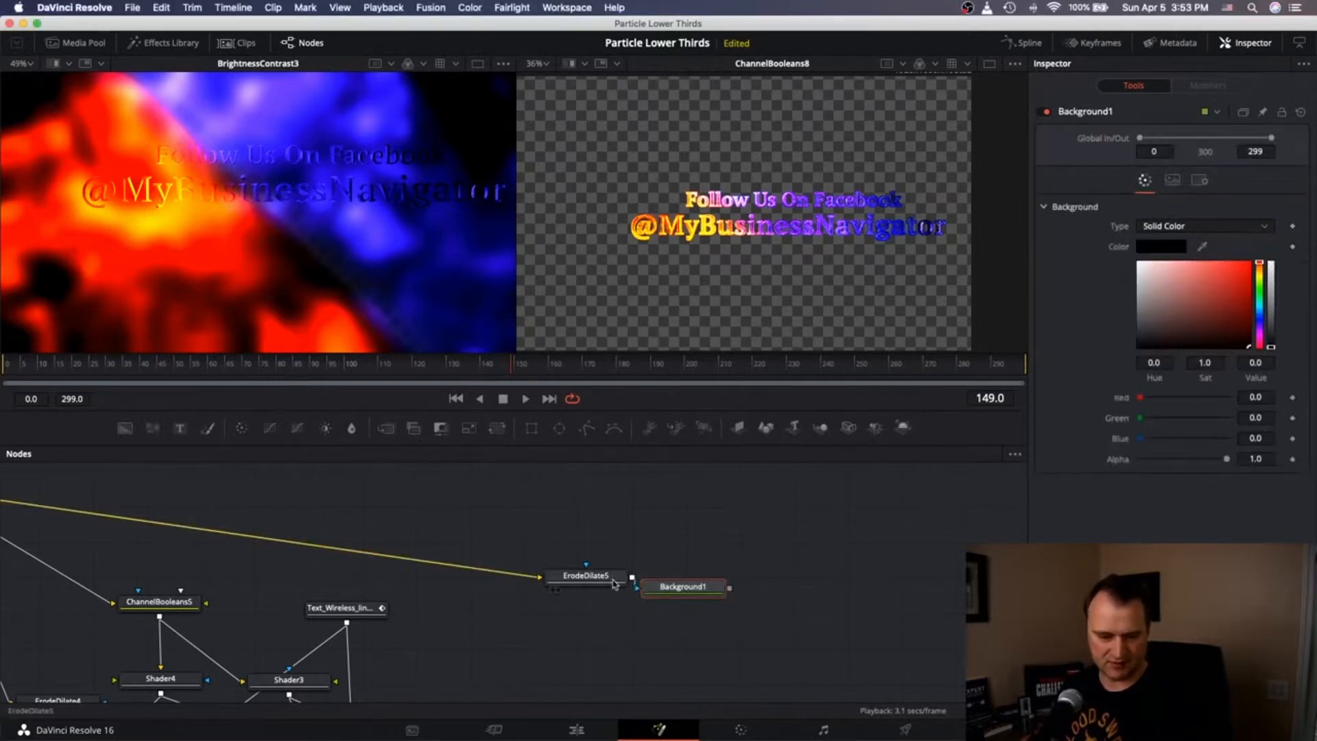
# Line up Background1 beside ErodeDilate5 and shift its colour hue toward purple.
pyautogui.moveTo(615, 582); pyautogui.dragTo(593, 584)
pyautogui.moveTo(673, 592); pyautogui.dragTo(664, 584)
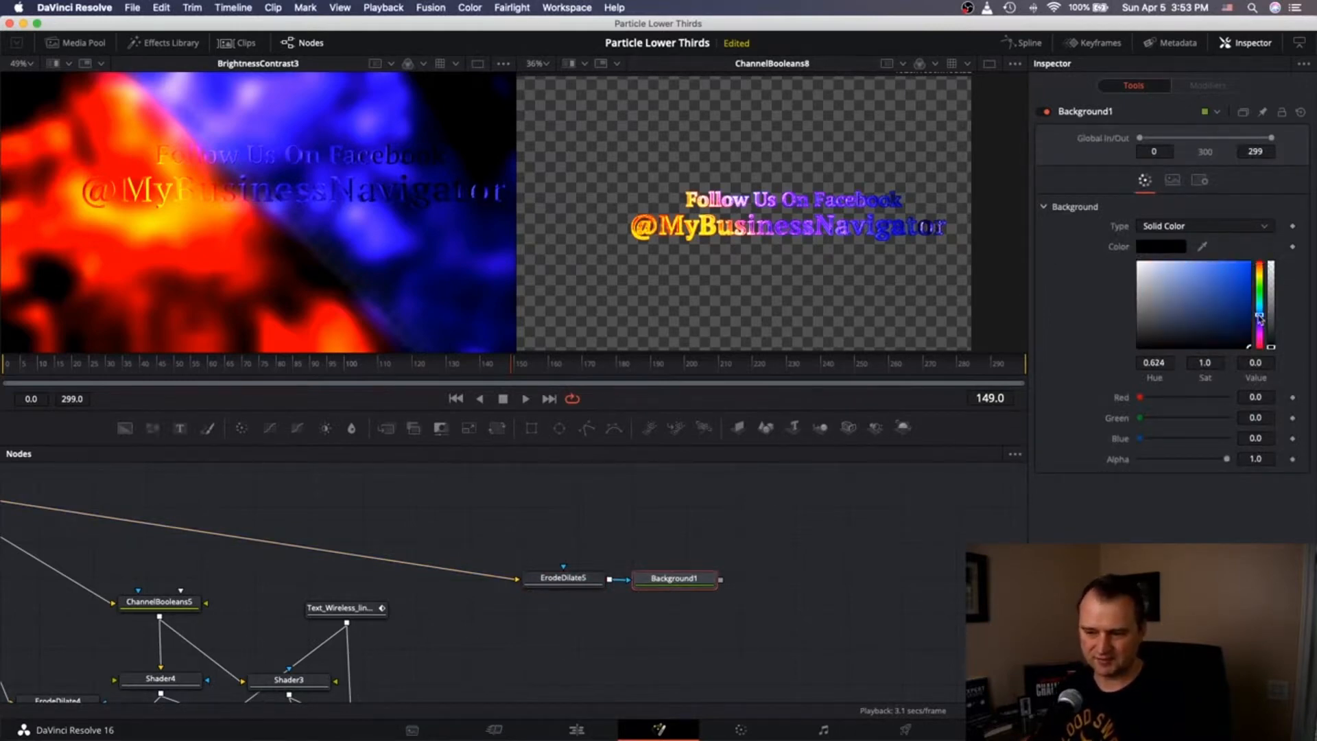
pyautogui.moveTo(1260, 318); pyautogui.dragTo(1236, 334)
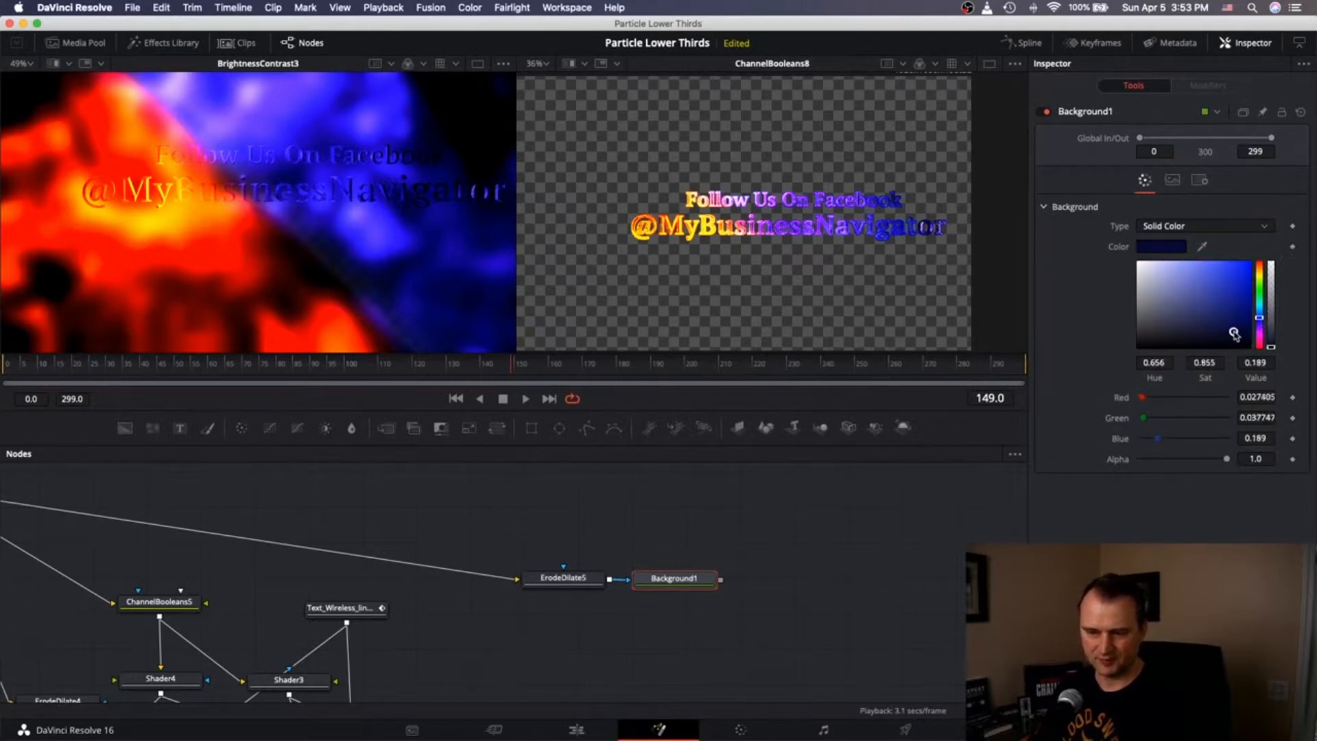
pyautogui.click(646, 593)
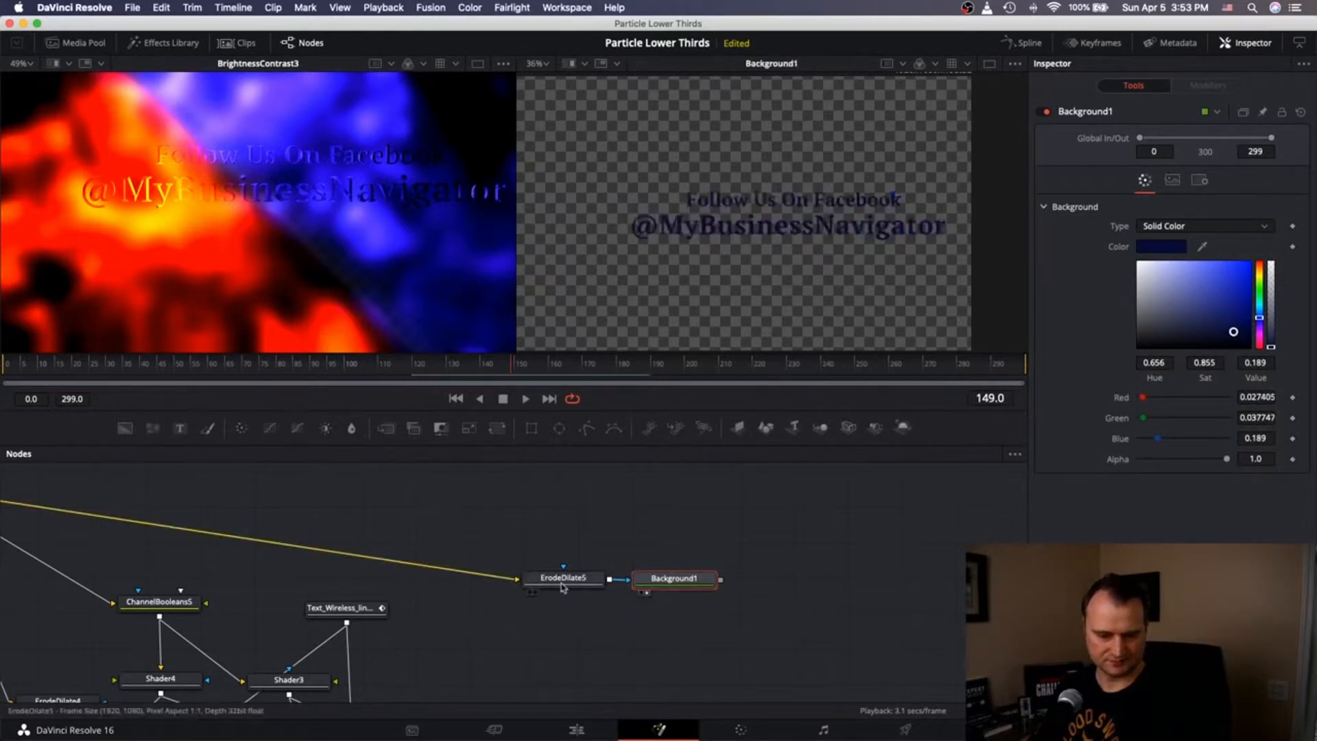
# Raise ErodeDilate5's erode amount to 0.0021.
pyautogui.click(561, 582)
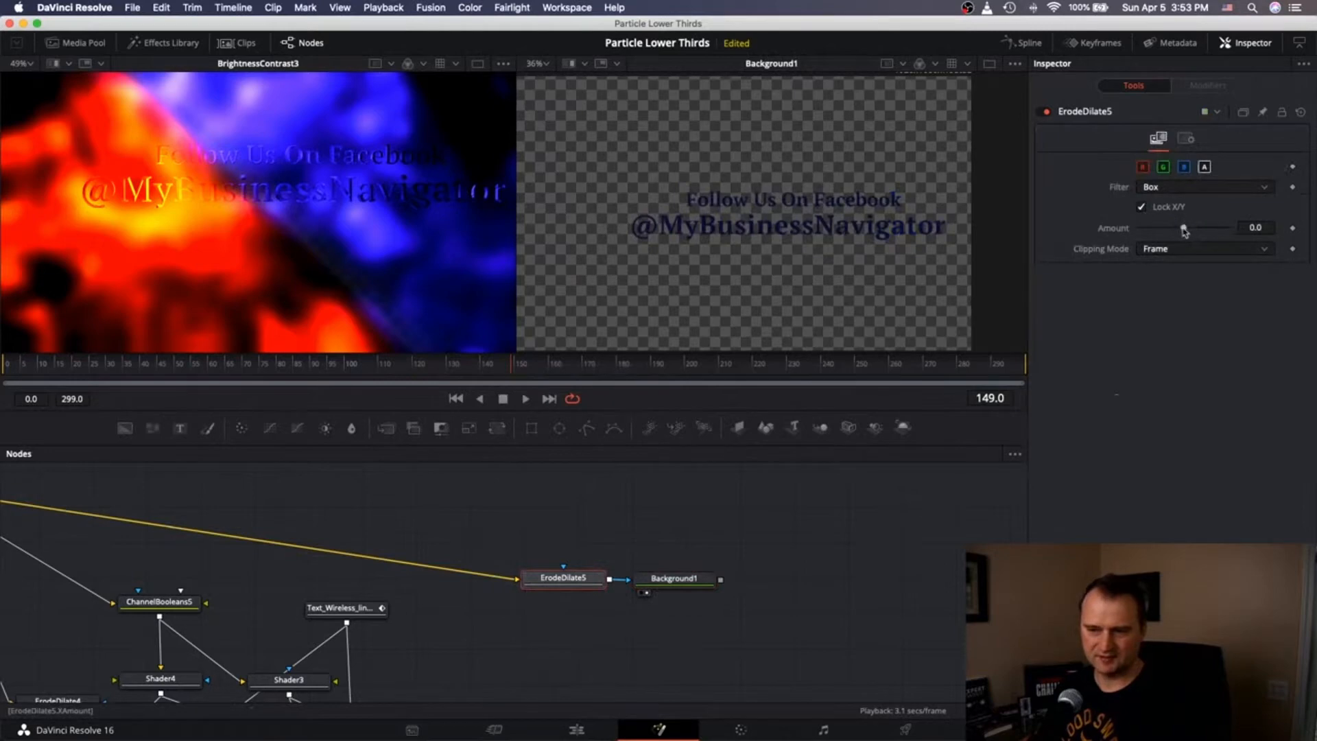
pyautogui.moveTo(1187, 231); pyautogui.dragTo(1192, 231)
pyautogui.moveTo(561, 581); pyautogui.dragTo(540, 578)
# Rearrange ErodeDilate5 and Background1 and add a ChannelBooleans10 node.
pyautogui.moveTo(673, 588); pyautogui.dragTo(655, 602)
pyautogui.scroll(-6, 672, 578)
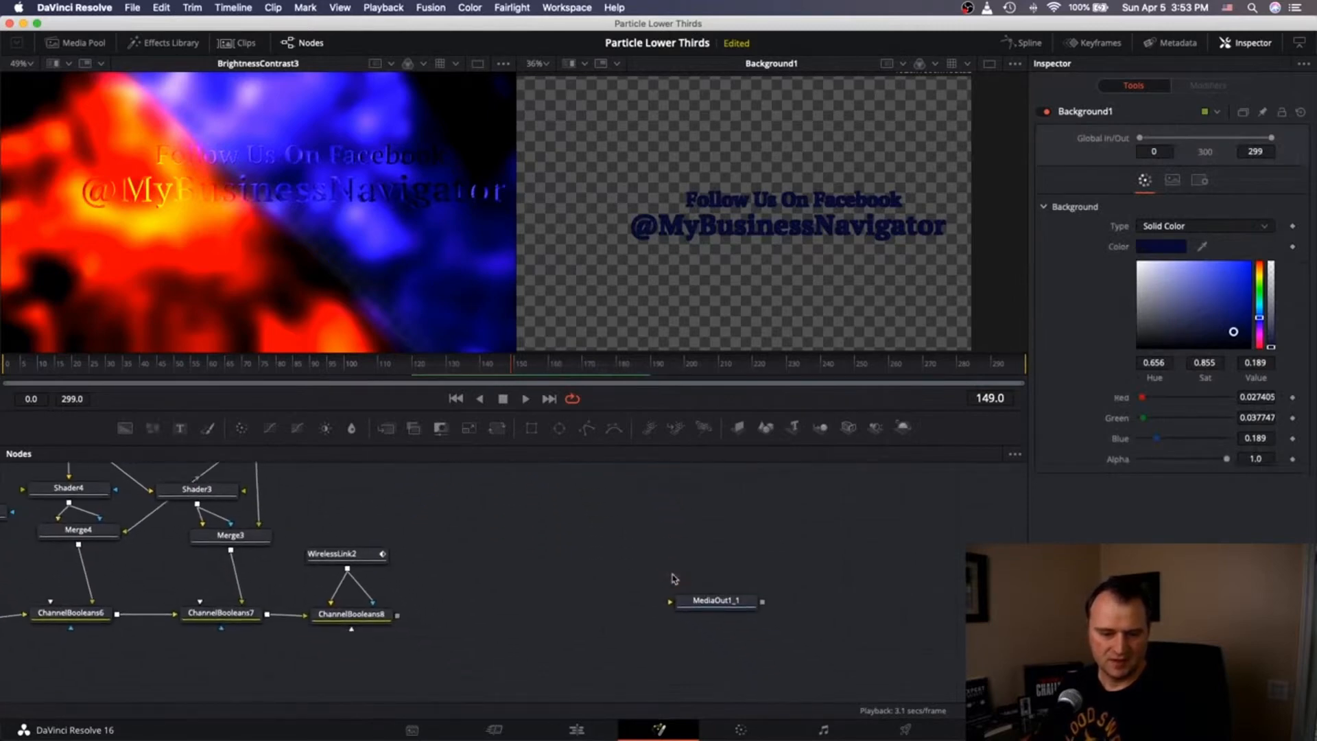
pyautogui.scroll(5, 672, 578)
pyautogui.scroll(-3, 673, 578)
pyautogui.scroll(2, 672, 578)
pyautogui.scroll(-1, 672, 578)
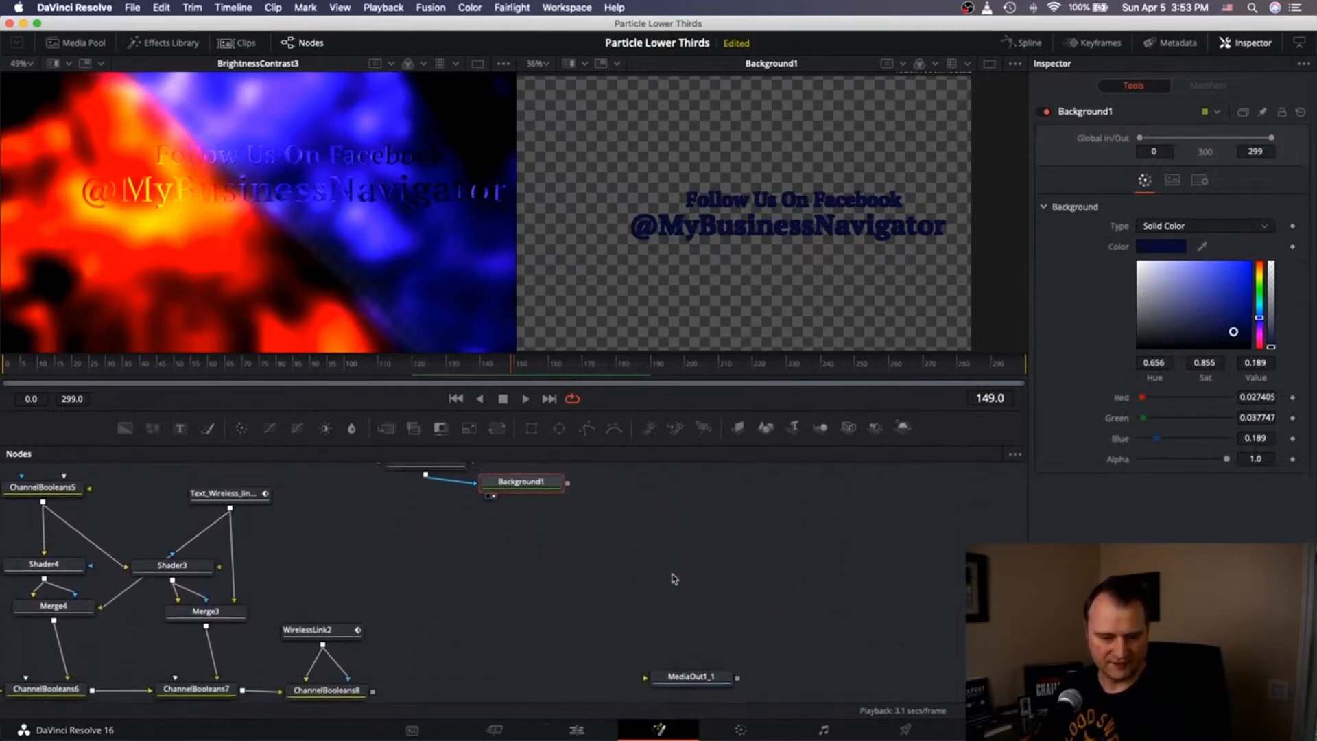
pyautogui.scroll(1, 672, 579)
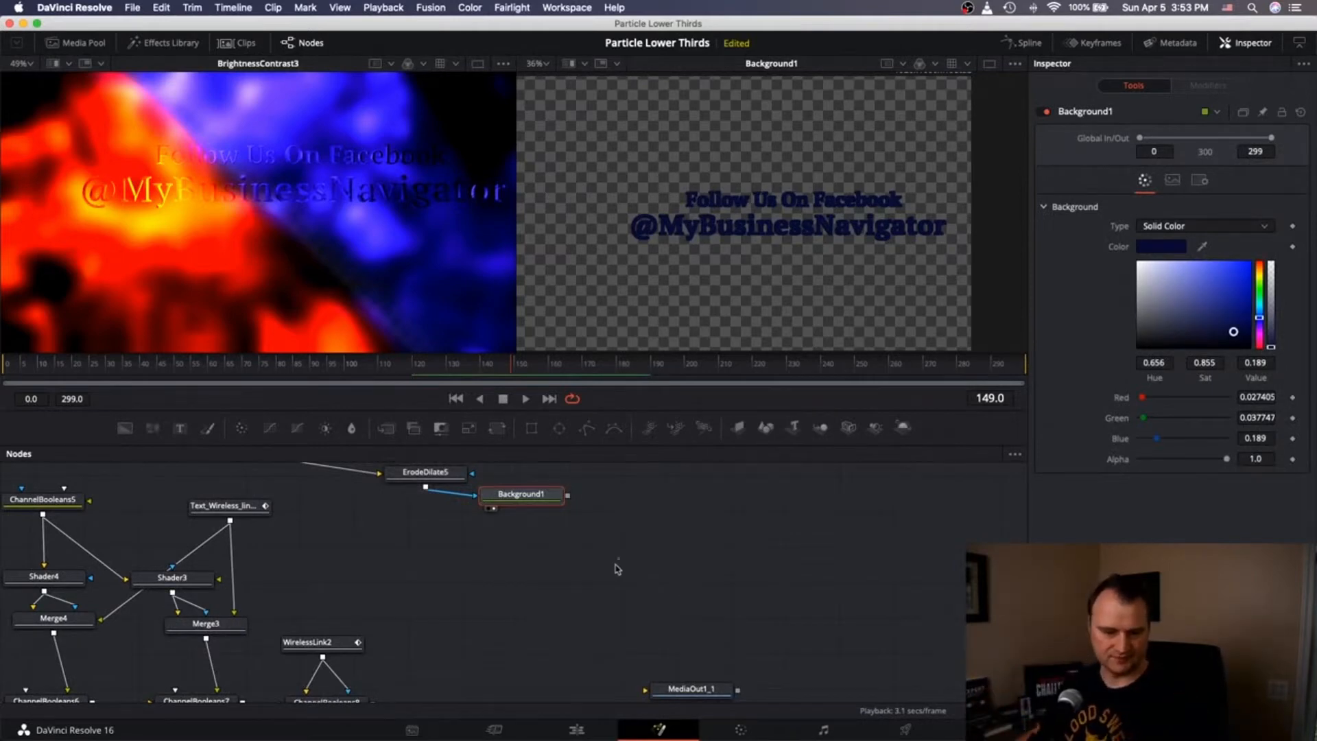
pyautogui.click(414, 428)
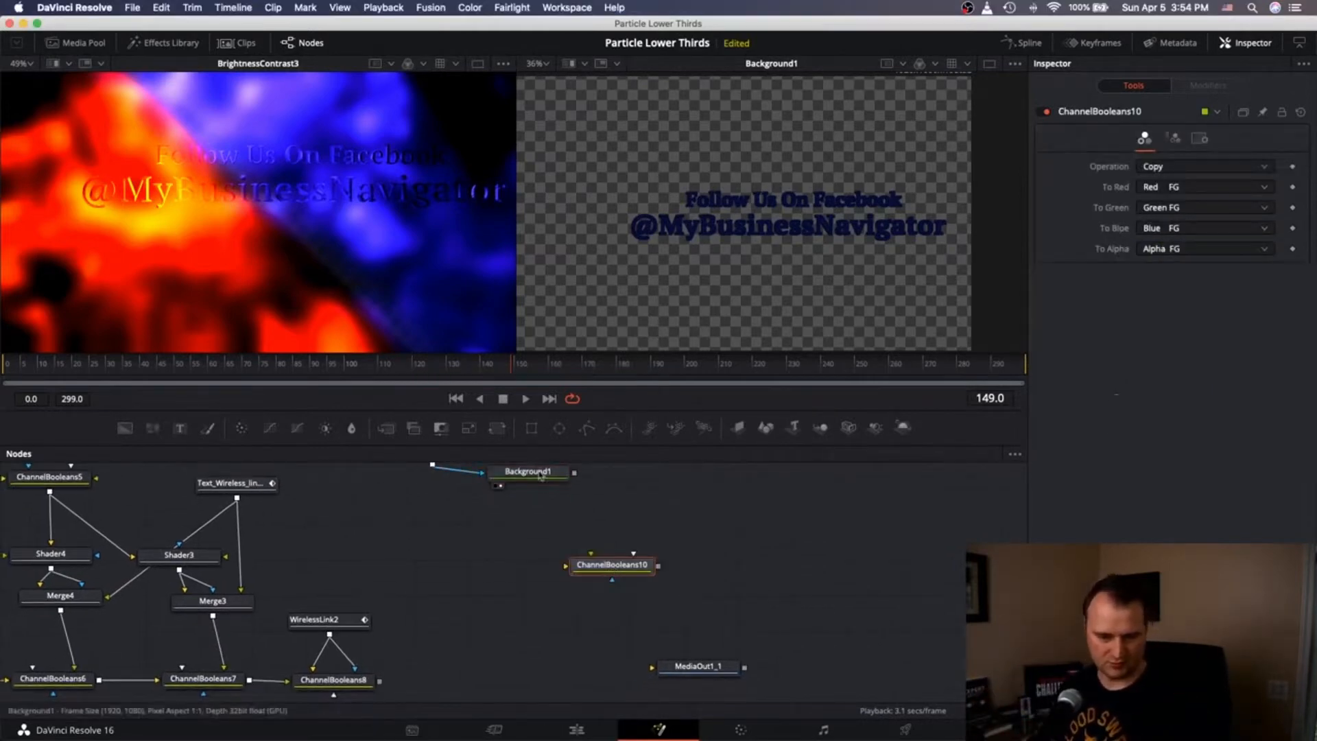
# Wire Background1 and ChannelBooleans8 into ChannelBooleans10's inputs and reposition the node.
pyautogui.moveTo(575, 473); pyautogui.dragTo(601, 565)
pyautogui.click(635, 579)
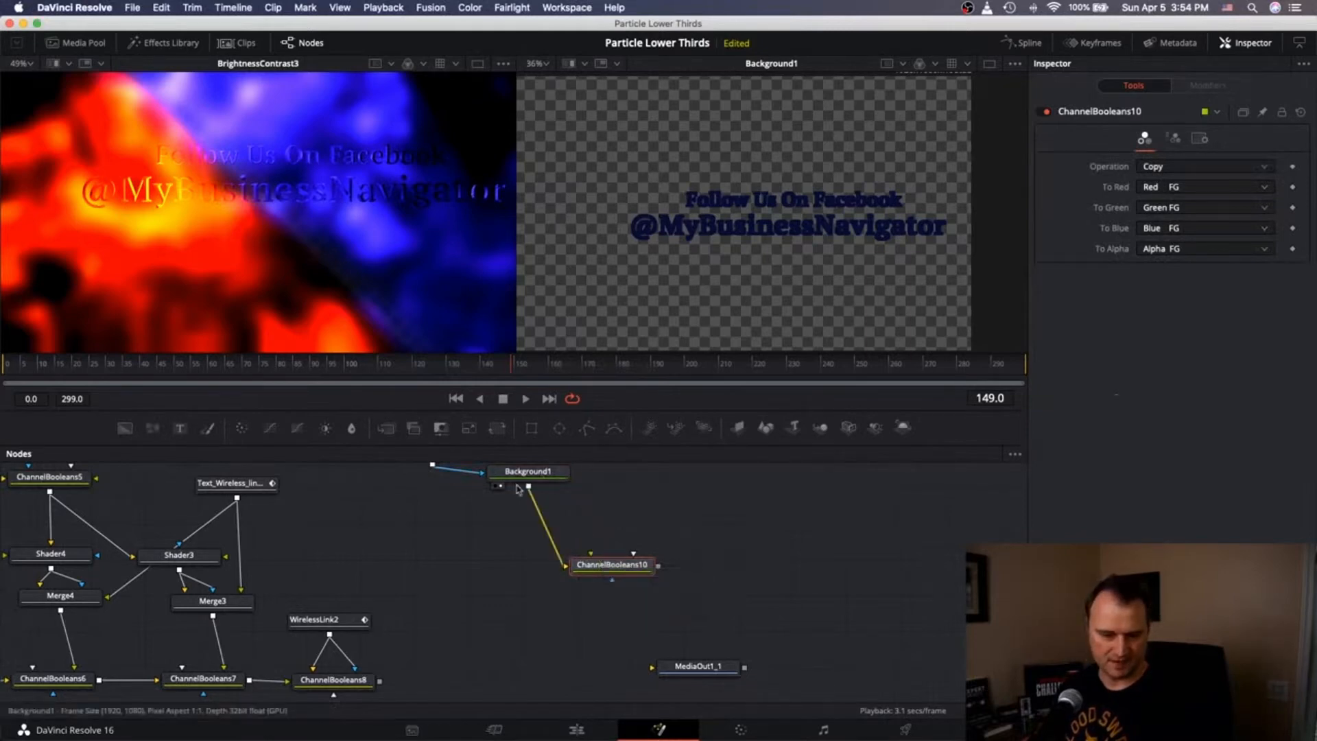
pyautogui.moveTo(528, 486); pyautogui.dragTo(599, 564)
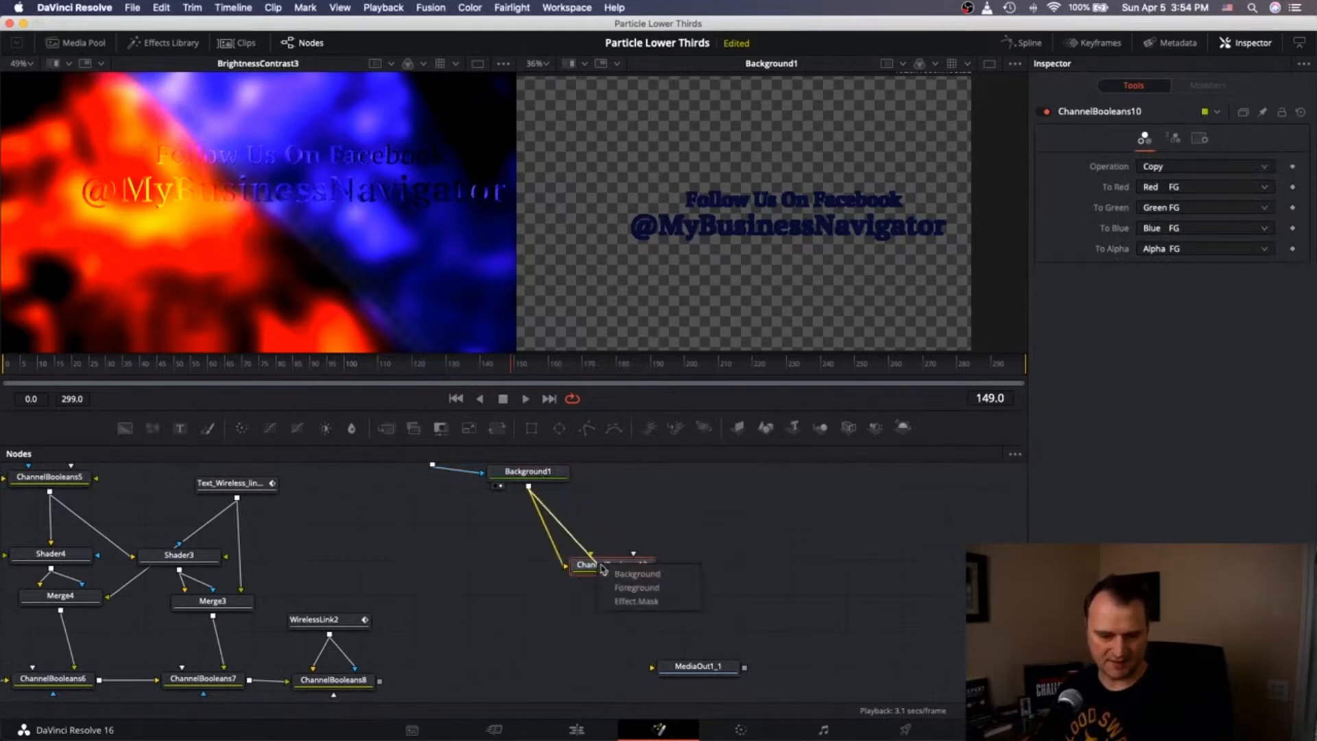
pyautogui.click(631, 589)
pyautogui.moveTo(380, 681); pyautogui.dragTo(590, 570)
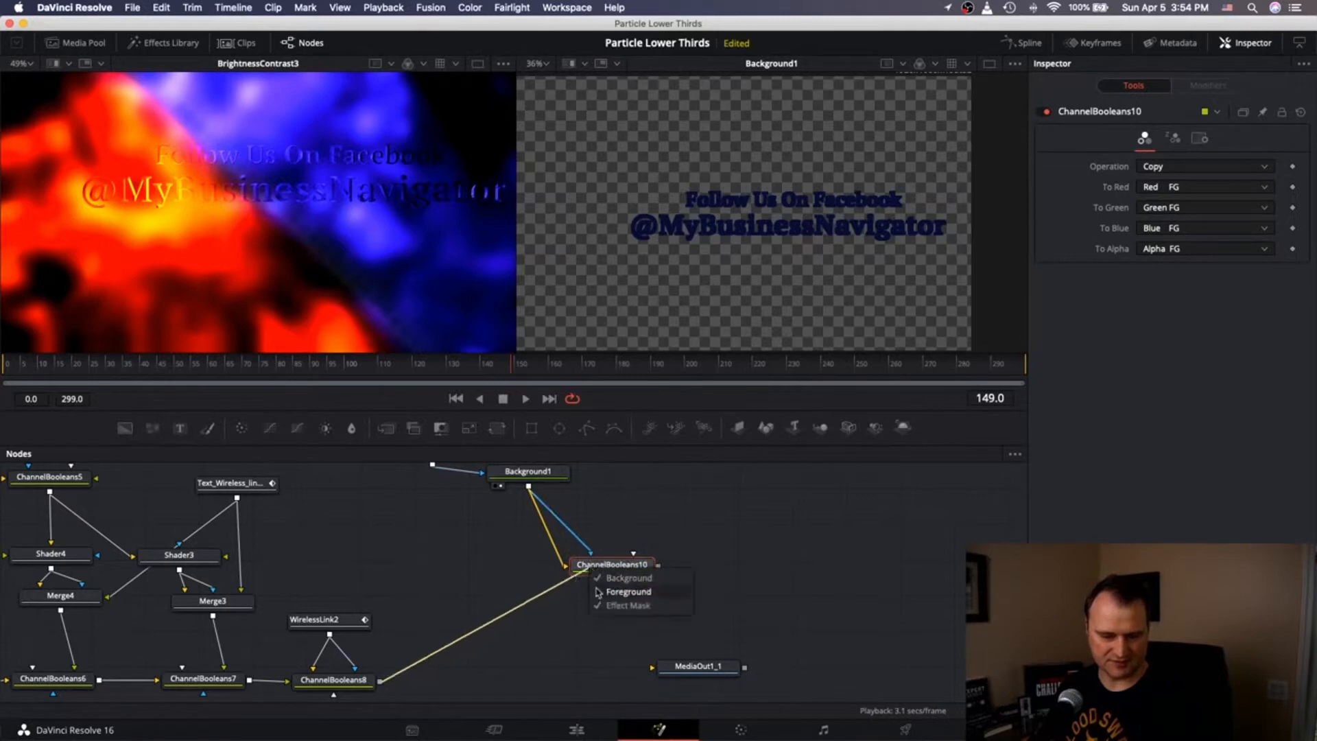
pyautogui.click(599, 592)
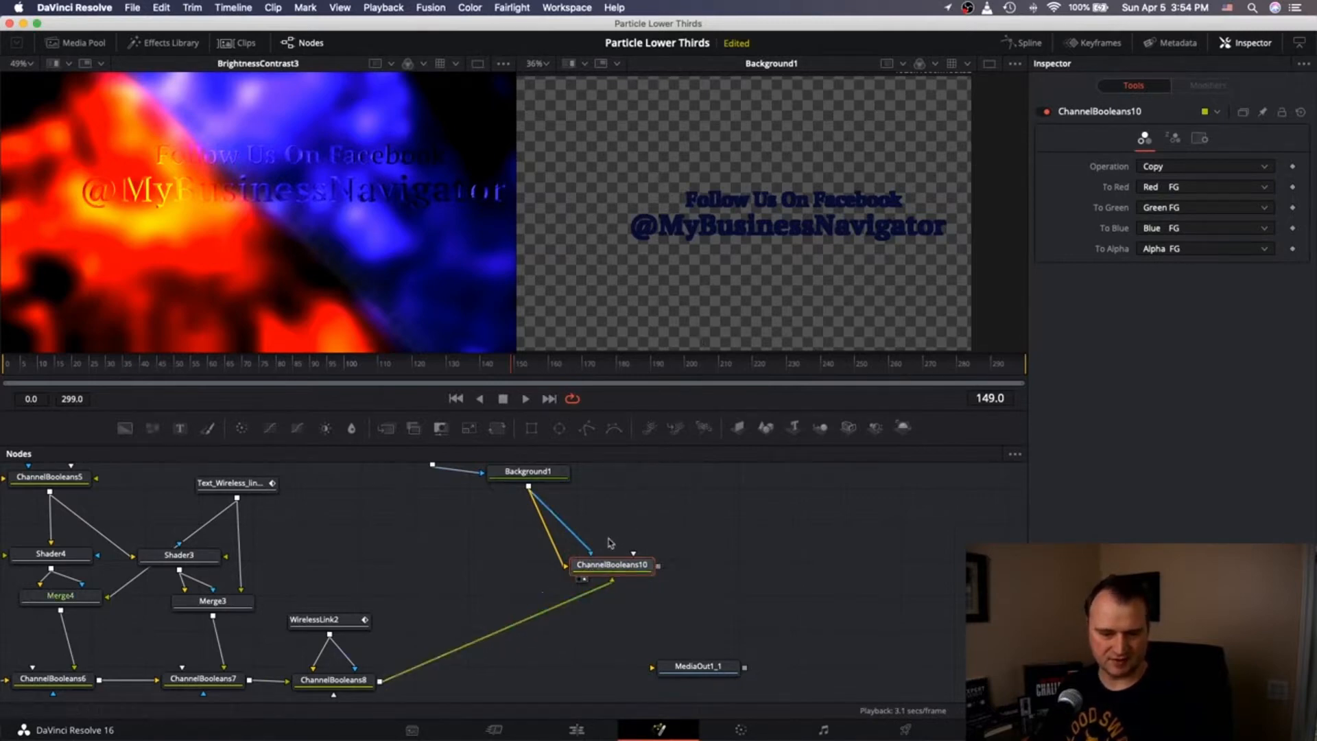
pyautogui.moveTo(614, 566); pyautogui.dragTo(532, 617)
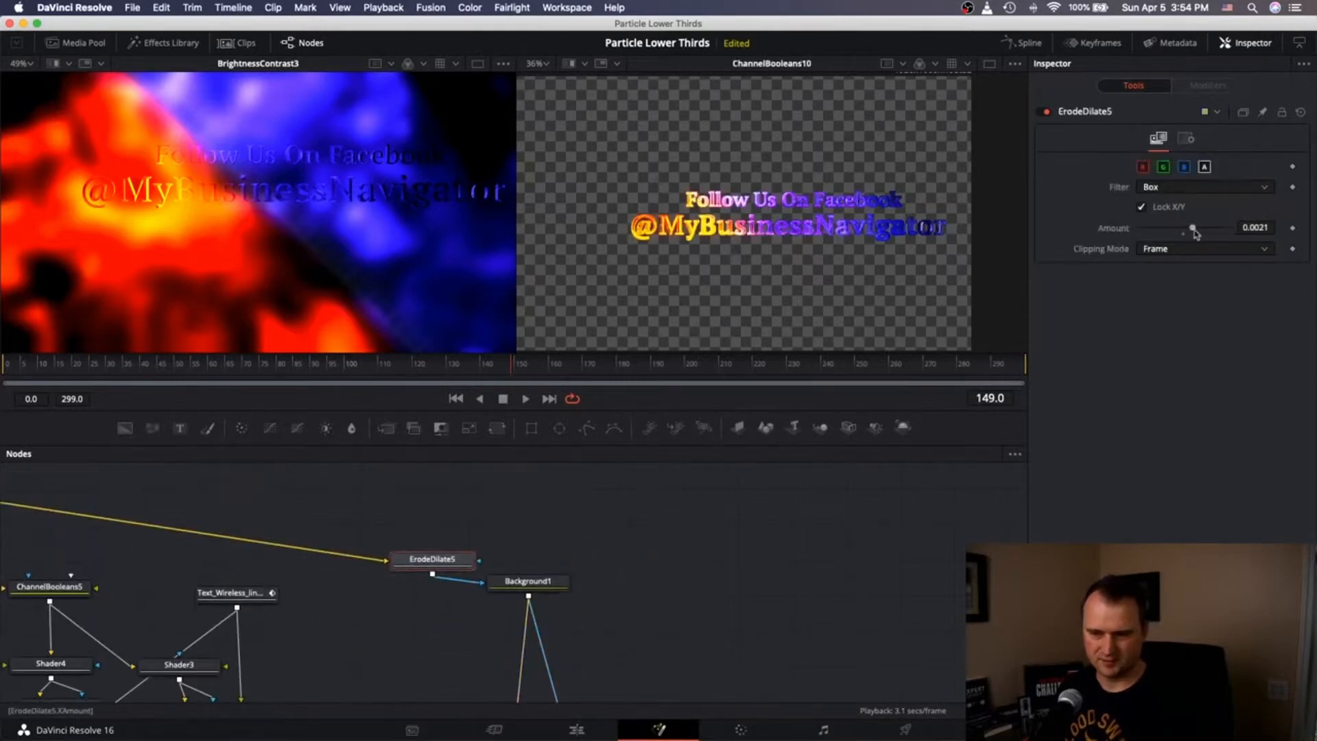
# Set ErodeDilate5's amount to 0.01 and replace Background1's foreground link with ErodeDilate5.
pyautogui.moveTo(1195, 234); pyautogui.dragTo(1227, 228)
pyautogui.scroll(-3, 618, 608)
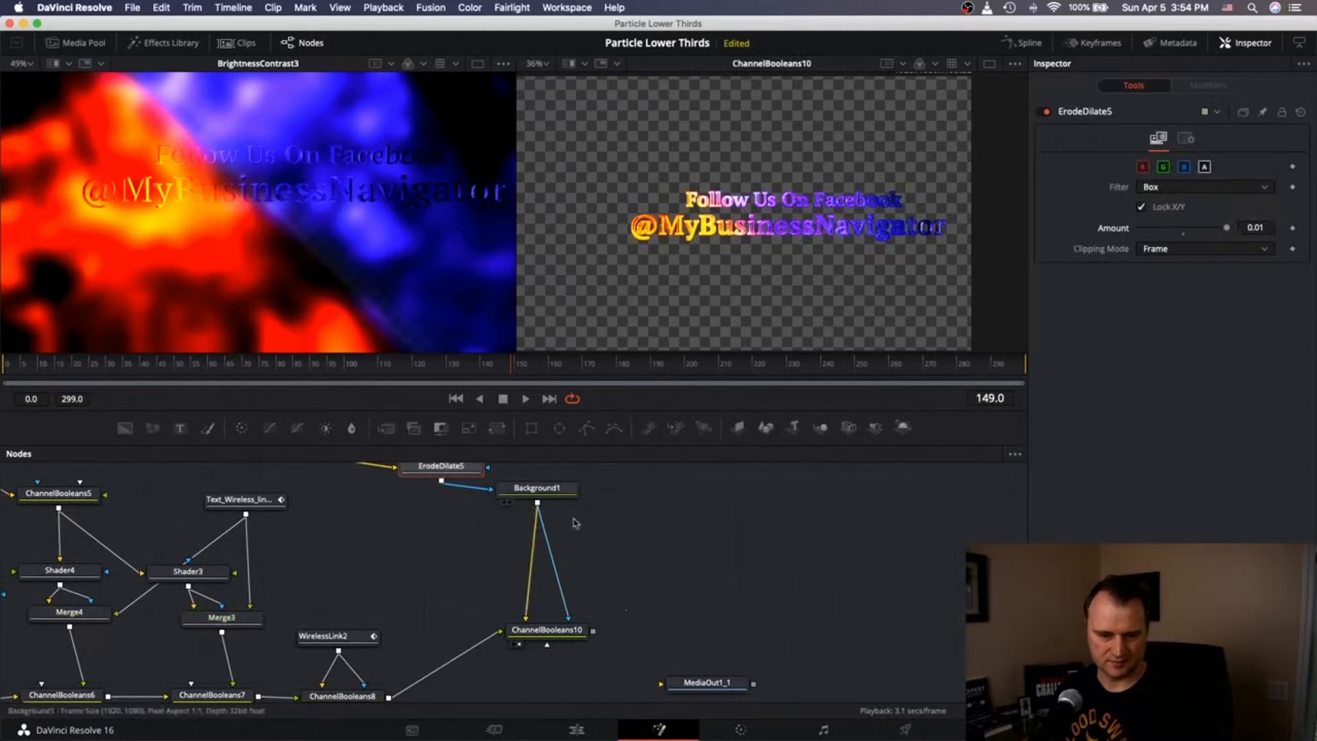
pyautogui.click(552, 560)
pyautogui.moveTo(442, 483); pyautogui.dragTo(526, 618)
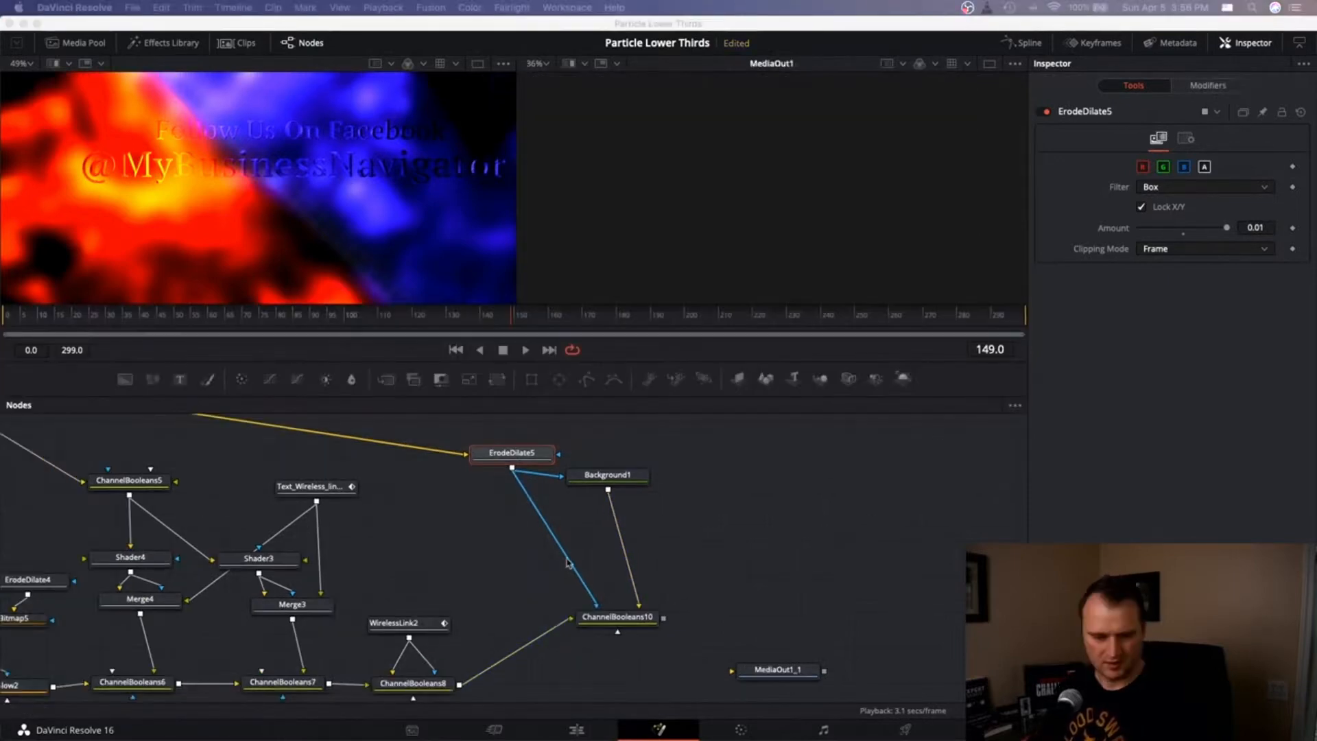
pyautogui.hscroll(-5, 544, 571)
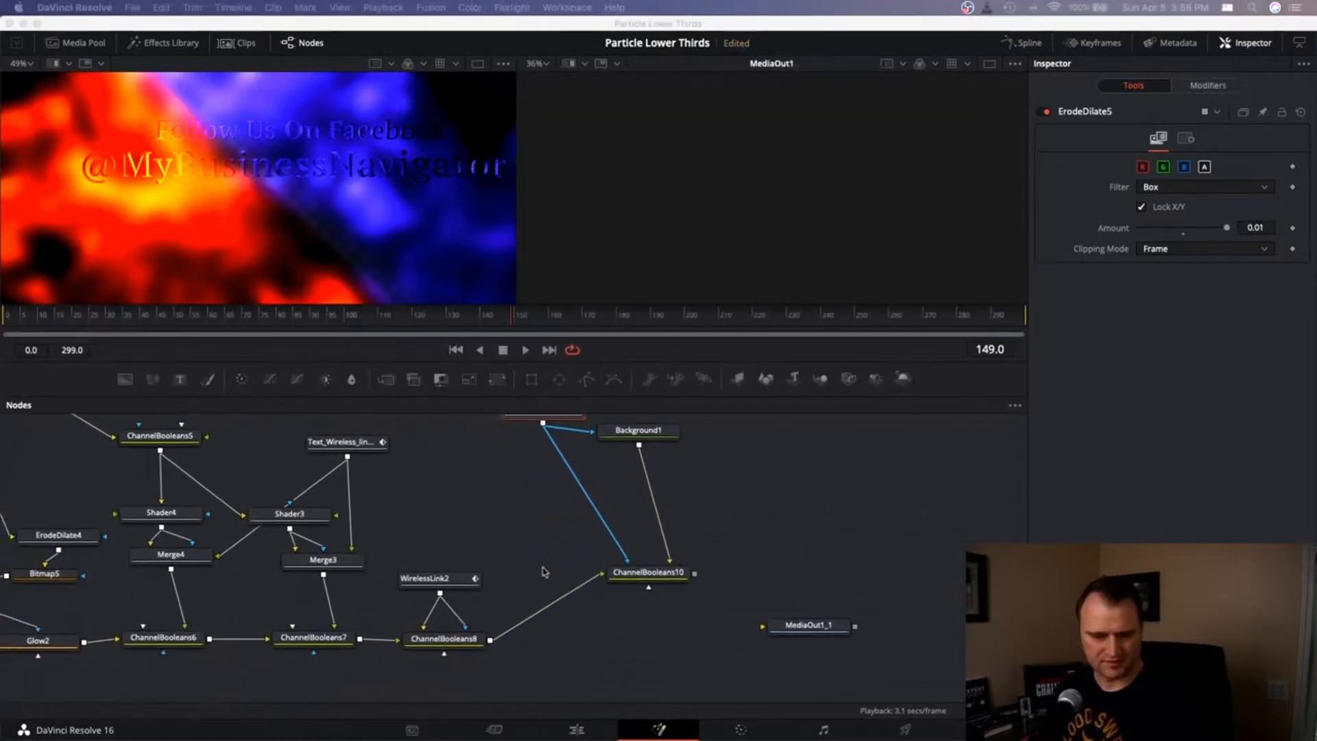
# Connect Bitmap5's output into ChannelBooleans10 and view its result.
pyautogui.scroll(3, 899, 511)
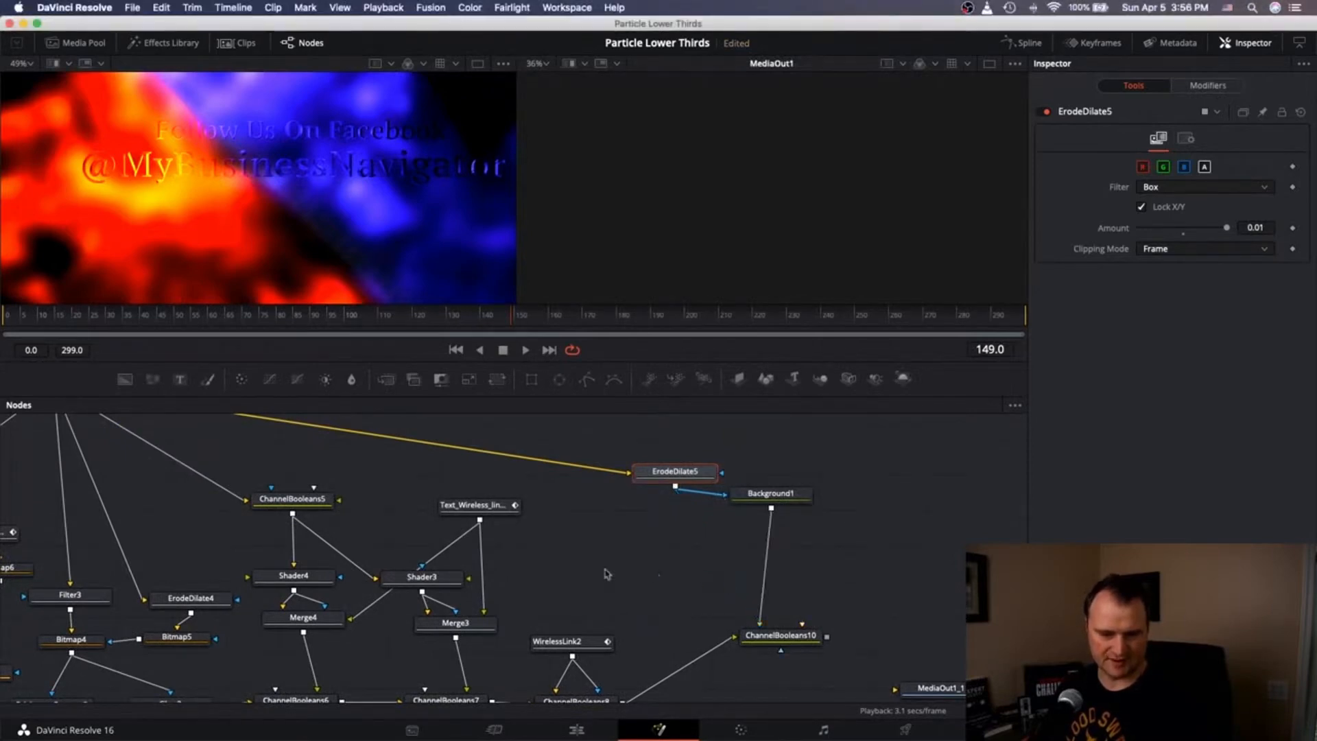
pyautogui.scroll(-2, 188, 657)
pyautogui.scroll(-2, 188, 657)
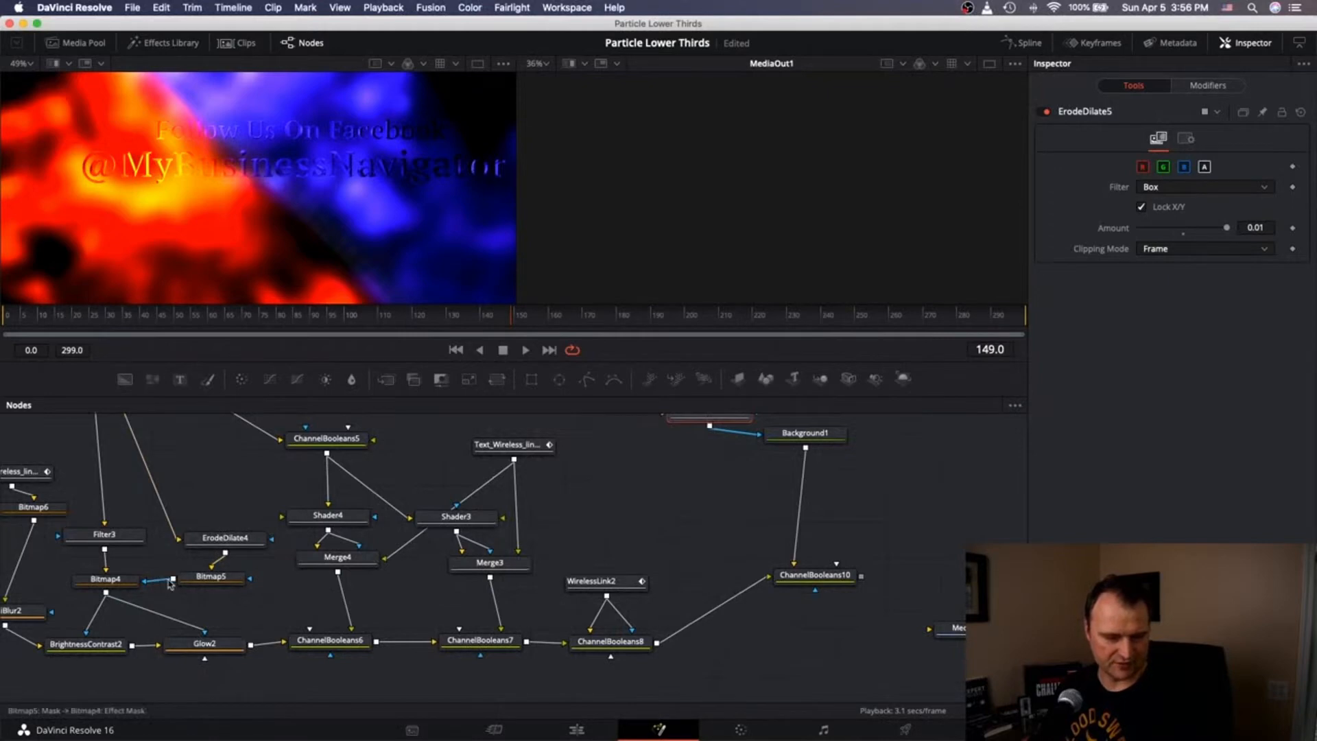
pyautogui.moveTo(172, 583); pyautogui.dragTo(789, 584)
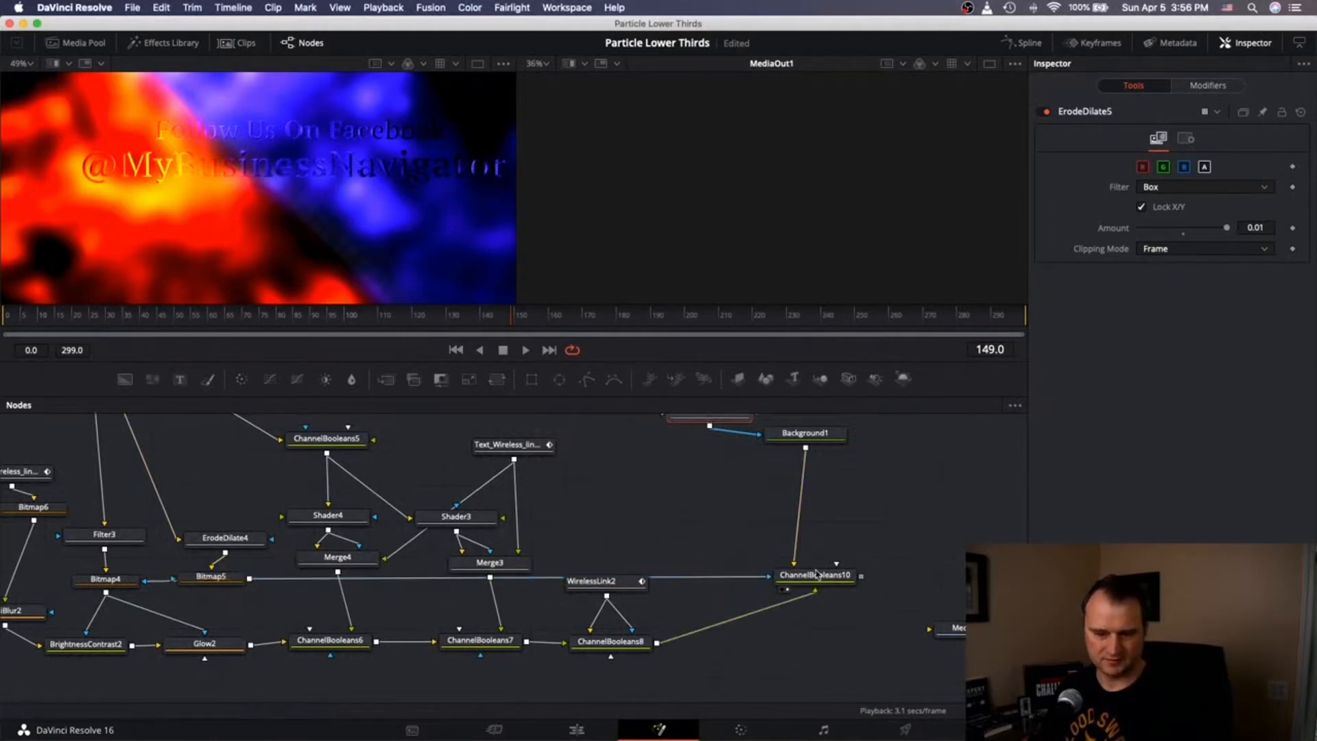
pyautogui.click(816, 574)
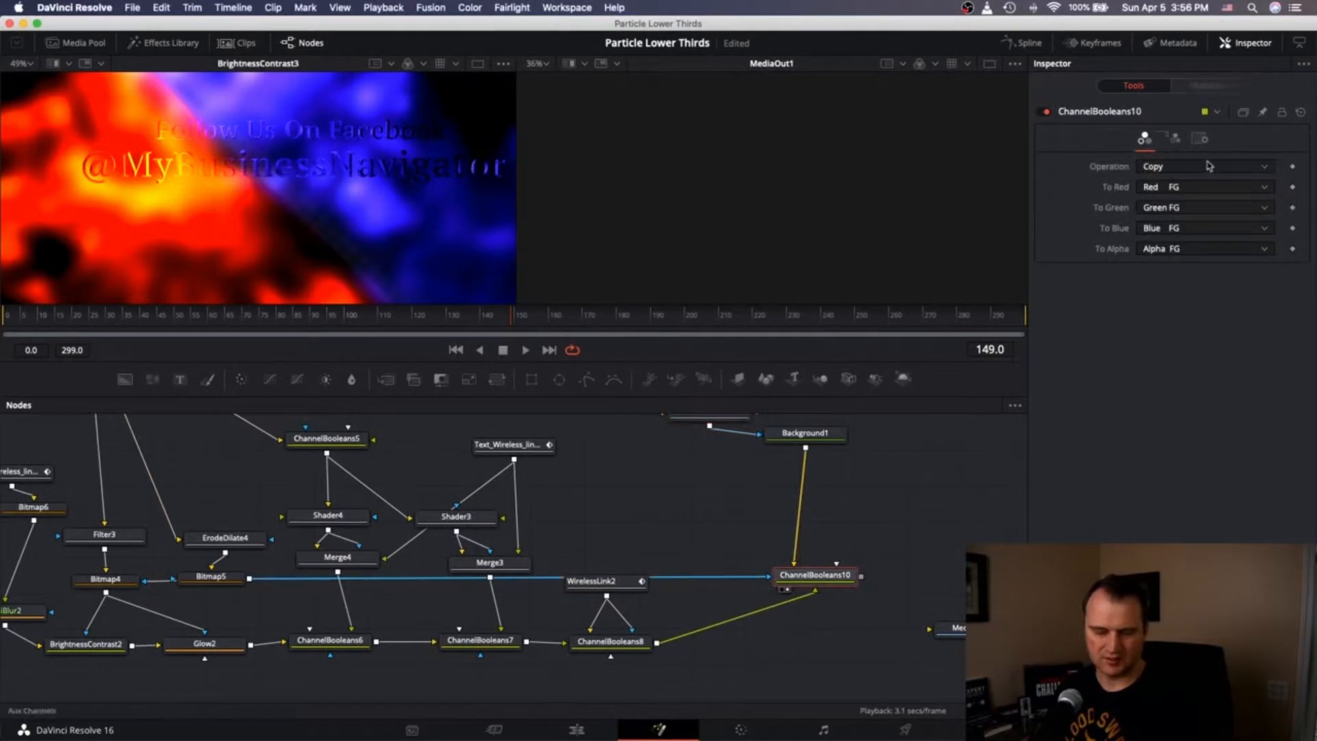
pyautogui.press('2')
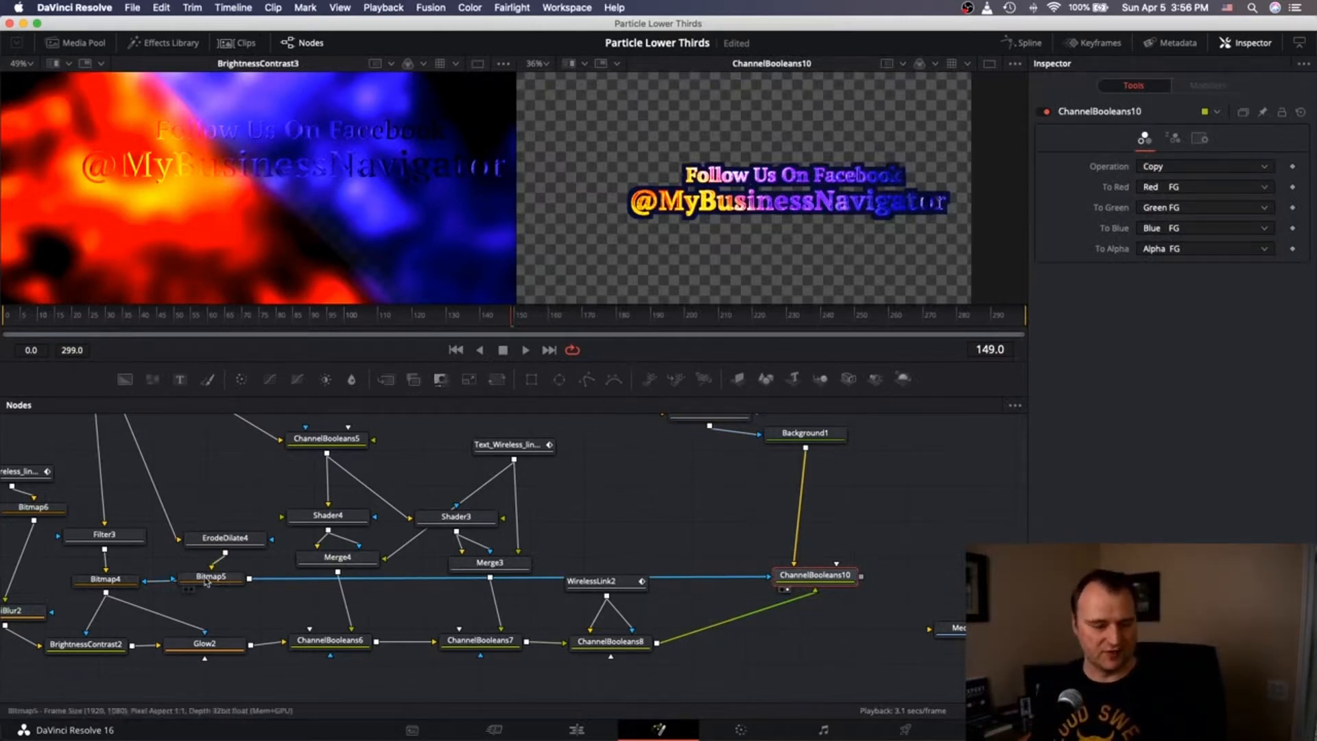
# Select ErodeDilate5 to bring its amount down to 0.0035.
pyautogui.scroll(2, 206, 582)
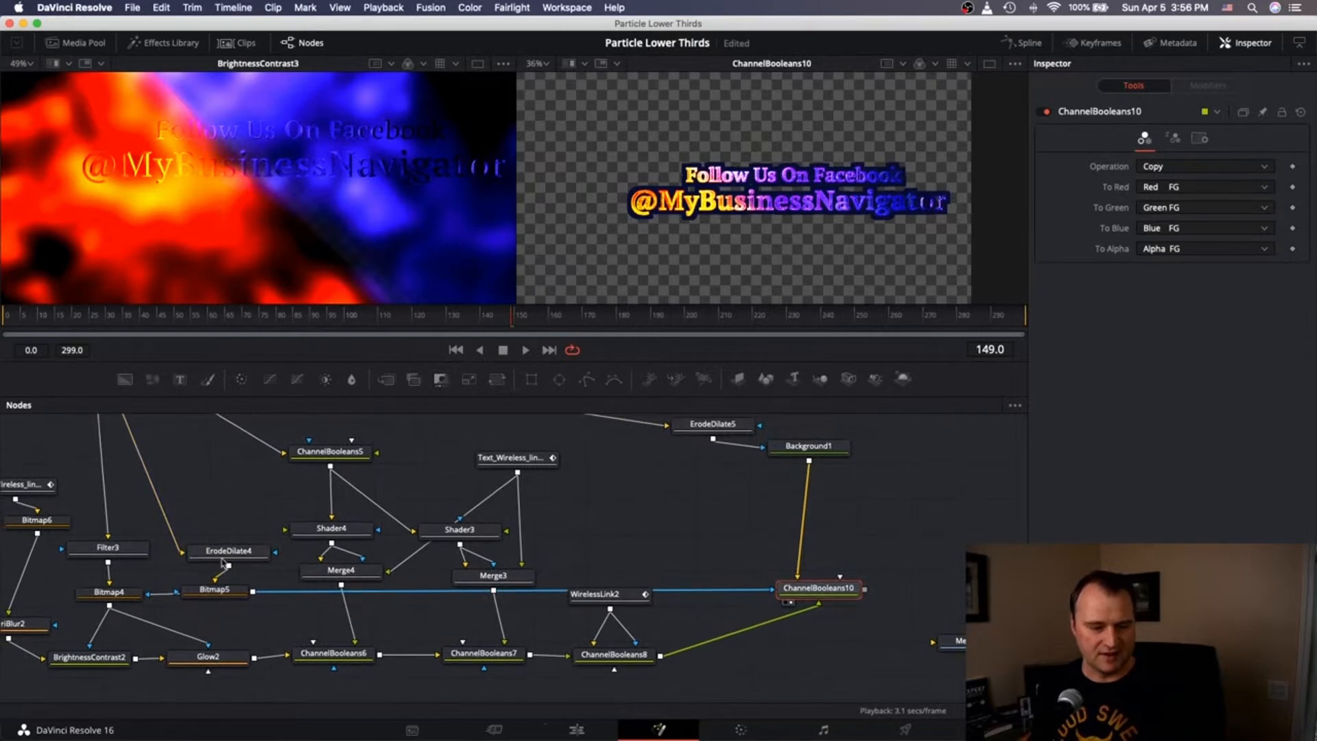
pyautogui.scroll(-1, 223, 562)
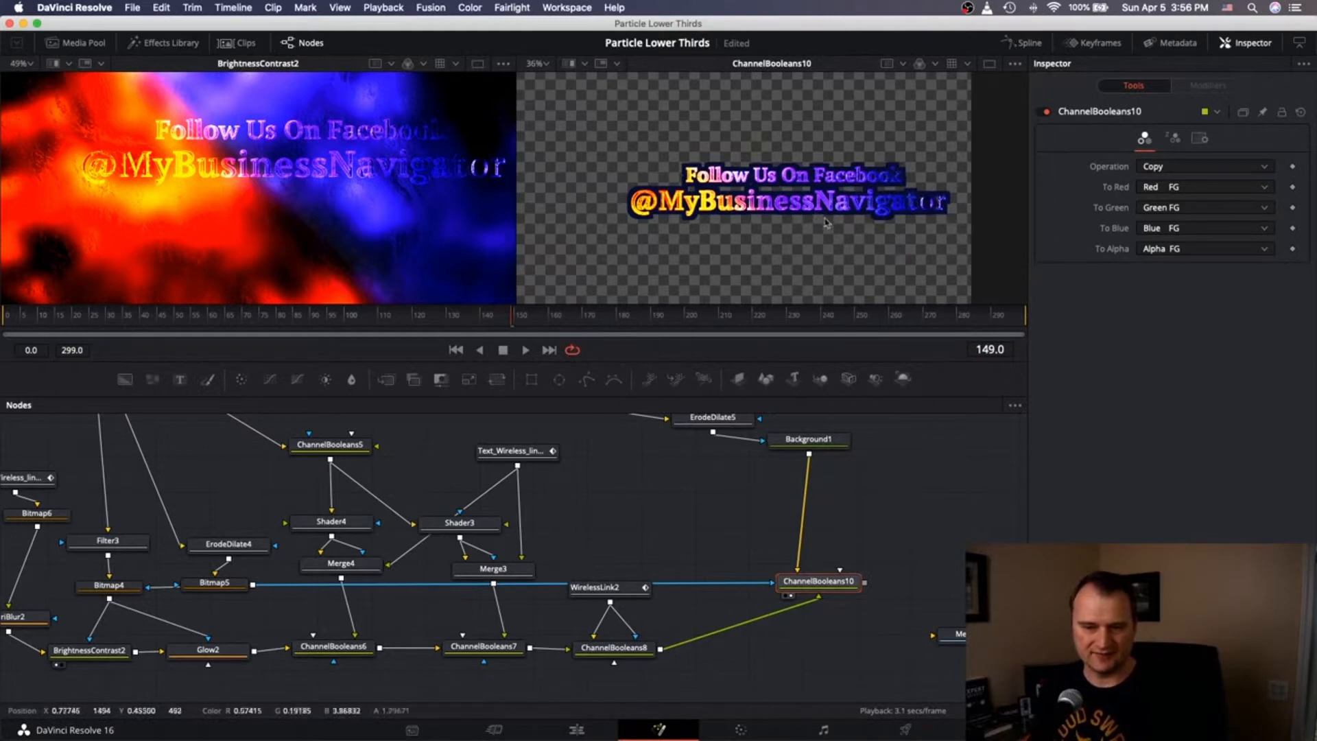
pyautogui.click(710, 418)
pyautogui.scroll(1, 710, 417)
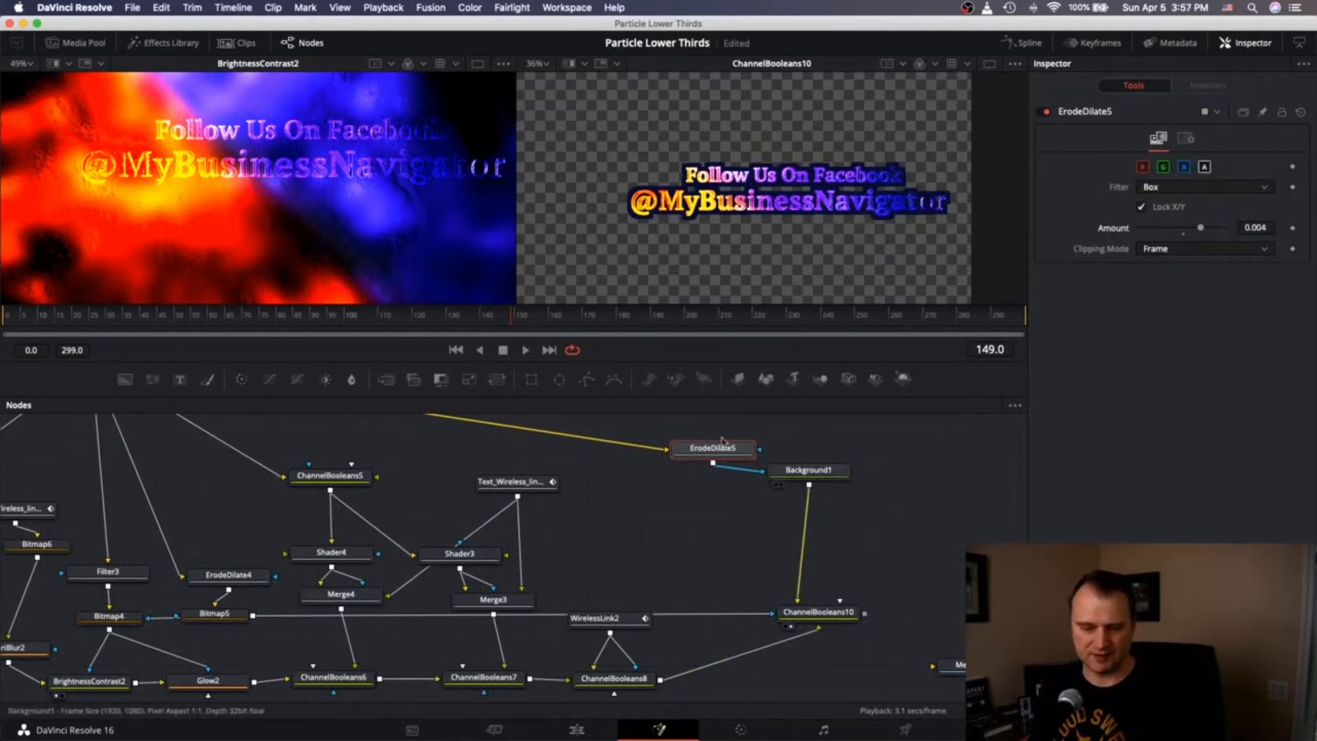
# Brighten Background1's colour, then darken it again.
pyautogui.click(820, 473)
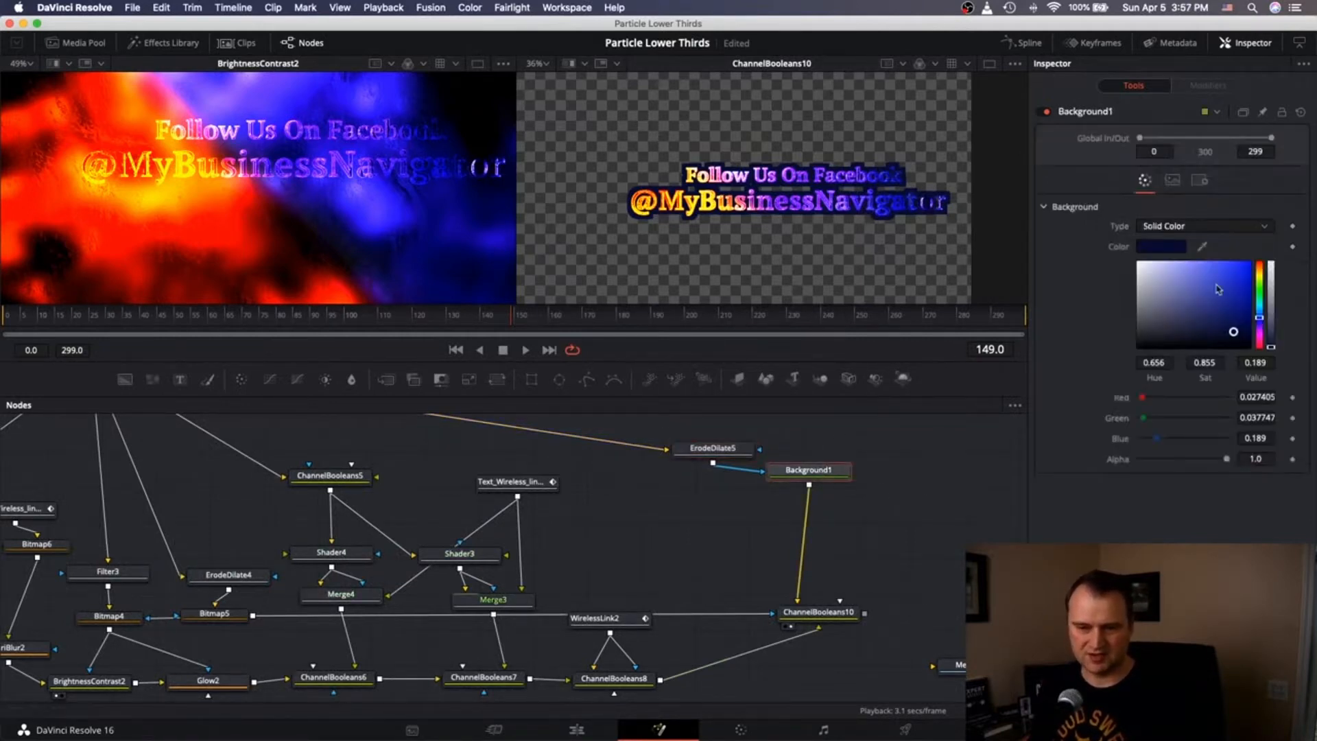
pyautogui.moveTo(1233, 334)
pyautogui.mouseDown()
pyautogui.moveTo(1227, 308)
pyautogui.moveTo(1261, 317)
pyautogui.moveTo(1234, 299)
pyautogui.mouseUp()
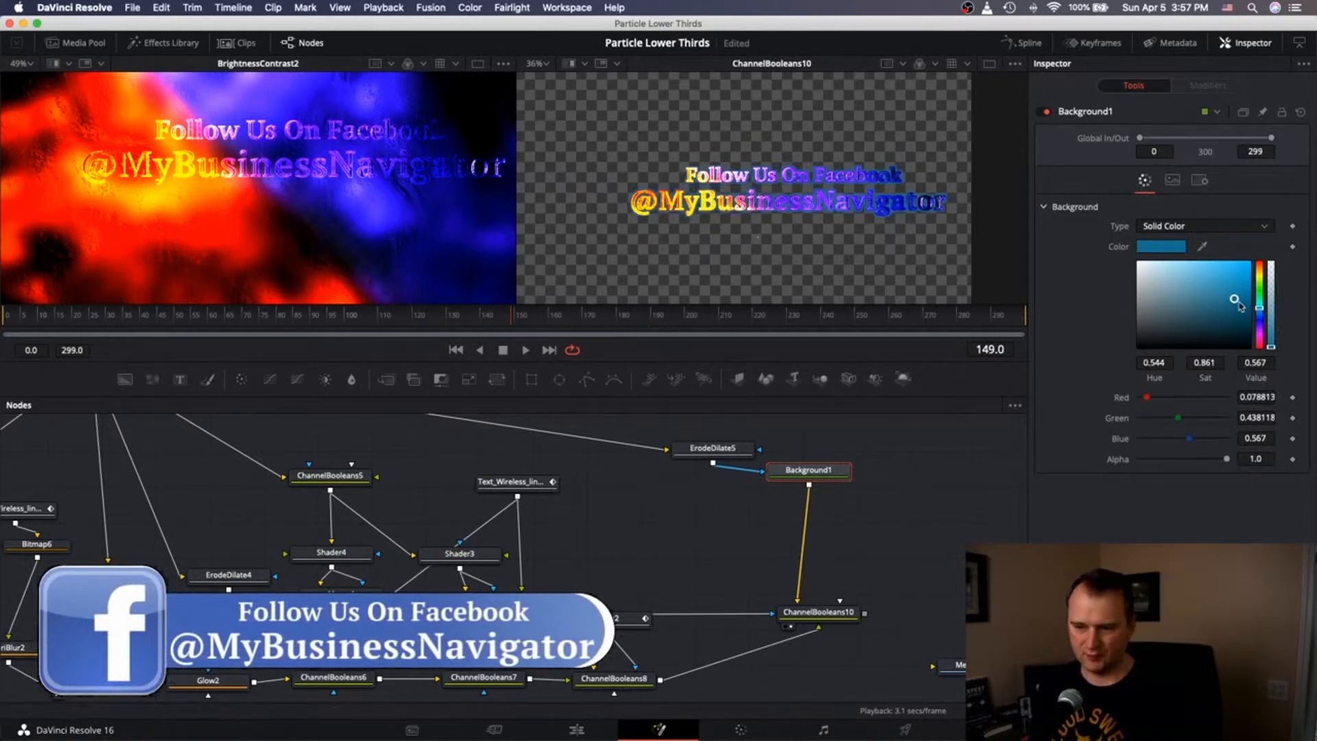
pyautogui.moveTo(1234, 299)
pyautogui.mouseDown()
pyautogui.moveTo(1228, 338)
pyautogui.moveTo(1259, 315)
pyautogui.moveTo(1229, 343)
pyautogui.mouseUp()
# Set ErodeDilate5's erode Amount to 0.005.
pyautogui.click(712, 449)
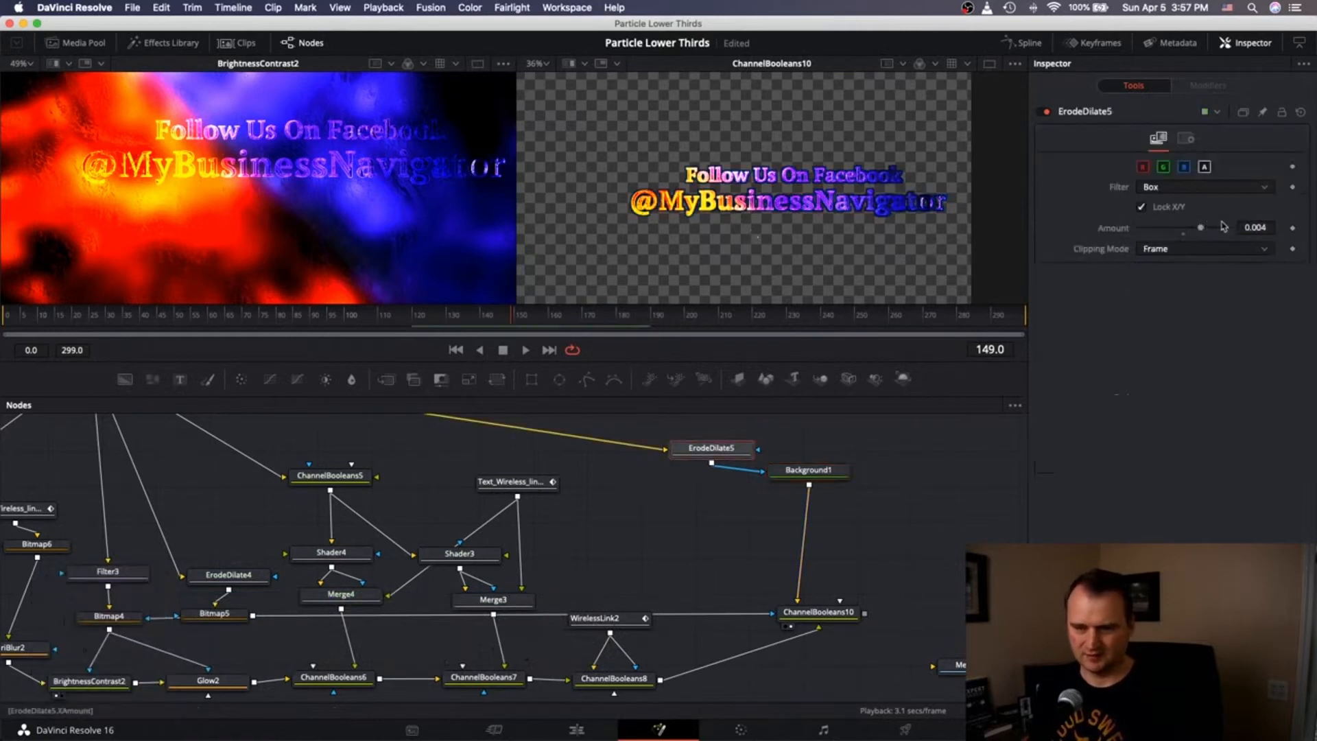
pyautogui.moveTo(1204, 229); pyautogui.dragTo(1208, 227)
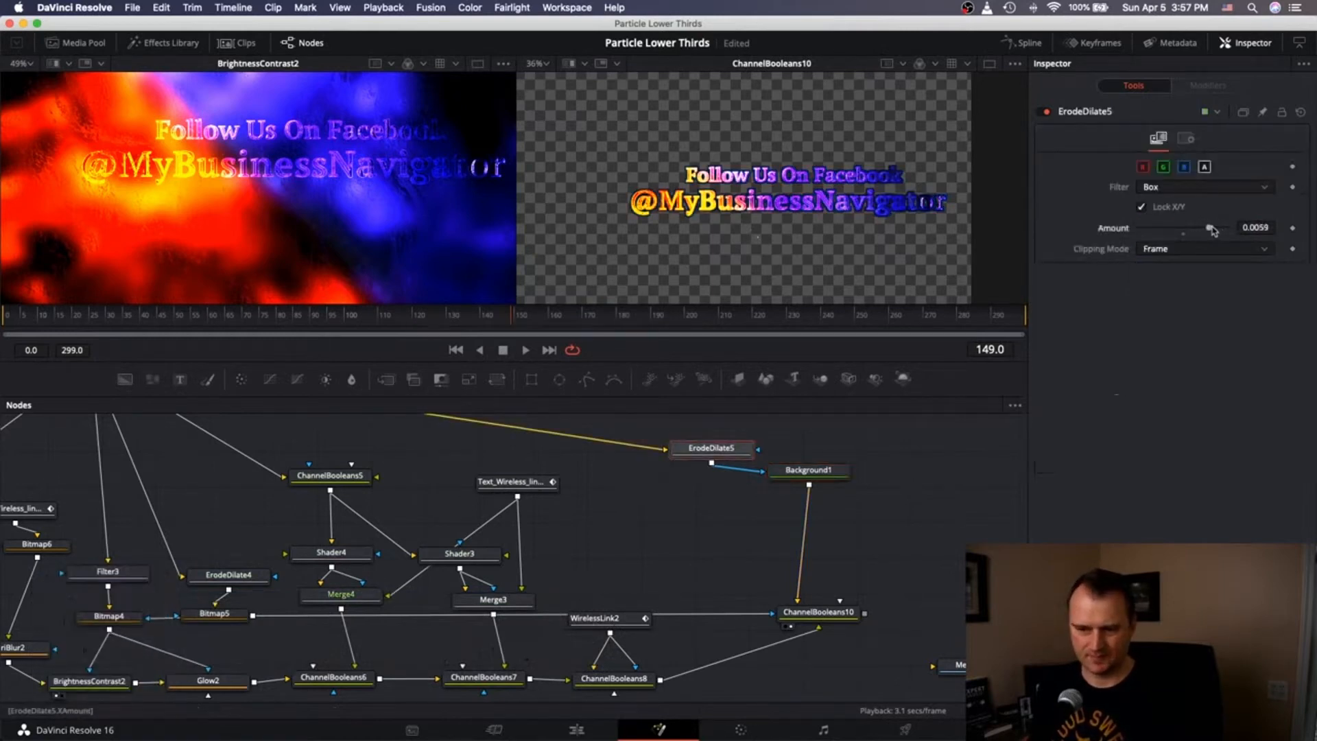
pyautogui.scroll(-5, 679, 566)
pyautogui.hscroll(-4, 679, 565)
pyautogui.hscroll(-1, 681, 568)
pyautogui.scroll(-1, 682, 567)
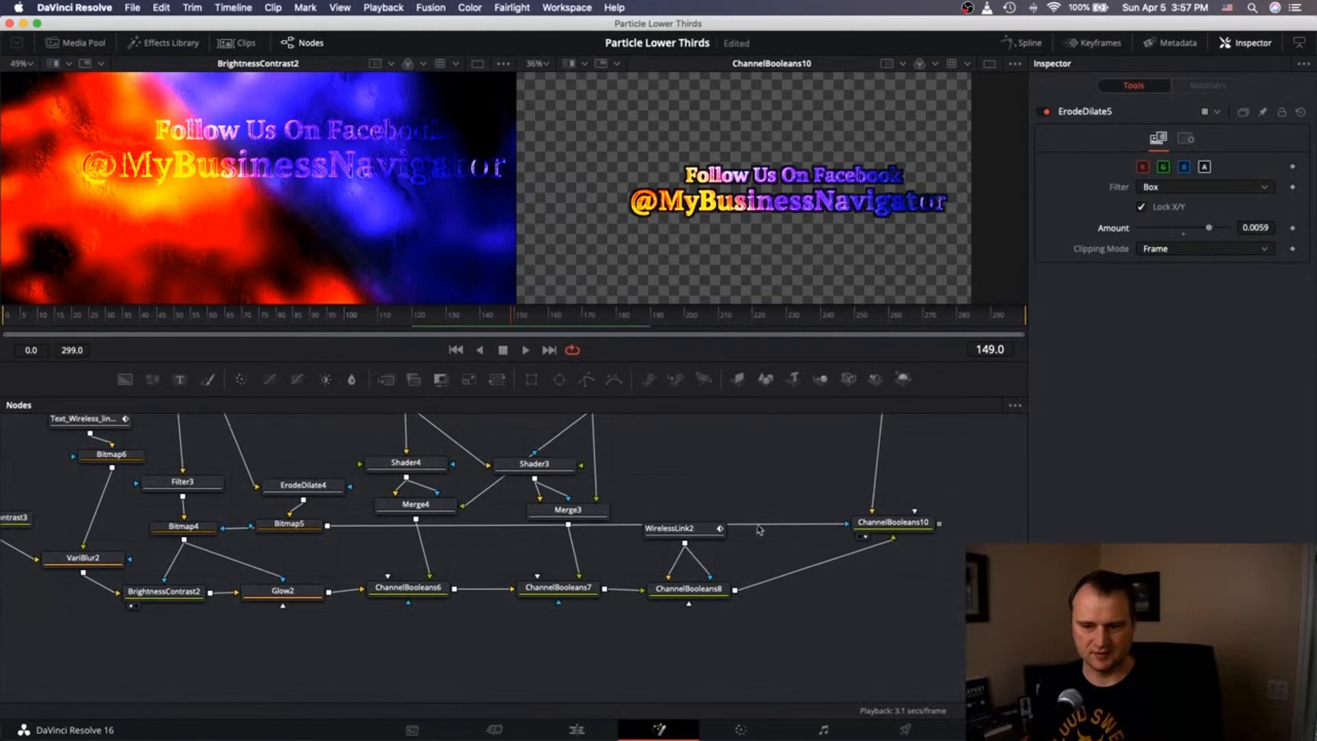
pyautogui.click(1271, 229)
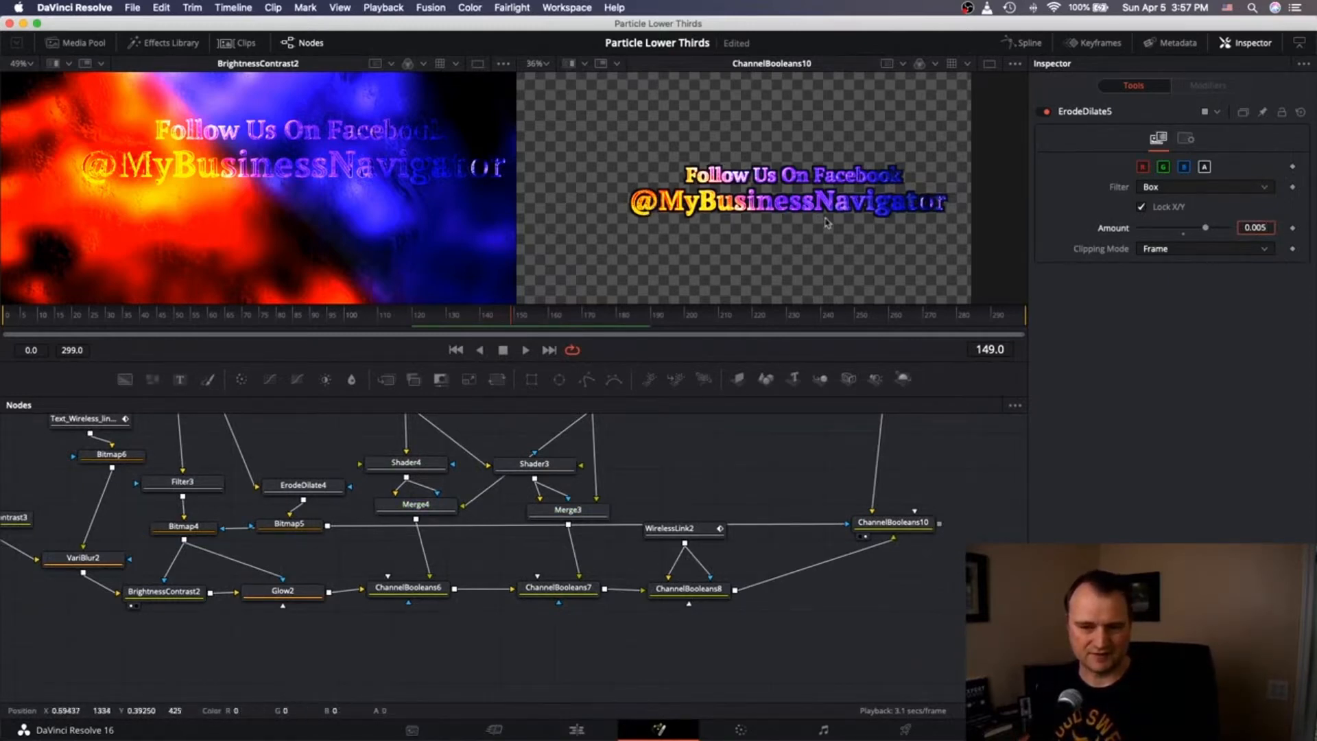
# Bring the media pool back up on the IG TEXT bin.
pyautogui.hscroll(3, 753, 561)
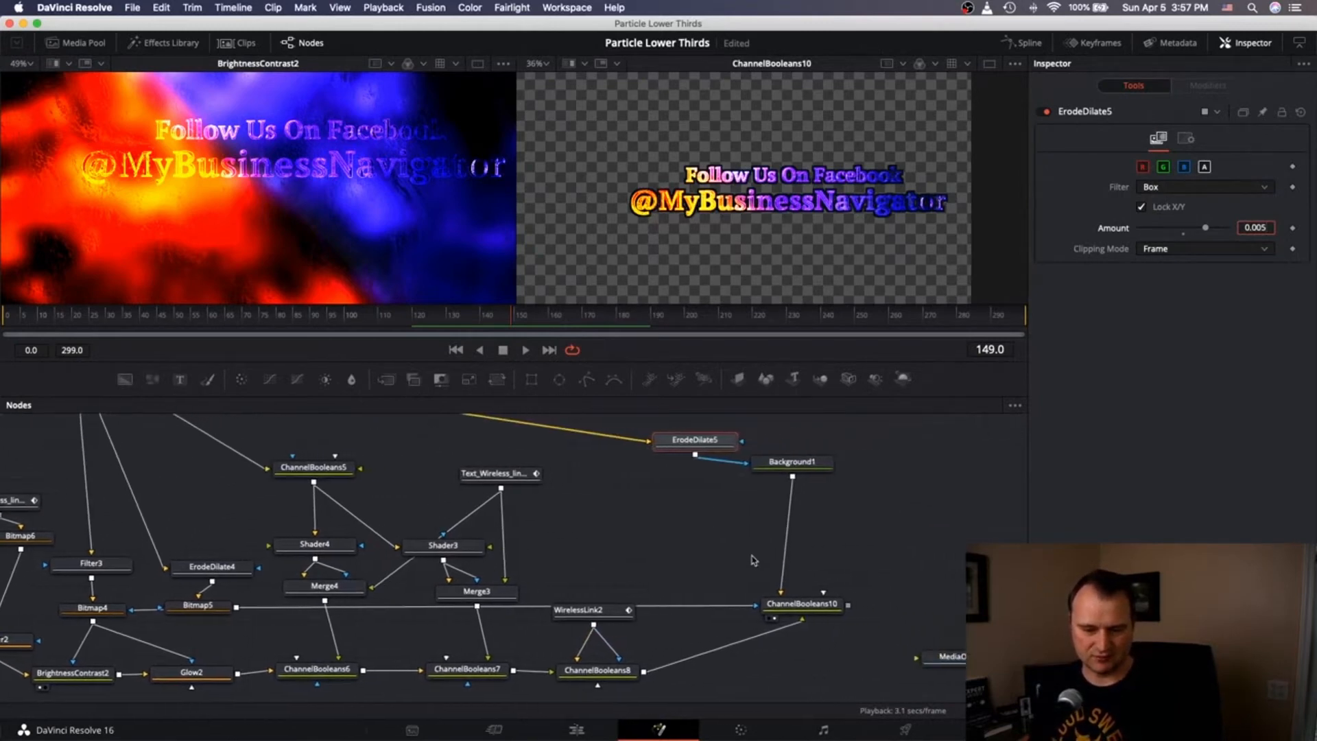
pyautogui.hscroll(-3, 753, 561)
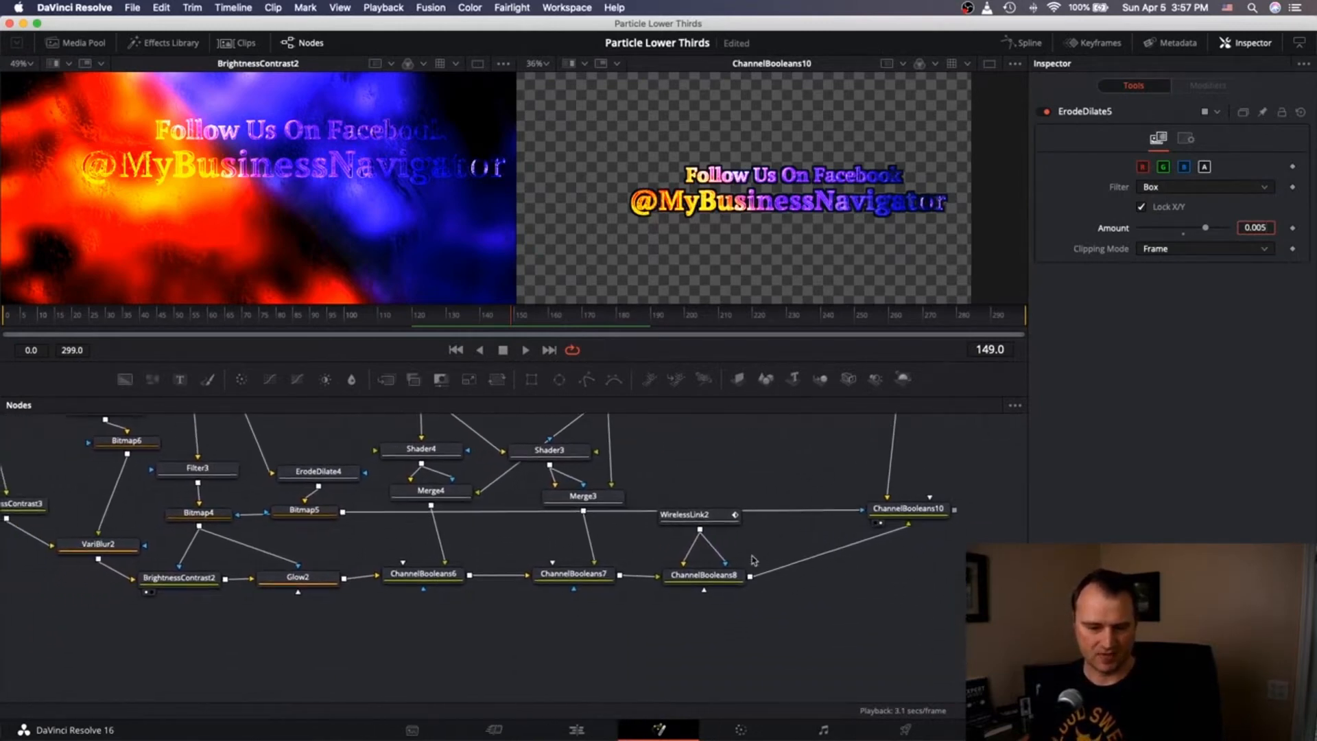
pyautogui.click(58, 43)
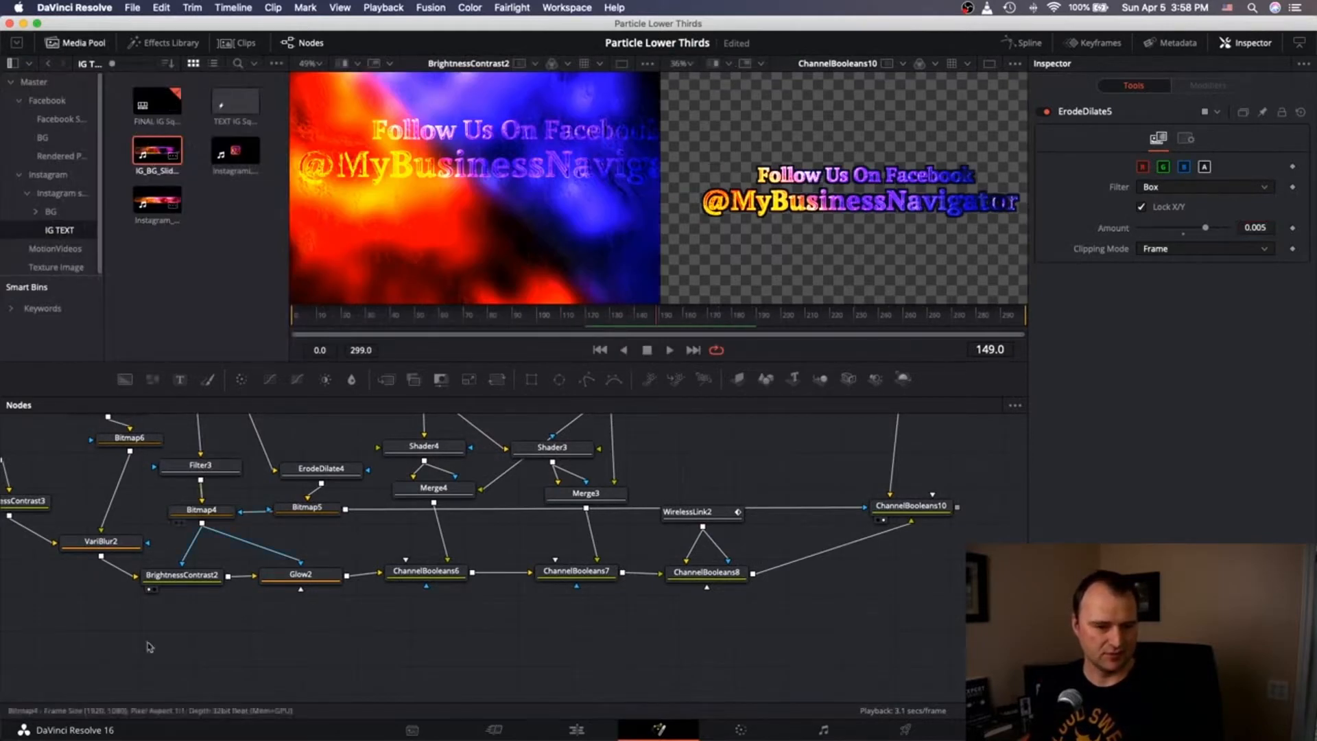
# Show the MediaIn3 flame footage in viewer 2.
pyautogui.hscroll(-9, 438, 591)
pyautogui.scroll(2, 438, 590)
pyautogui.scroll(-8, 438, 591)
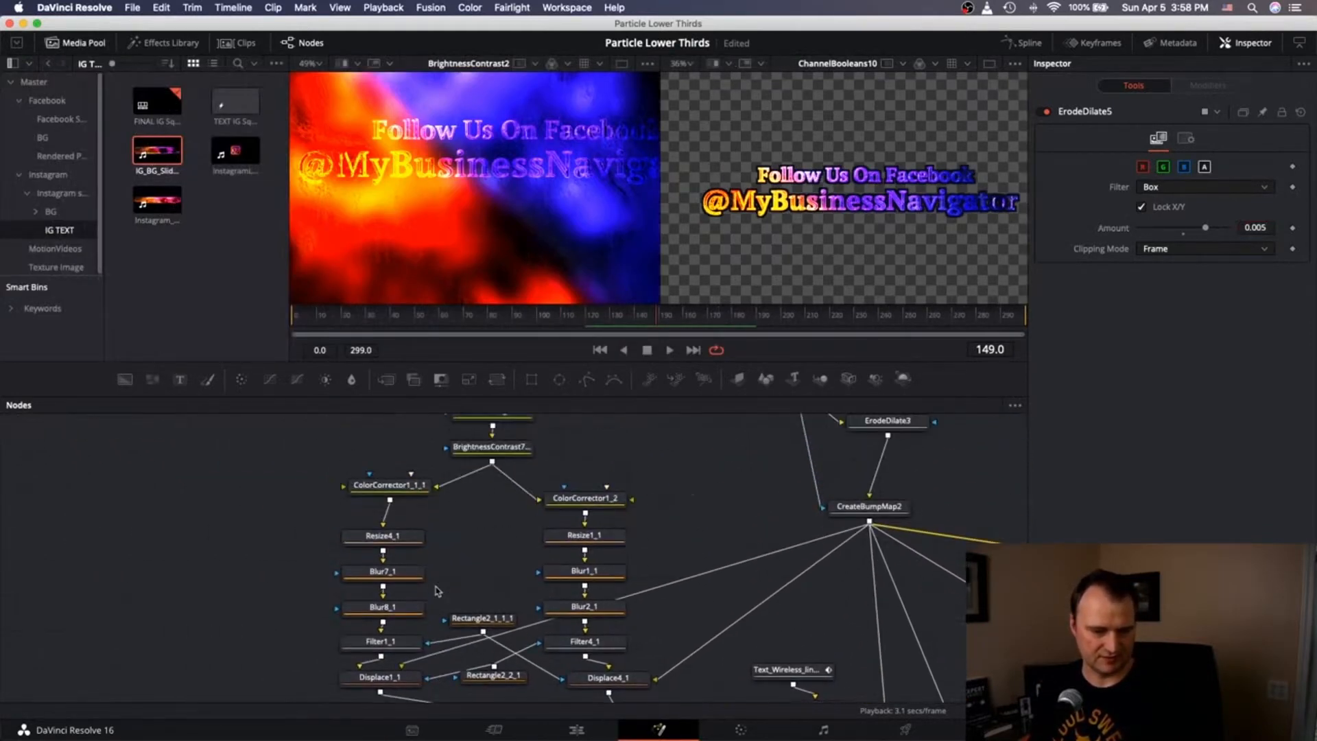
pyautogui.scroll(2, 437, 591)
pyautogui.hscroll(-2, 438, 590)
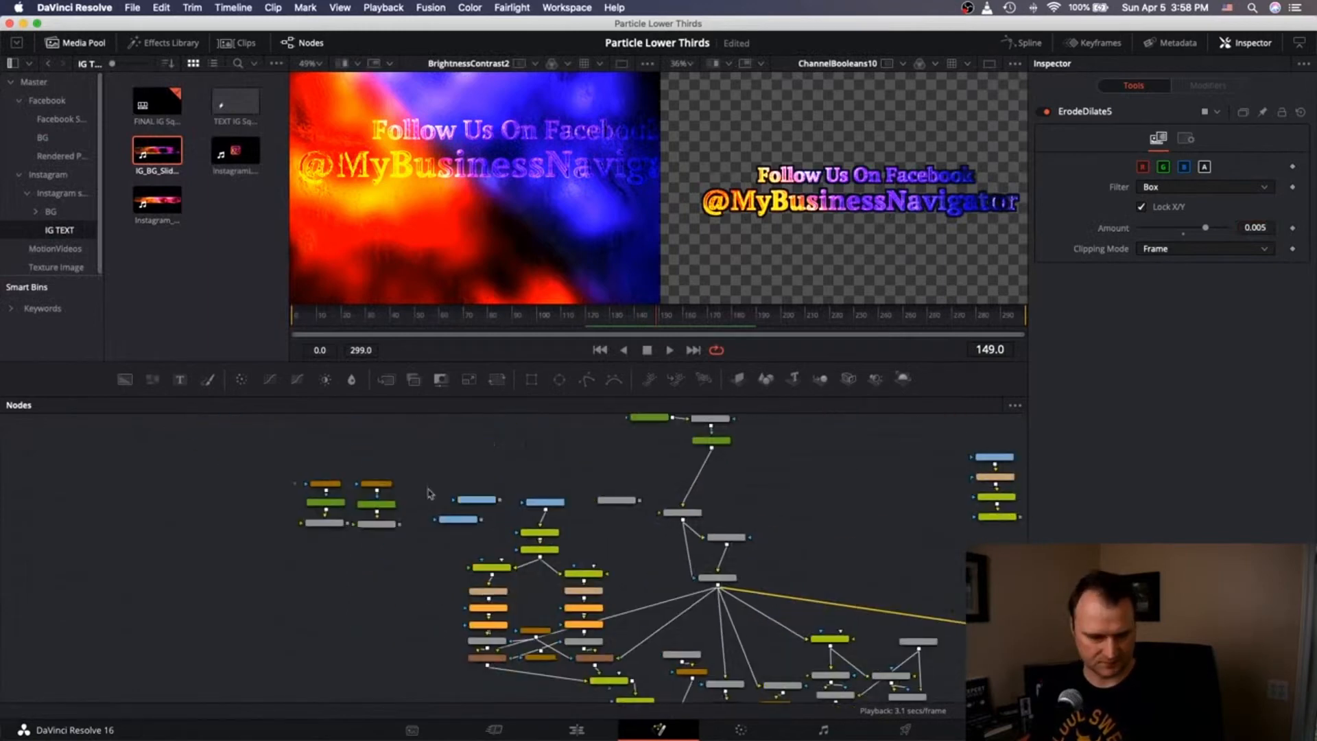
pyautogui.scroll(6, 446, 502)
pyautogui.click(482, 500)
pyautogui.press('2')
# Move MediaOut1_1 up and to the right, clear of the node tree.
pyautogui.scroll(-3, 248, 512)
pyautogui.hscroll(-5, 249, 511)
pyautogui.scroll(-9, 249, 512)
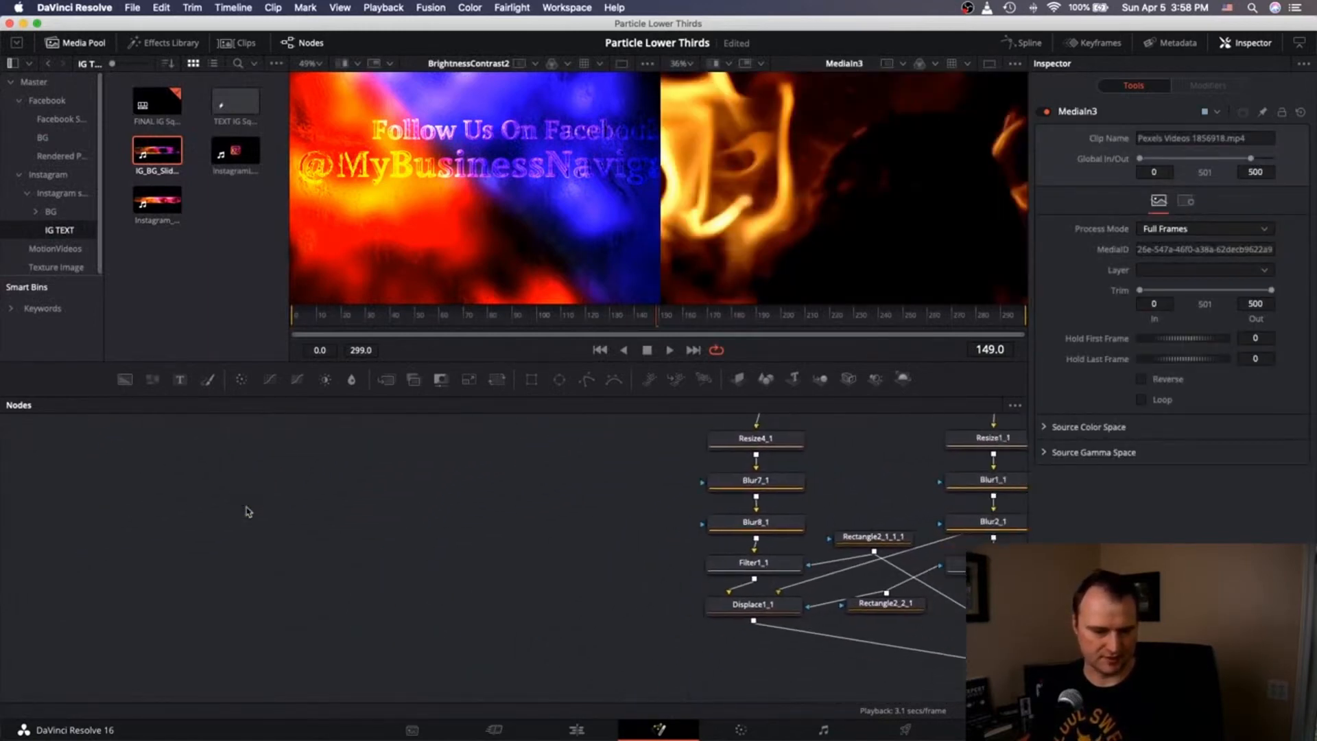
pyautogui.hscroll(9, 248, 512)
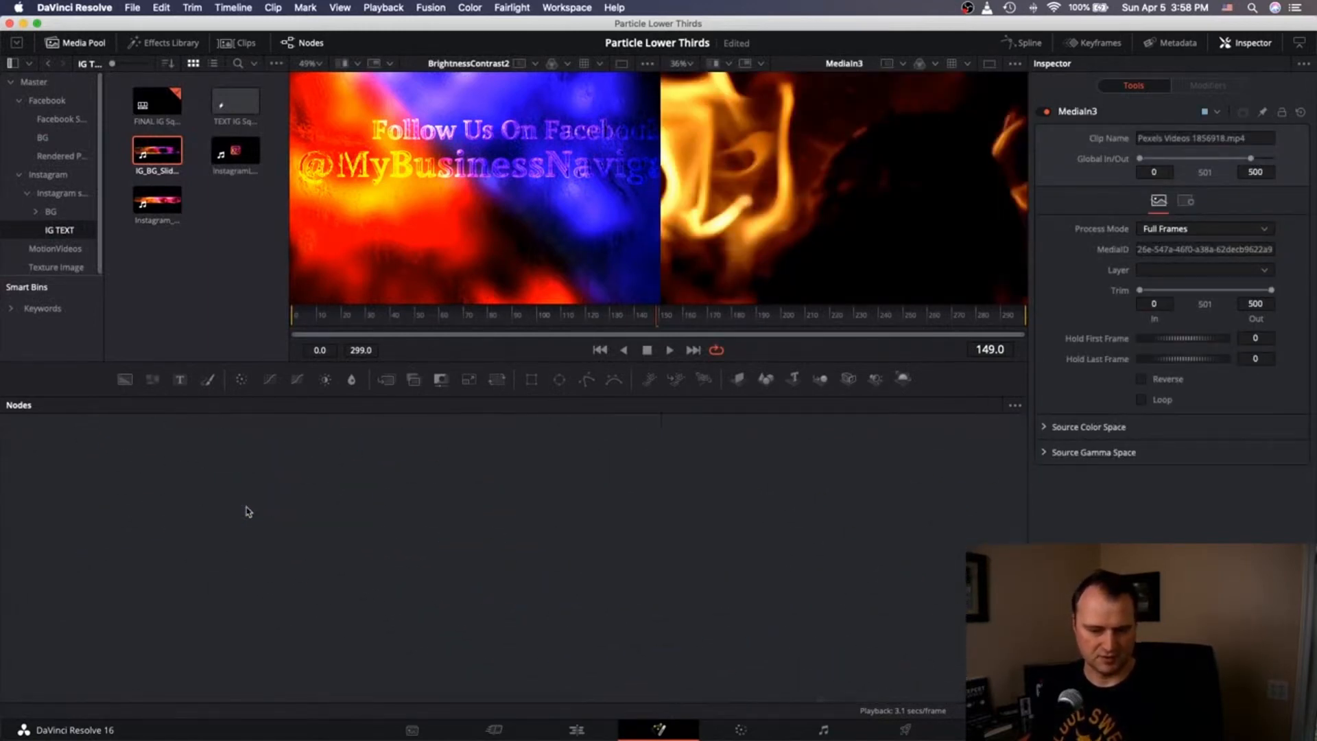
pyautogui.hscroll(8, 248, 511)
pyautogui.scroll(5, 248, 511)
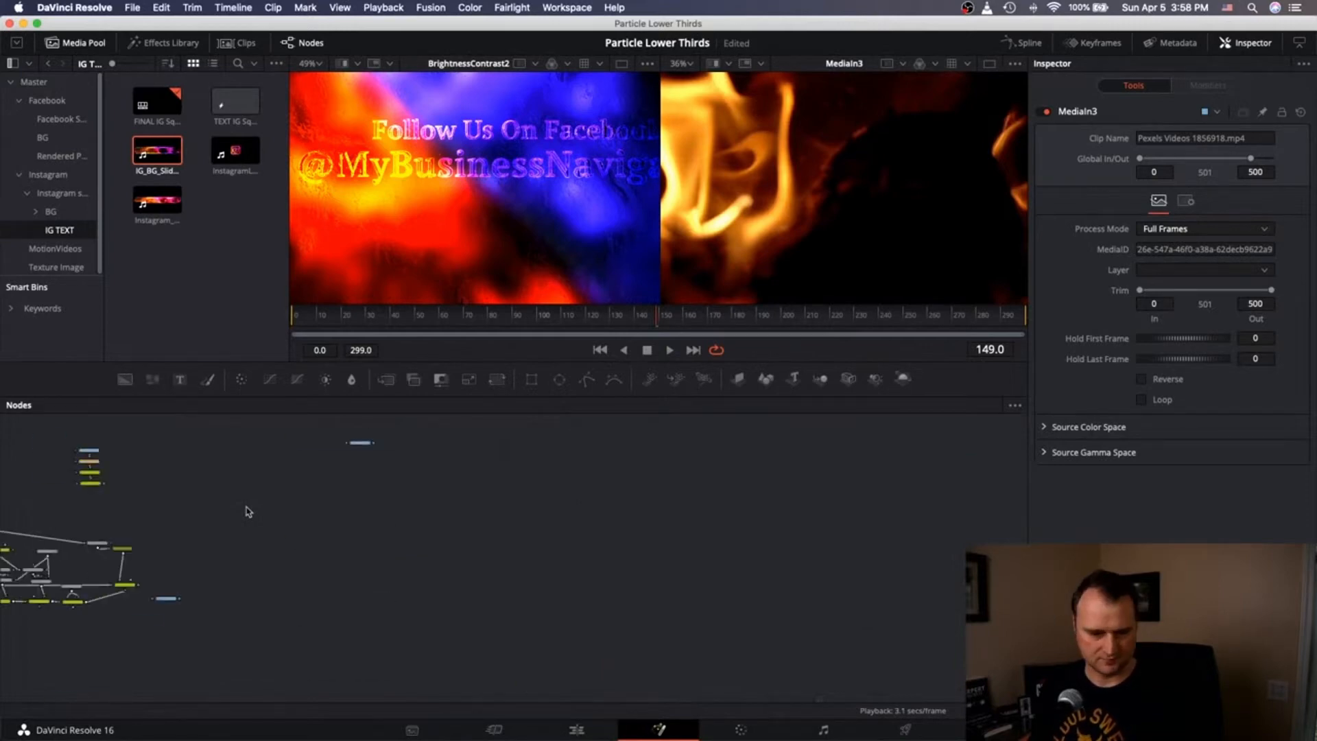
pyautogui.hscroll(-10, 248, 511)
pyautogui.hscroll(2, 249, 512)
pyautogui.moveTo(766, 511); pyautogui.dragTo(864, 479)
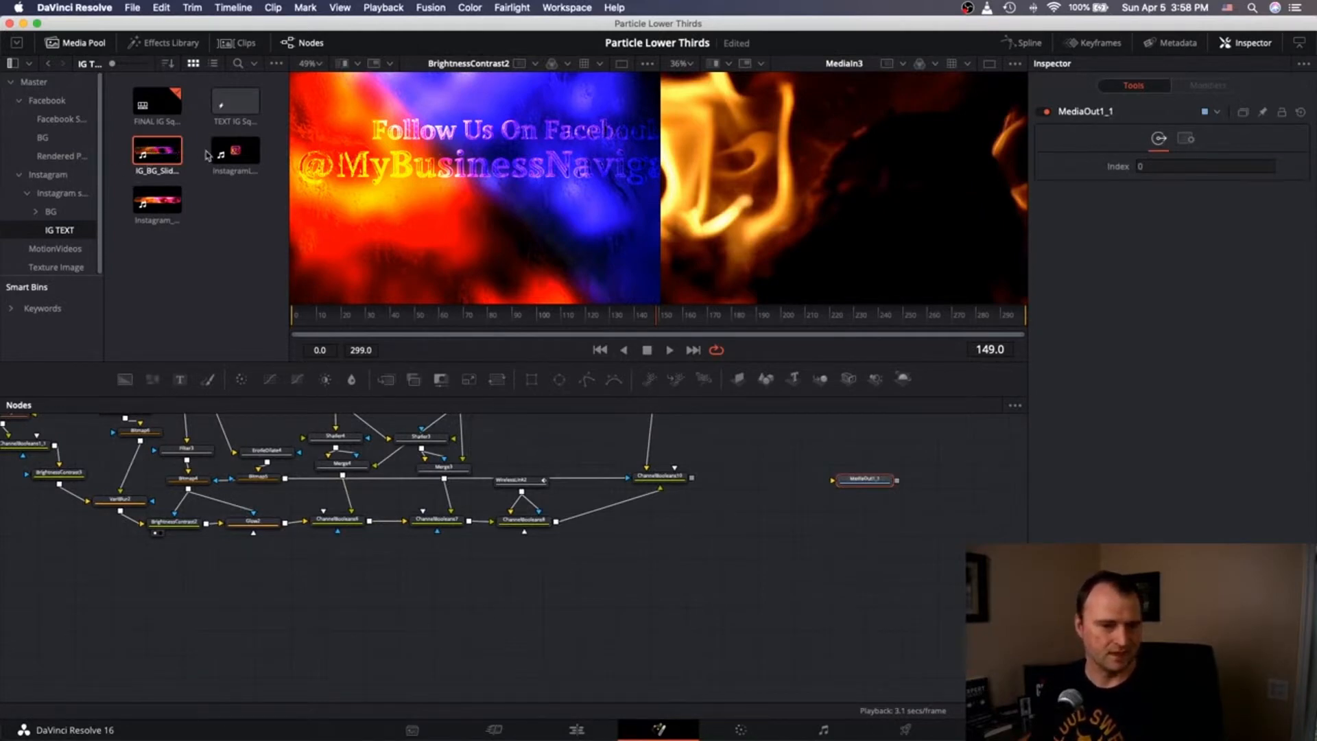
# Add the Instagram logo and IG_BG_Slide clips as nodes and show each in a viewer.
pyautogui.moveTo(235, 152); pyautogui.dragTo(508, 658)
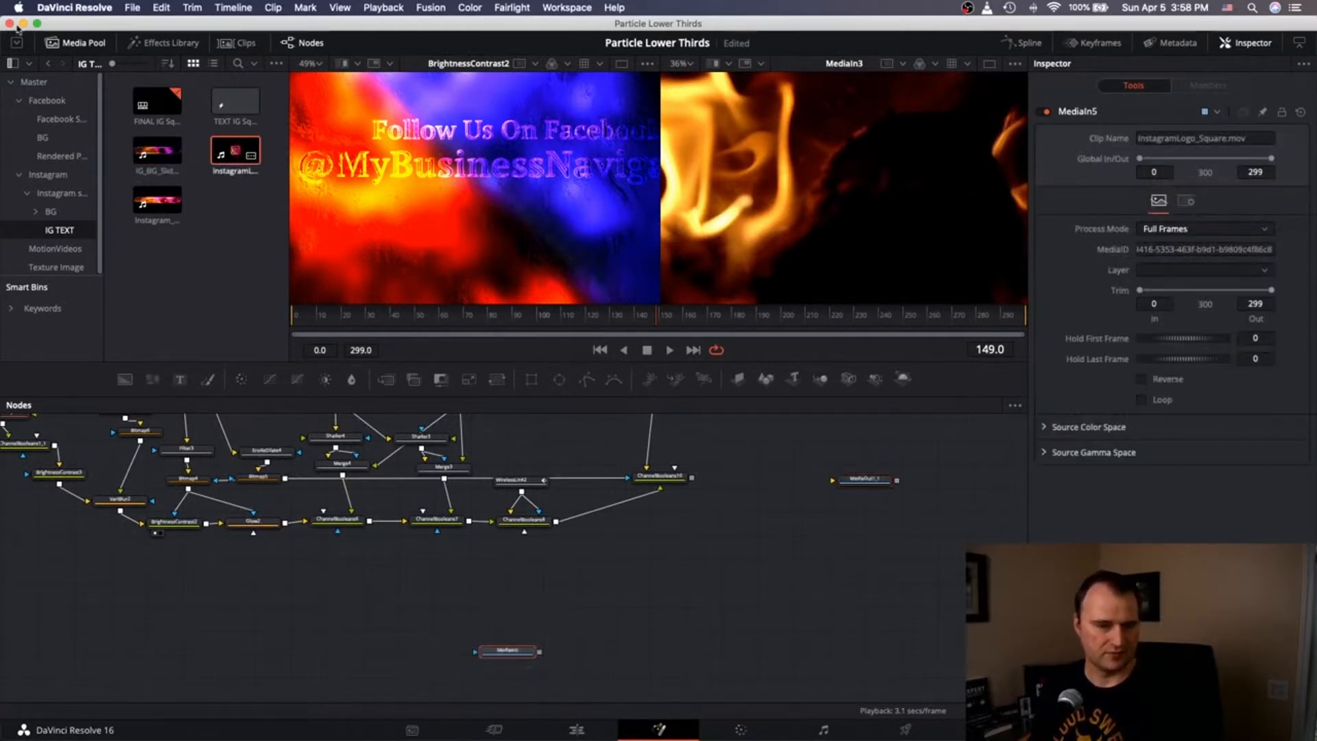
pyautogui.moveTo(157, 151); pyautogui.dragTo(504, 598)
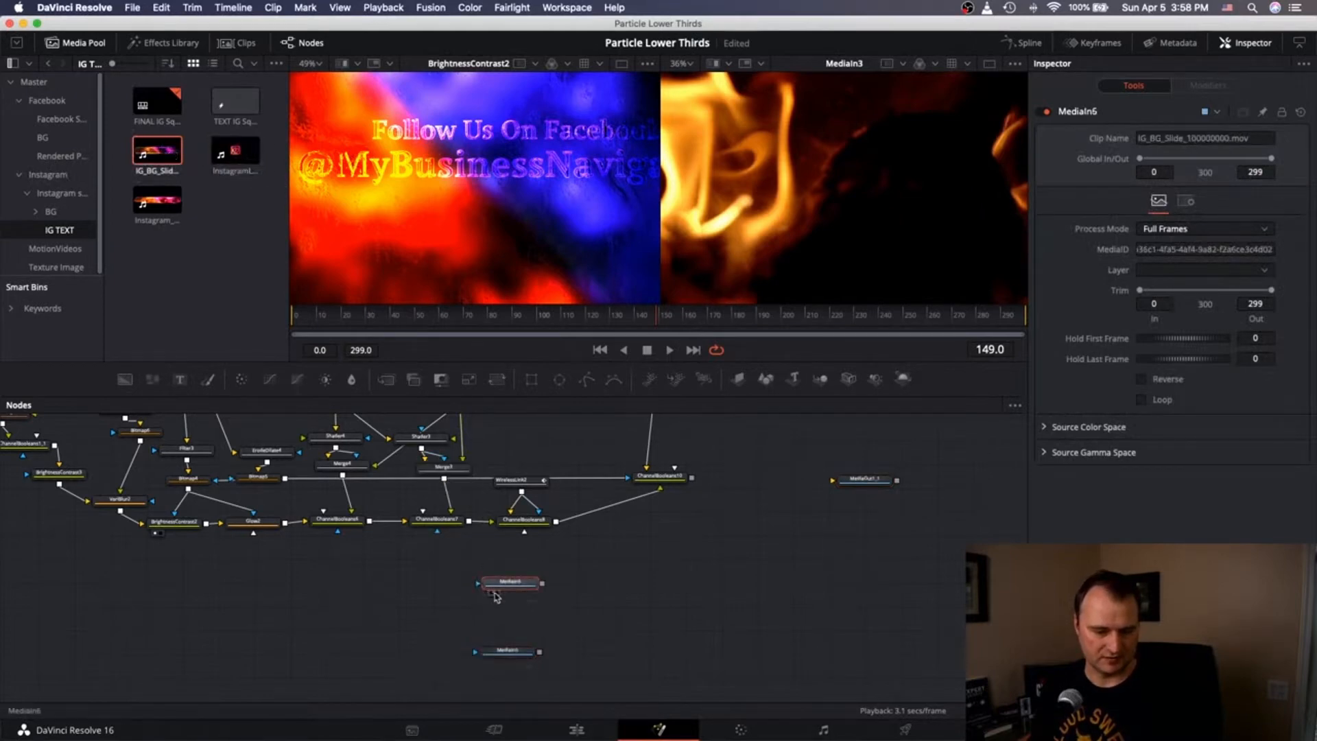
pyautogui.click(496, 593)
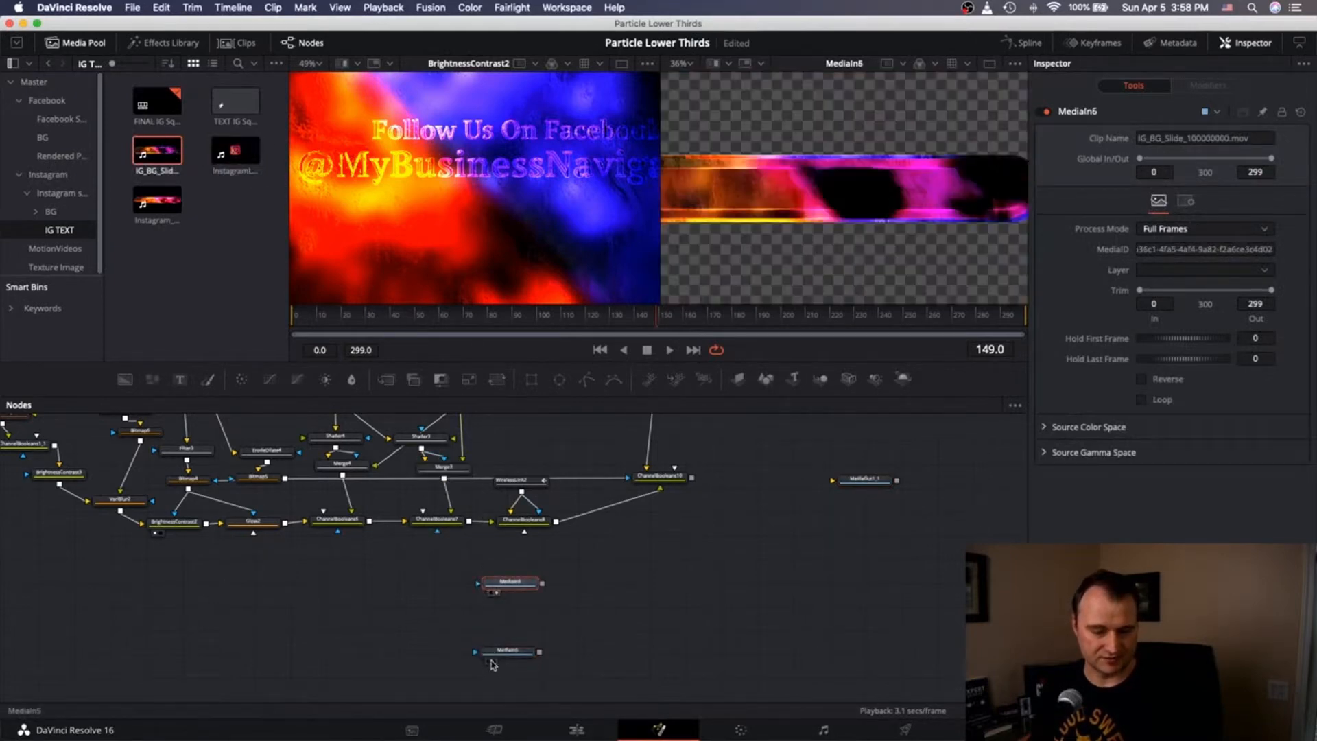
pyautogui.click(492, 663)
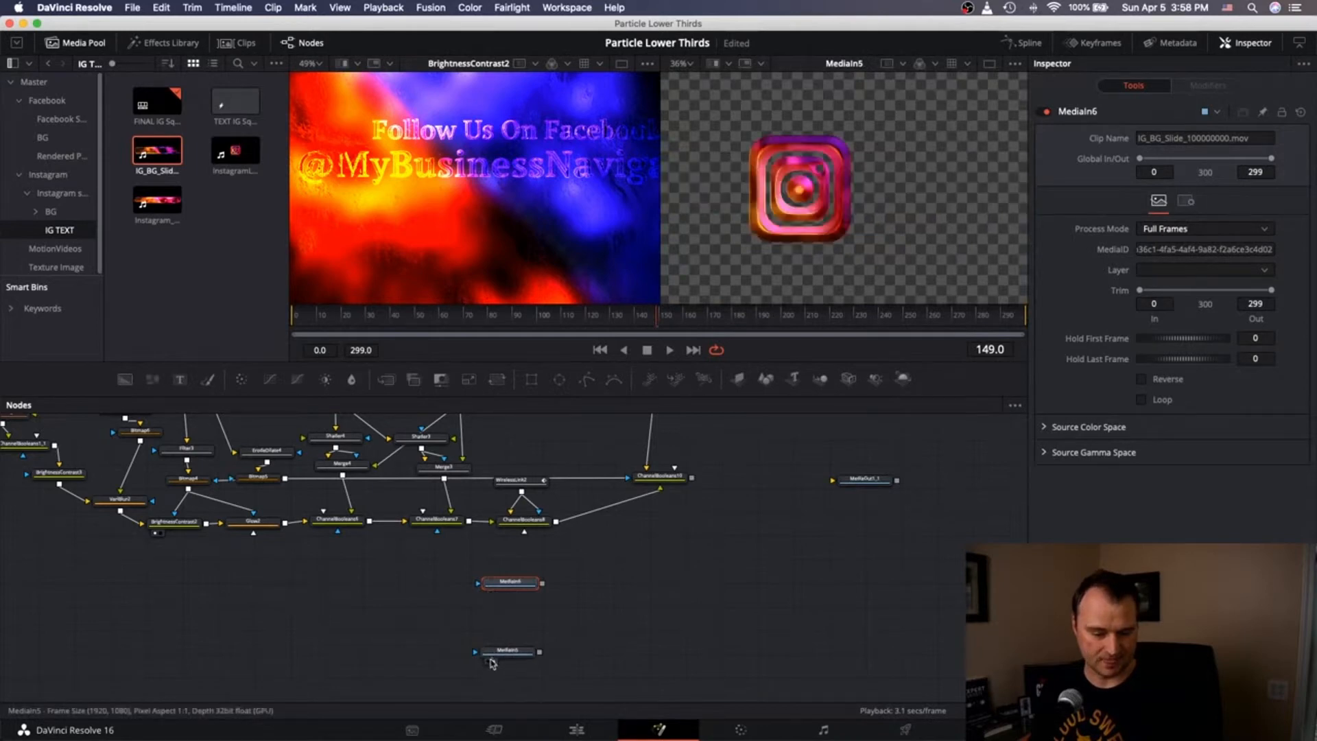
pyautogui.click(488, 662)
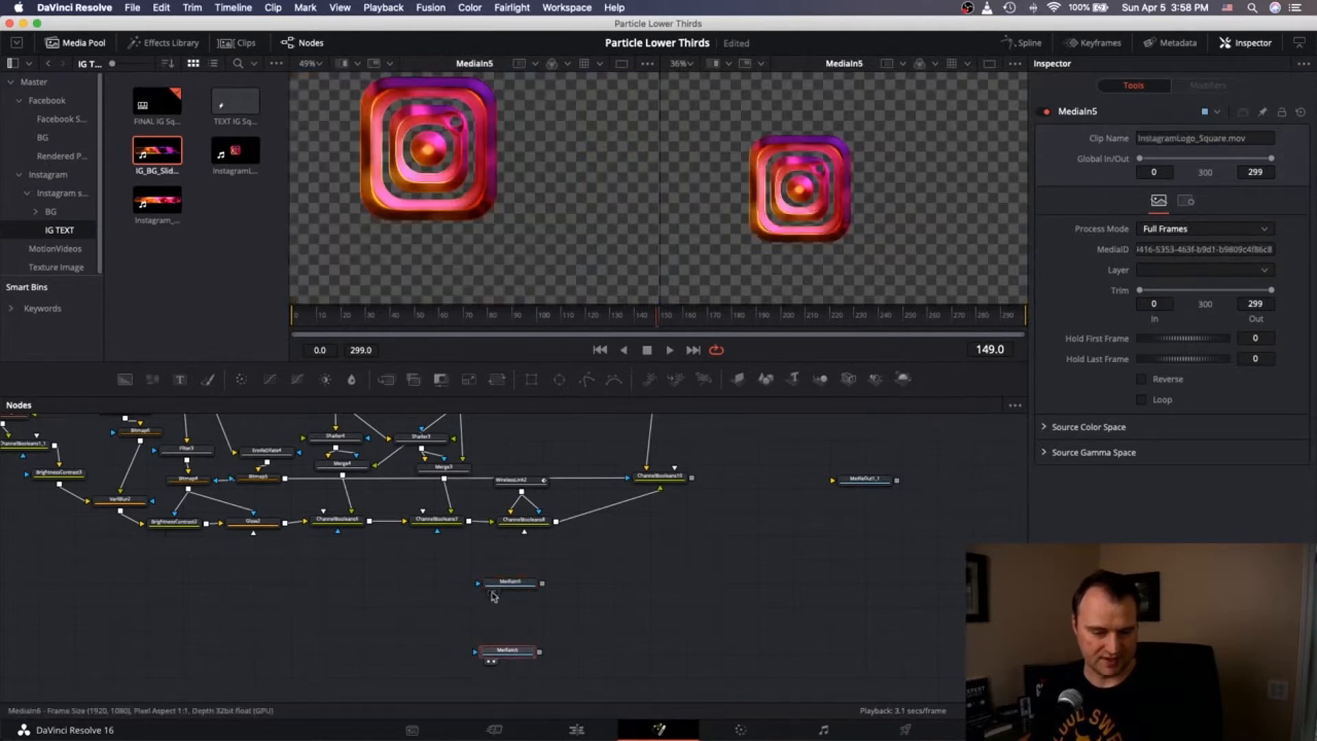
pyautogui.click(494, 594)
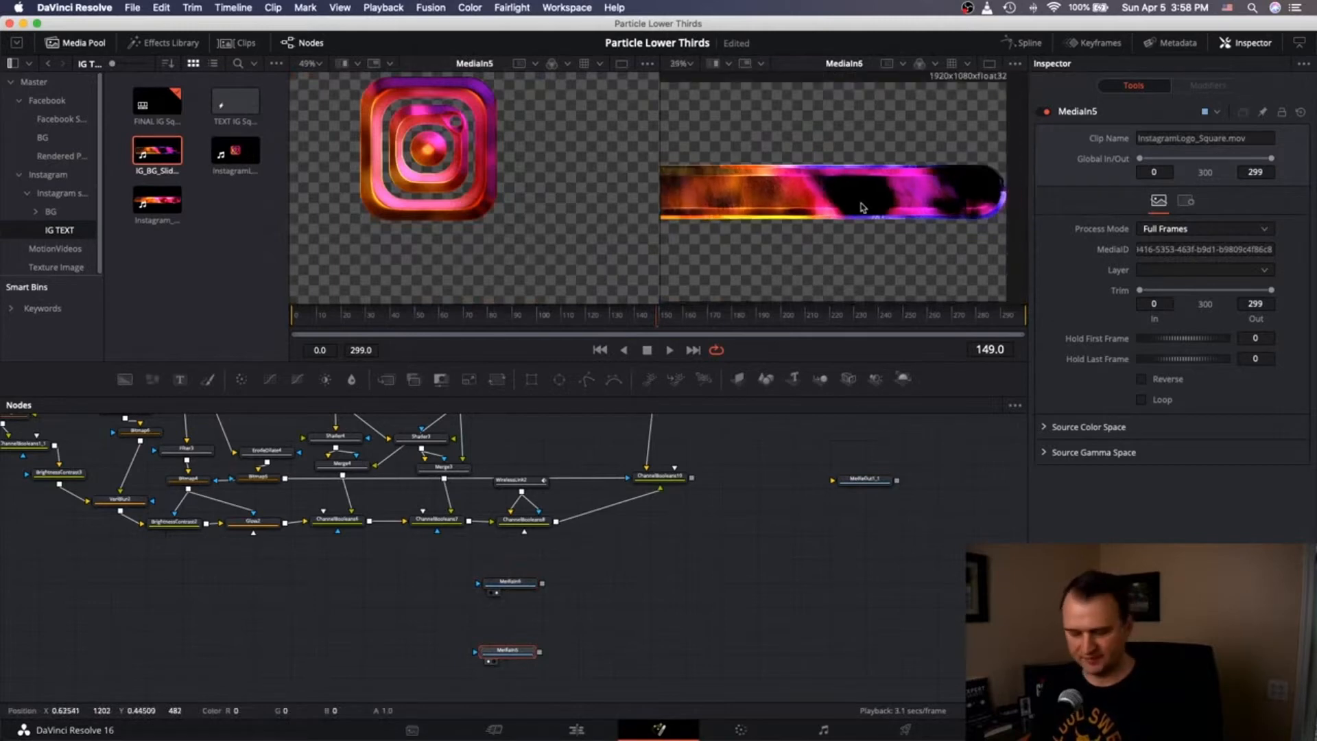
# Jump to frame 7 and move MediaIn6 up and right in the graph.
pyautogui.scroll(-2, 863, 208)
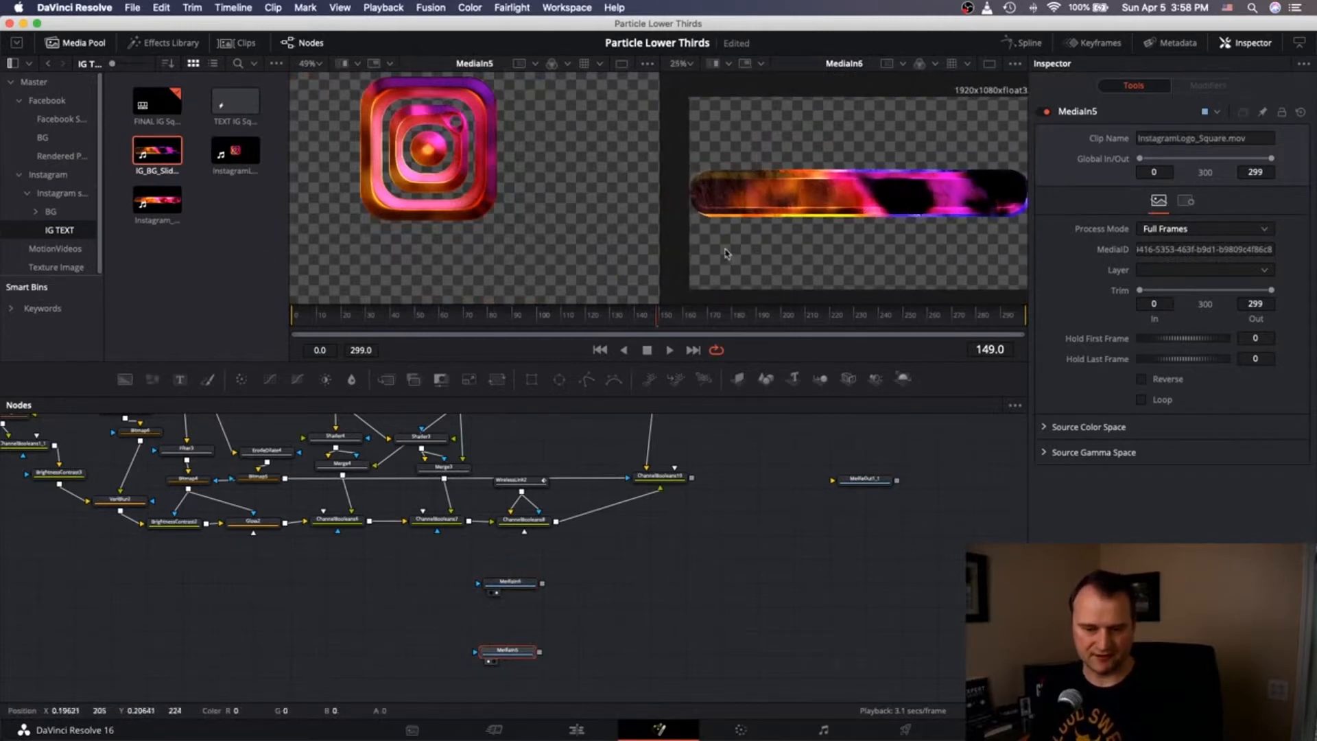
pyautogui.click(312, 319)
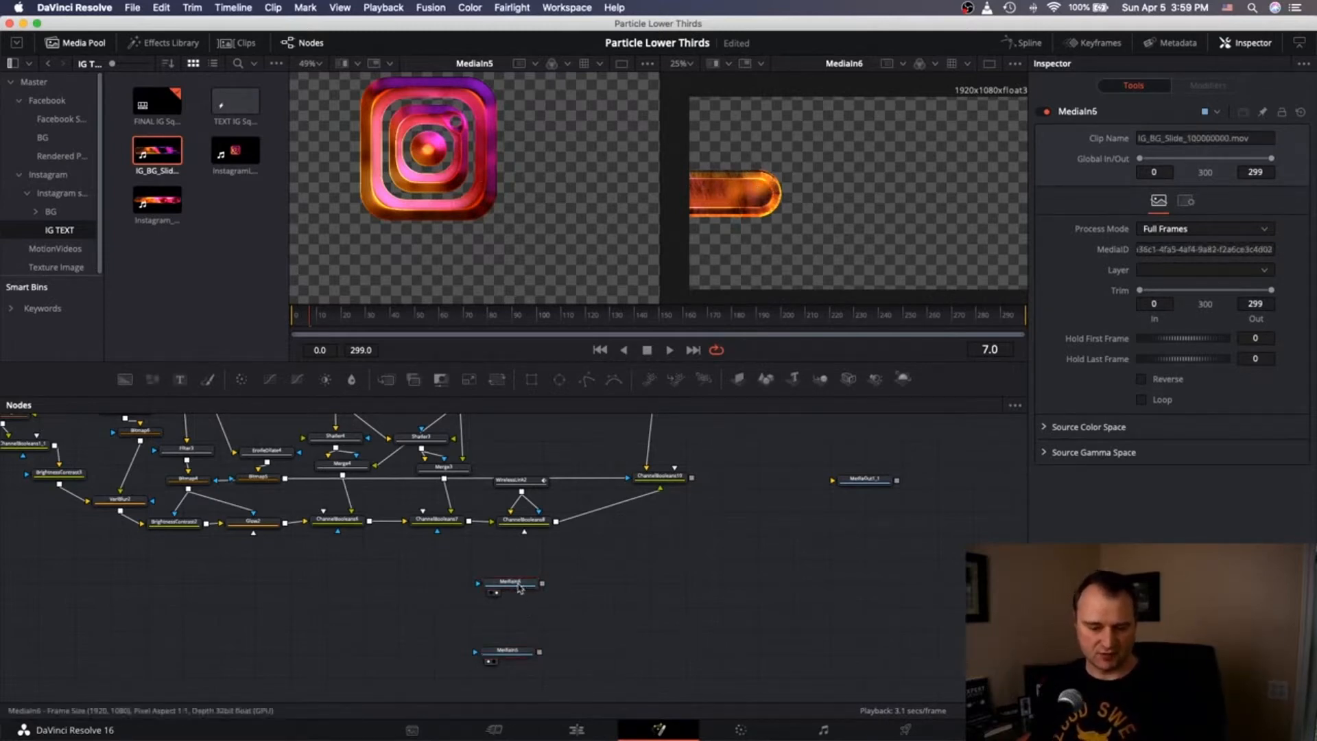
pyautogui.moveTo(516, 586); pyautogui.dragTo(635, 576)
# Add a Rectangle1 node, view it, and set Center X 0.25 with width reset to 0.5.
pyautogui.click(523, 605)
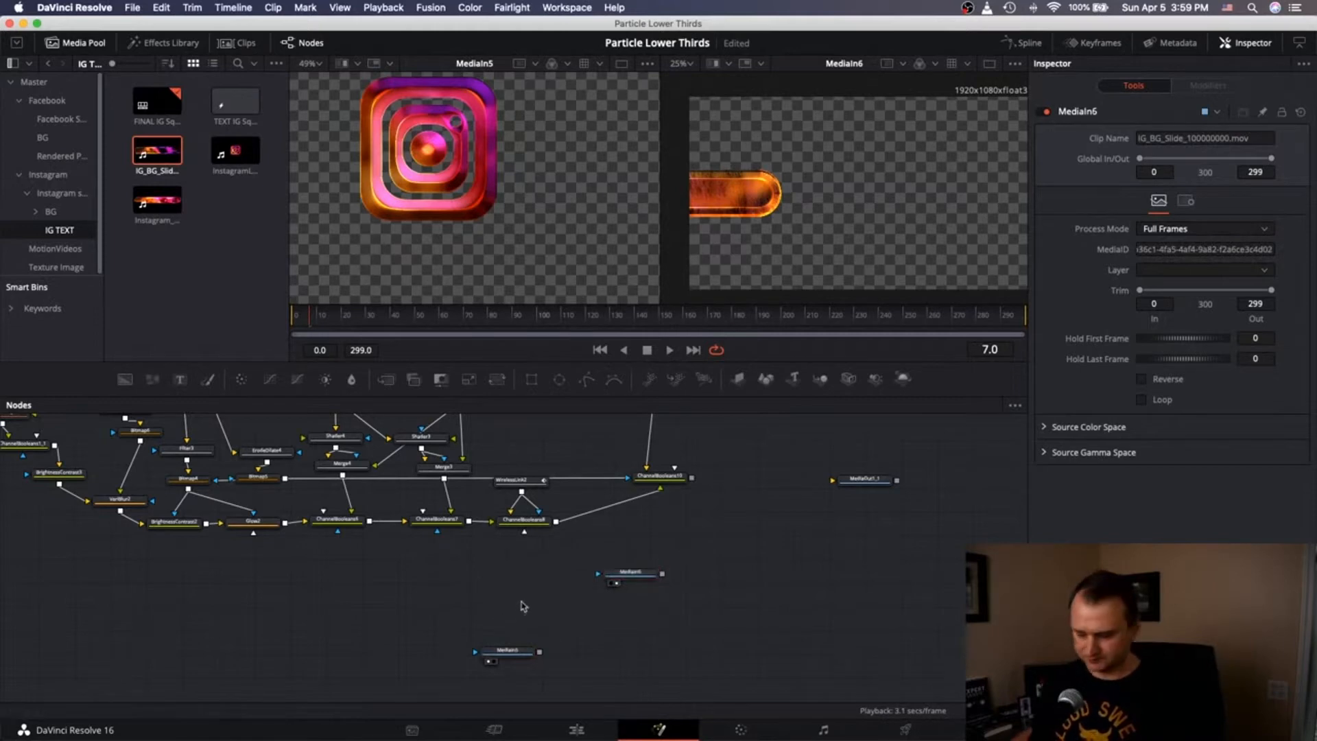
pyautogui.hotkey('shift', 'space')
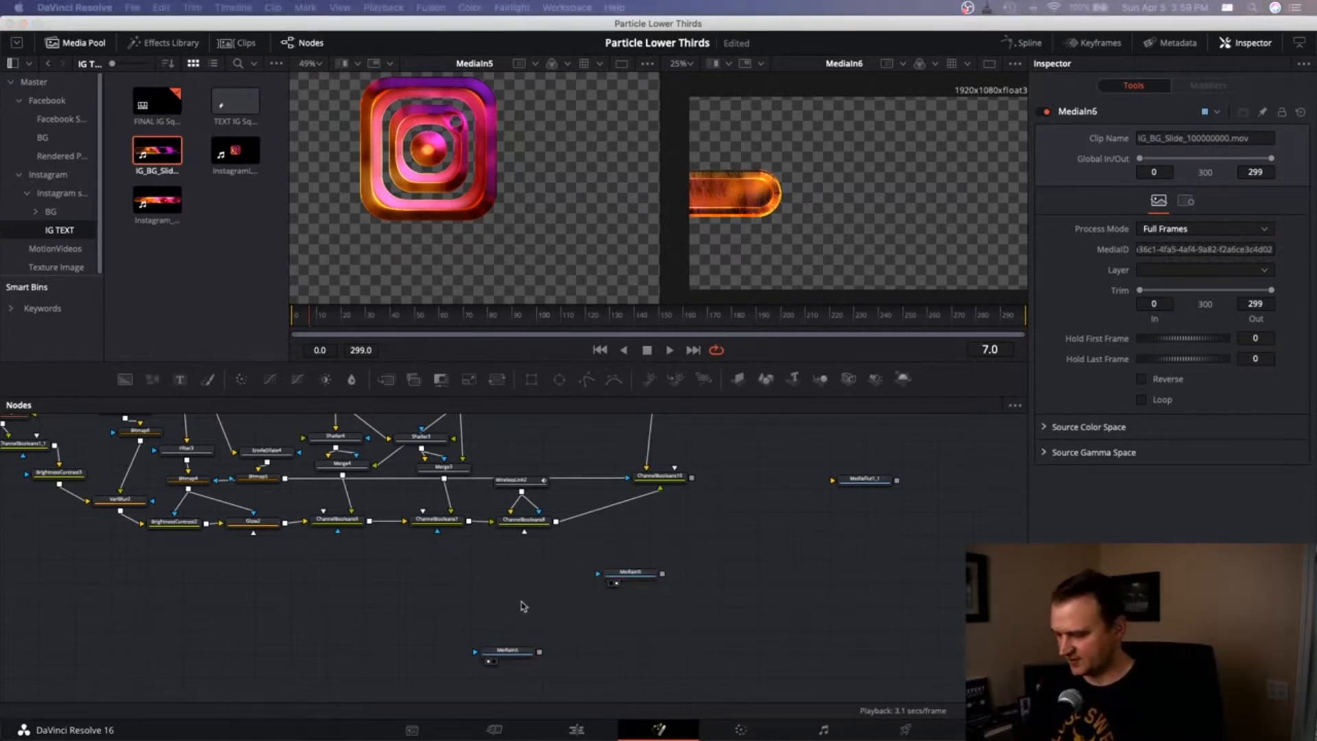
pyautogui.press('Return')
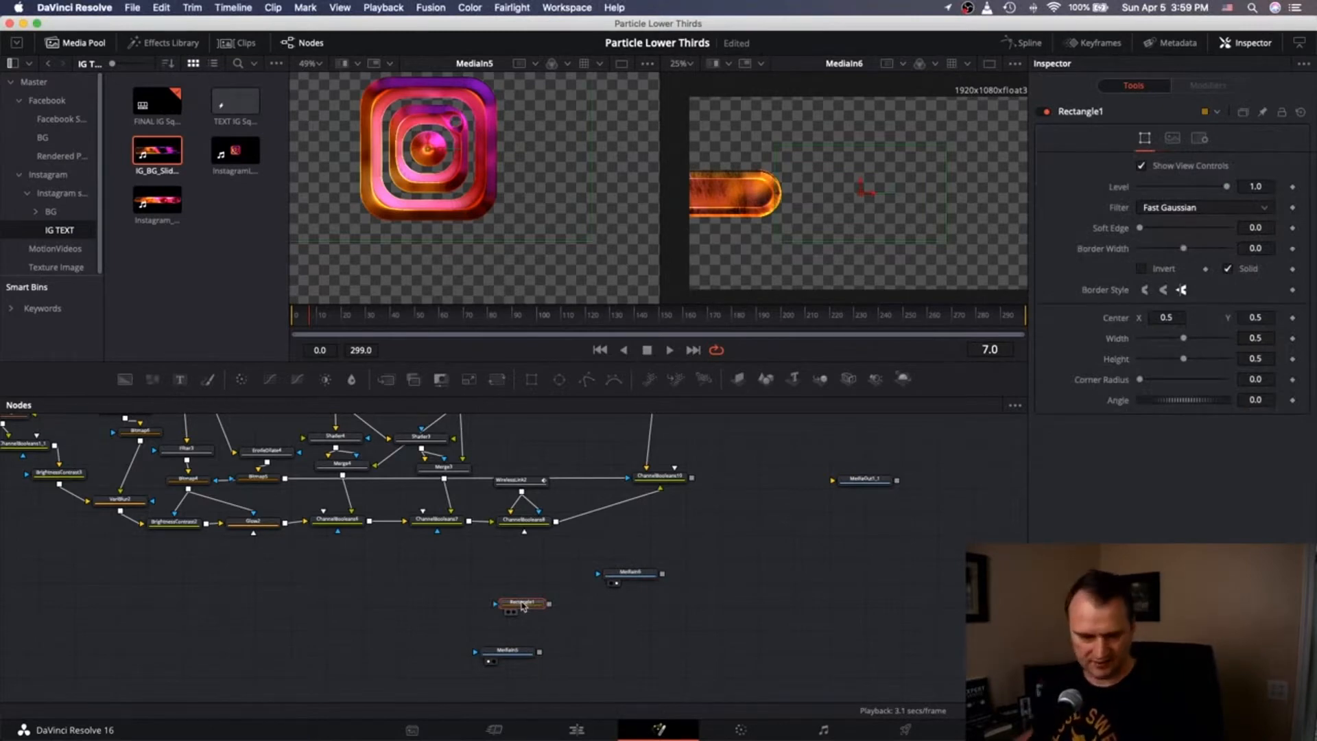
pyautogui.click(574, 608)
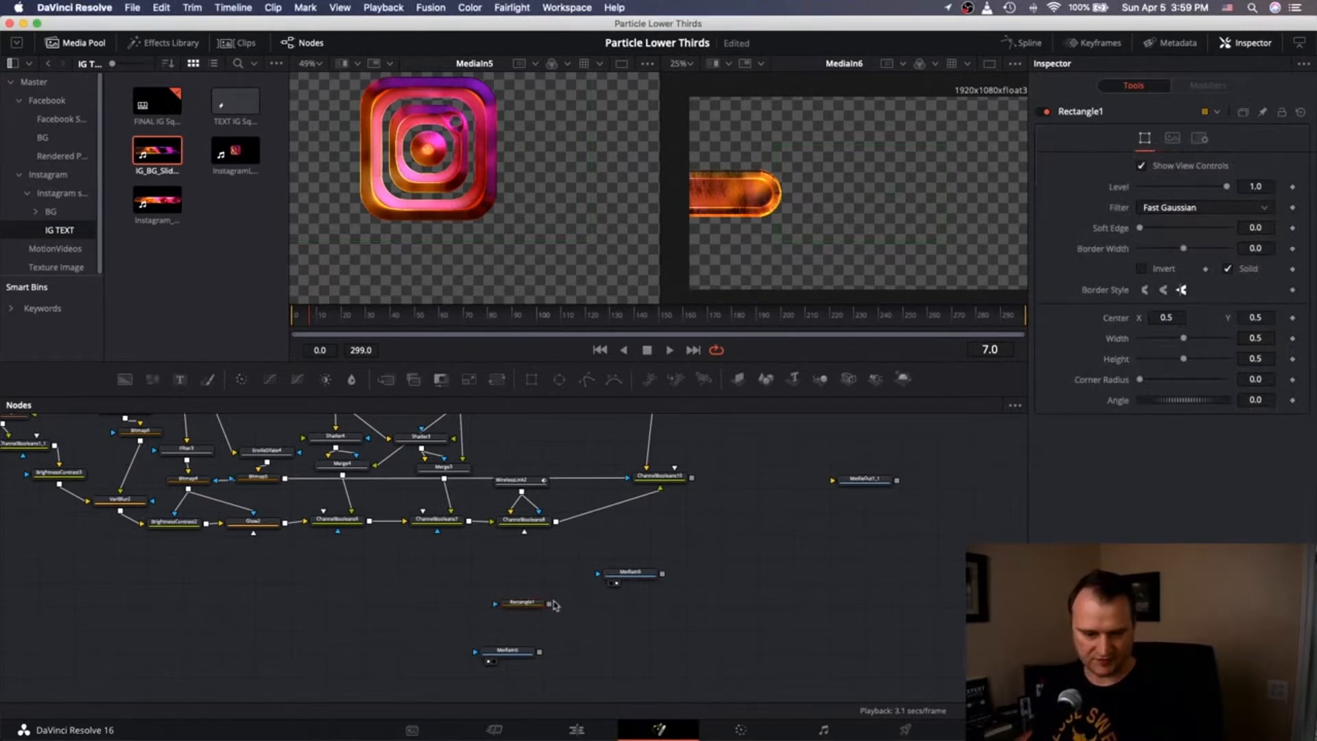
pyautogui.click(509, 612)
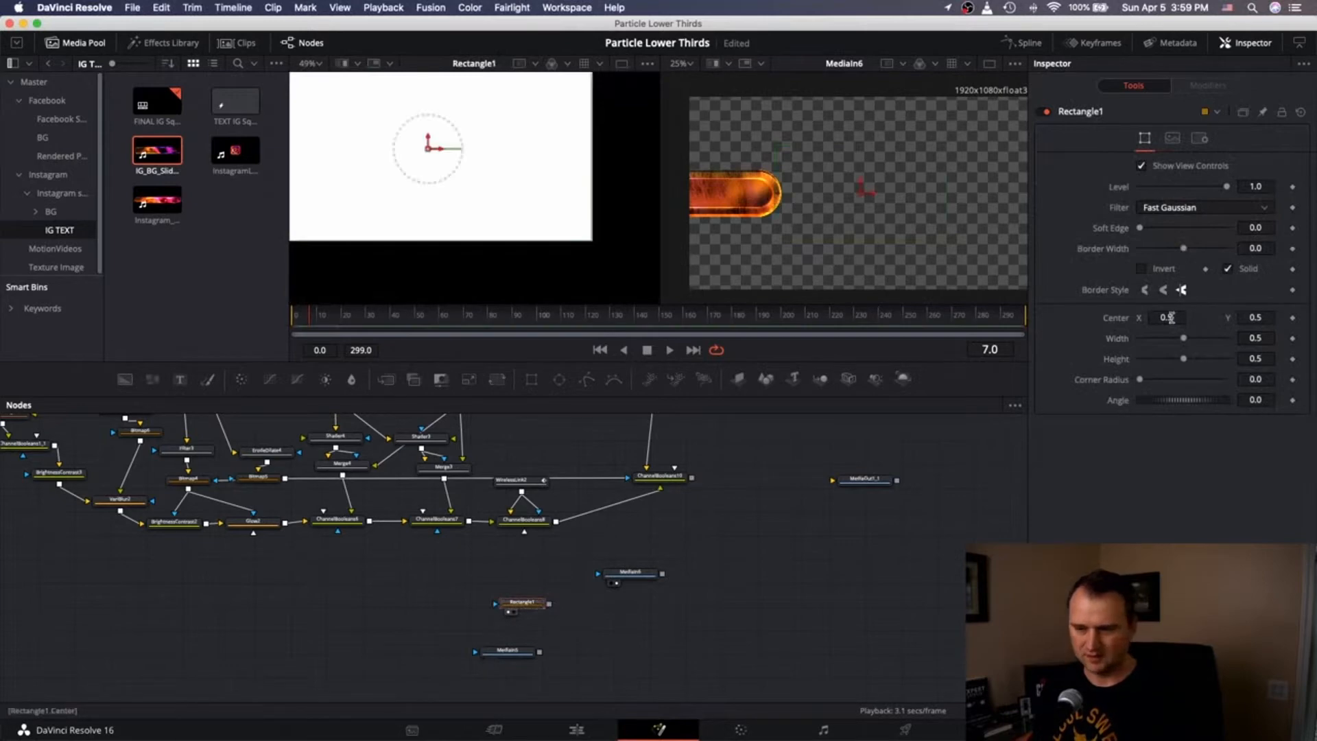
pyautogui.write('0.25')
pyautogui.press('Tab')
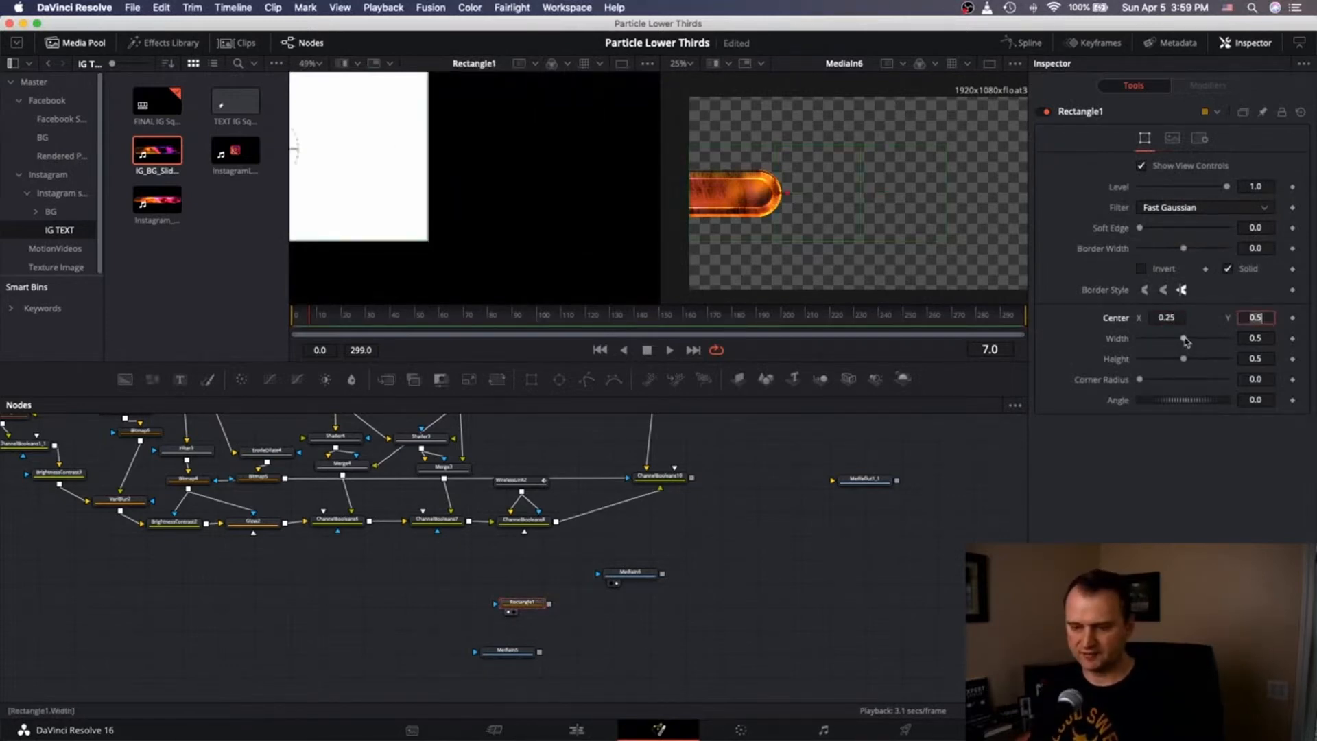
pyautogui.moveTo(1185, 341); pyautogui.dragTo(1146, 318)
pyautogui.doubleClick(1123, 338)
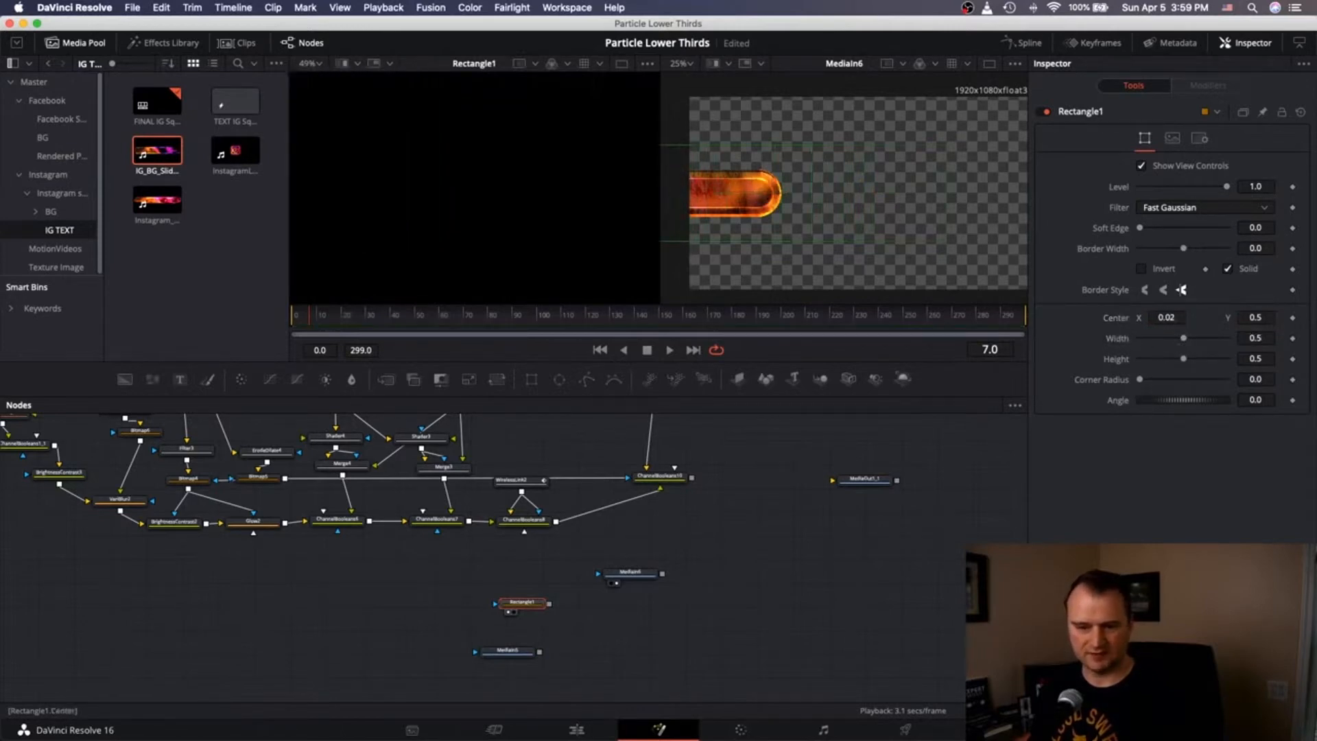
# Use Rectangle1 as MediaIn6's effect mask, centred near X 0.643 and 0.748 wide.
pyautogui.moveTo(549, 604); pyautogui.dragTo(598, 576)
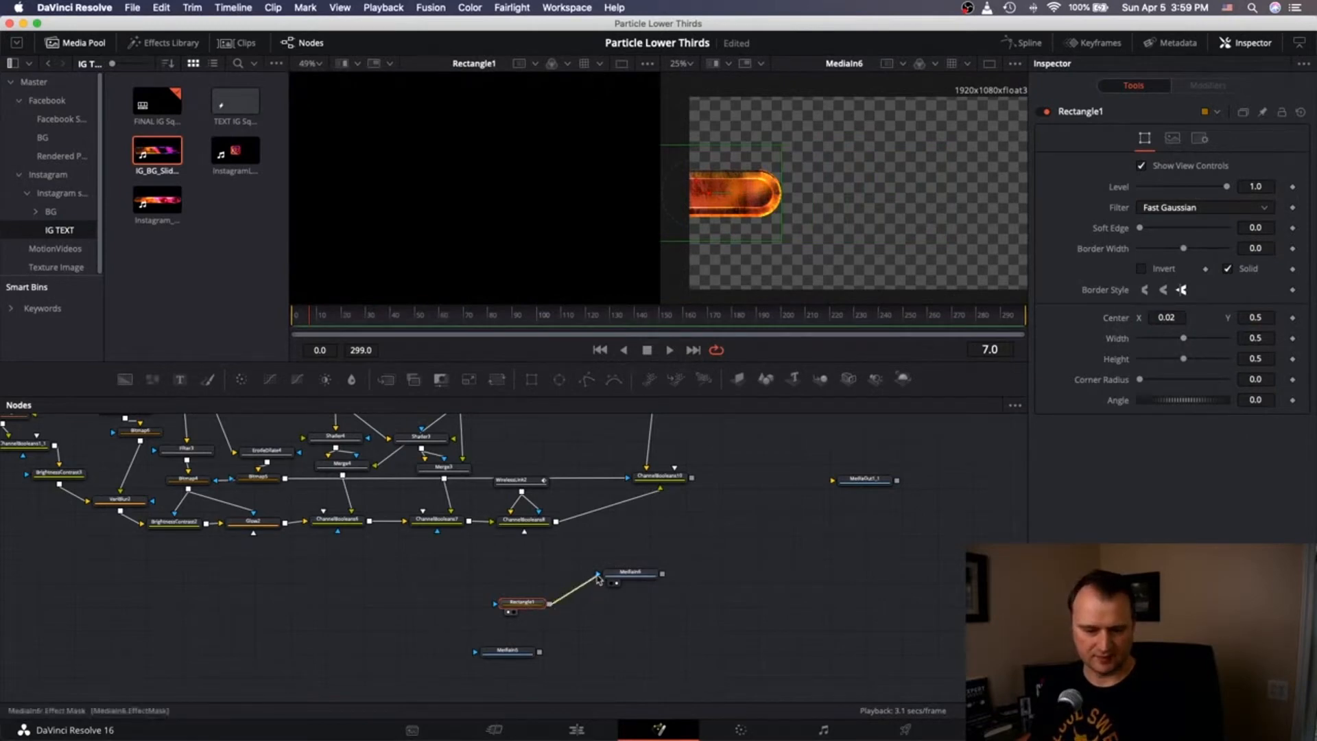
pyautogui.click(1200, 138)
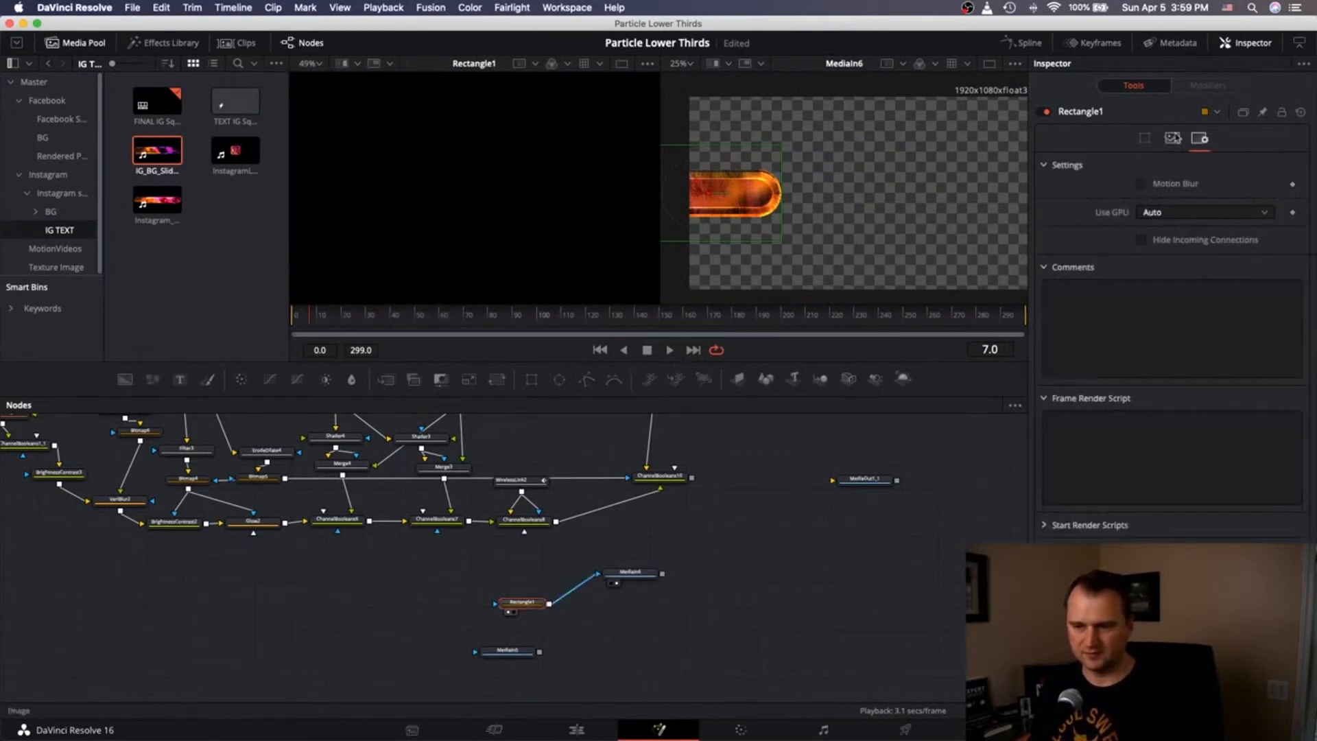
pyautogui.click(1145, 137)
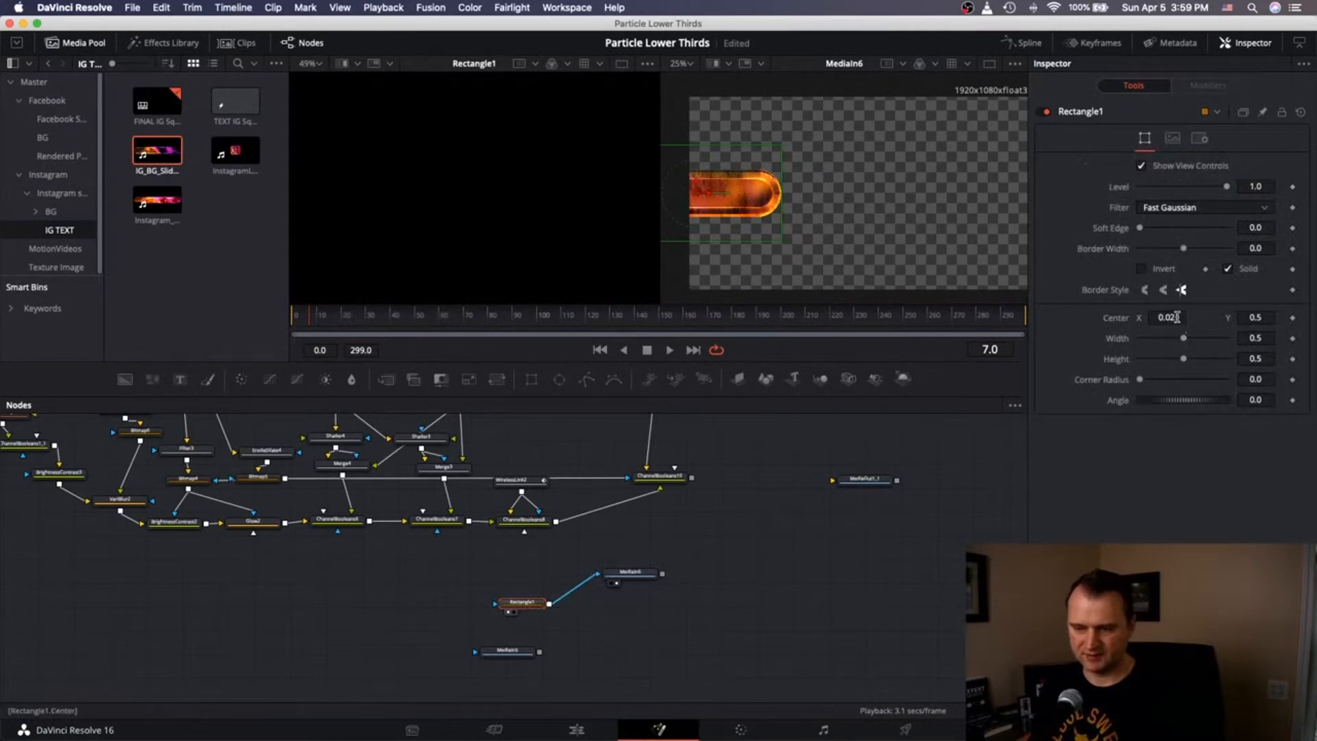
pyautogui.moveTo(696, 193); pyautogui.dragTo(871, 194)
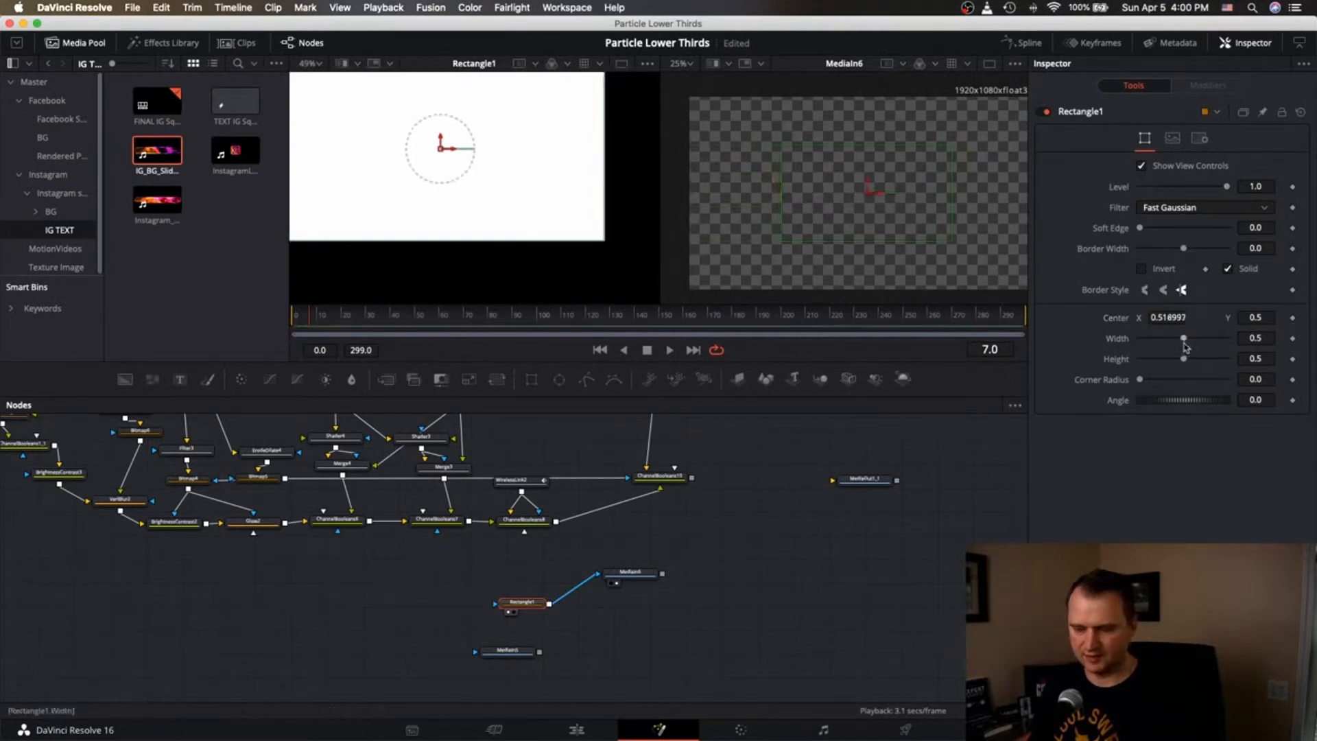
pyautogui.moveTo(1185, 339); pyautogui.dragTo(1165, 317)
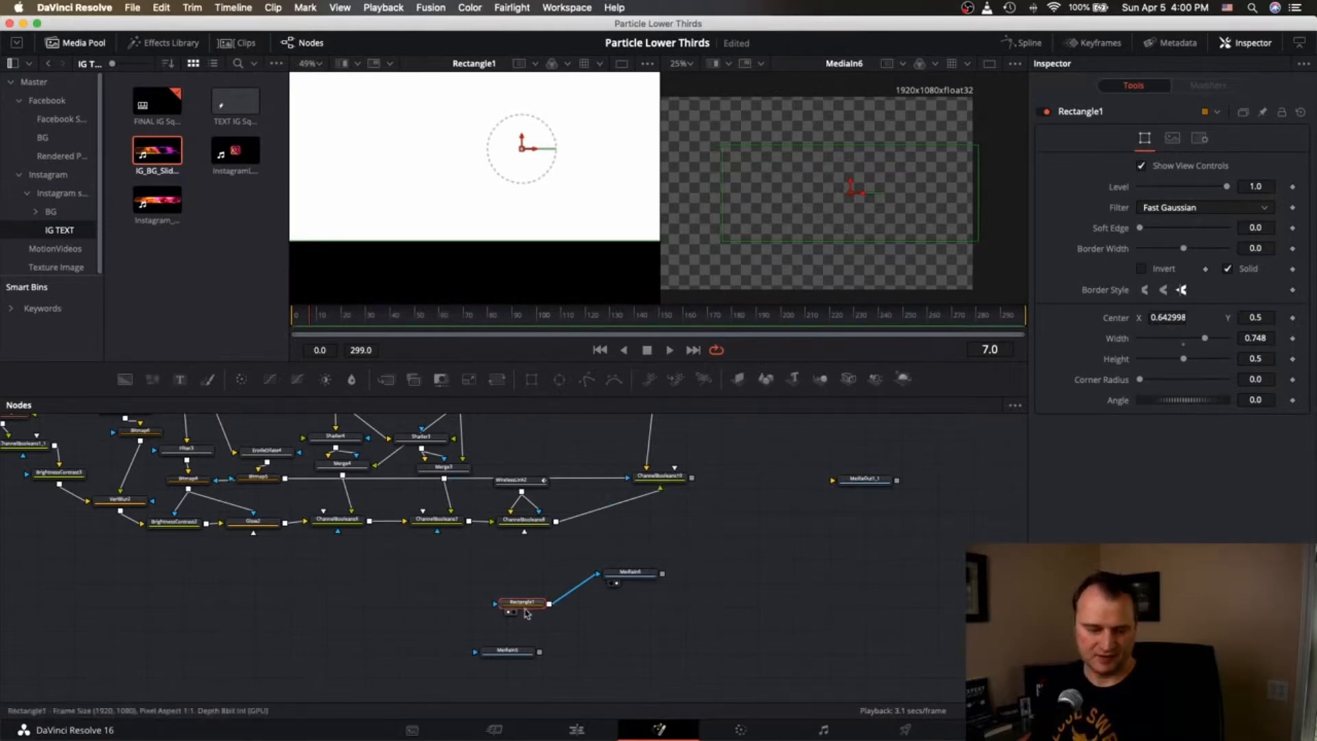
pyautogui.moveTo(530, 608); pyautogui.dragTo(553, 577)
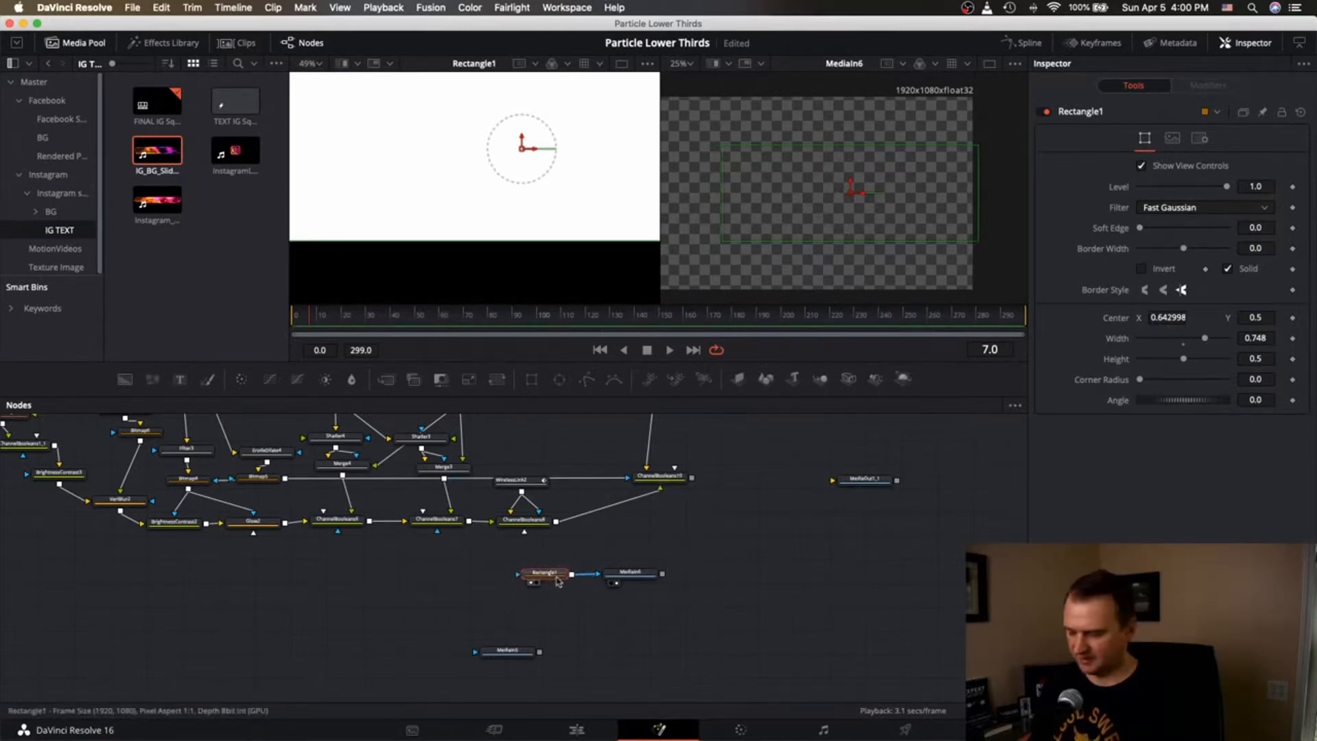
# Shift Rectangle1 and MediaIn6 left and reposition the logo node, viewing it on the right.
pyautogui.keyDown('shift'); pyautogui.click(642, 573); pyautogui.keyUp('shift')
pyautogui.moveTo(643, 574); pyautogui.dragTo(560, 581)
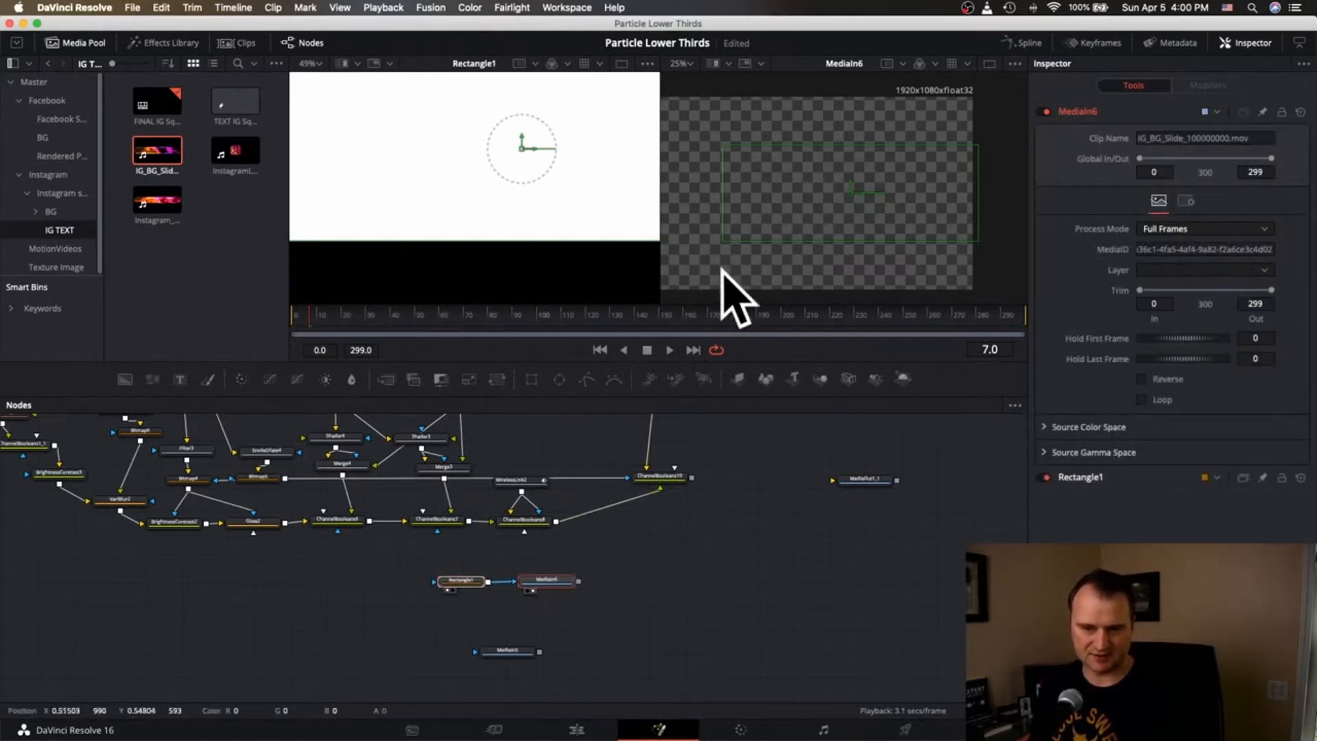
pyautogui.moveTo(504, 659); pyautogui.dragTo(509, 646)
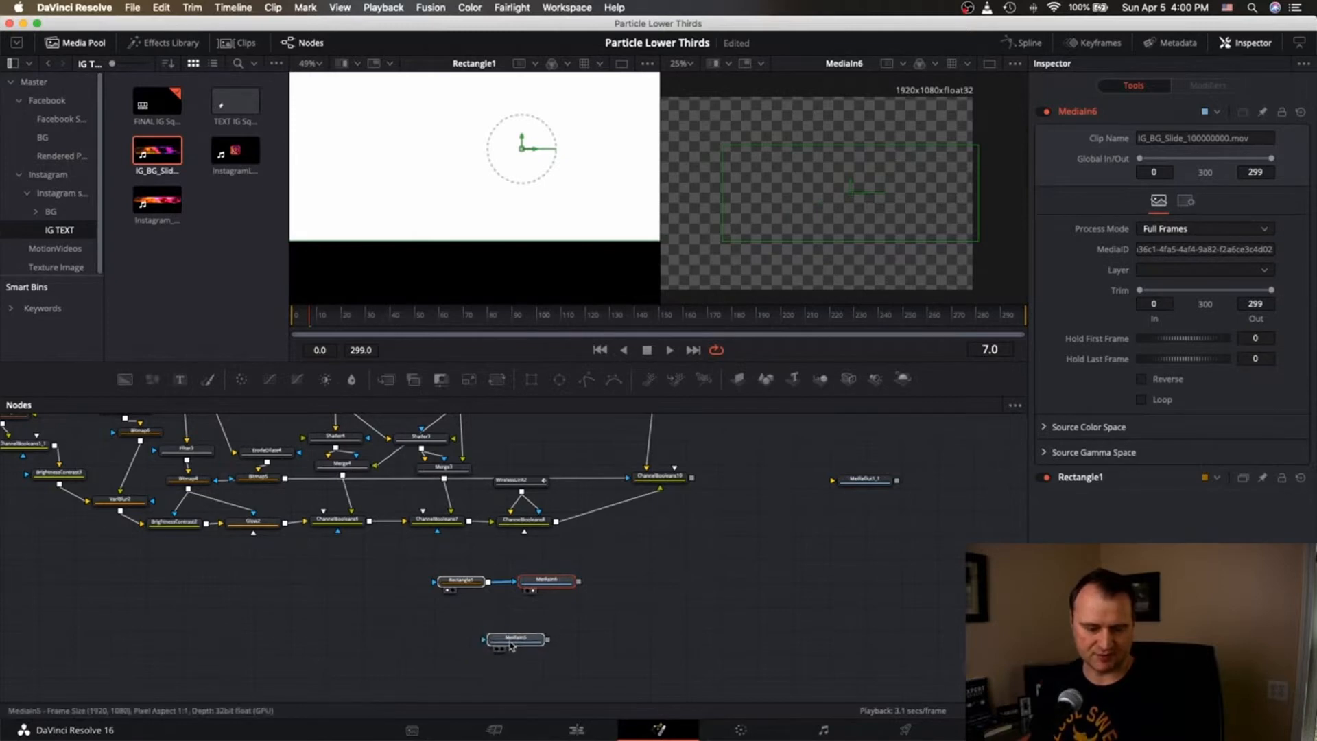
pyautogui.click(499, 649)
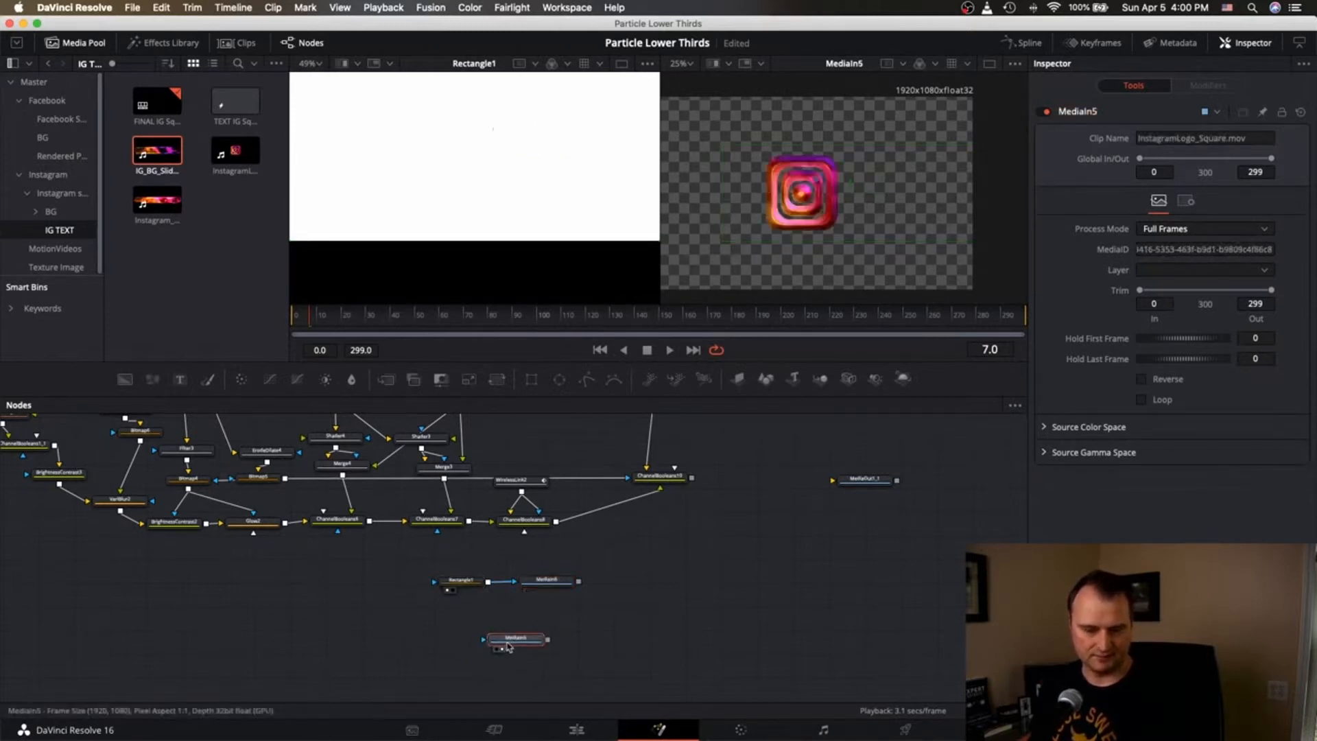
# Add a Transform1 node after the Instagram logo clip MediaIn5.
pyautogui.moveTo(508, 648); pyautogui.dragTo(480, 648)
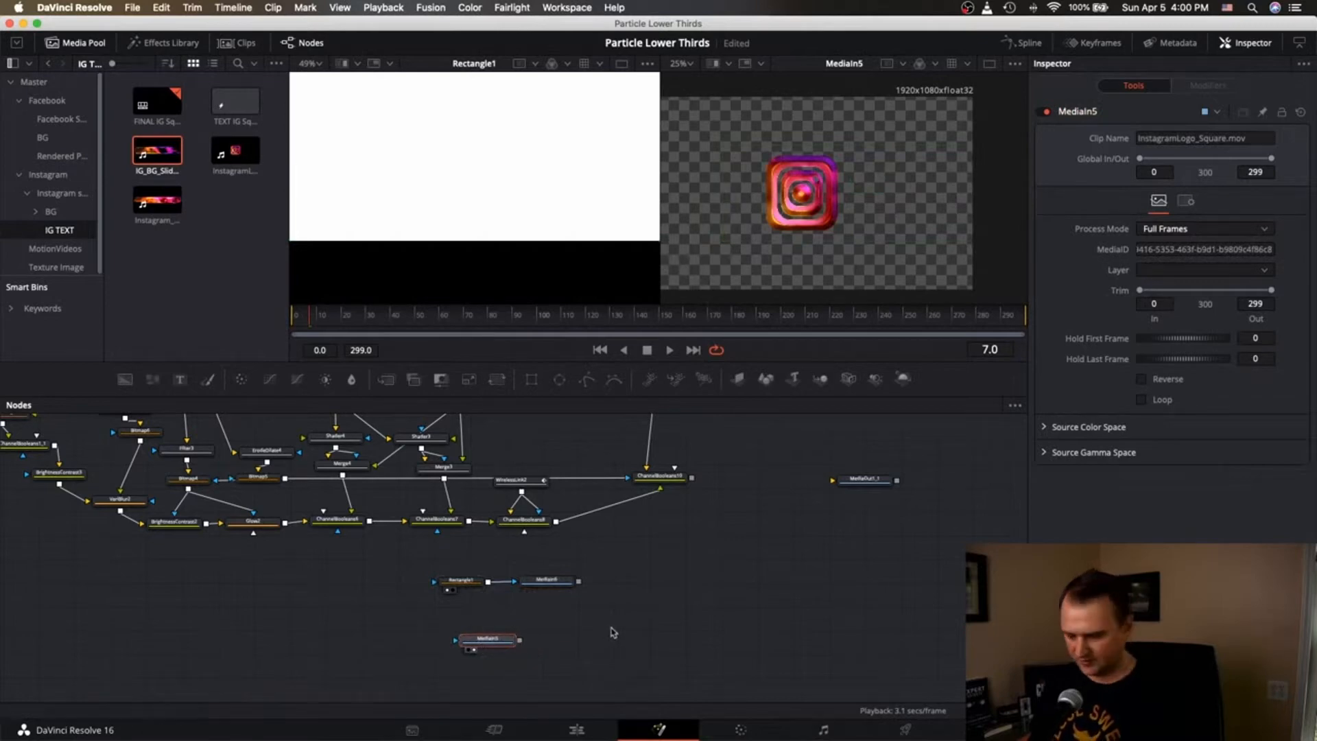
pyautogui.hotkey('shift', 'space')
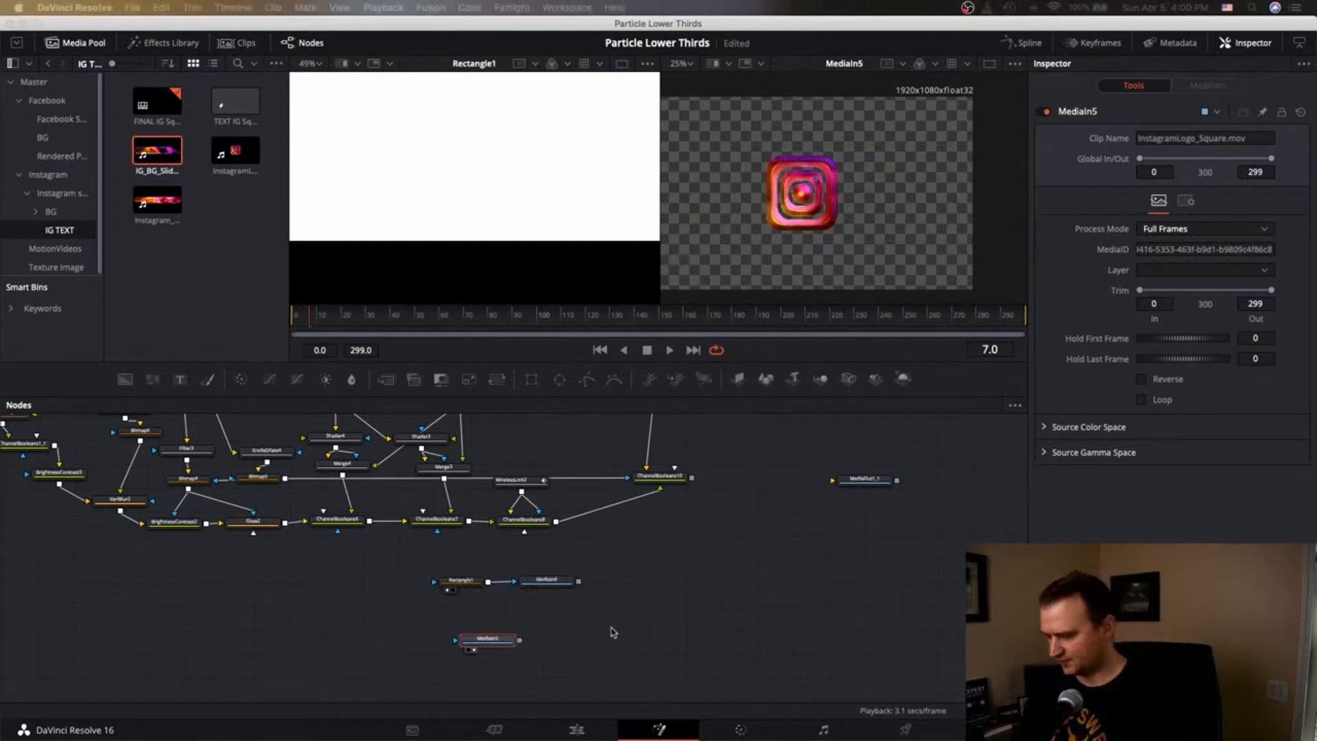
pyautogui.press('Return')
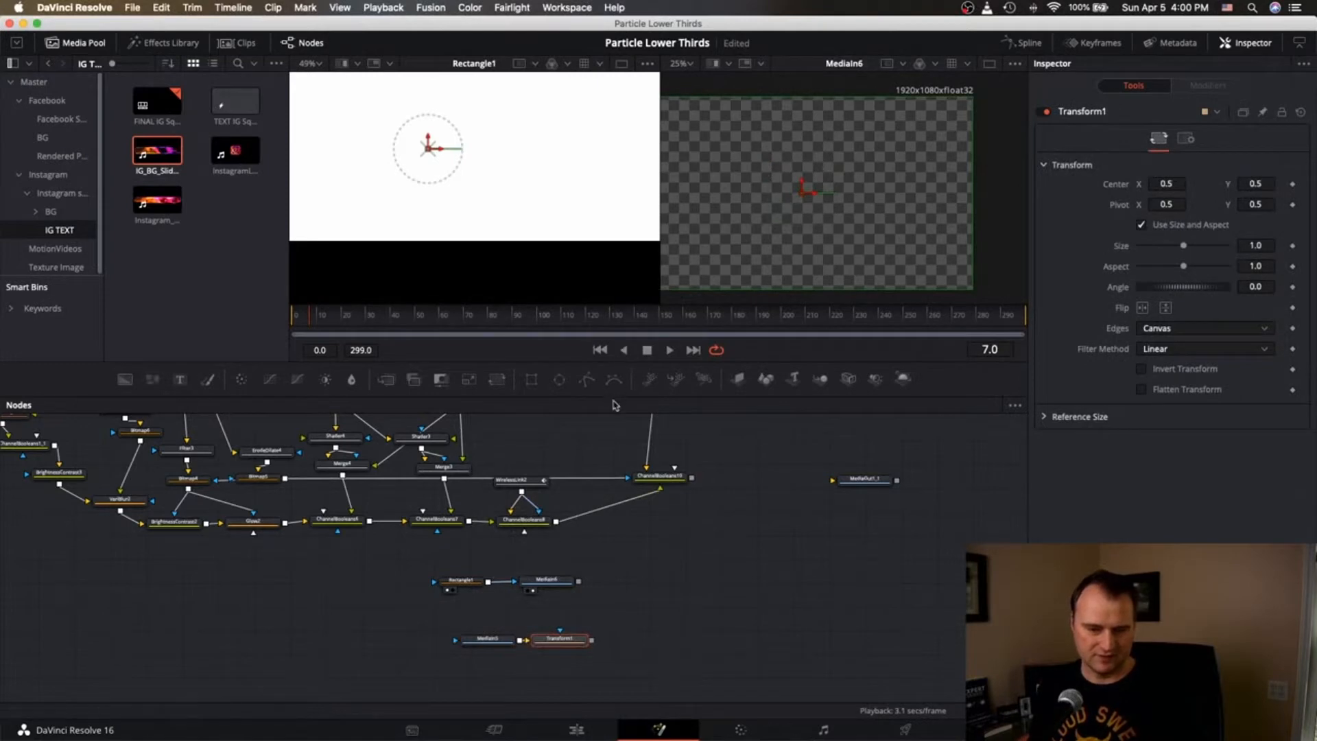
# Disable Rectangle1 and merge Transform1 over MediaIn6 in a new Merge6, viewed on the right.
pyautogui.click(461, 580)
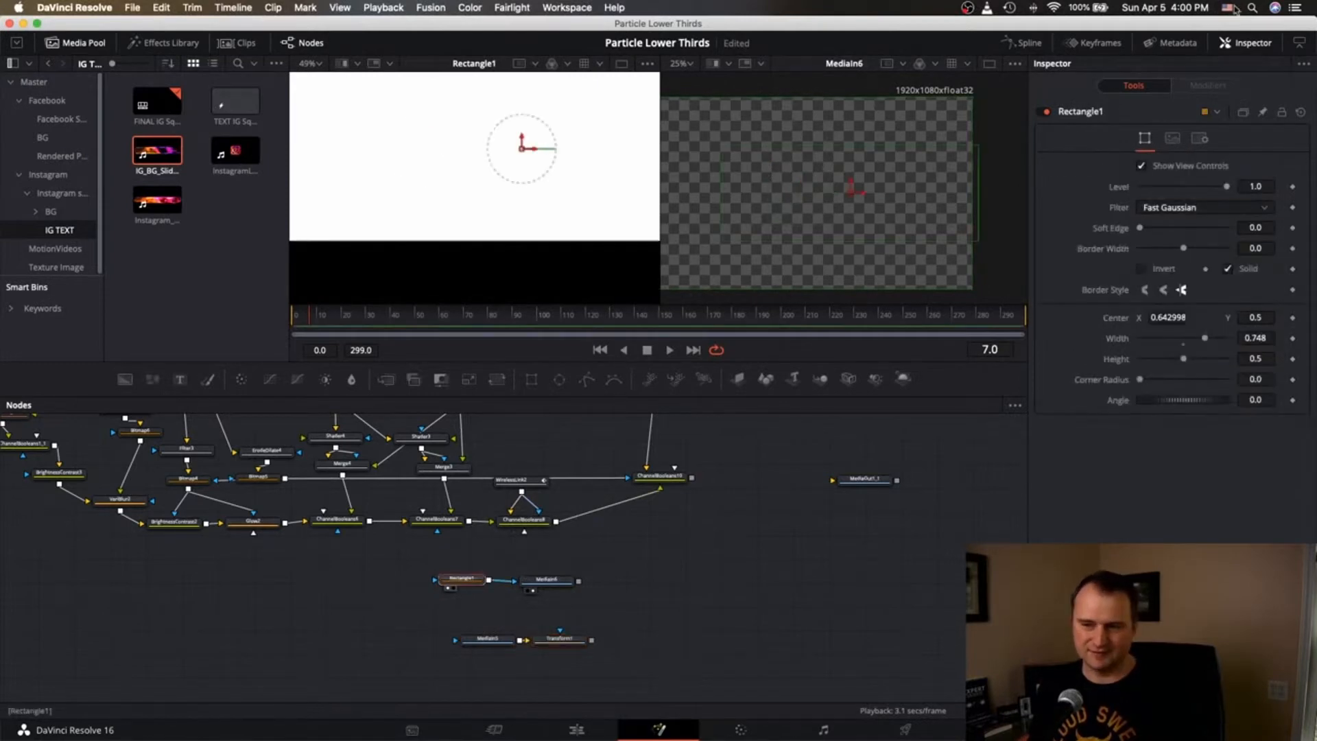
pyautogui.click(1046, 112)
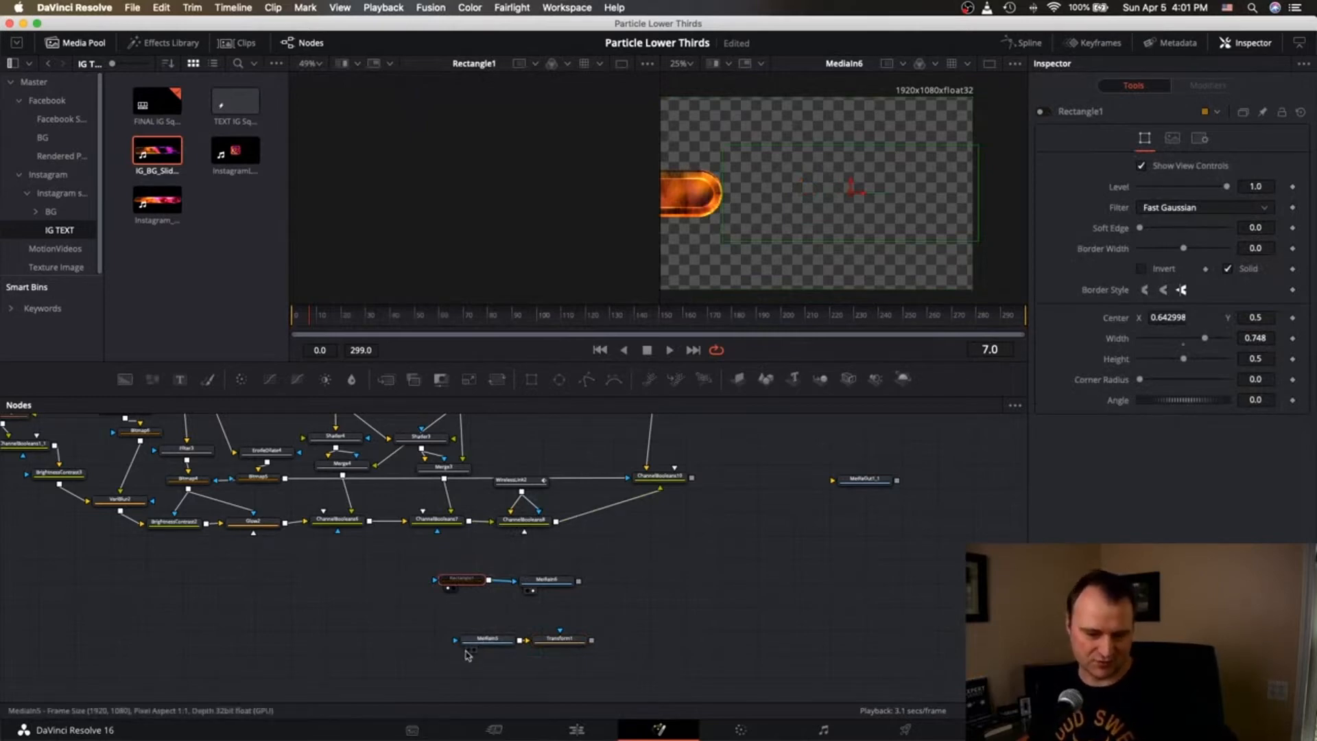
pyautogui.click(557, 647)
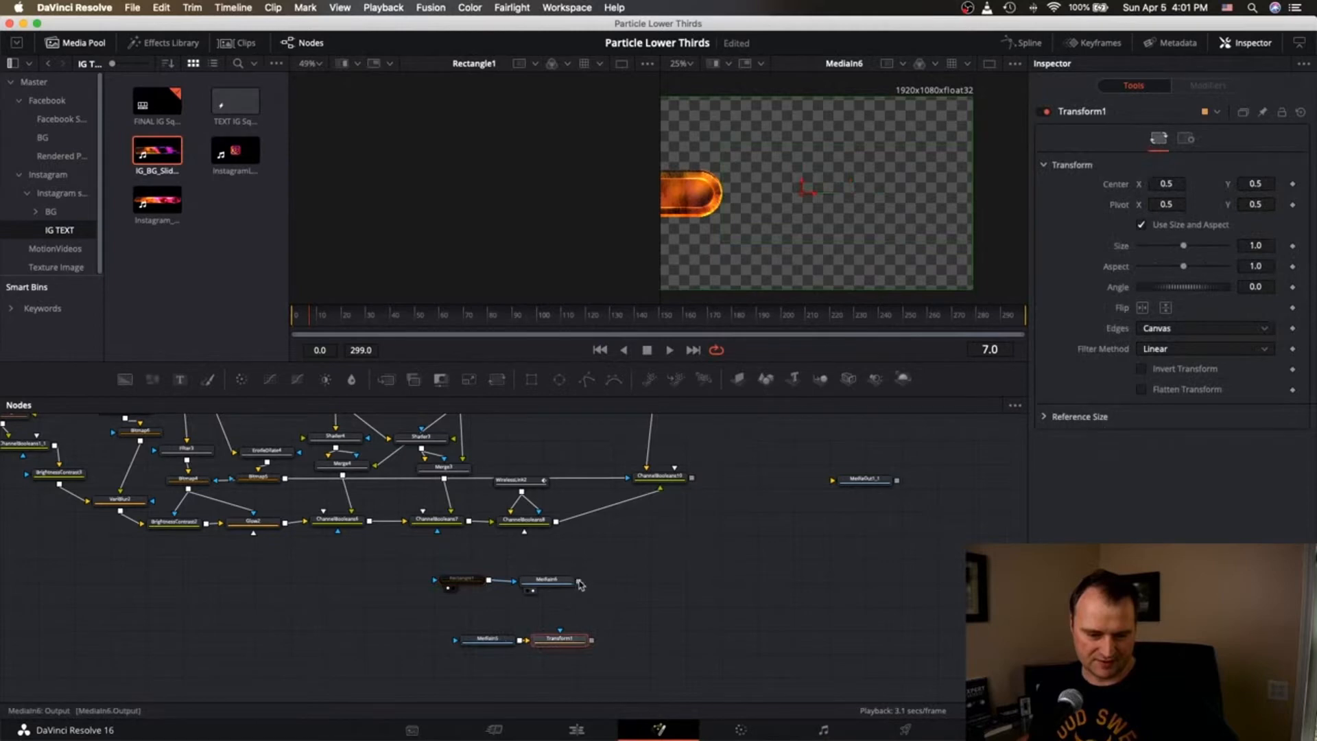
pyautogui.moveTo(579, 581); pyautogui.dragTo(617, 637)
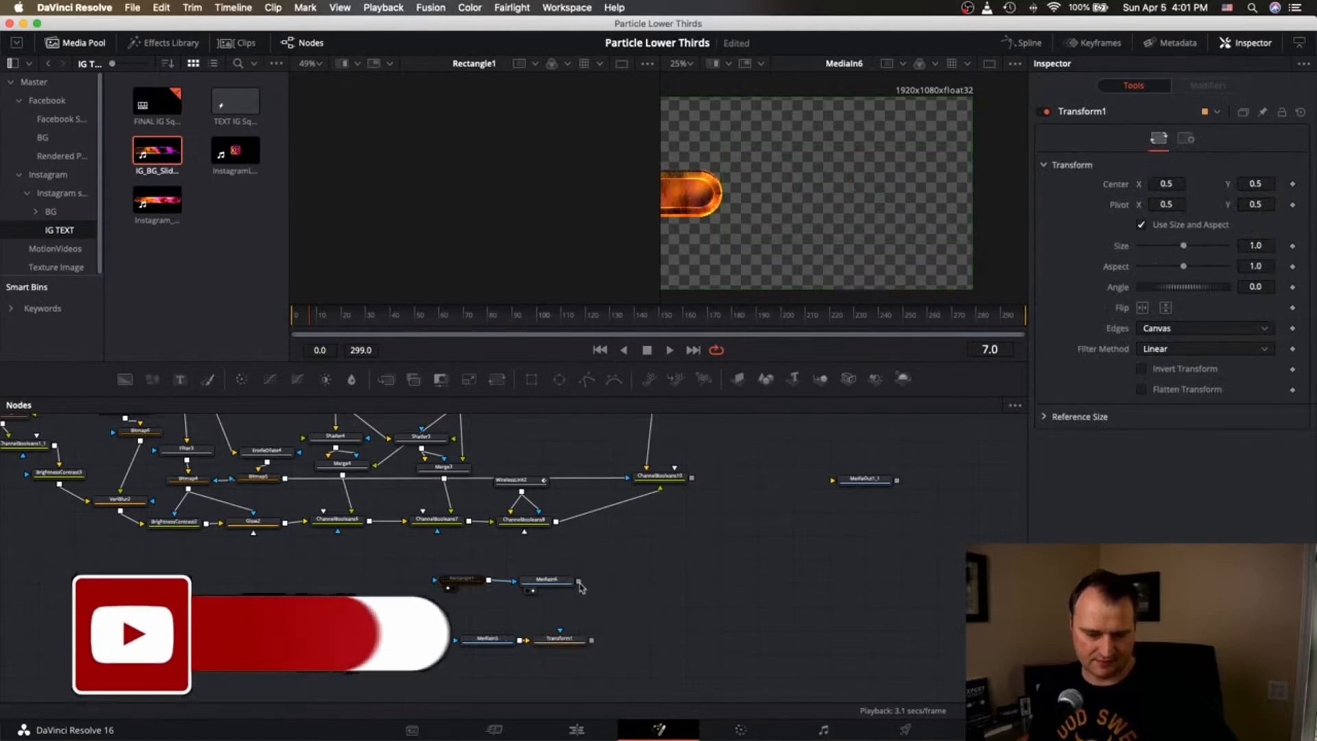
pyautogui.moveTo(579, 581); pyautogui.dragTo(591, 640)
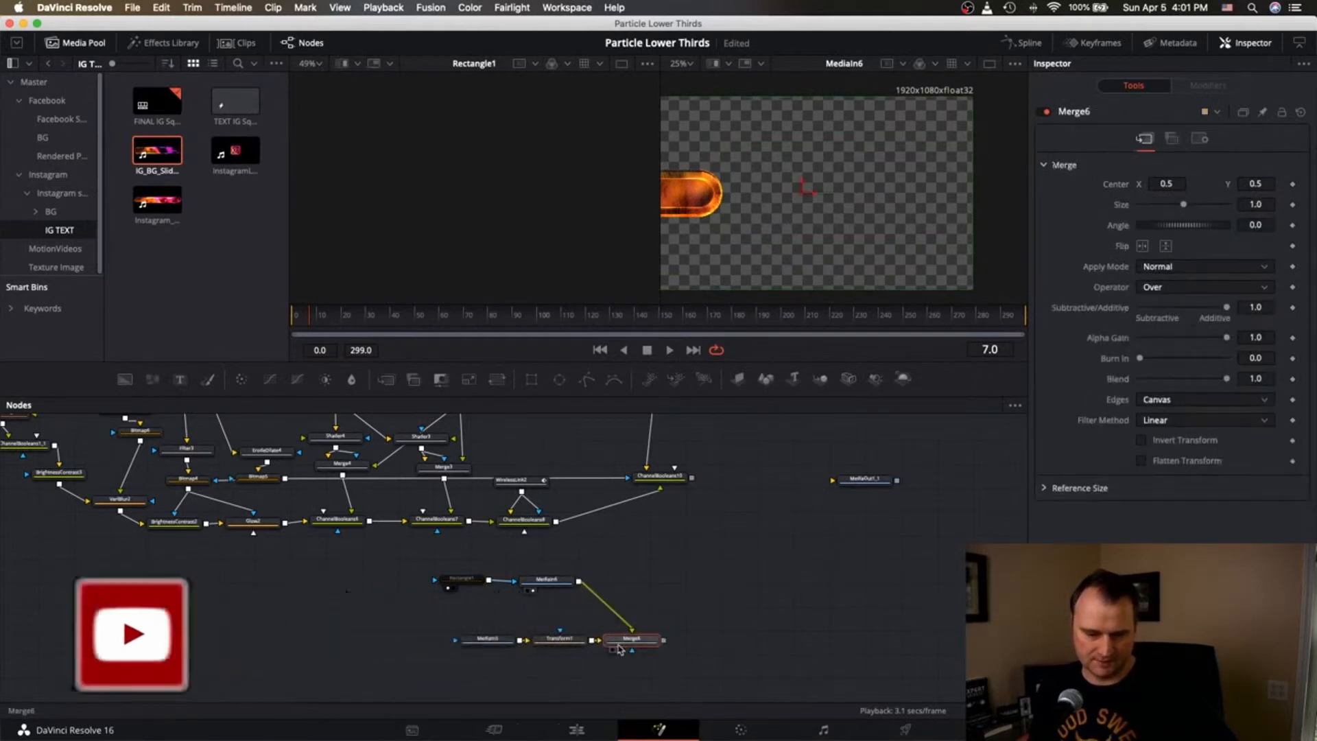
pyautogui.press('2')
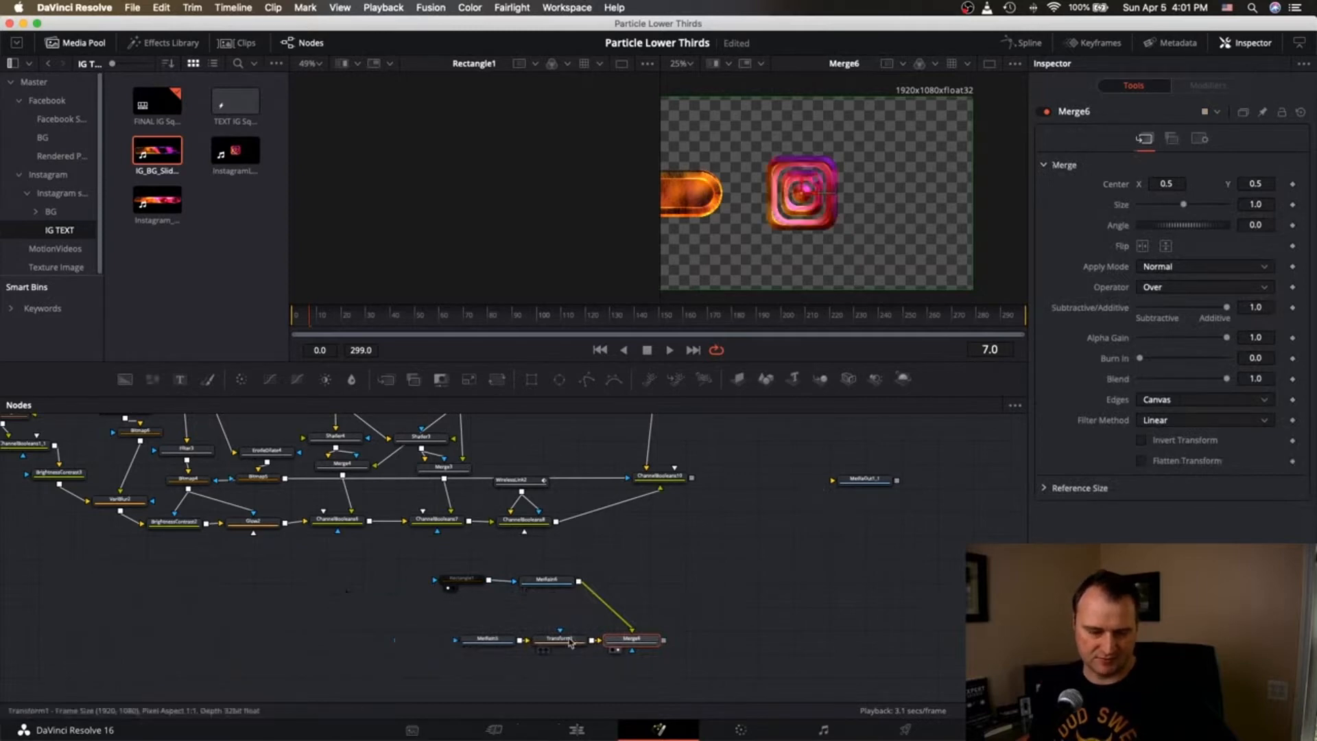
# Set Transform1's Center X to about 0.167 and re-enable Rectangle1.
pyautogui.click(560, 639)
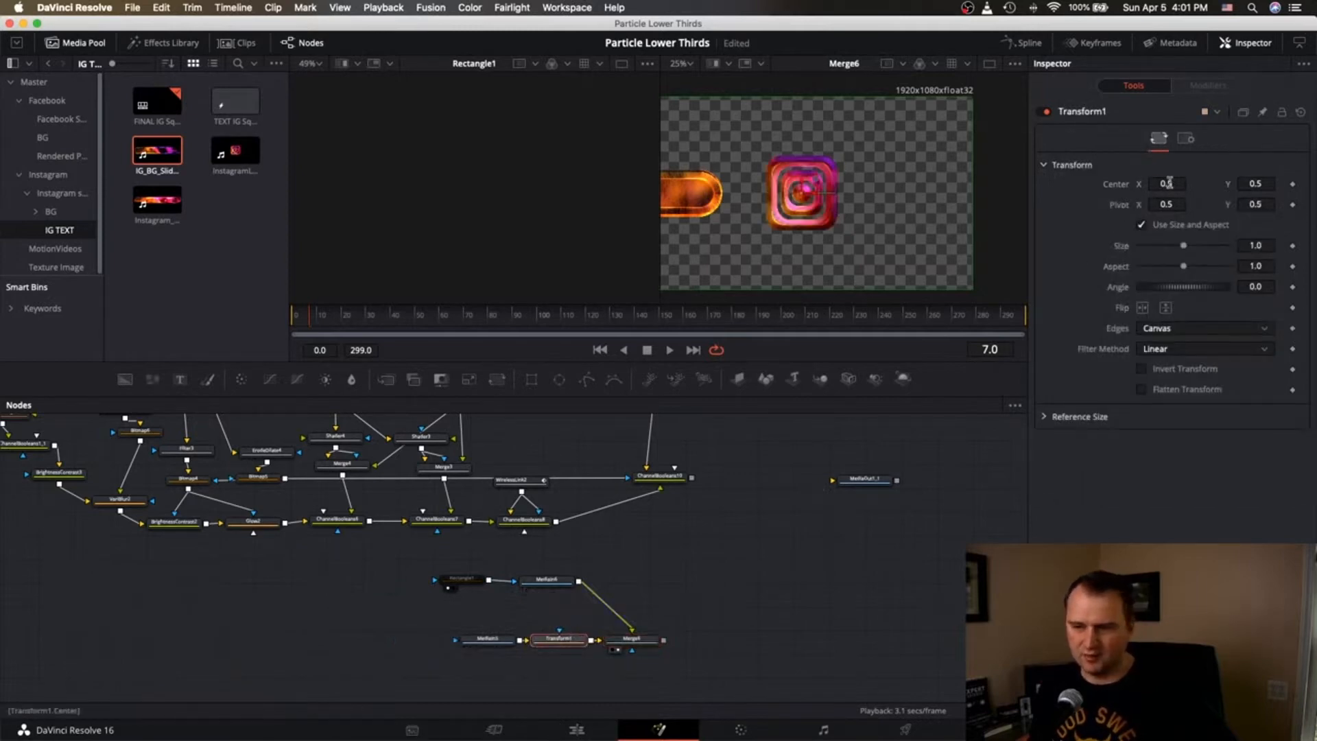
pyautogui.moveTo(1171, 183); pyautogui.dragTo(1117, 183)
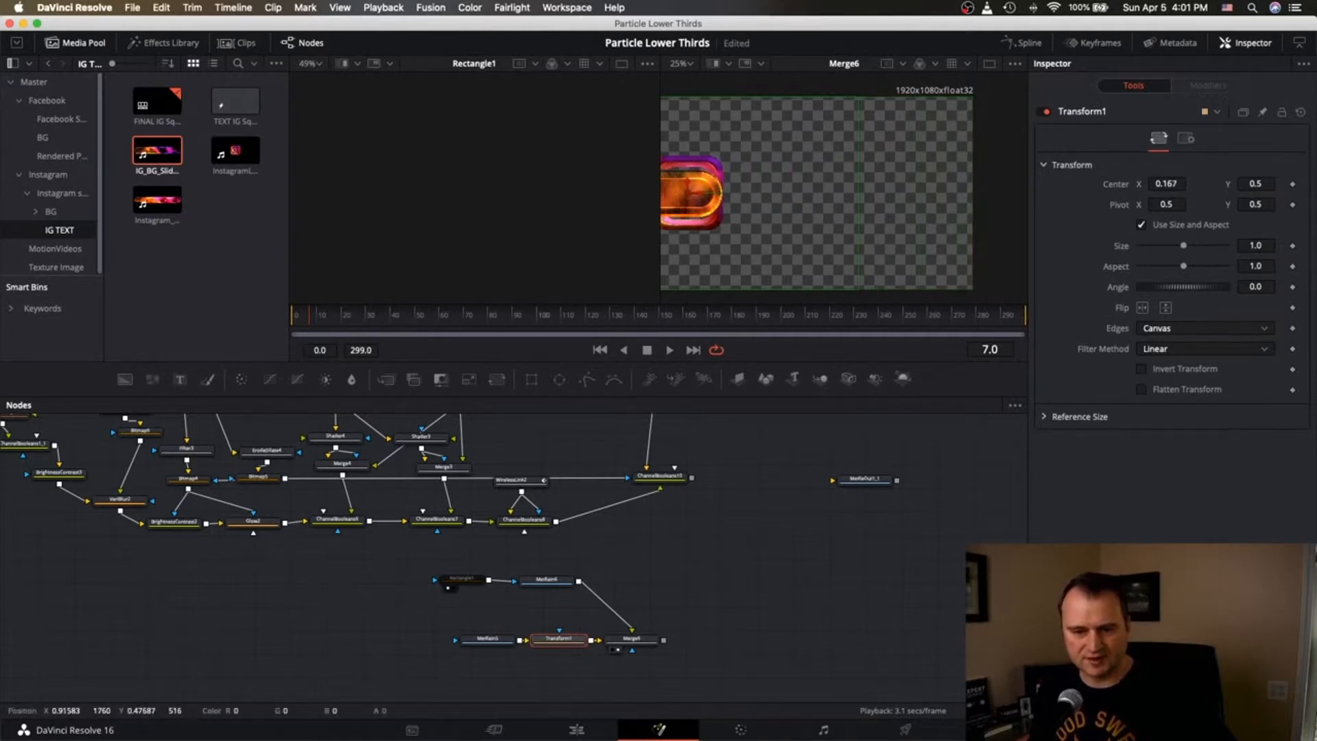
pyautogui.click(649, 641)
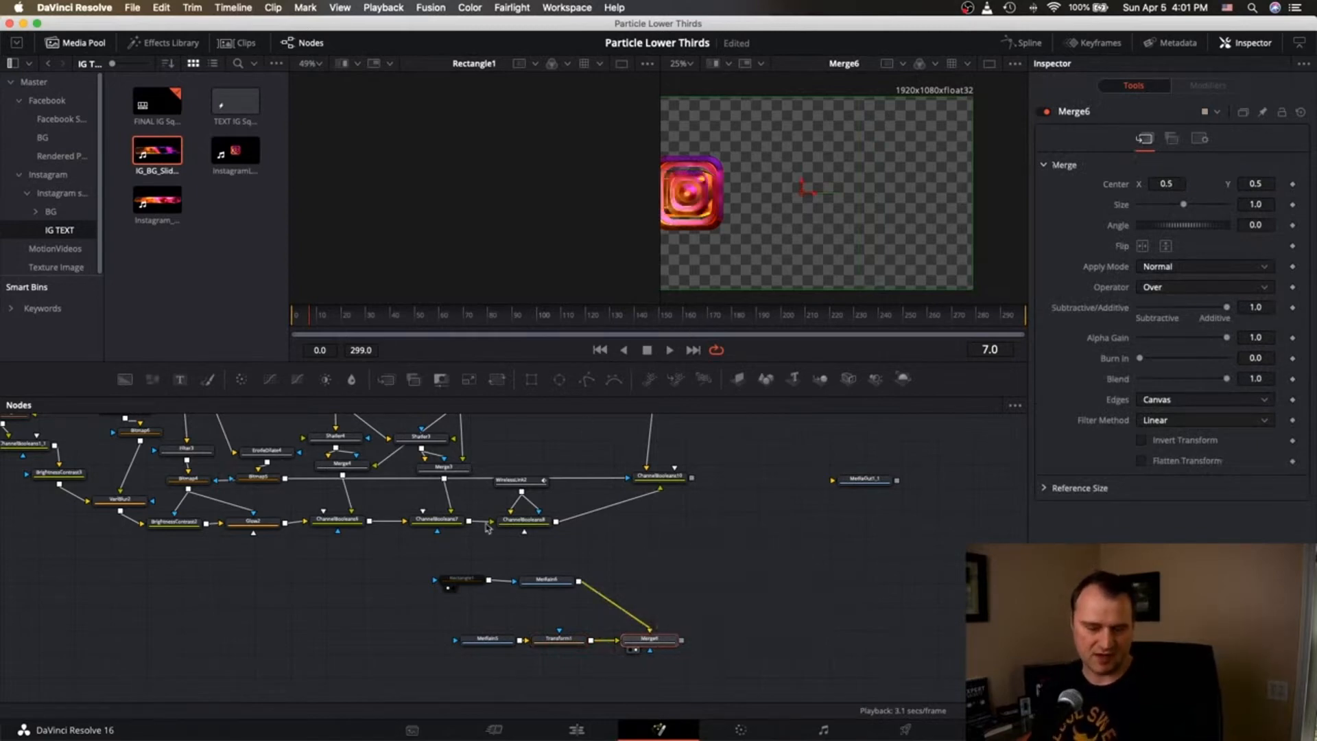
pyautogui.click(473, 580)
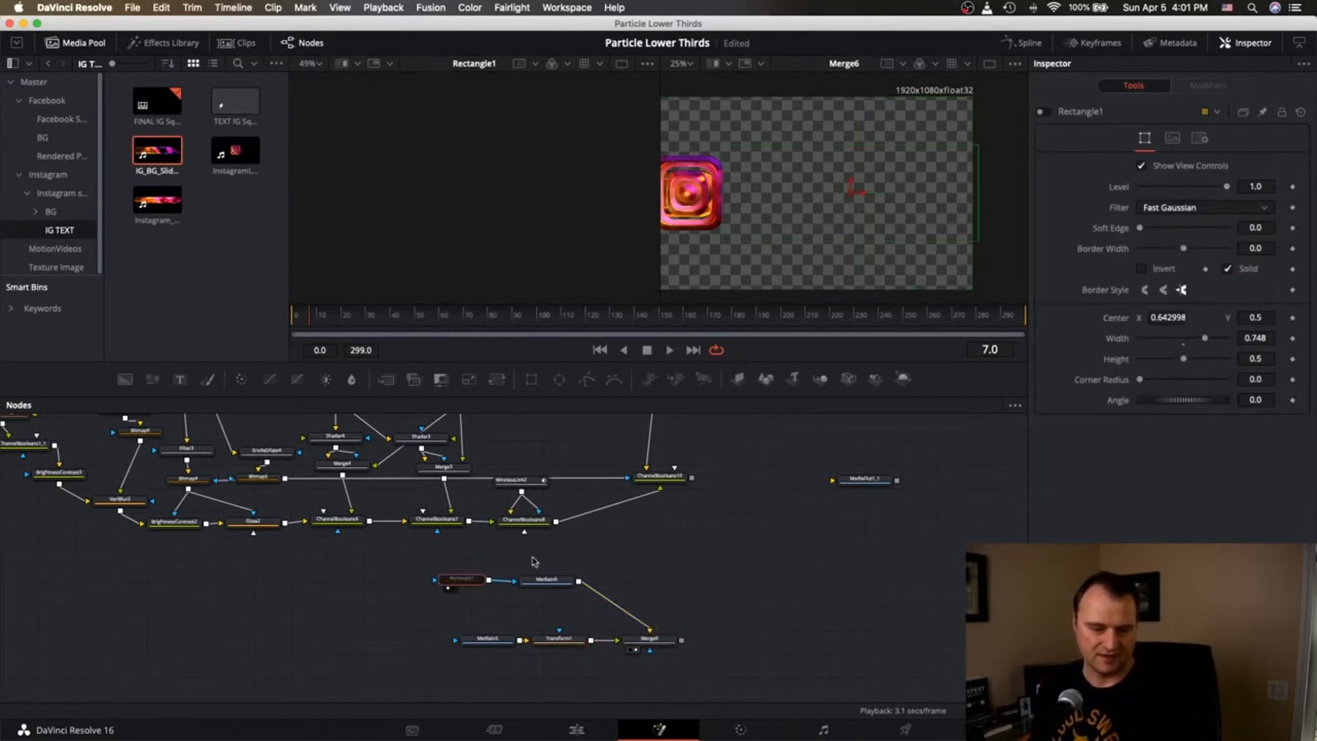
pyautogui.click(1044, 112)
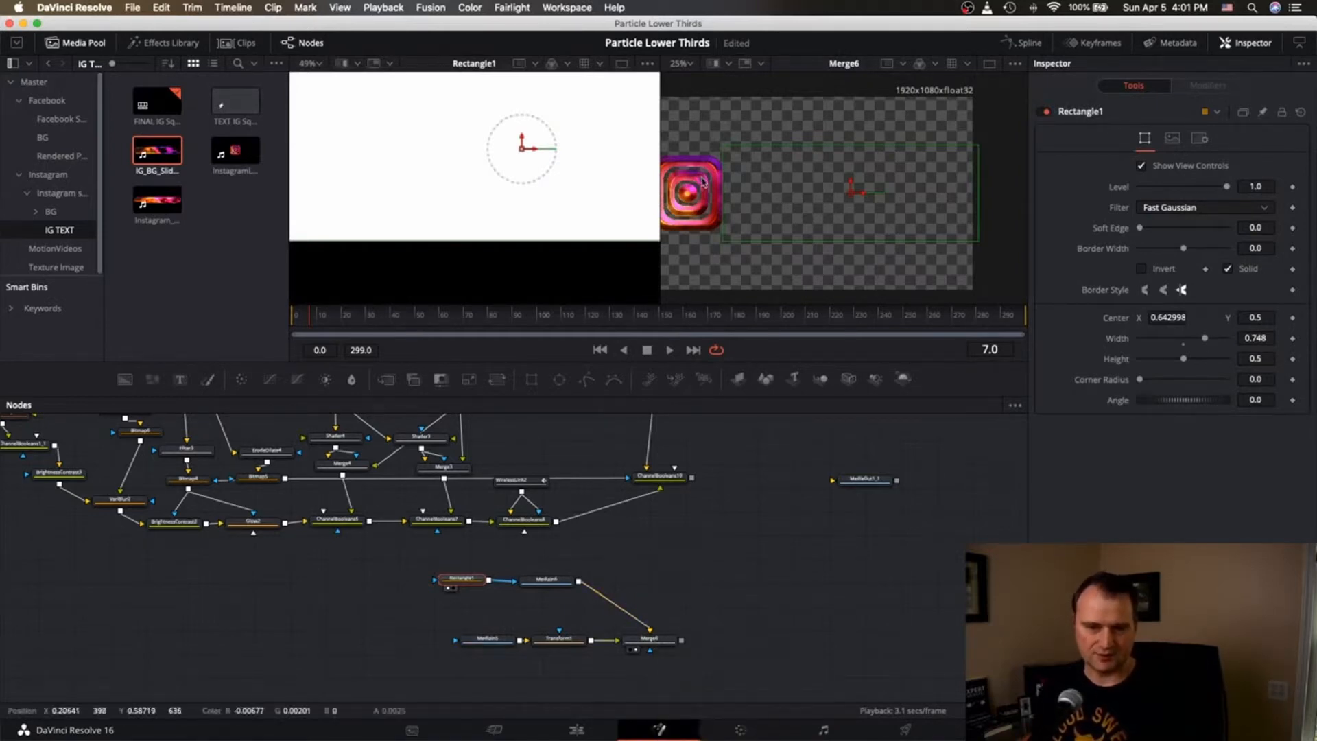
# Pan up to the text nodes and nudge the Social_Text node.
pyautogui.hscroll(5, 708, 591)
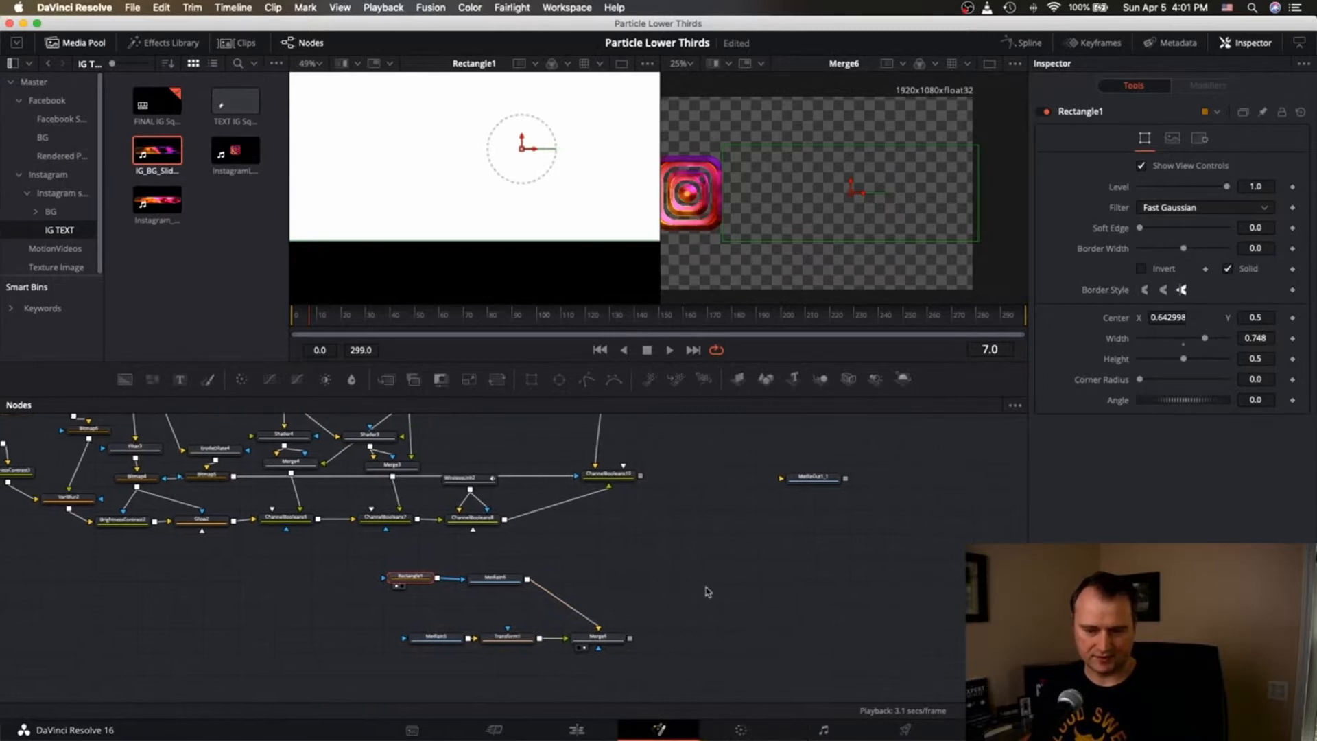
pyautogui.scroll(1, 707, 591)
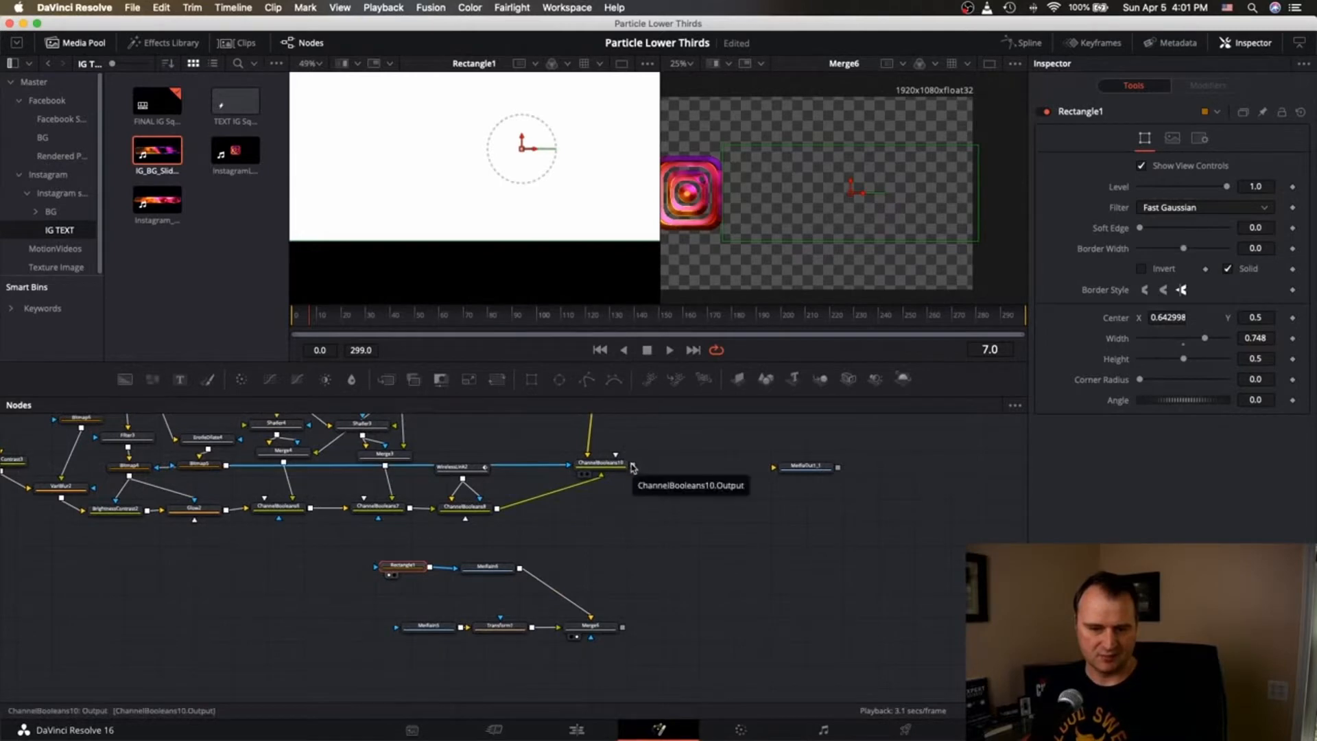
pyautogui.scroll(10, 632, 468)
pyautogui.hscroll(-20, 632, 468)
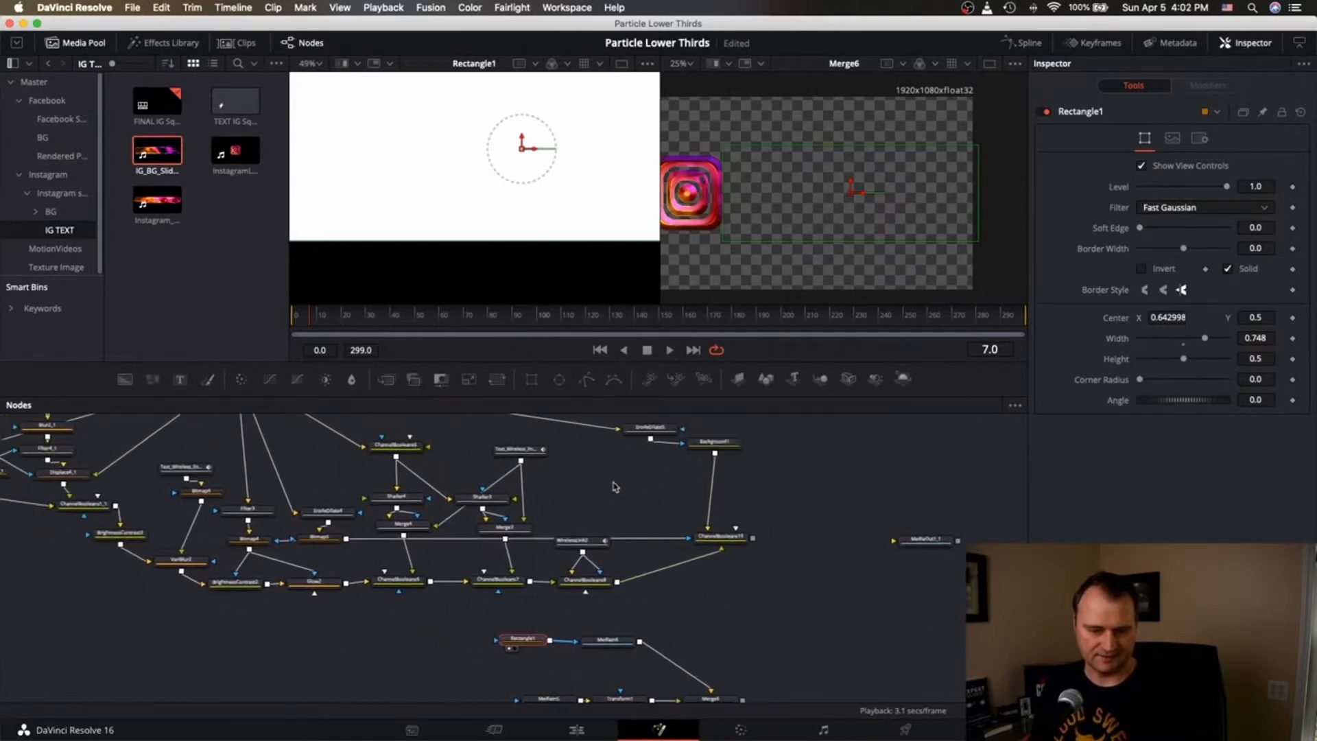
pyautogui.scroll(10, 613, 486)
pyautogui.hscroll(-2, 613, 486)
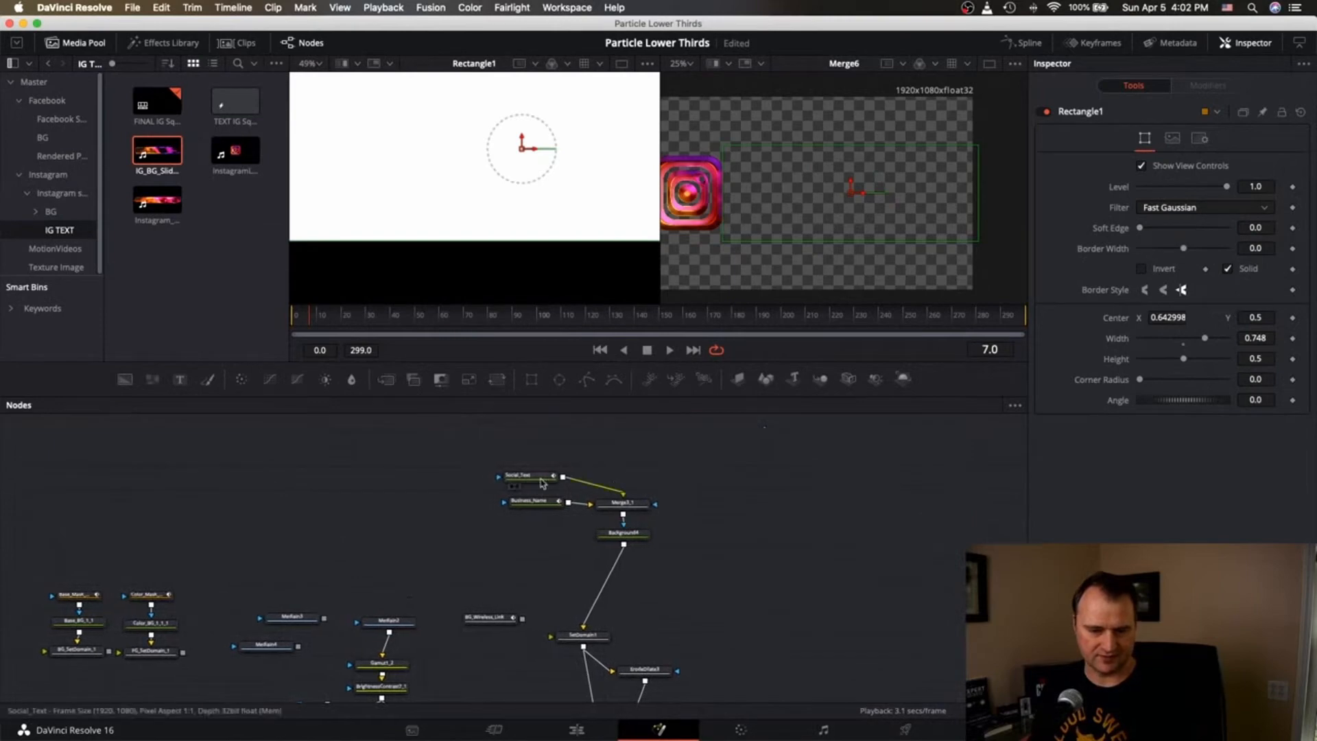
pyautogui.moveTo(542, 480); pyautogui.dragTo(553, 480)
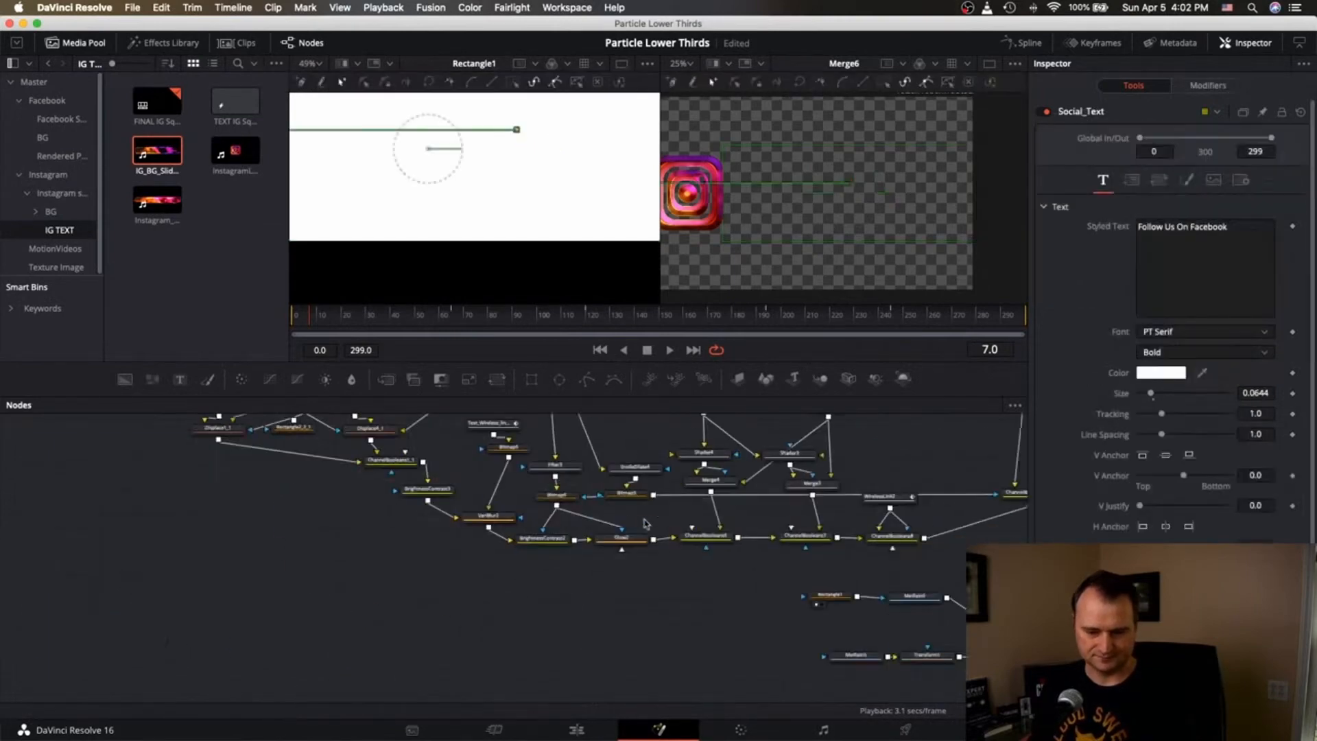
# Paste a copy of the Rectangle1 mask and connect it as Social_Text's mask.
pyautogui.click(754, 600)
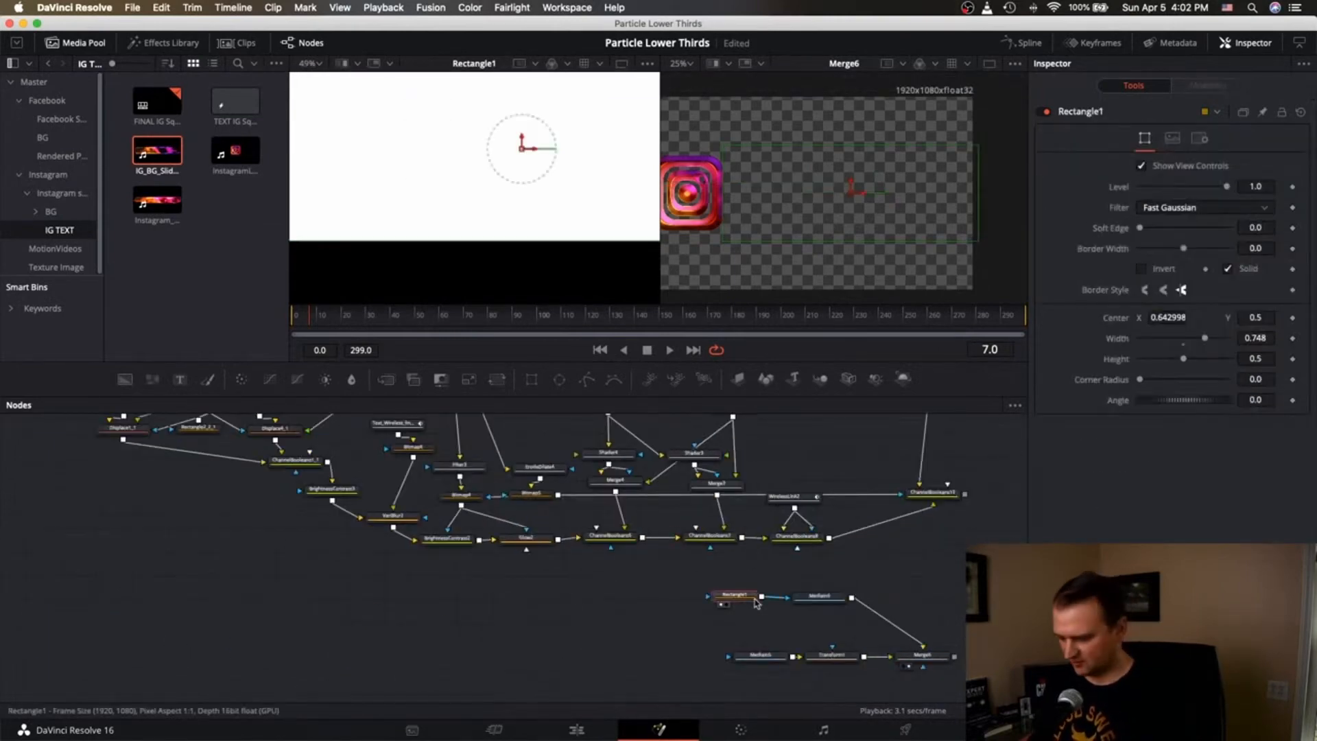
pyautogui.click(596, 613)
pyautogui.scroll(2, 540, 583)
pyautogui.scroll(5, 542, 584)
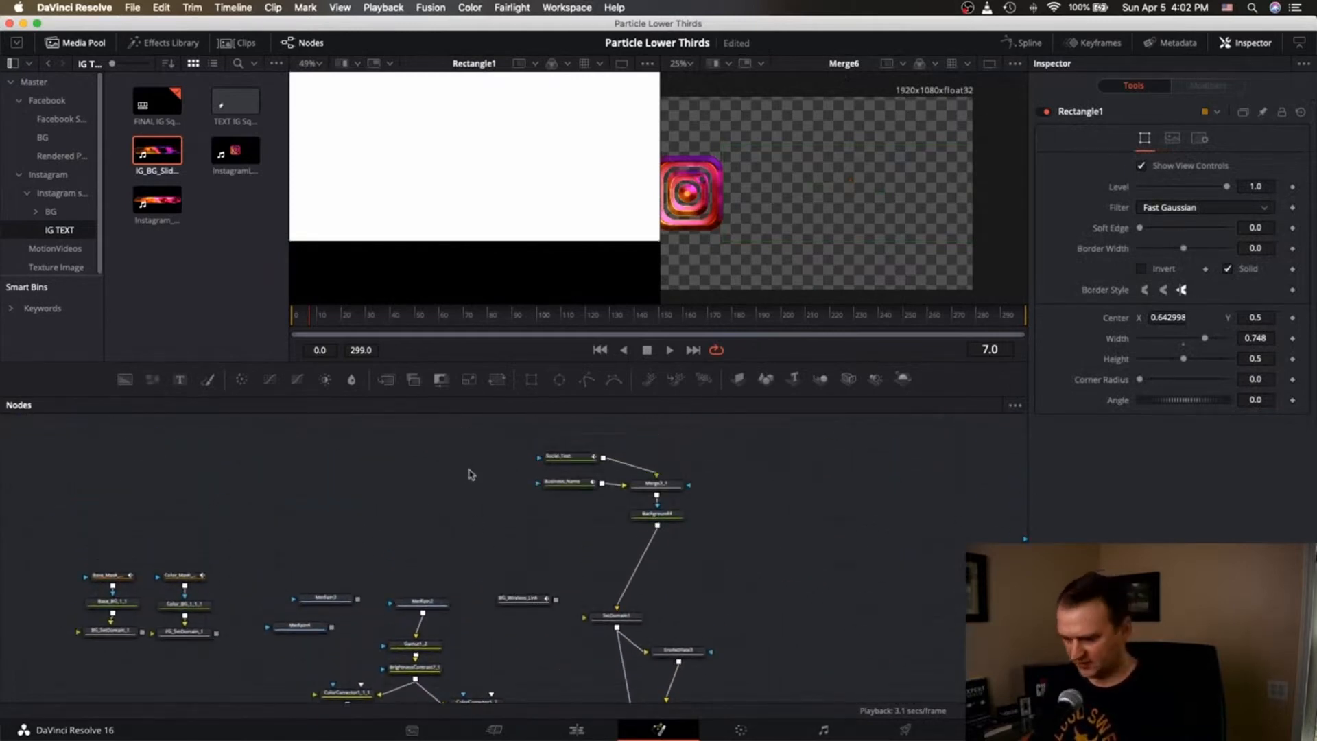
pyautogui.press('super+v')
pyautogui.moveTo(486, 470); pyautogui.dragTo(538, 483)
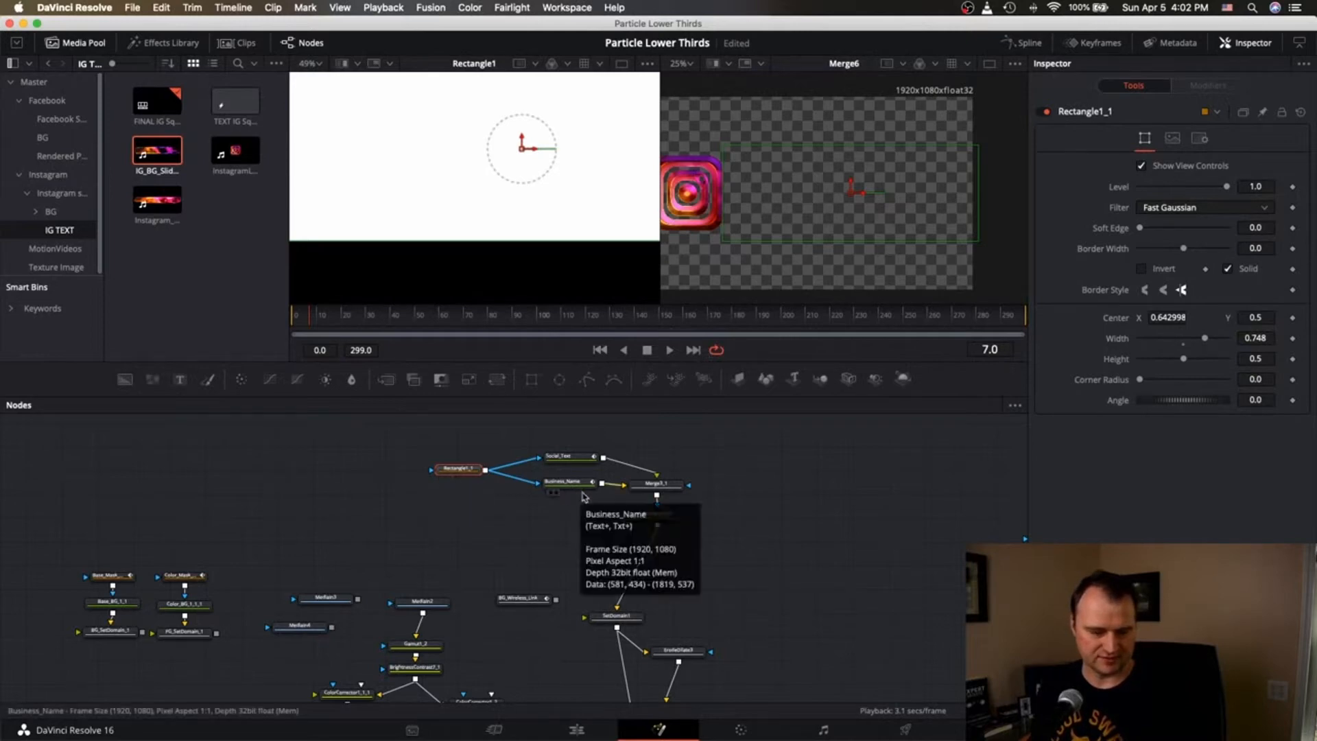
# Check Business_Name and Social_Text with Rectangle1_1 disabled, then load Social_Text's settings.
pyautogui.scroll(-5, 583, 496)
pyautogui.scroll(5, 584, 496)
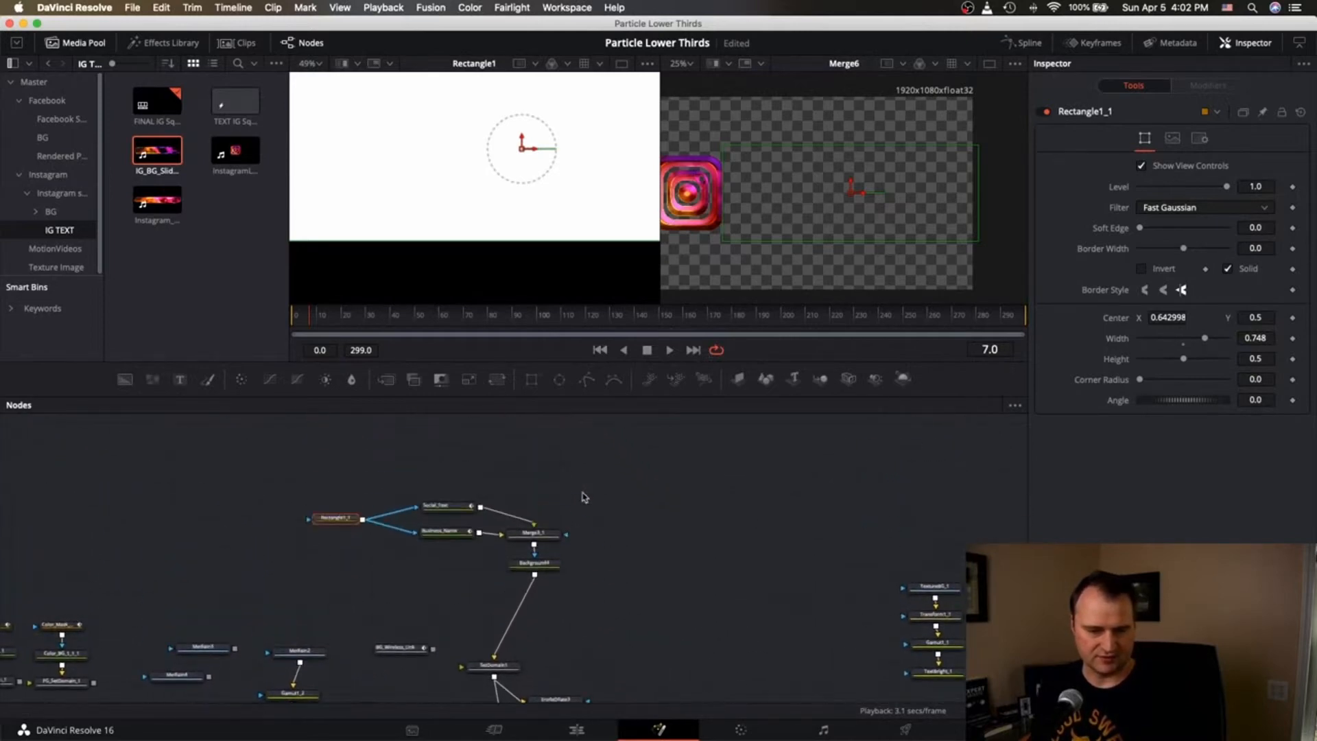
pyautogui.click(430, 541)
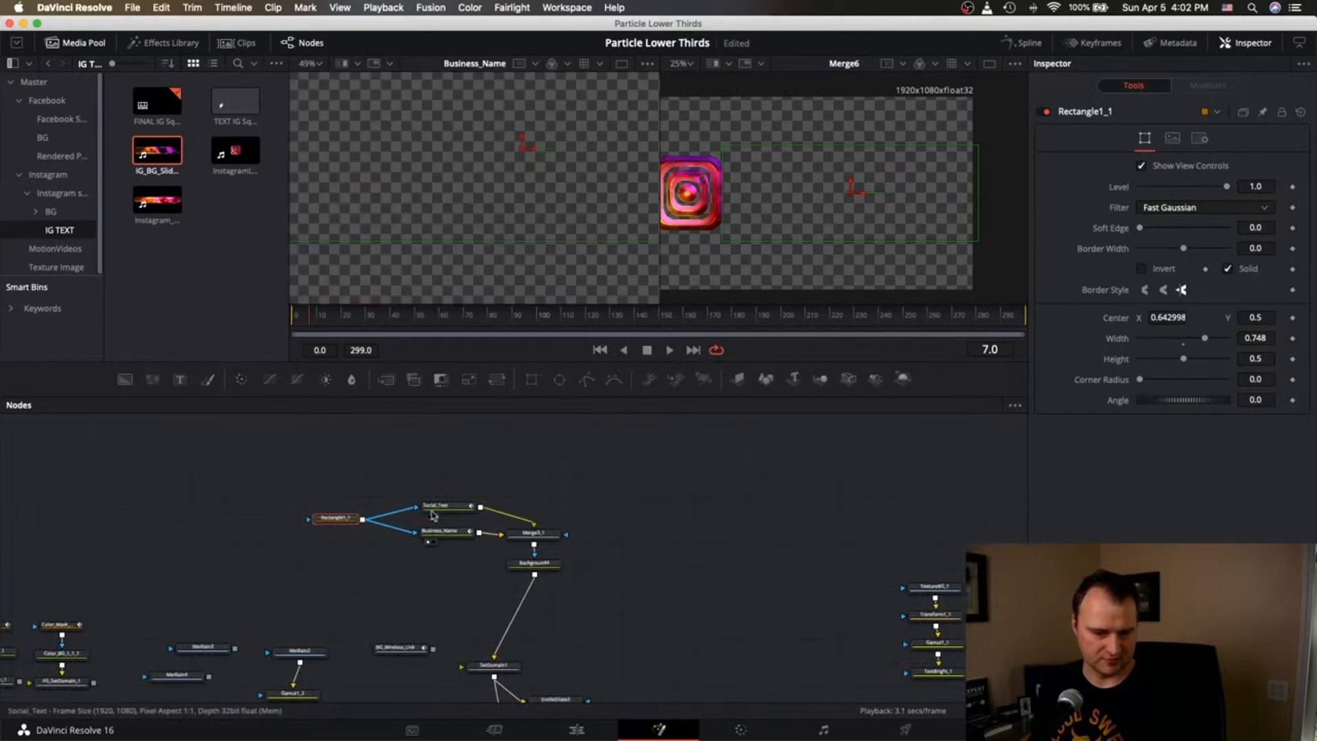
pyautogui.scroll(-4, 515, 240)
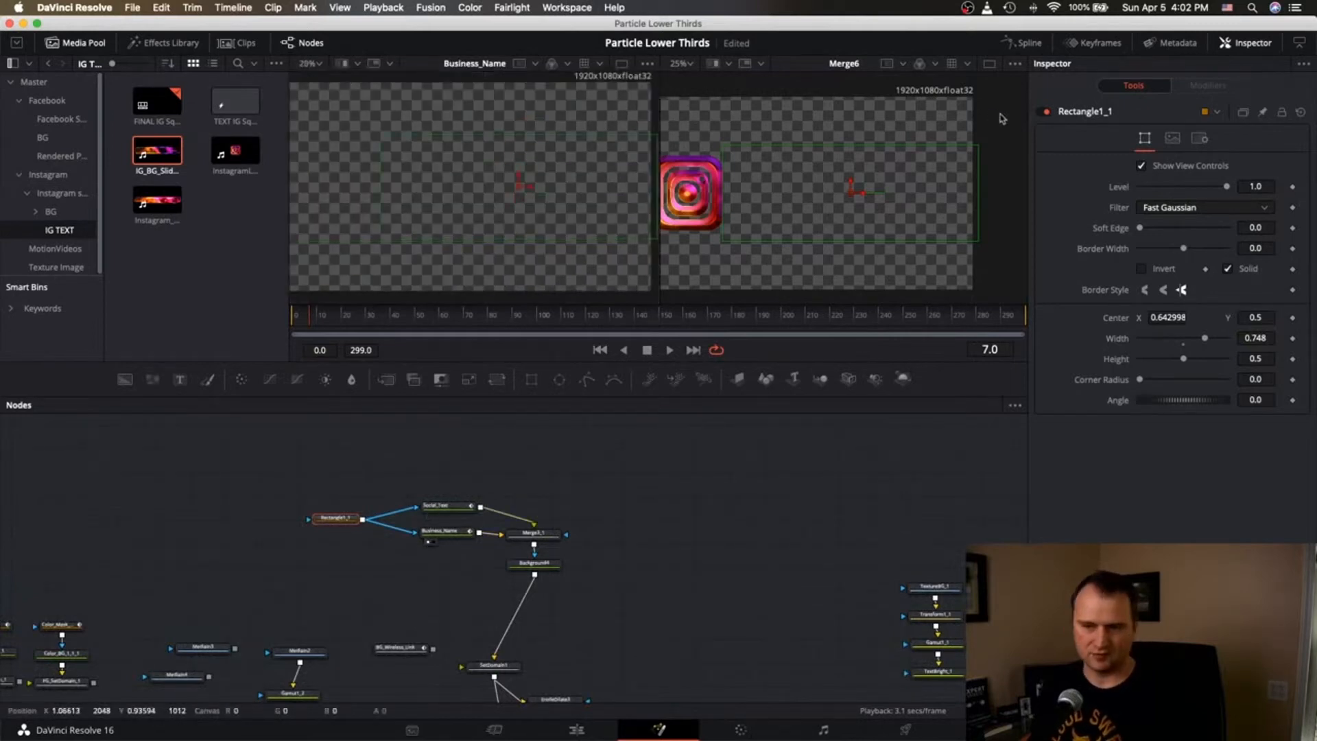
pyautogui.click(1047, 113)
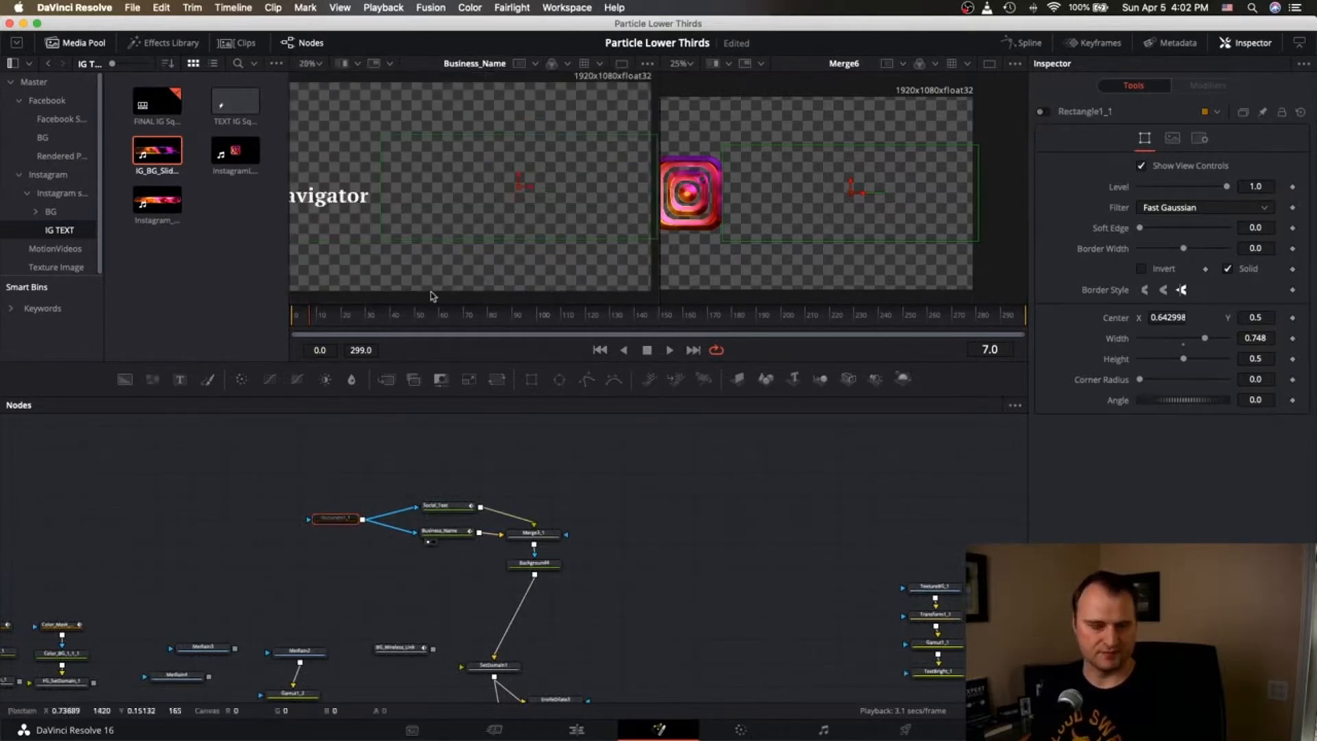
pyautogui.click(427, 516)
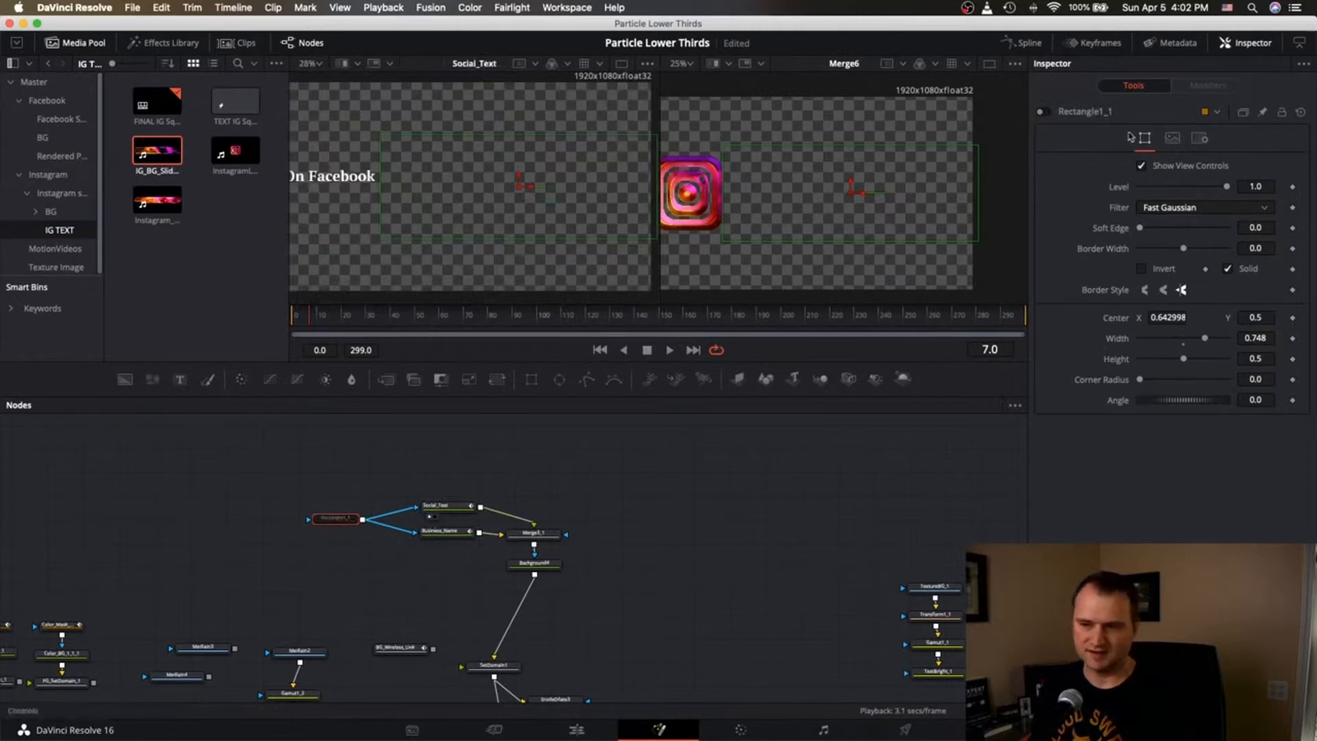
pyautogui.click(1046, 113)
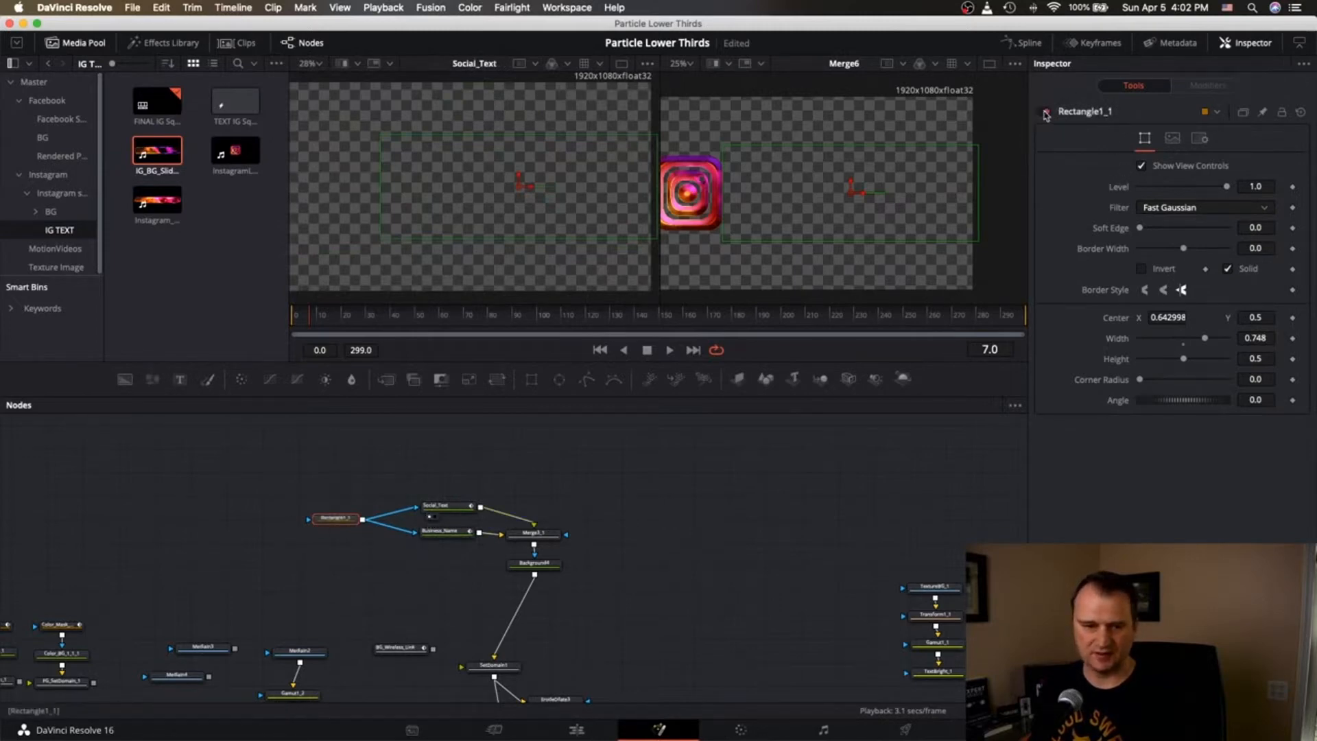
pyautogui.click(1046, 113)
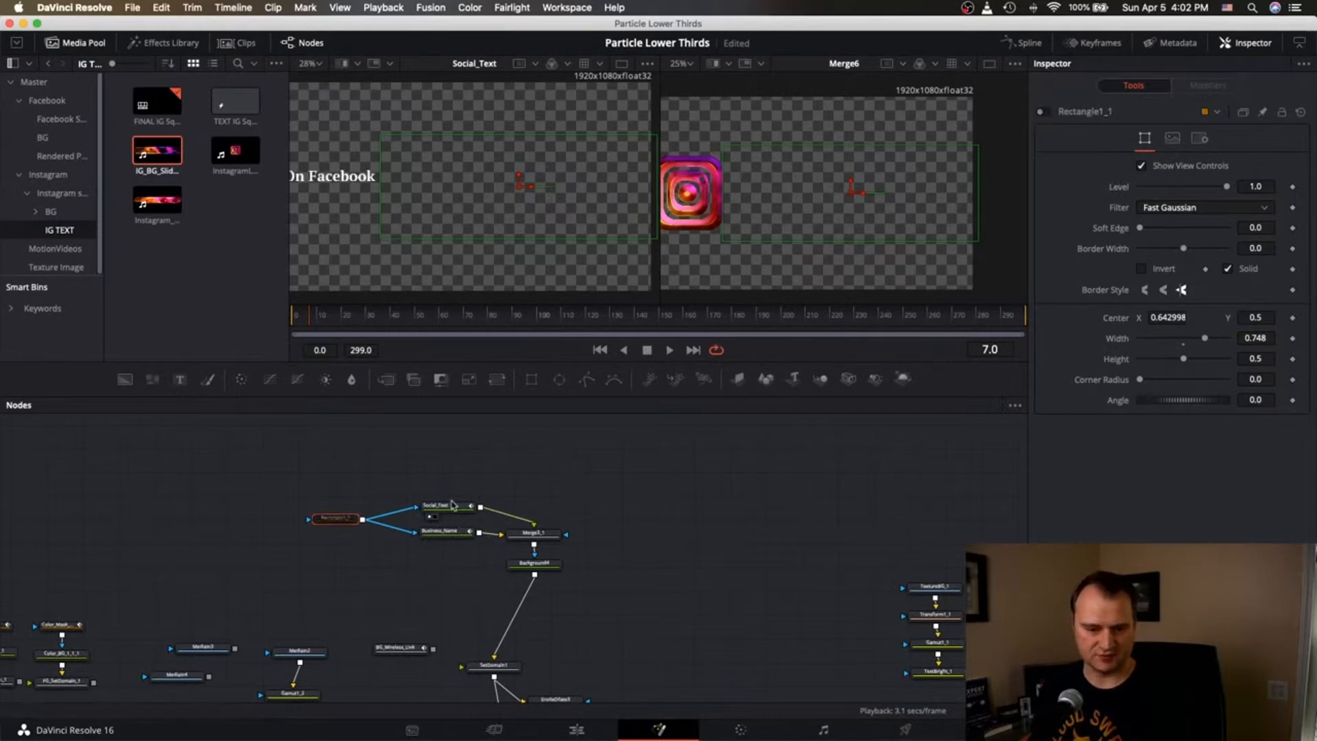
pyautogui.click(458, 507)
# Replace 'Facebook' with 'Instagram' in the Social_Text line.
pyautogui.click(1236, 226)
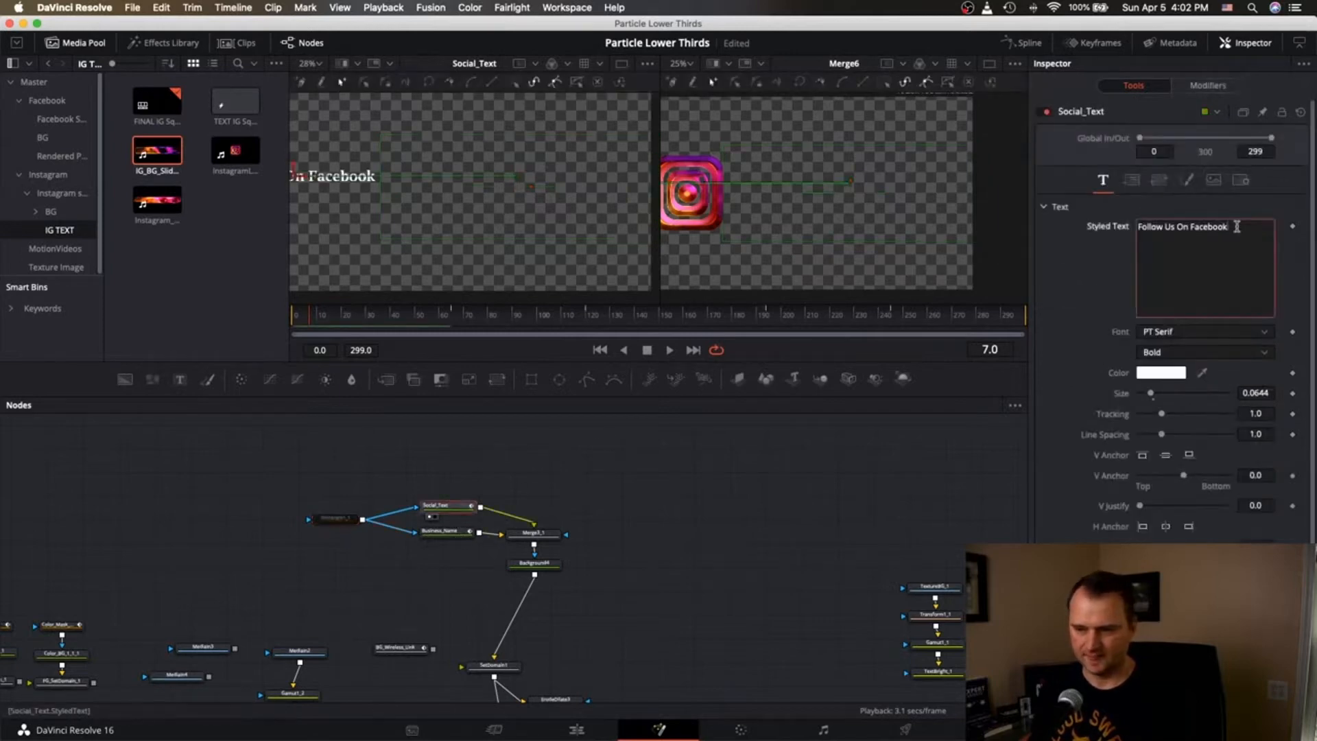
pyautogui.press('BackSpace')
pyautogui.press('BackSpace')
pyautogui.press('BackSpace')
pyautogui.press('BackSpace')
pyautogui.press('BackSpace')
pyautogui.press('BackSpace')
pyautogui.press('BackSpace')
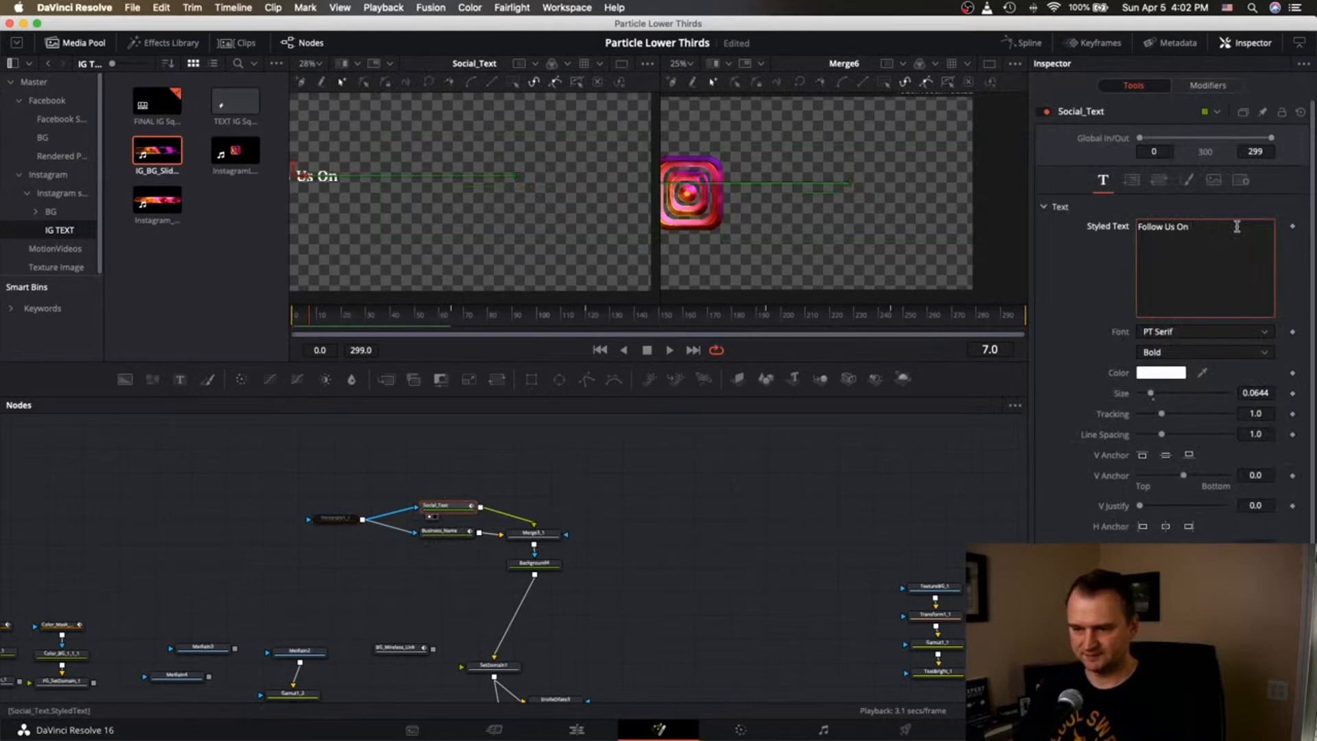
pyautogui.write('Instagram')
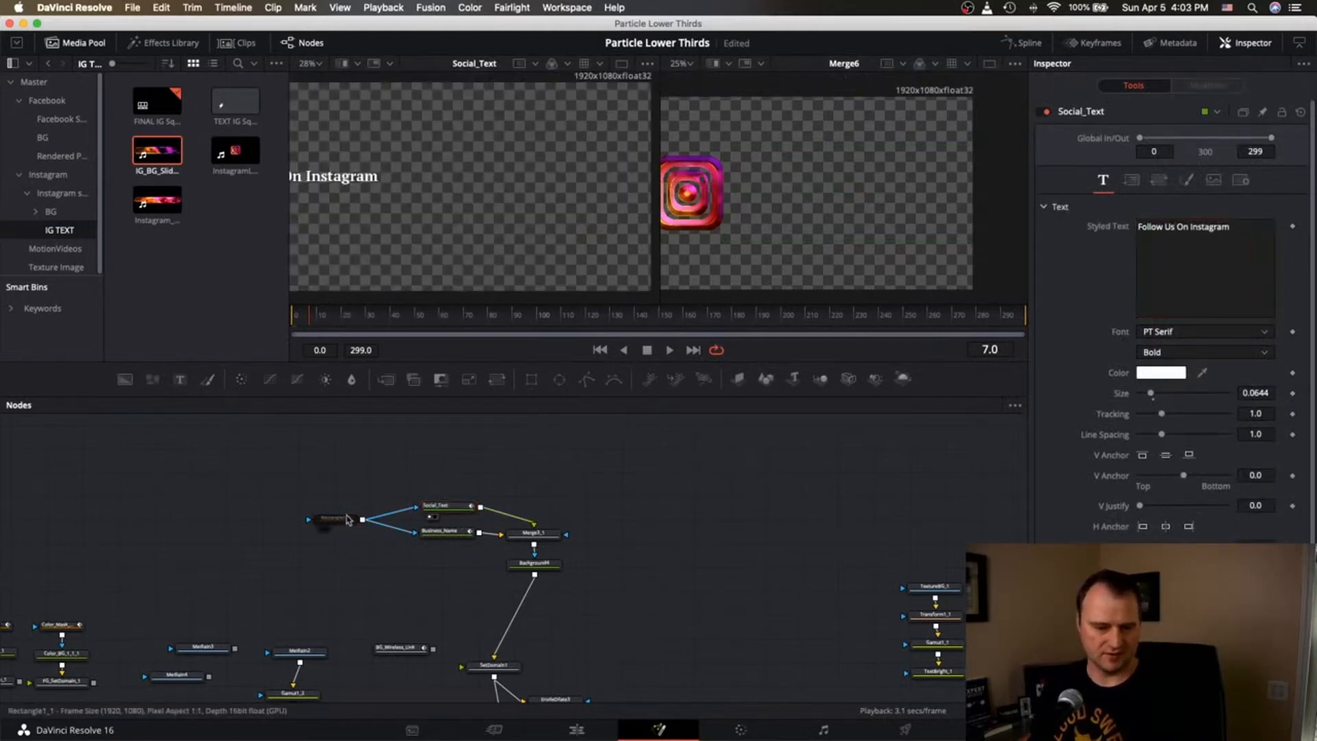
# Re-enable the Rectangle1_1 mask.
pyautogui.click(348, 519)
pyautogui.click(1042, 113)
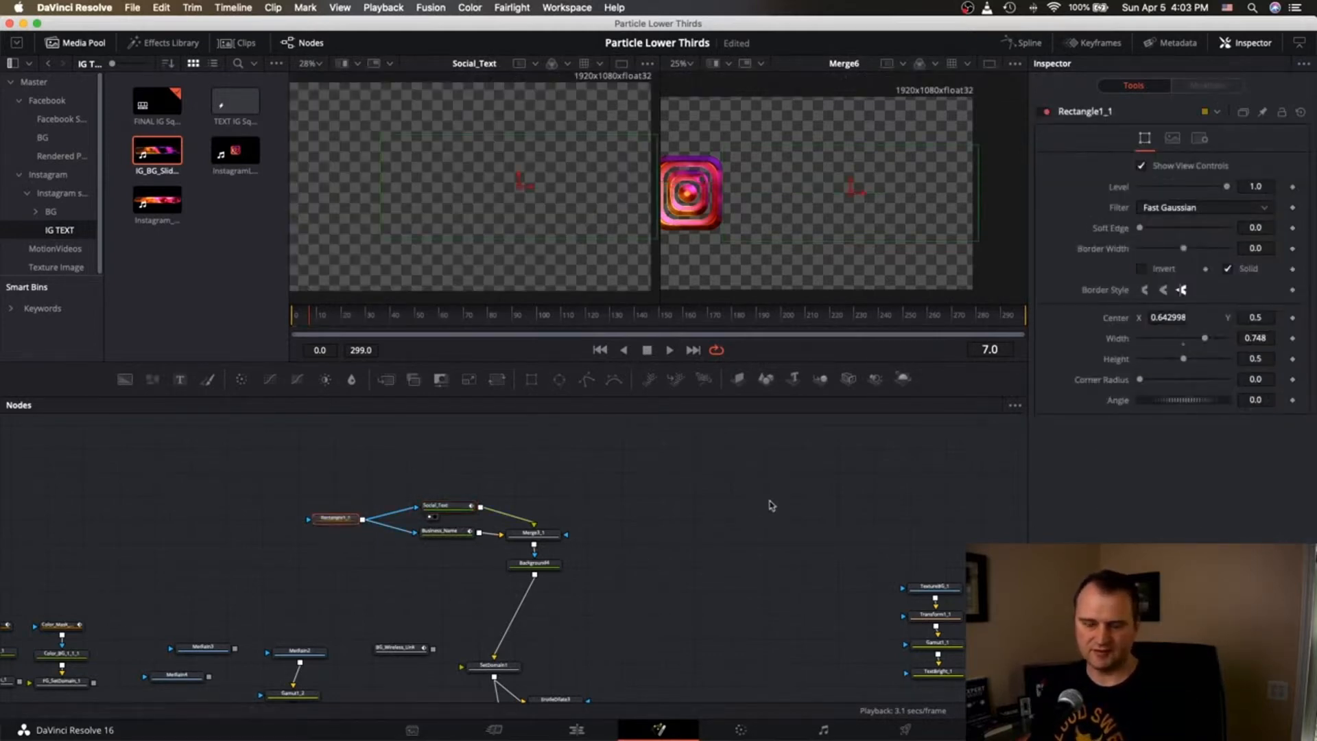
pyautogui.hscroll(8, 772, 506)
pyautogui.scroll(-10, 772, 506)
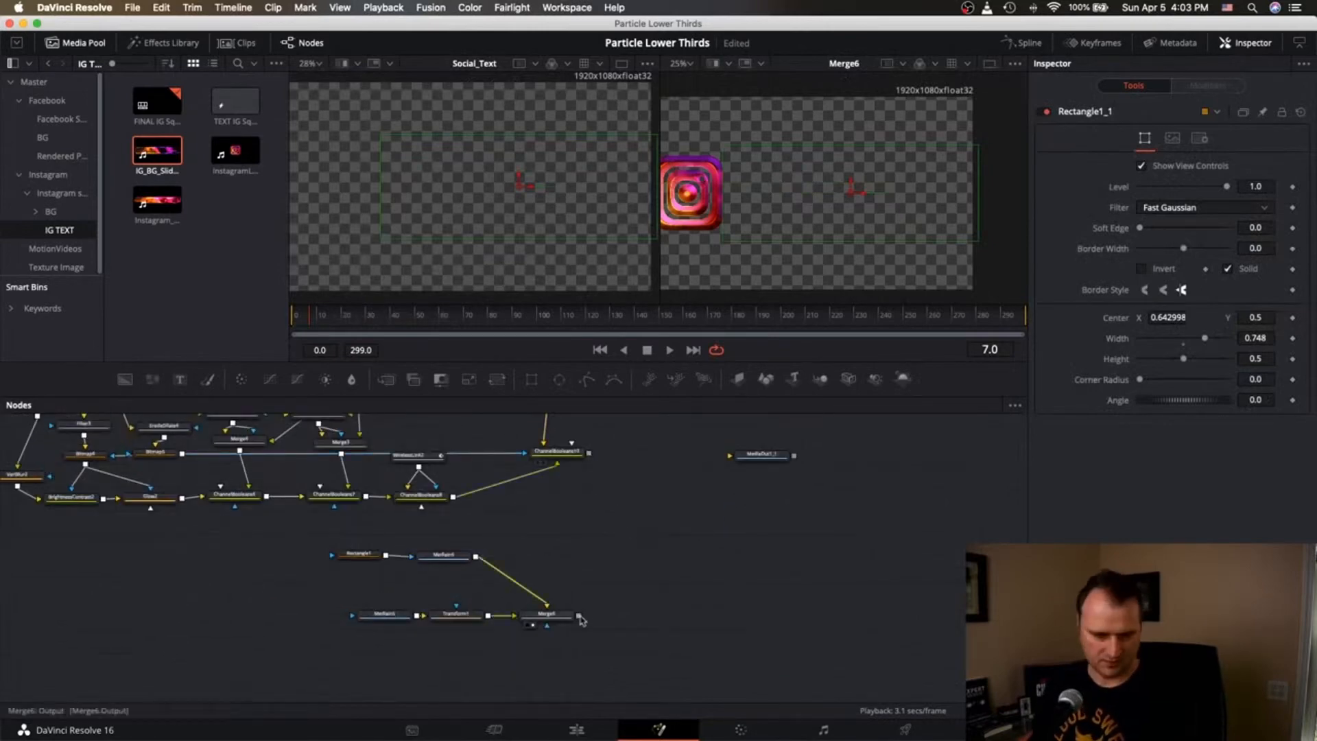
# Merge ChannelBooleans10's bar with Merge6's logo into a new Merge7 node.
pyautogui.moveTo(578, 616); pyautogui.dragTo(590, 454)
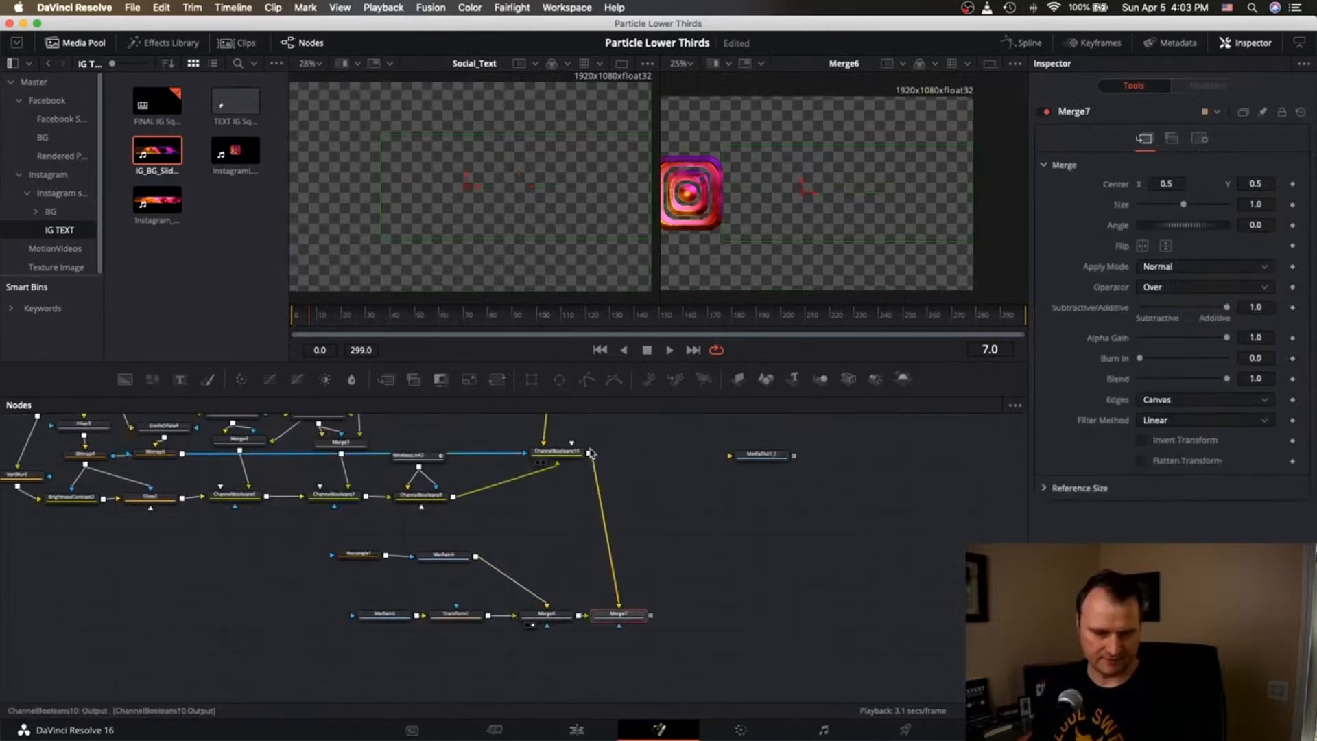
pyautogui.moveTo(626, 619); pyautogui.dragTo(666, 615)
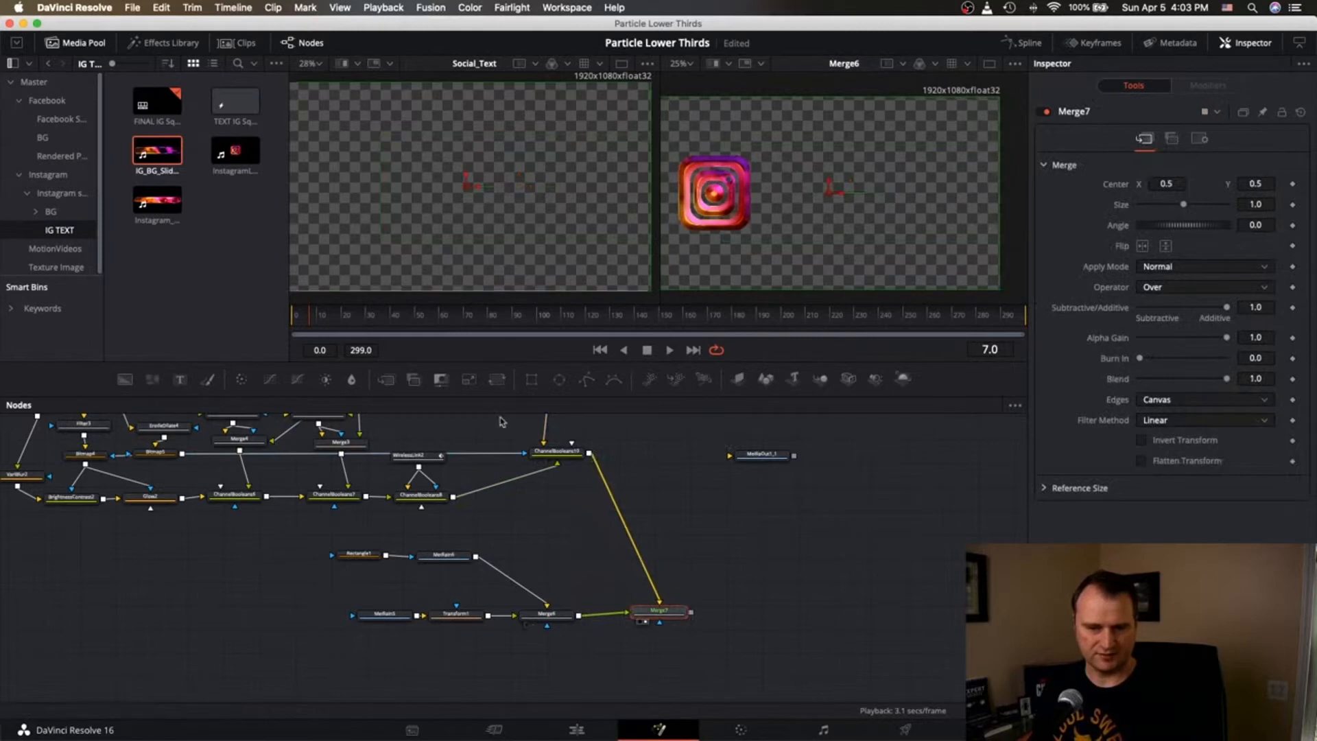
pyautogui.scroll(10, 499, 425)
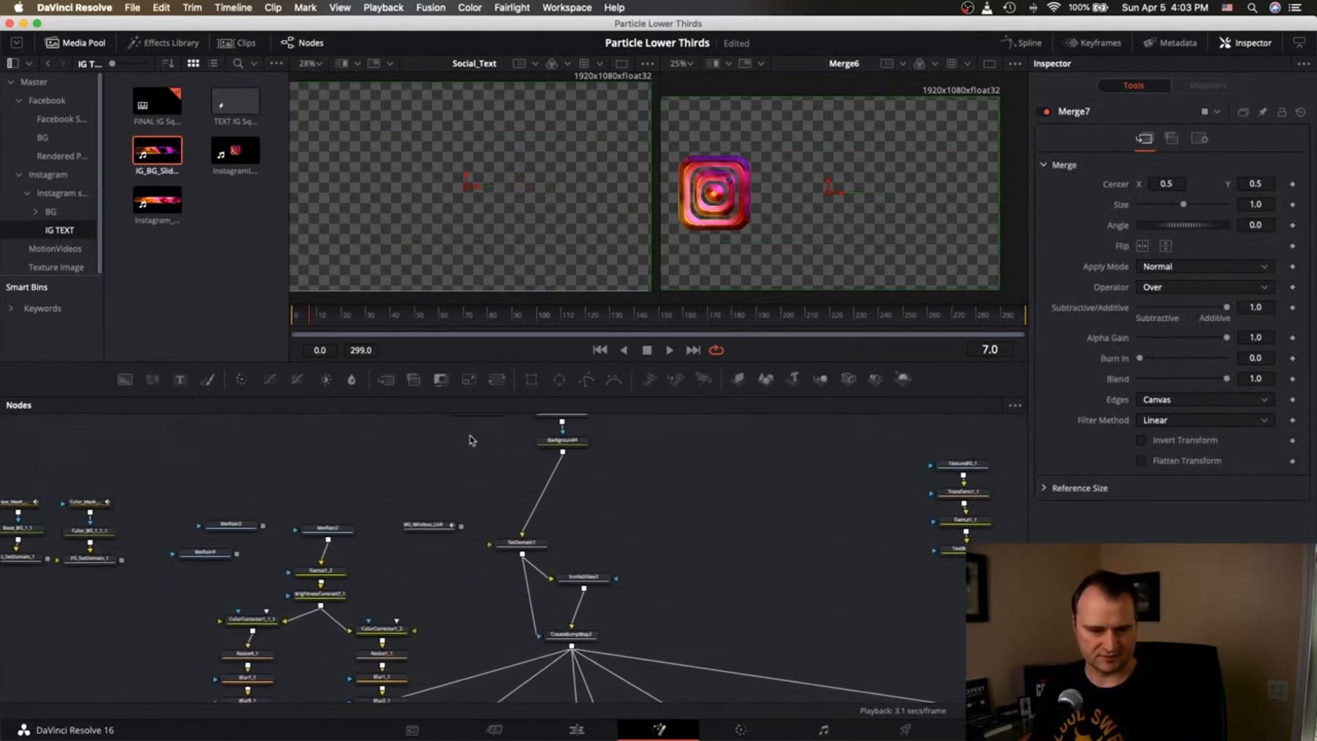
pyautogui.scroll(8, 472, 440)
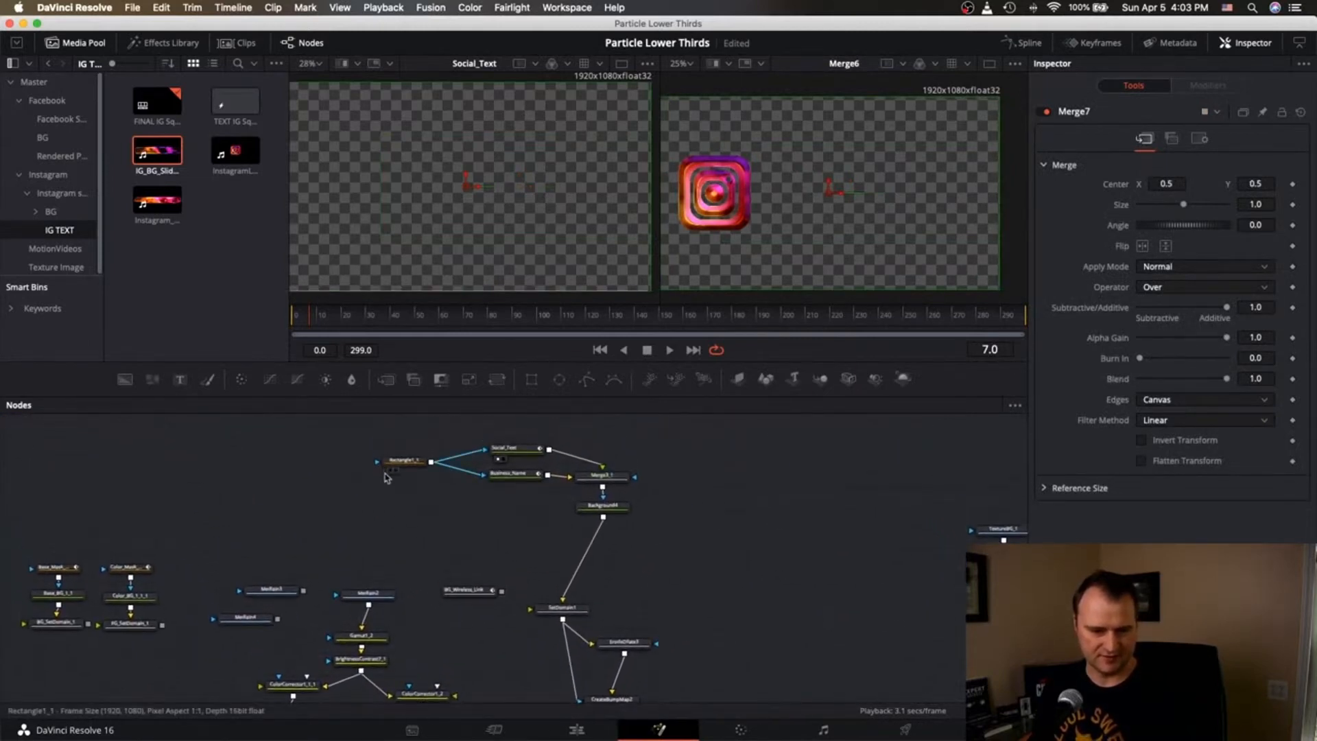
# Disable the Rectangle1_1 mask and view the Merge7 result.
pyautogui.click(403, 462)
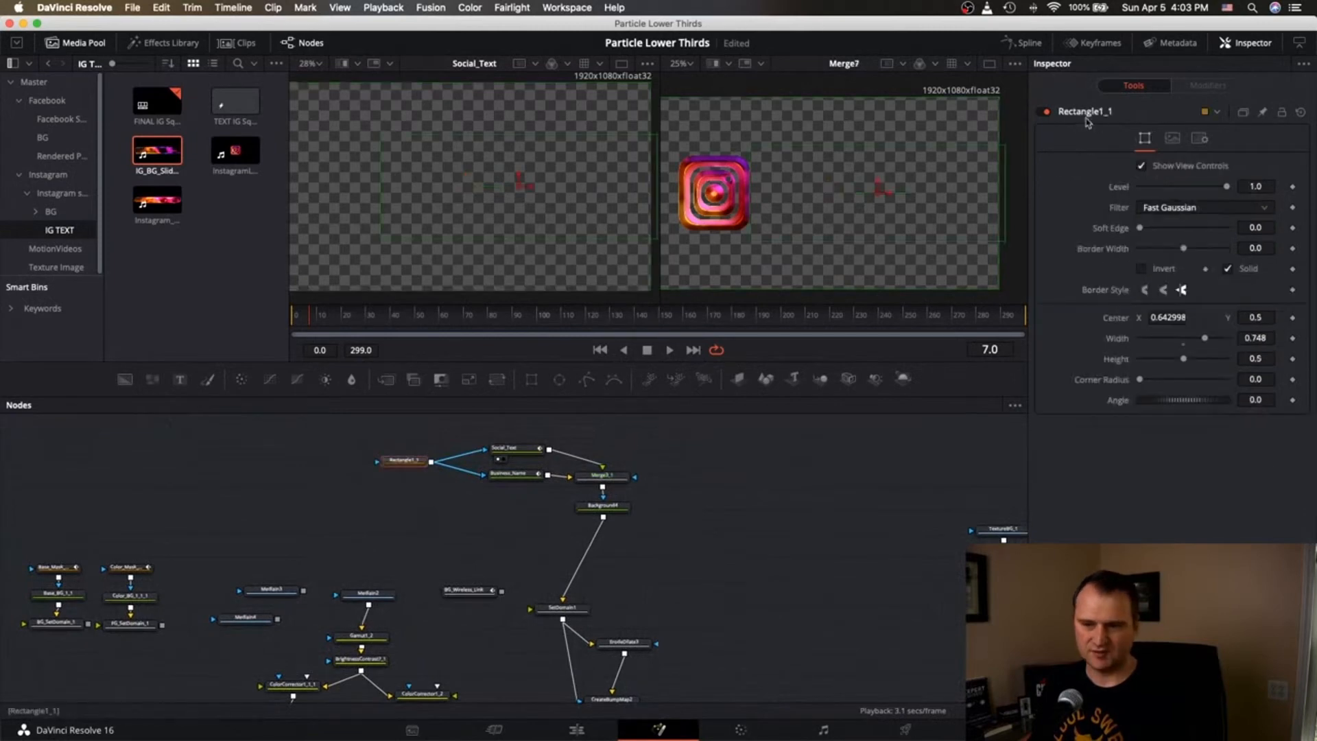
pyautogui.click(1043, 112)
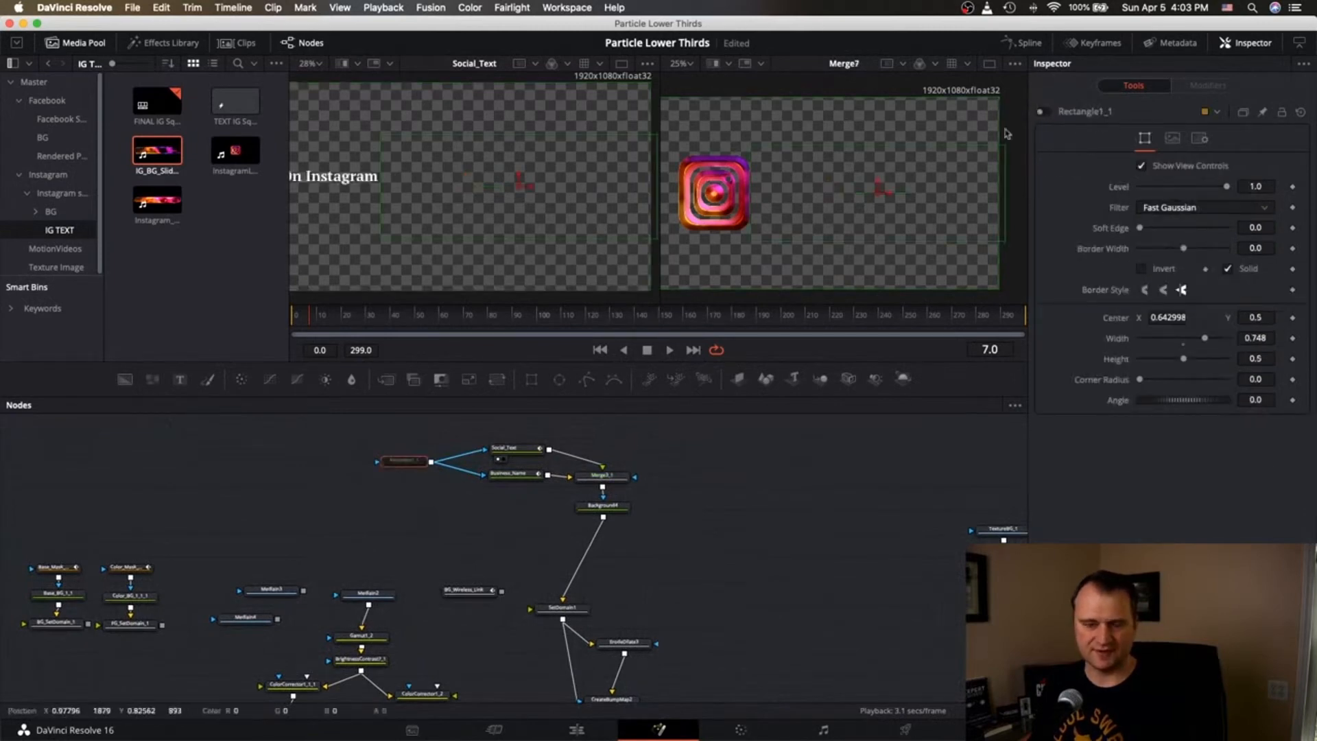
pyautogui.scroll(-6, 749, 459)
pyautogui.hscroll(7, 750, 458)
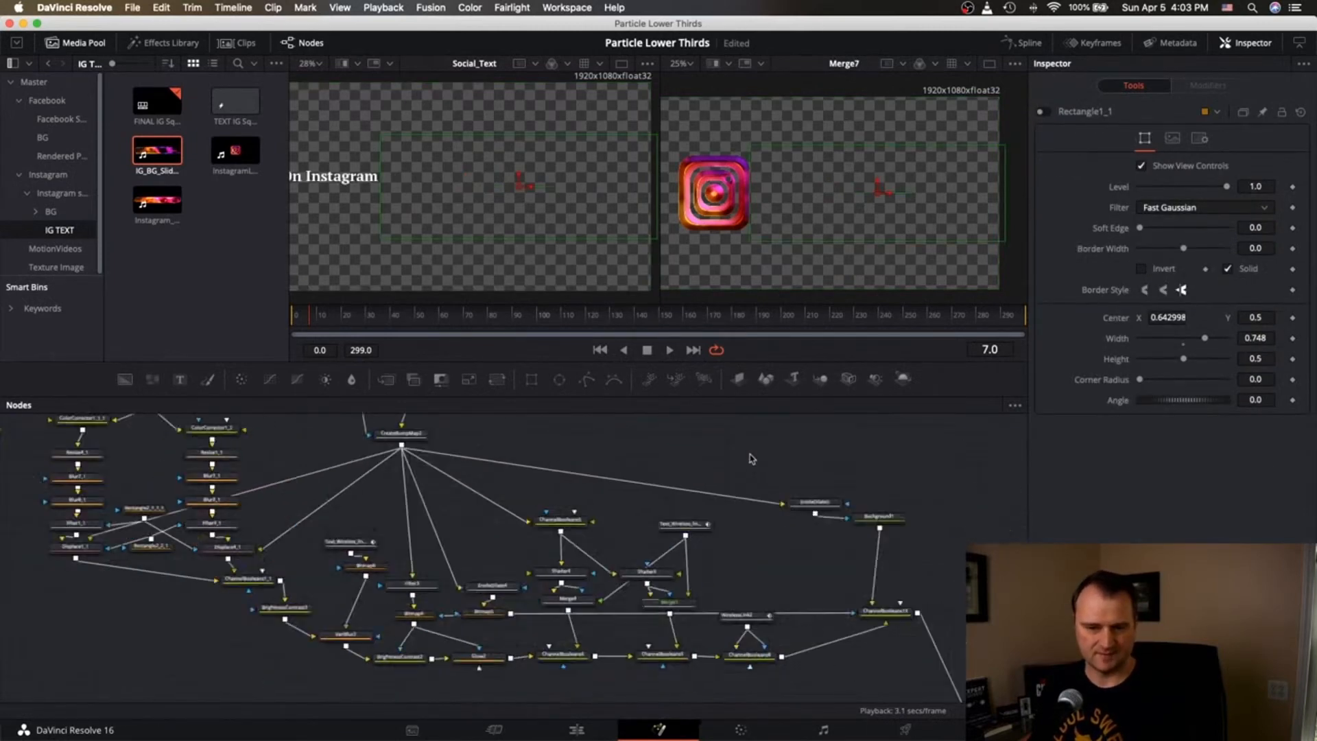
pyautogui.click(720, 623)
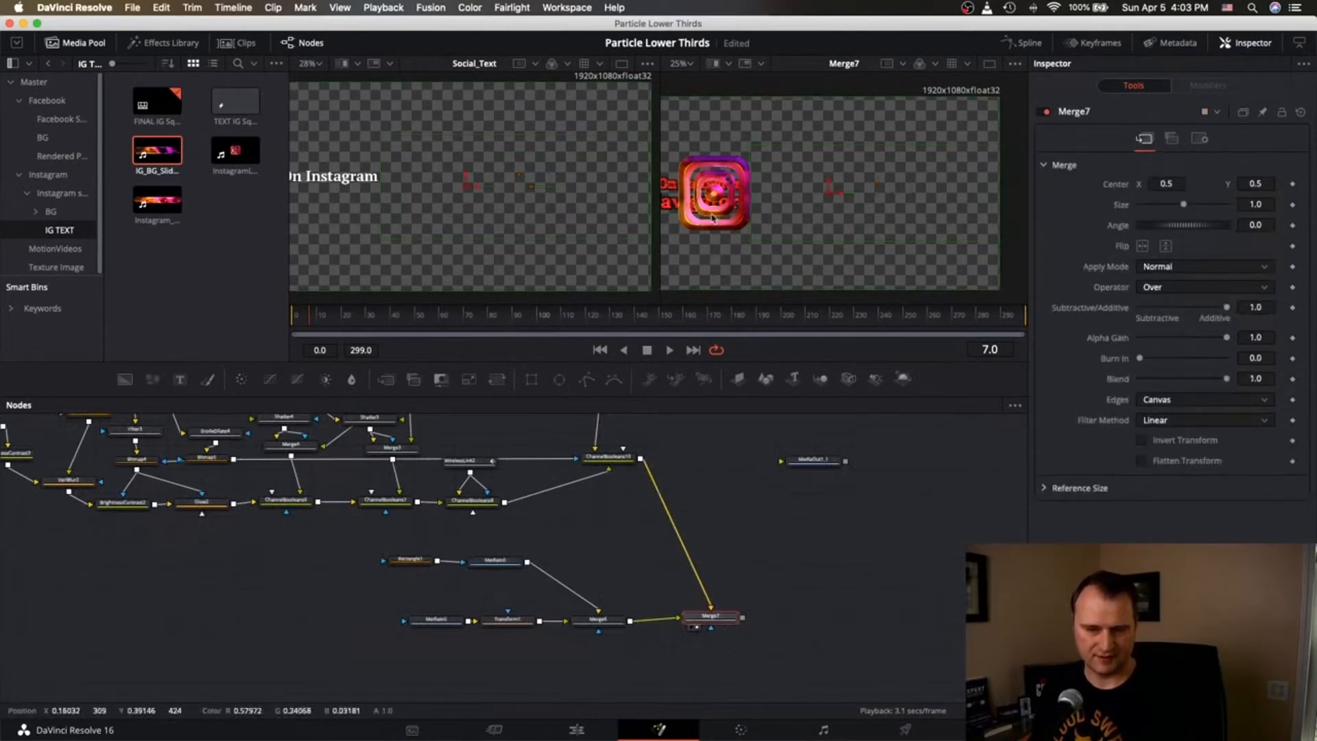
pyautogui.scroll(1, 703, 201)
pyautogui.scroll(5, 703, 201)
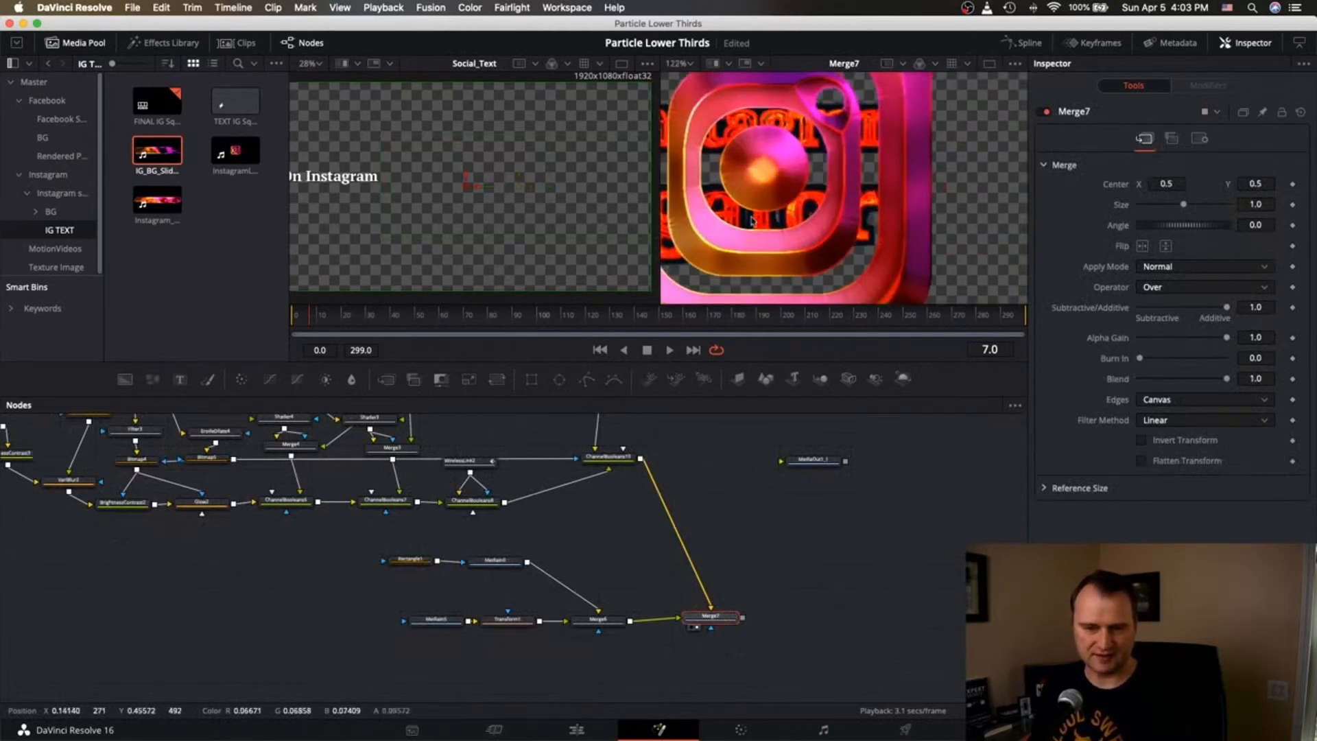
pyautogui.scroll(-4, 787, 155)
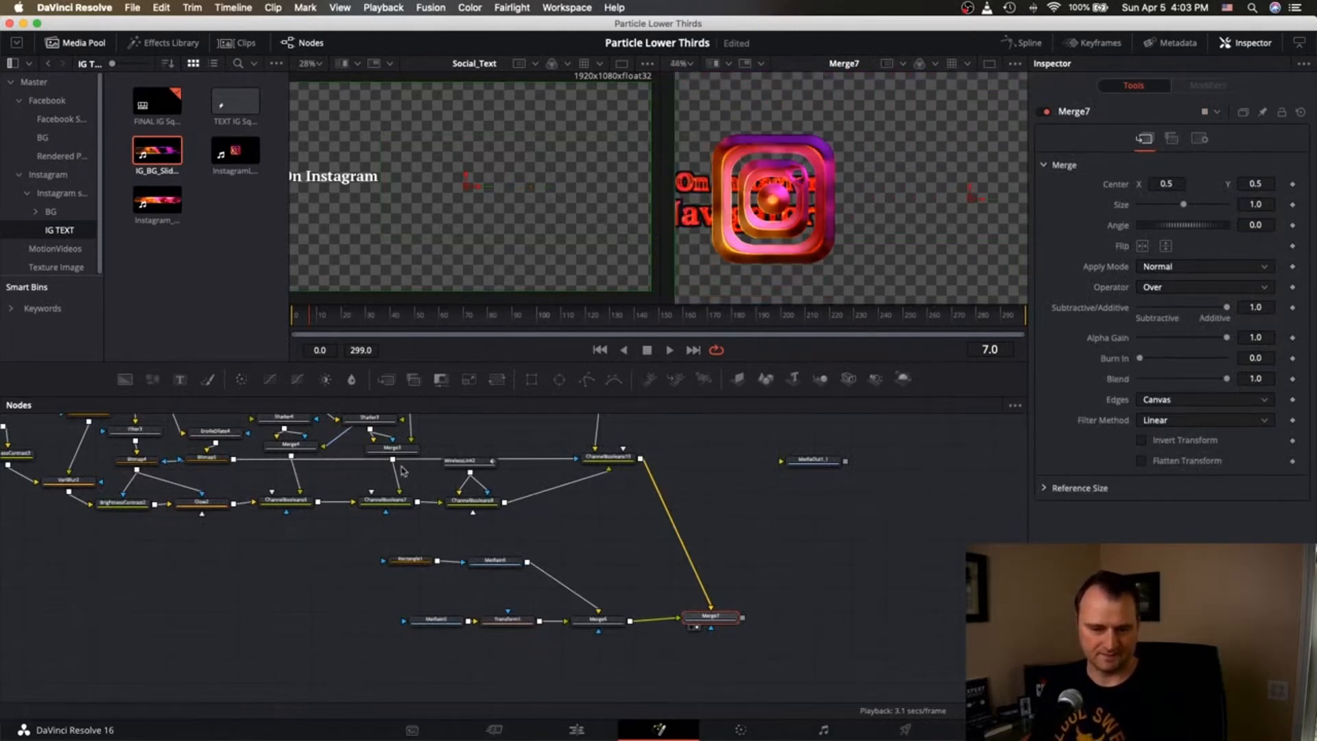
pyautogui.scroll(8, 450, 480)
pyautogui.hscroll(-6, 450, 480)
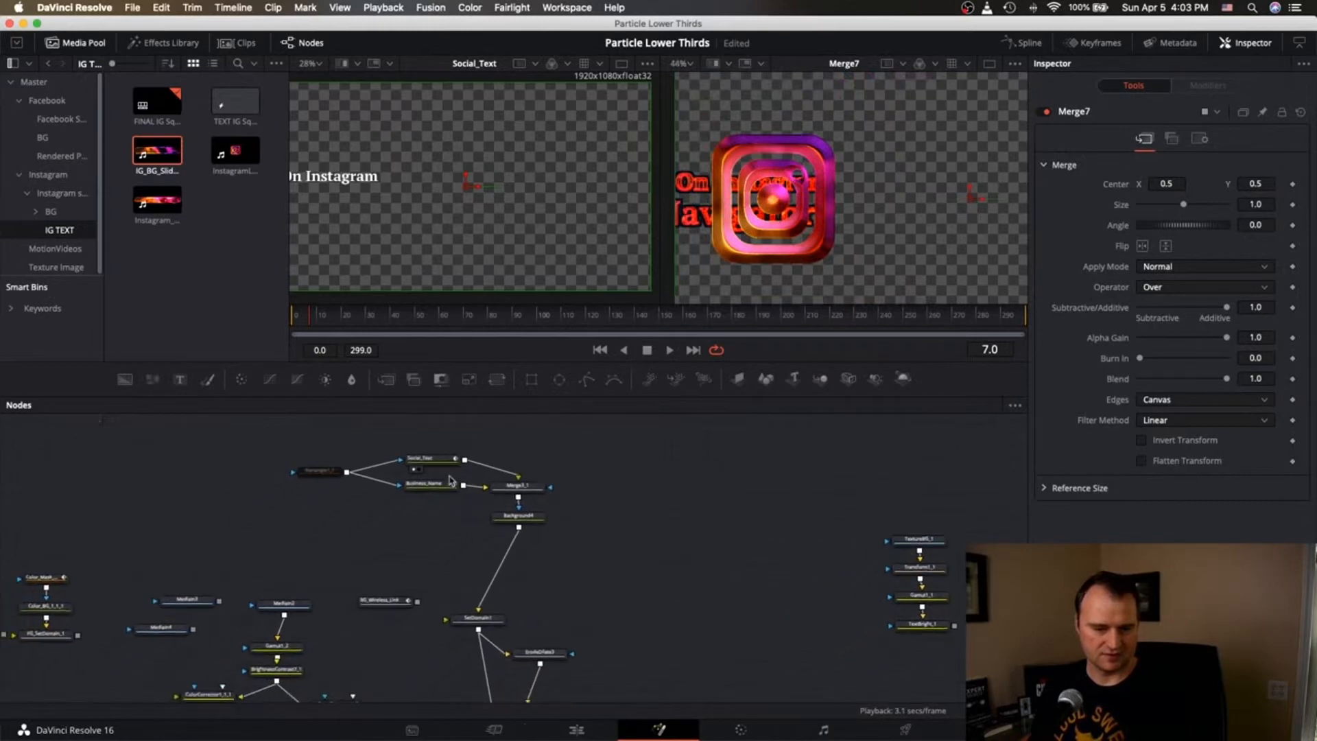
# Re-enable Rectangle1_1 and preview frames 132 and 140.
pyautogui.click(322, 472)
pyautogui.click(1042, 113)
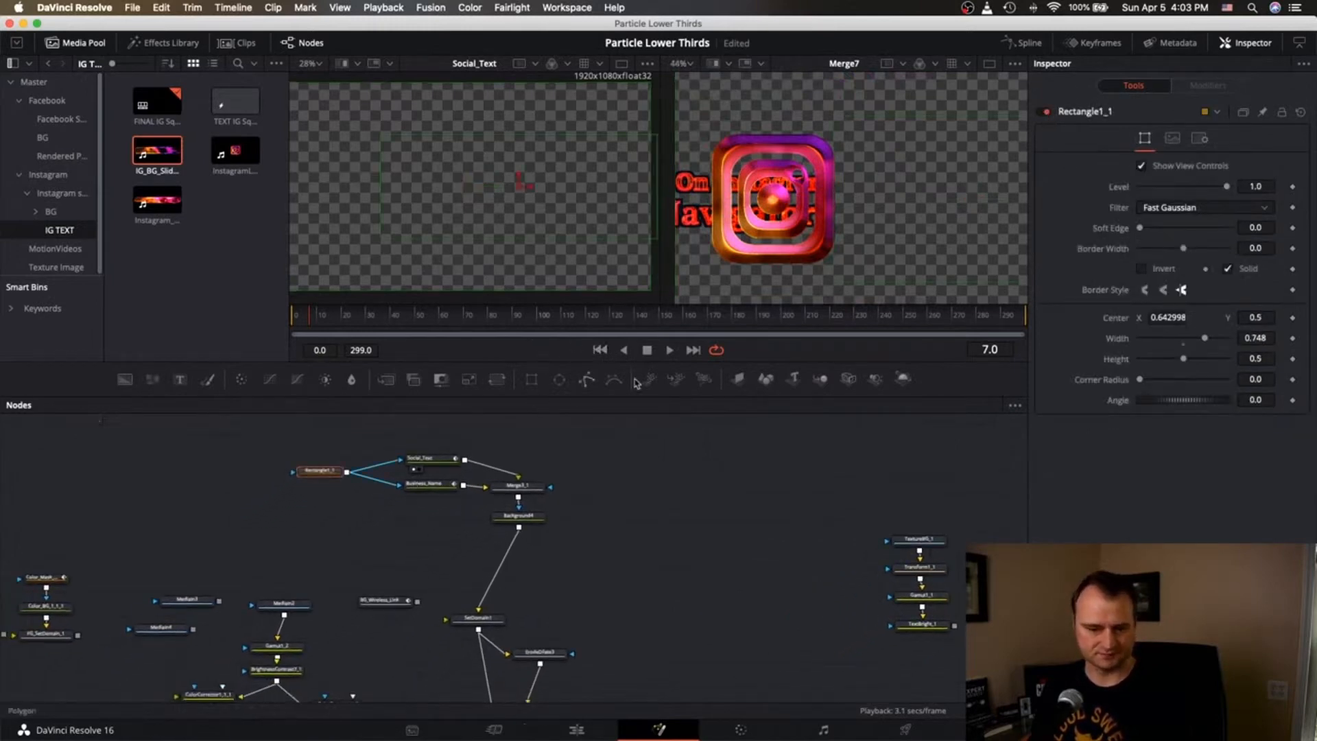
pyautogui.click(618, 316)
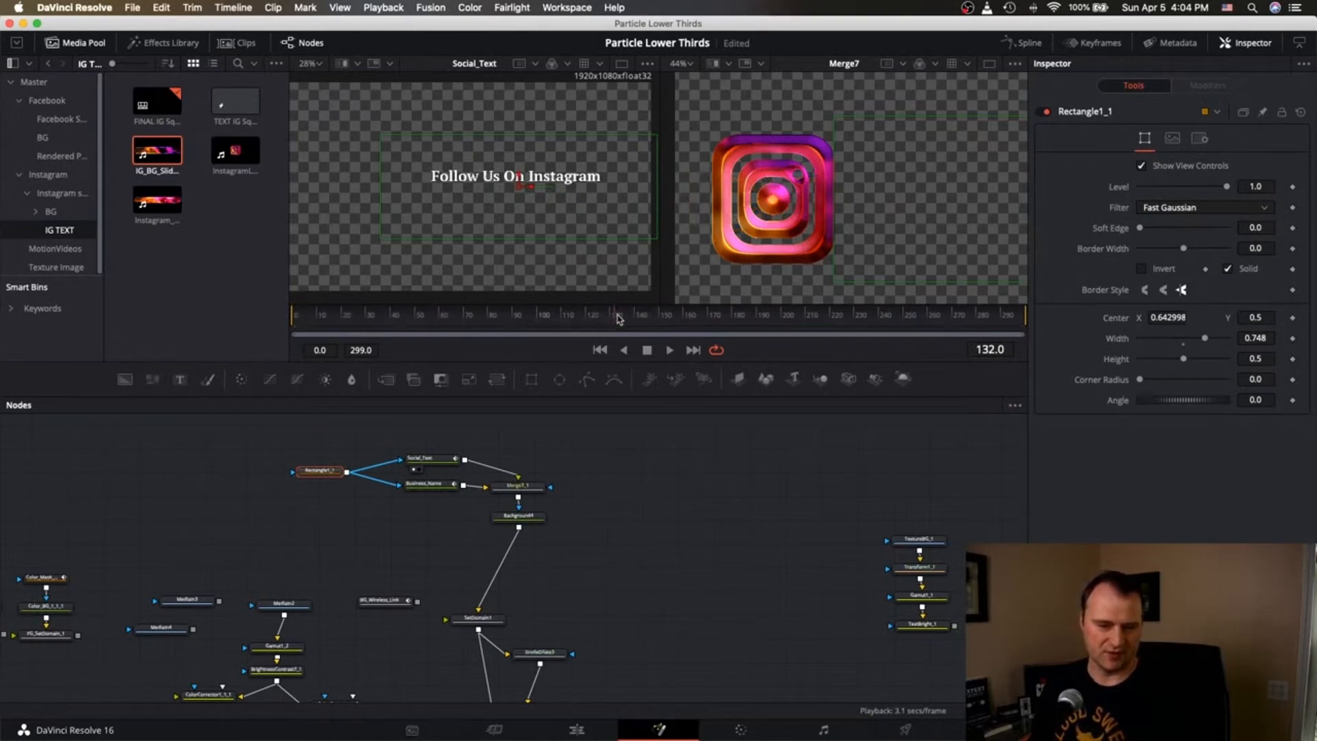
pyautogui.hscroll(10, 759, 492)
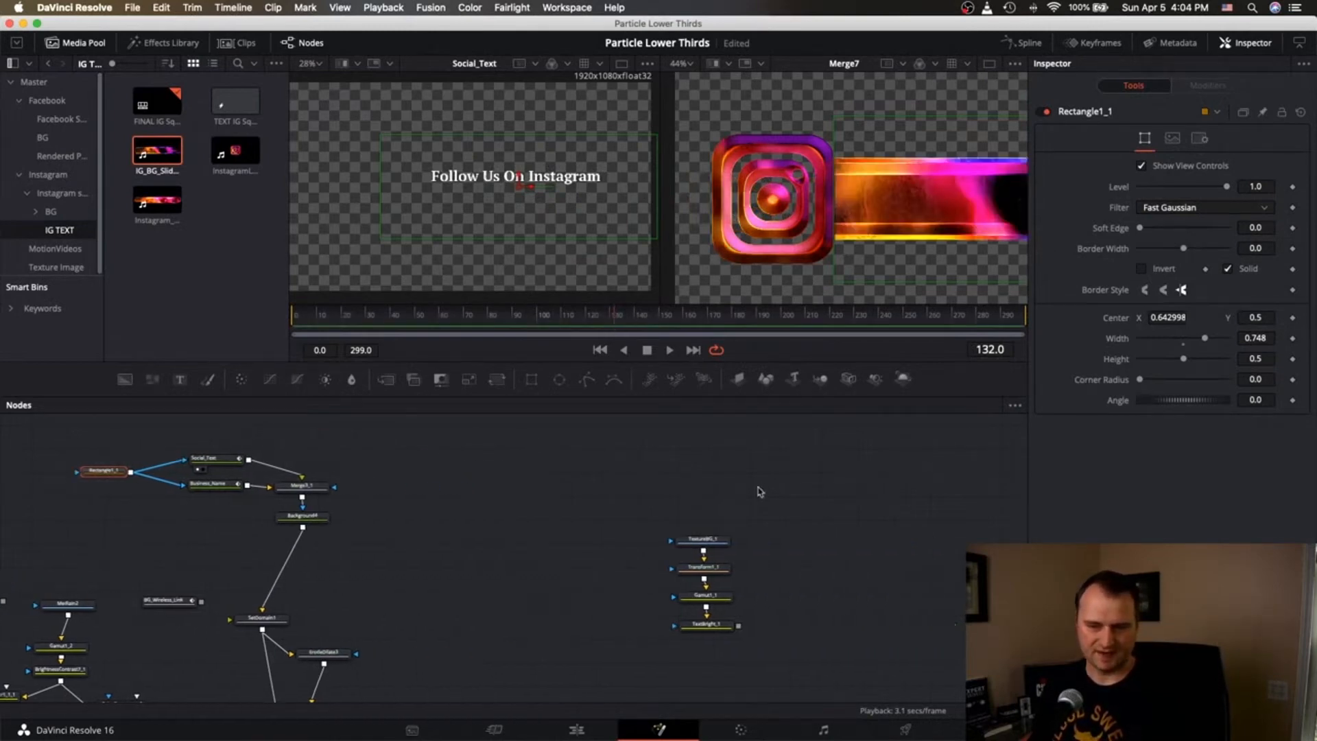
pyautogui.hscroll(3, 835, 253)
pyautogui.scroll(-3, 835, 253)
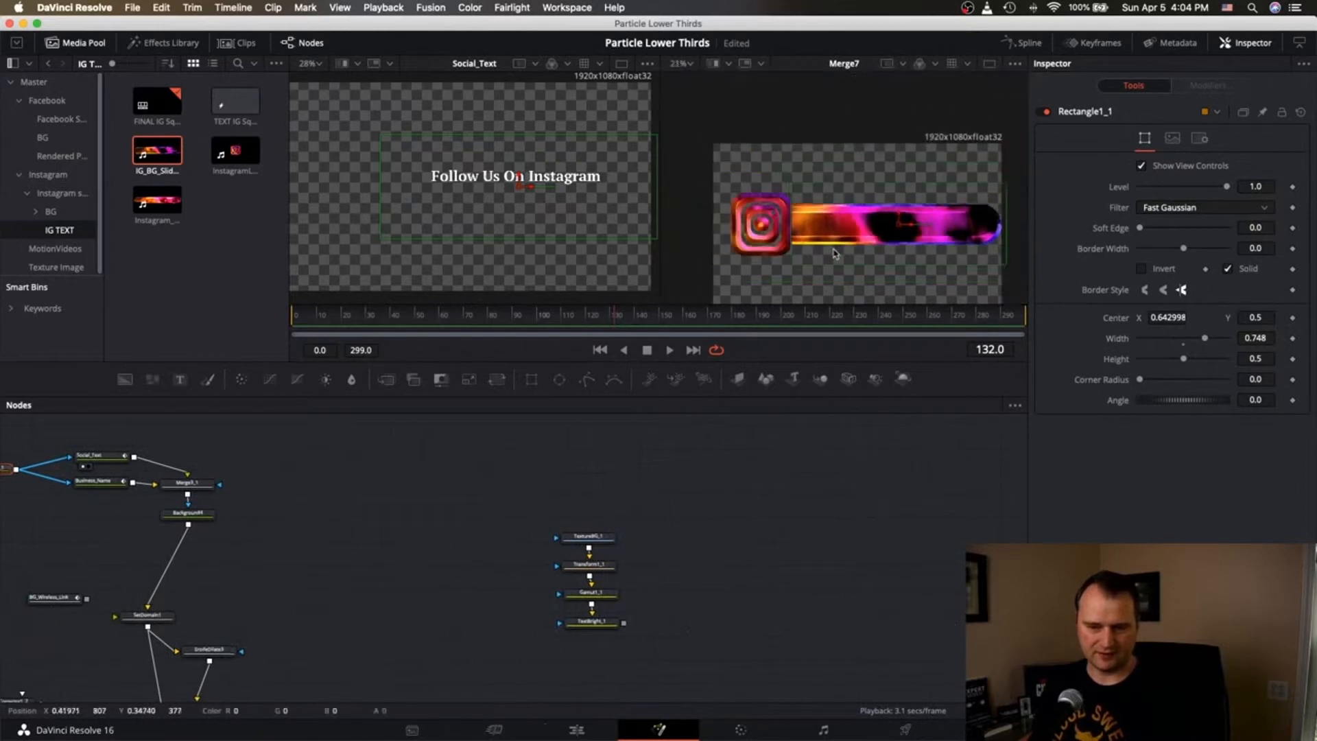
pyautogui.click(634, 316)
pyautogui.hscroll(-6, 600, 494)
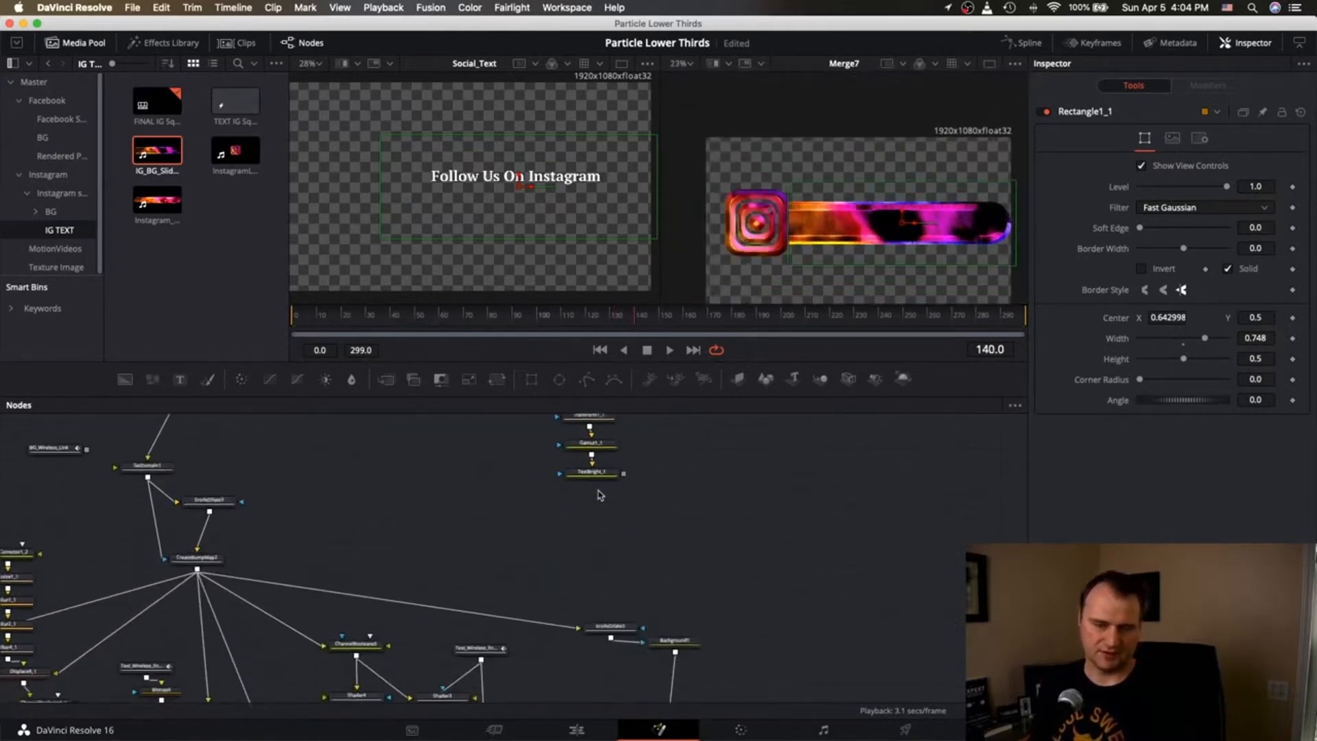
pyautogui.scroll(-3, 600, 494)
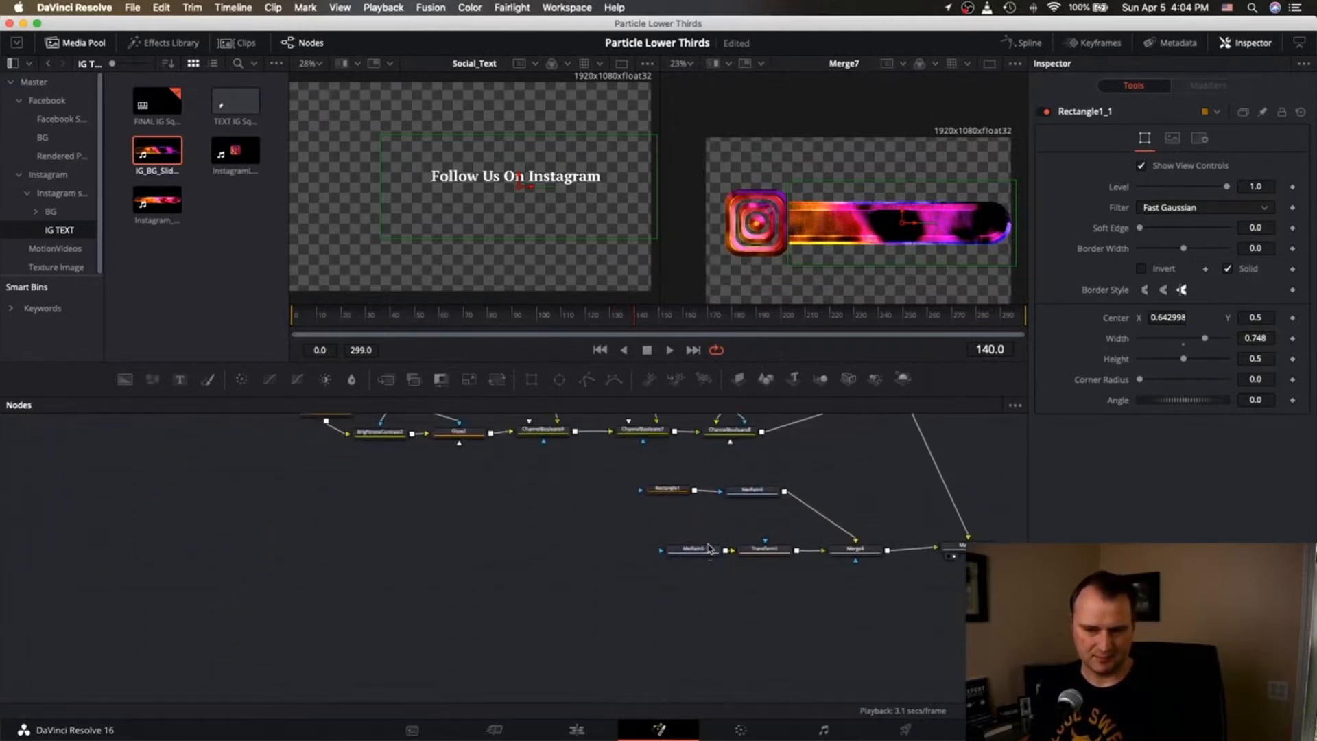
pyautogui.click(703, 553)
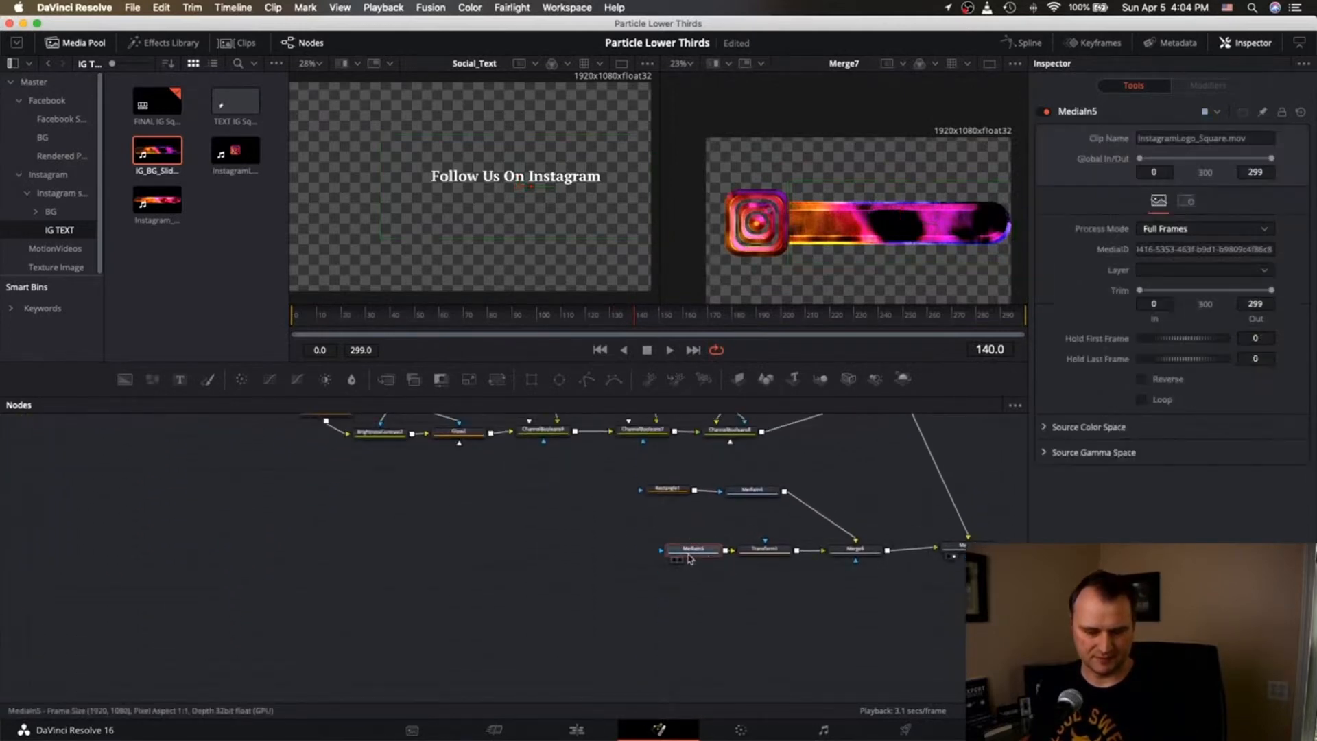
pyautogui.click(778, 547)
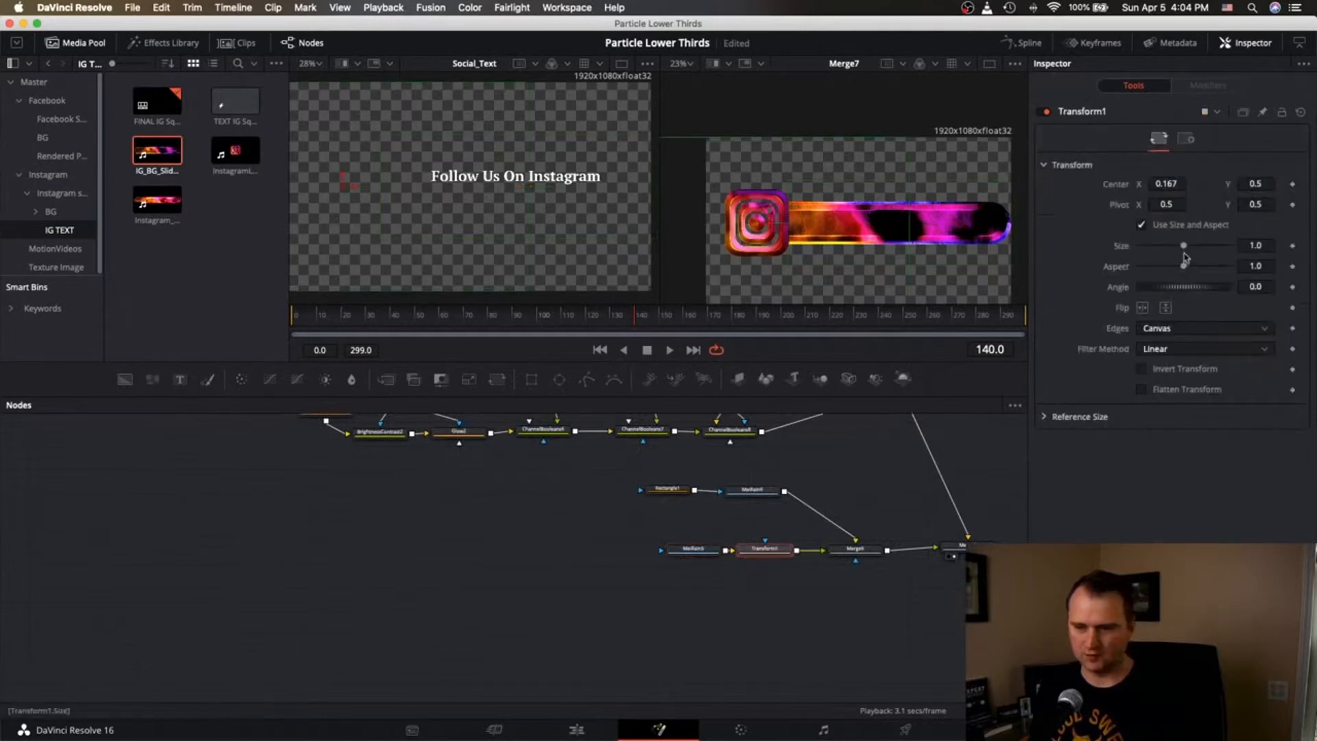
pyautogui.moveTo(1184, 247); pyautogui.dragTo(1188, 248)
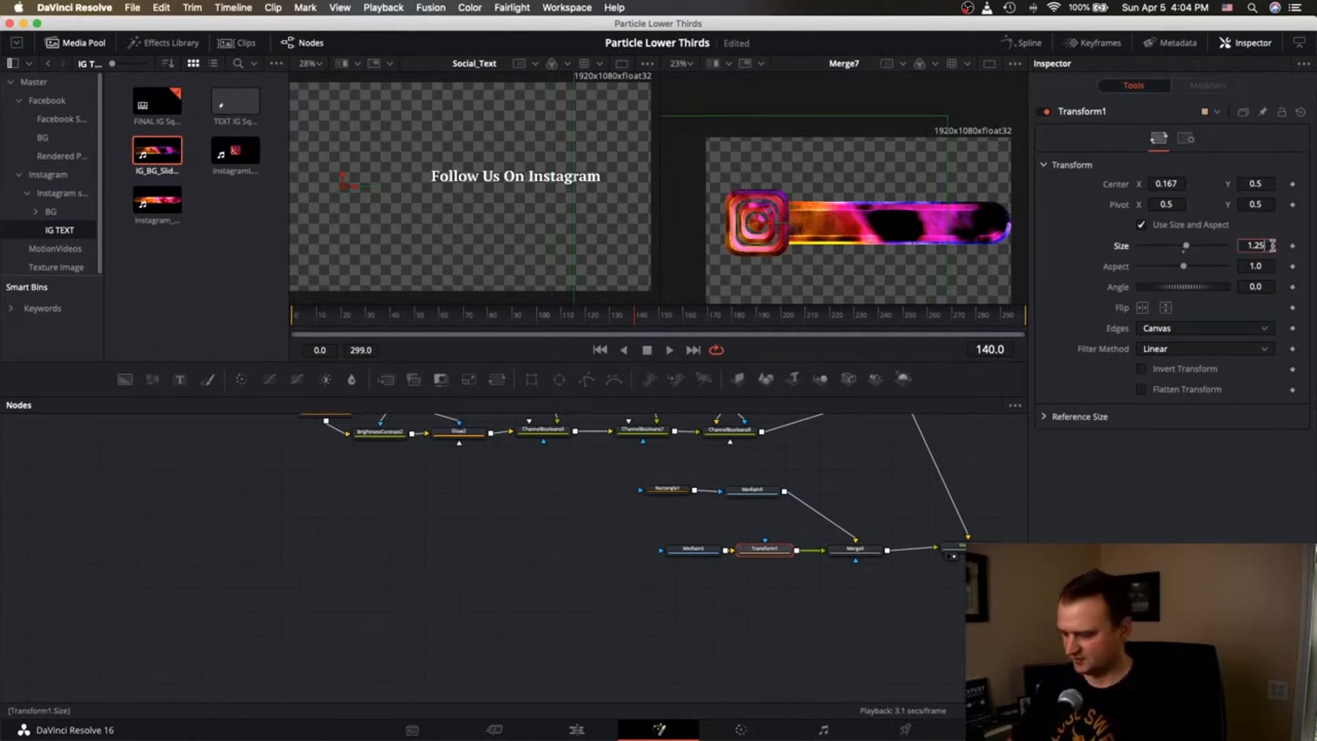
pyautogui.press('BackSpace')
pyautogui.press('BackSpace')
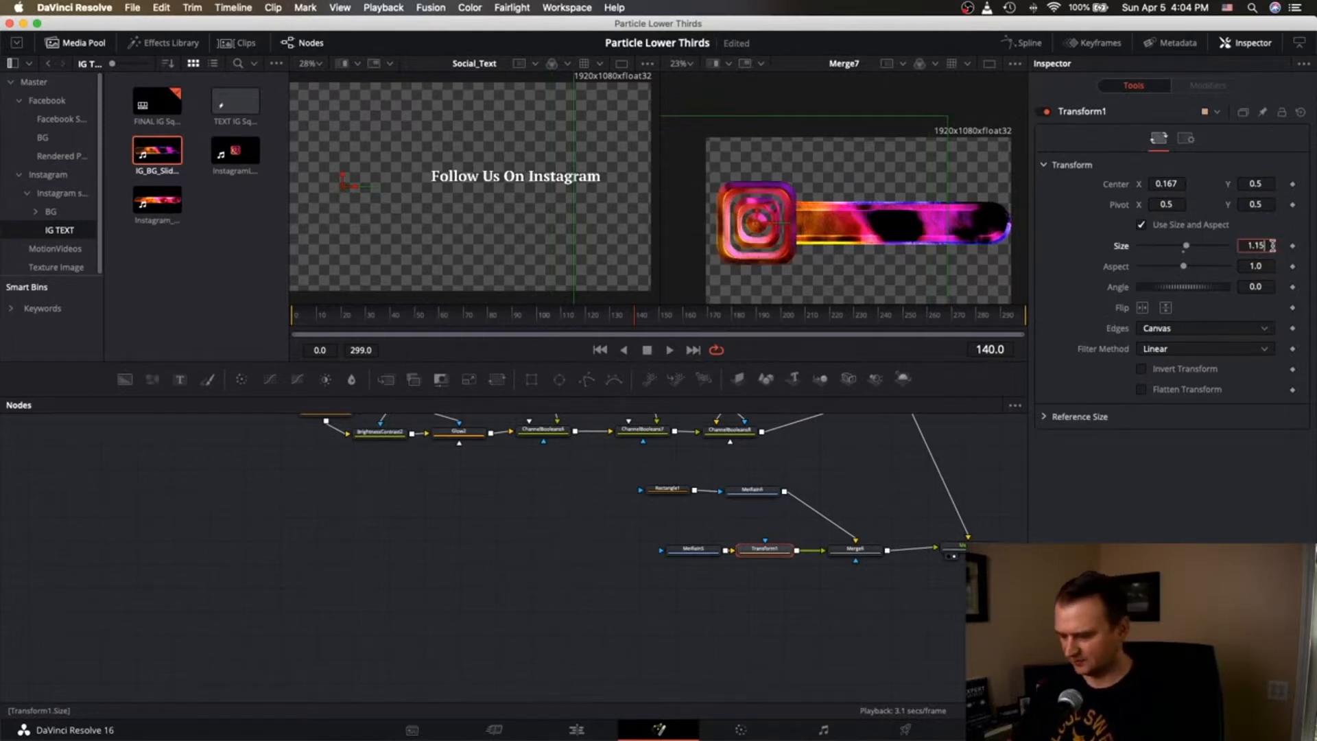
pyautogui.press('Tab')
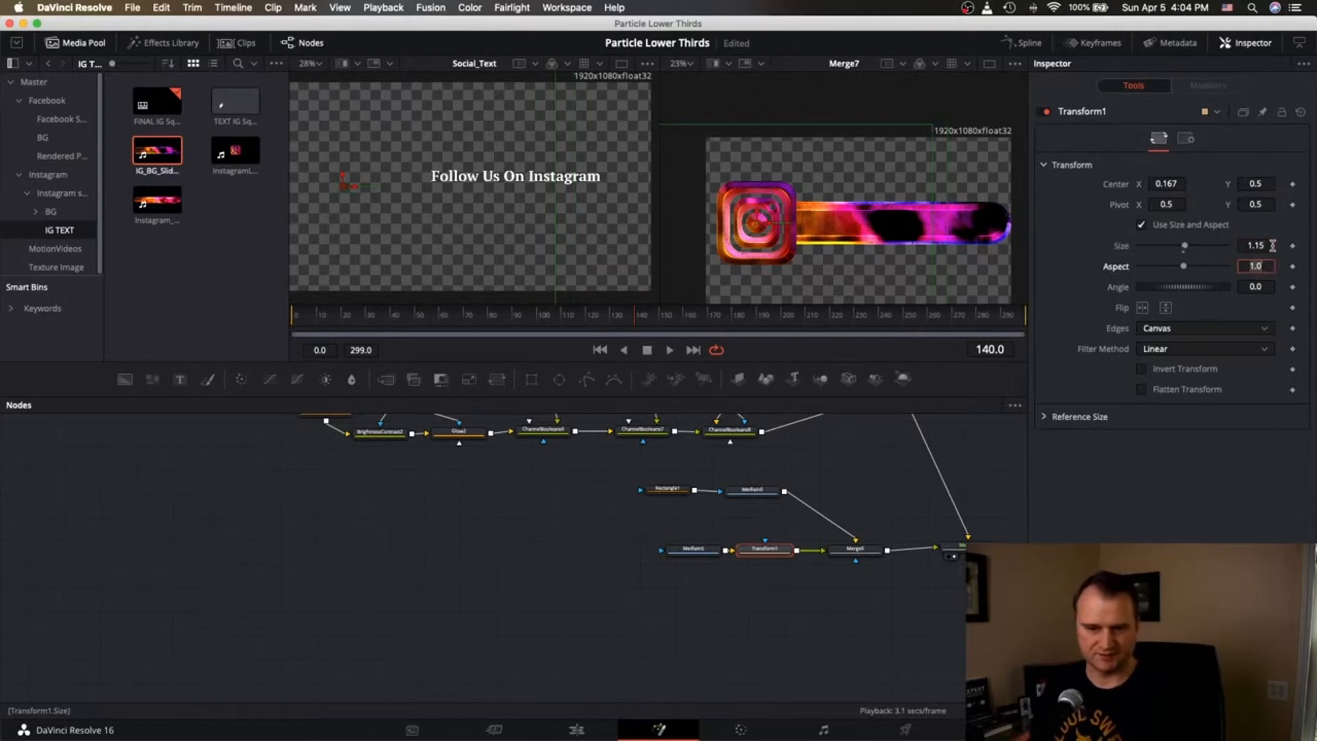
pyautogui.click(690, 315)
pyautogui.click(1271, 246)
pyautogui.press('BackSpace')
pyautogui.press('BackSpace')
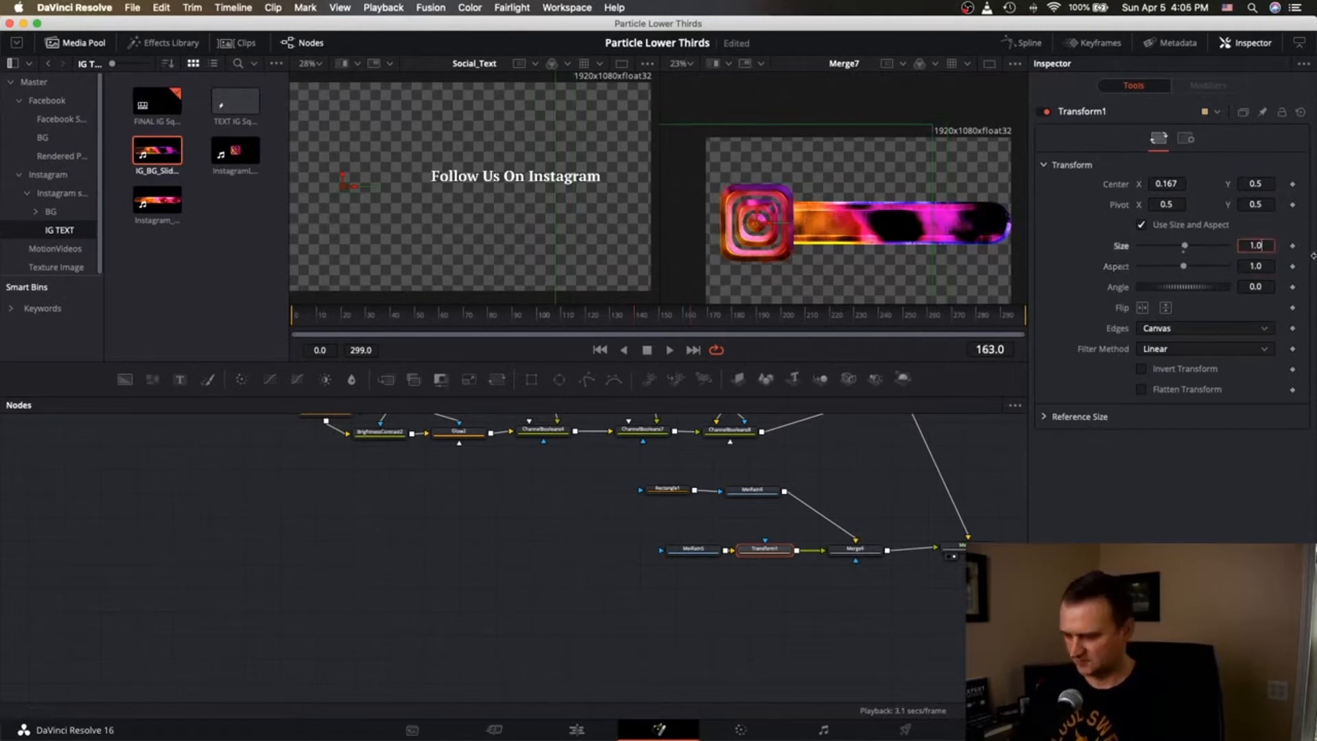
pyautogui.press('Tab')
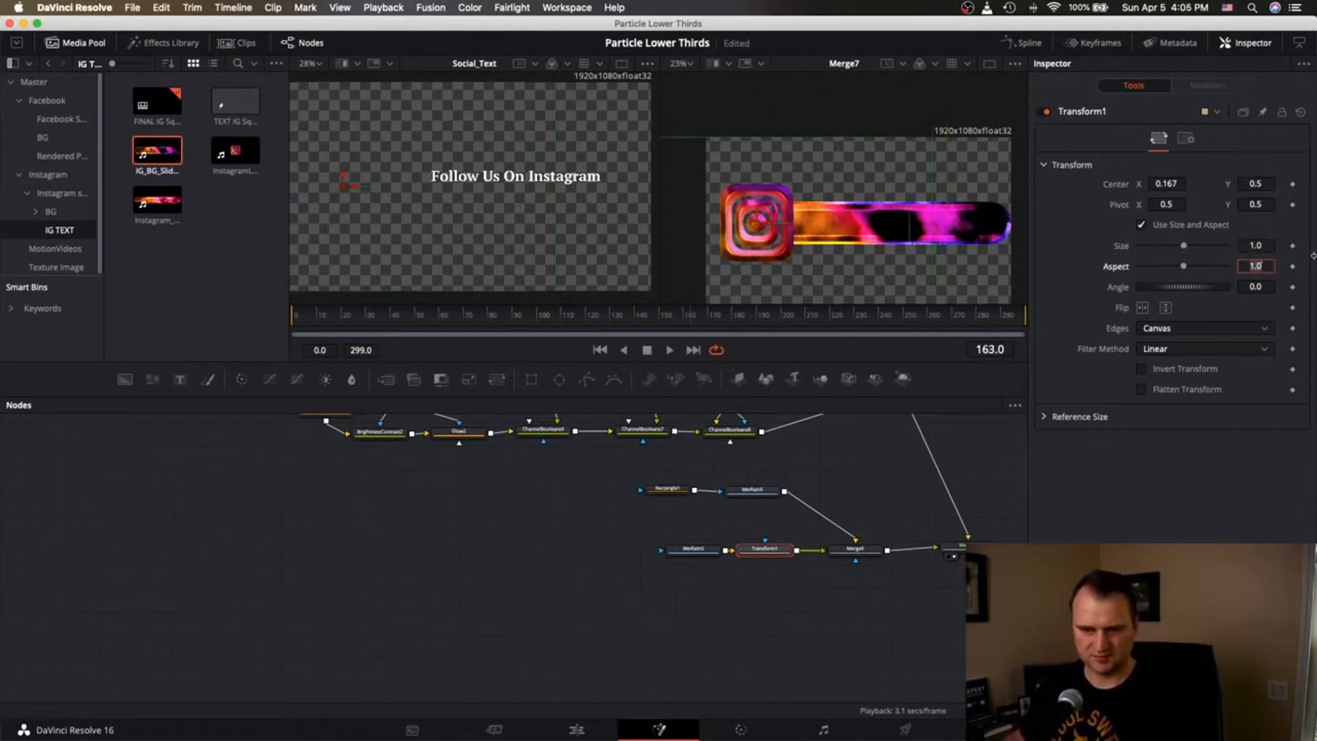
pyautogui.scroll(3, 882, 511)
pyautogui.hscroll(3, 882, 511)
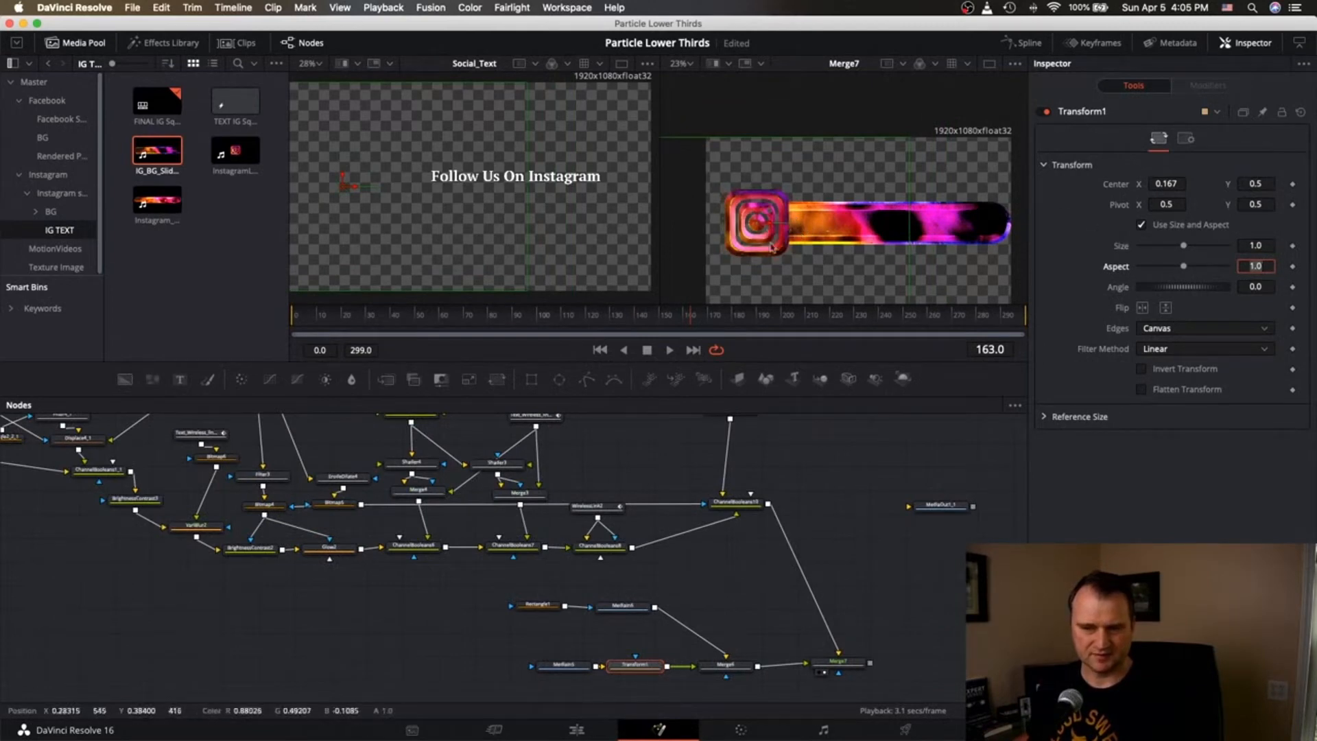
pyautogui.scroll(1, 798, 247)
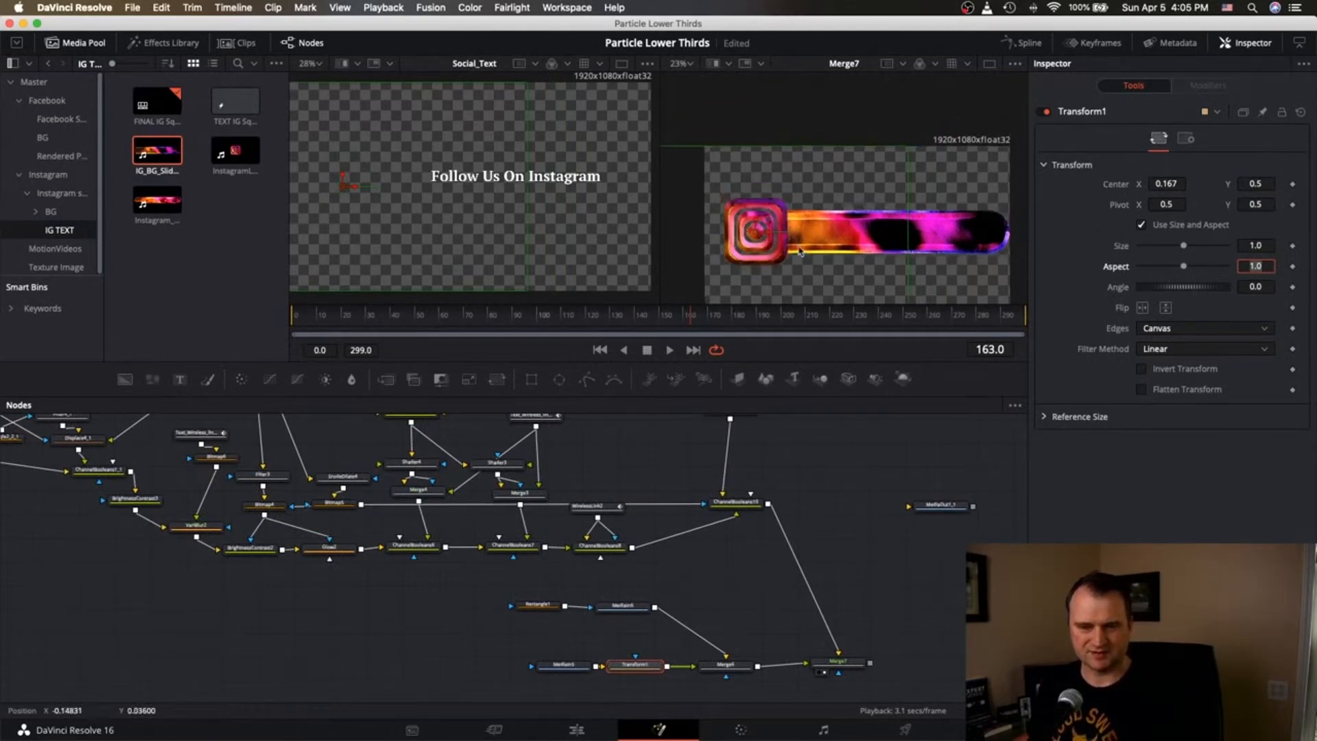
pyautogui.scroll(-3, 799, 248)
pyautogui.scroll(1, 800, 248)
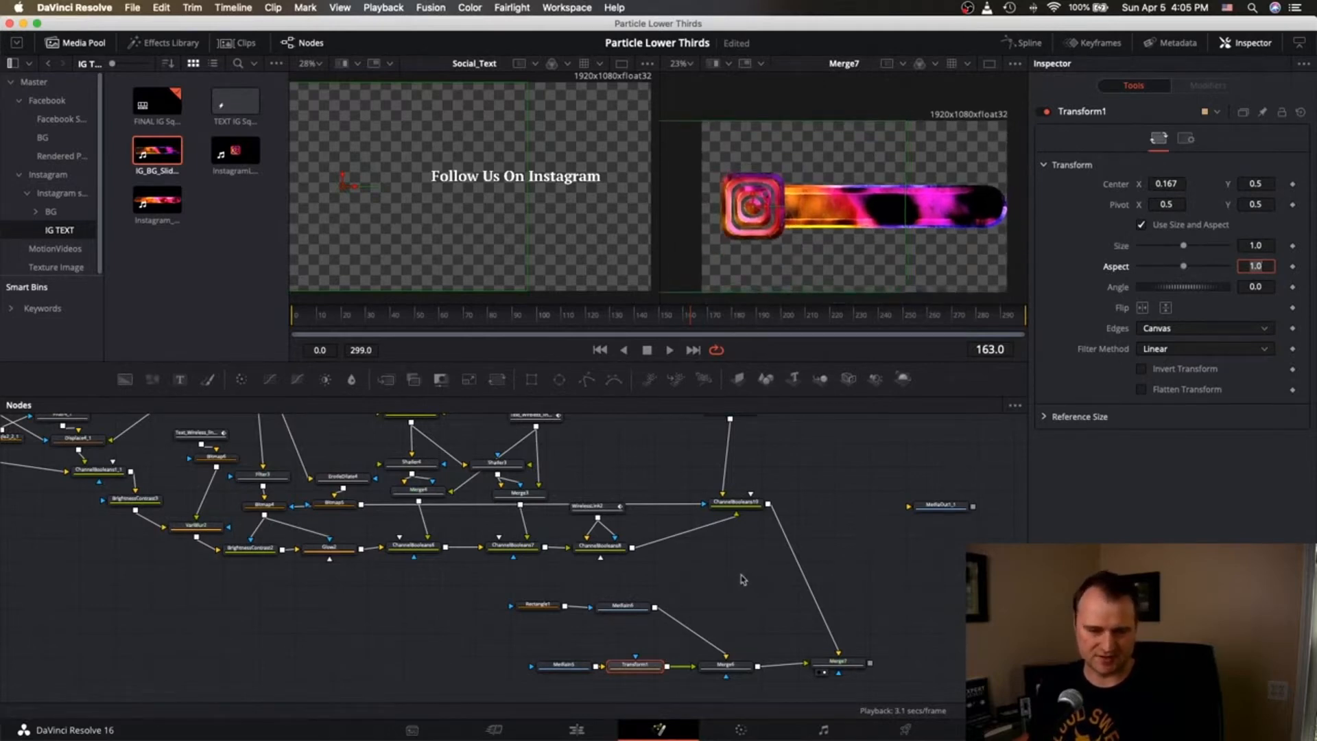
pyautogui.scroll(3, 738, 588)
pyautogui.scroll(-4, 739, 587)
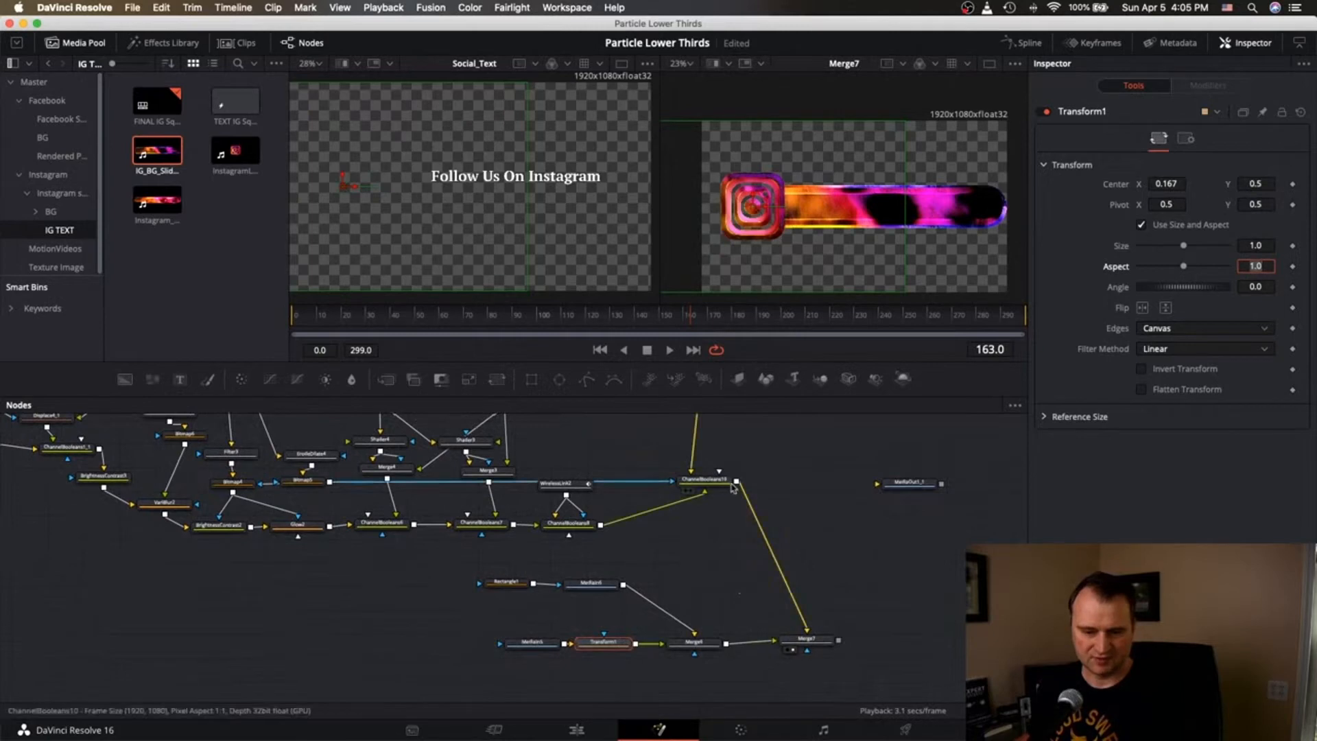
# Move Merge7 and feed it MediaIn6 as background and ChannelBooleans10 as foreground.
pyautogui.hscroll(1, 685, 495)
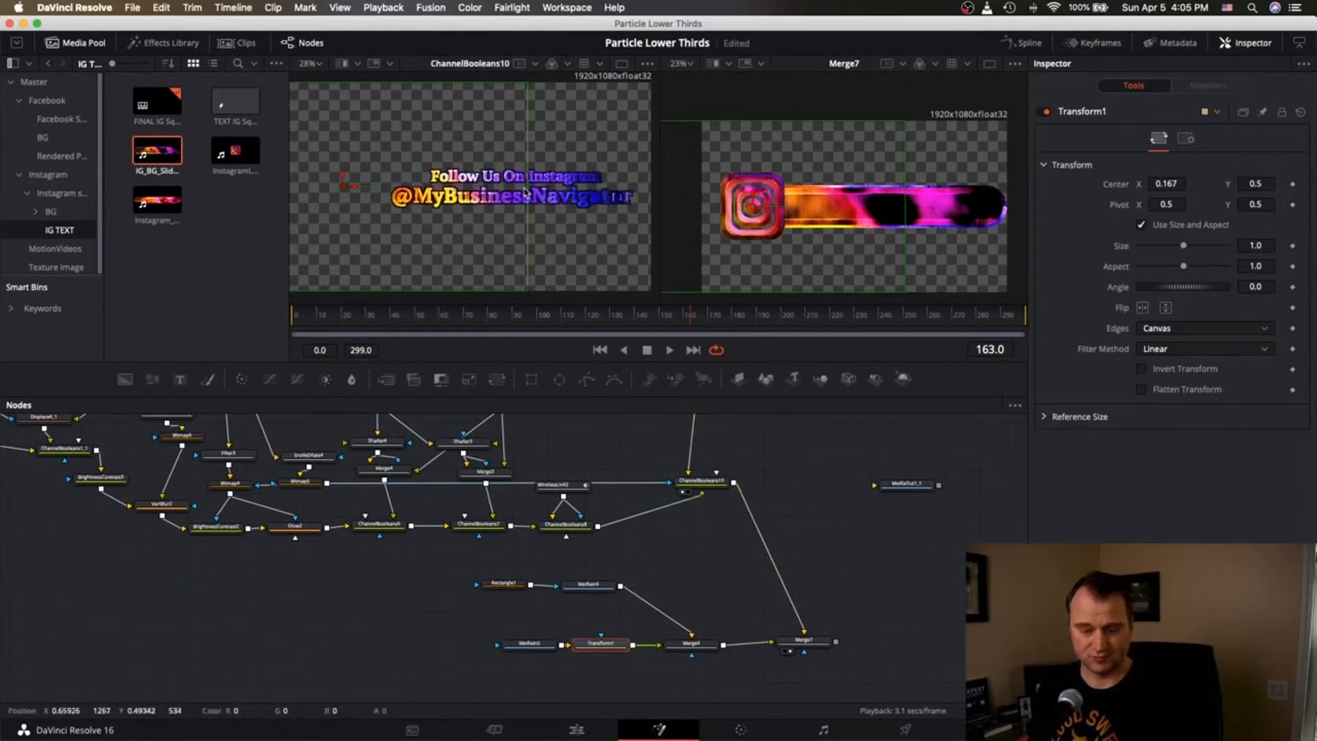
pyautogui.click(807, 639)
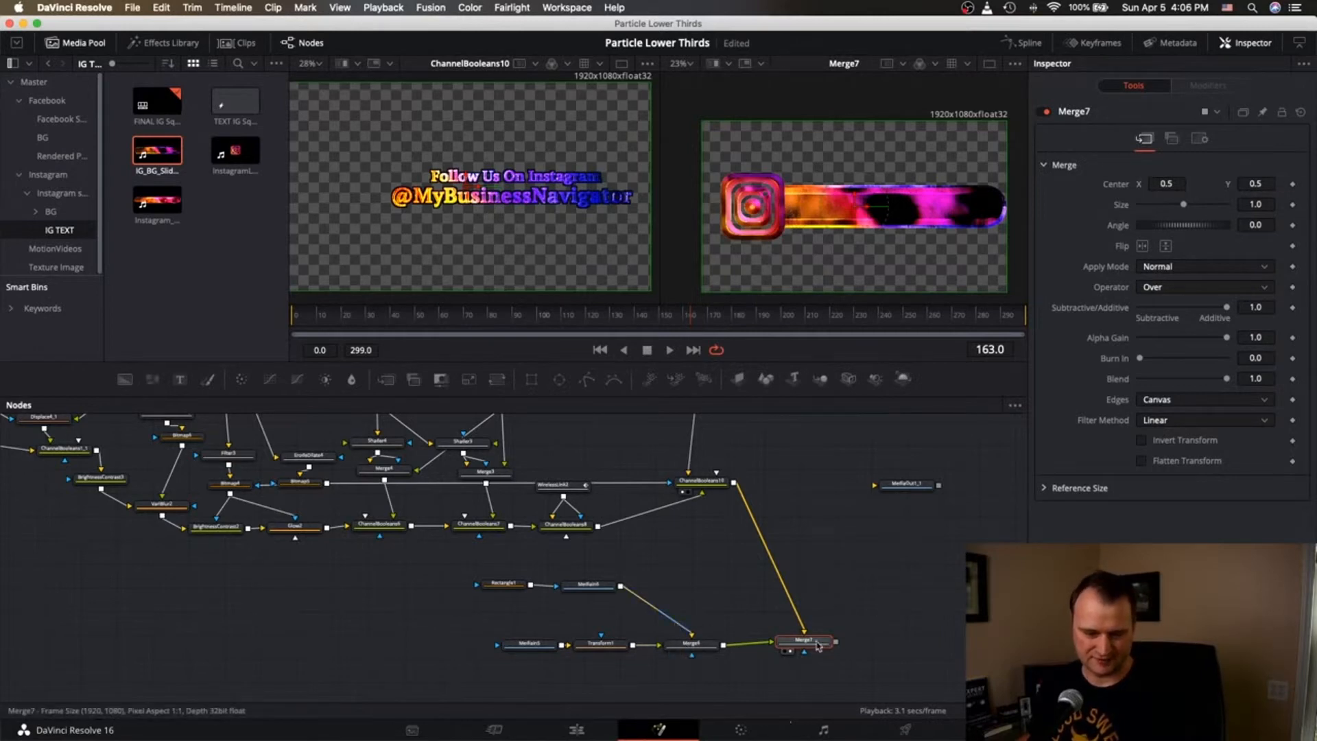
pyautogui.moveTo(808, 639); pyautogui.dragTo(739, 565)
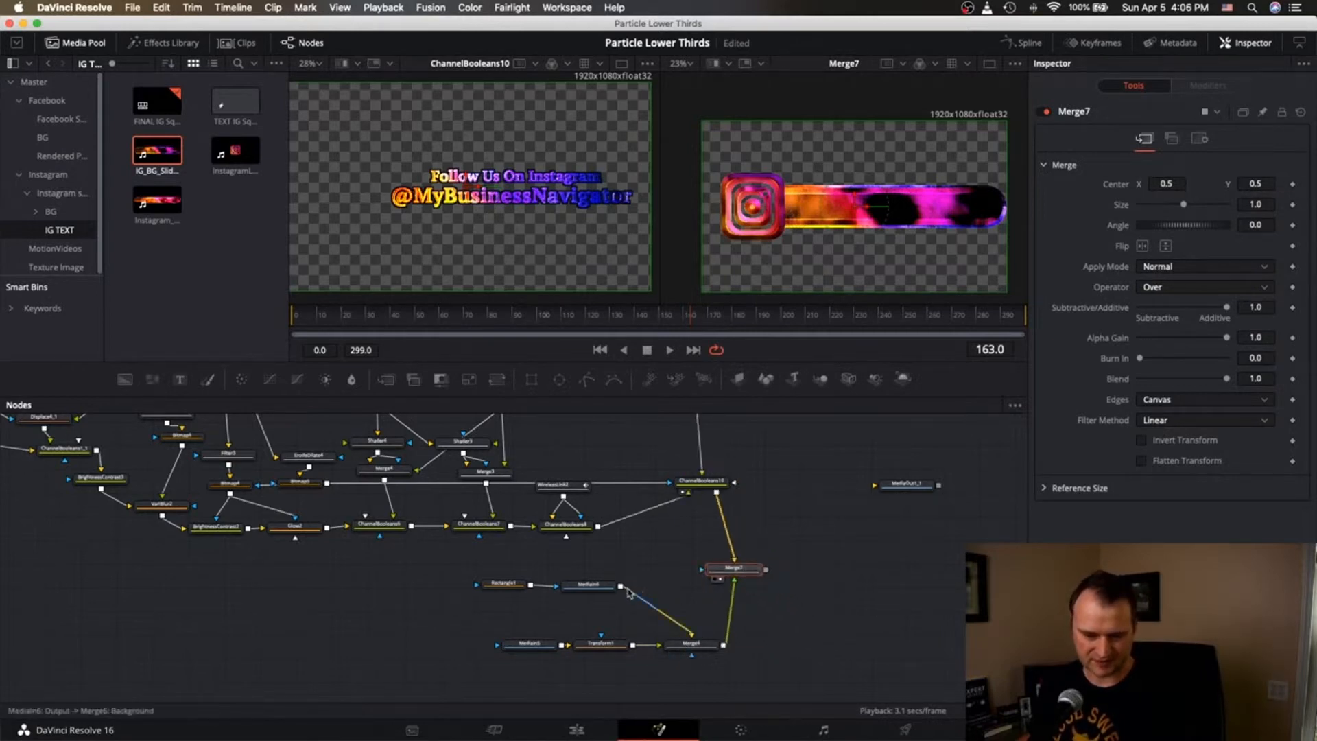
pyautogui.moveTo(620, 587); pyautogui.dragTo(734, 582)
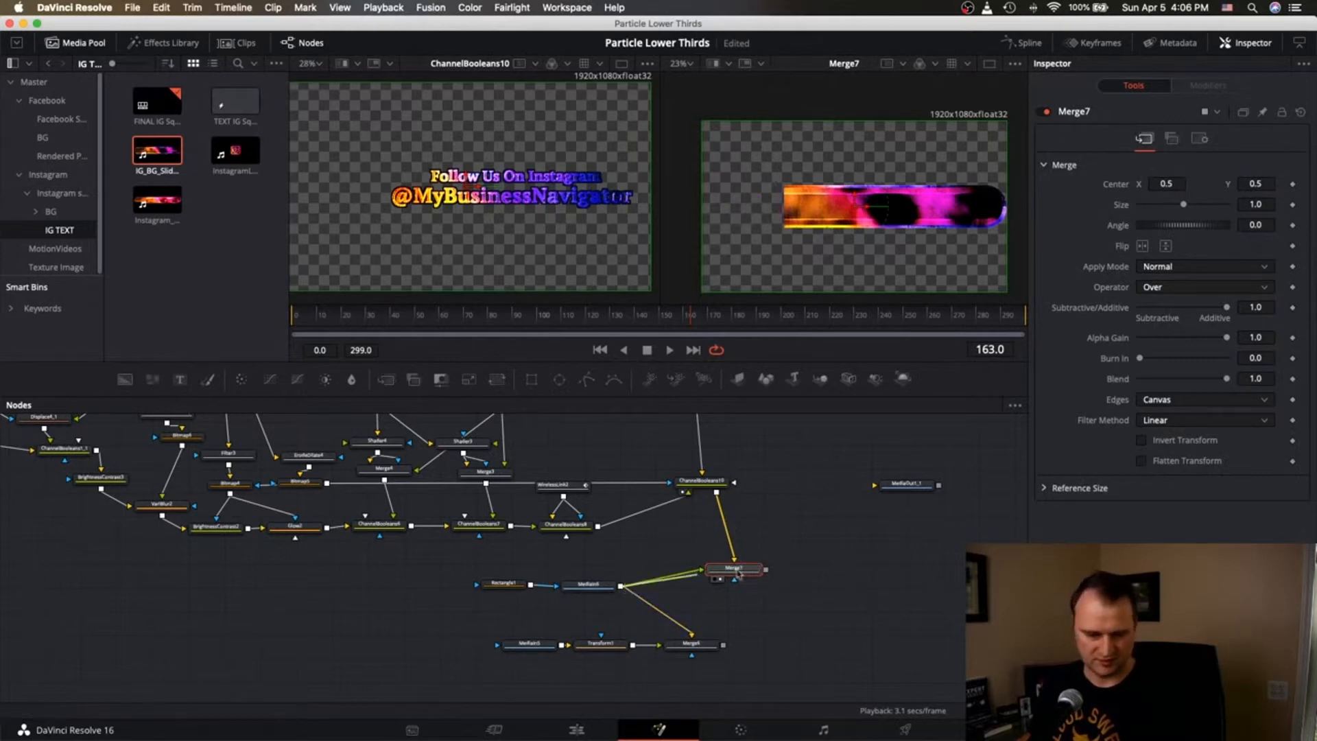
pyautogui.moveTo(738, 574); pyautogui.dragTo(747, 568)
pyautogui.click(784, 581)
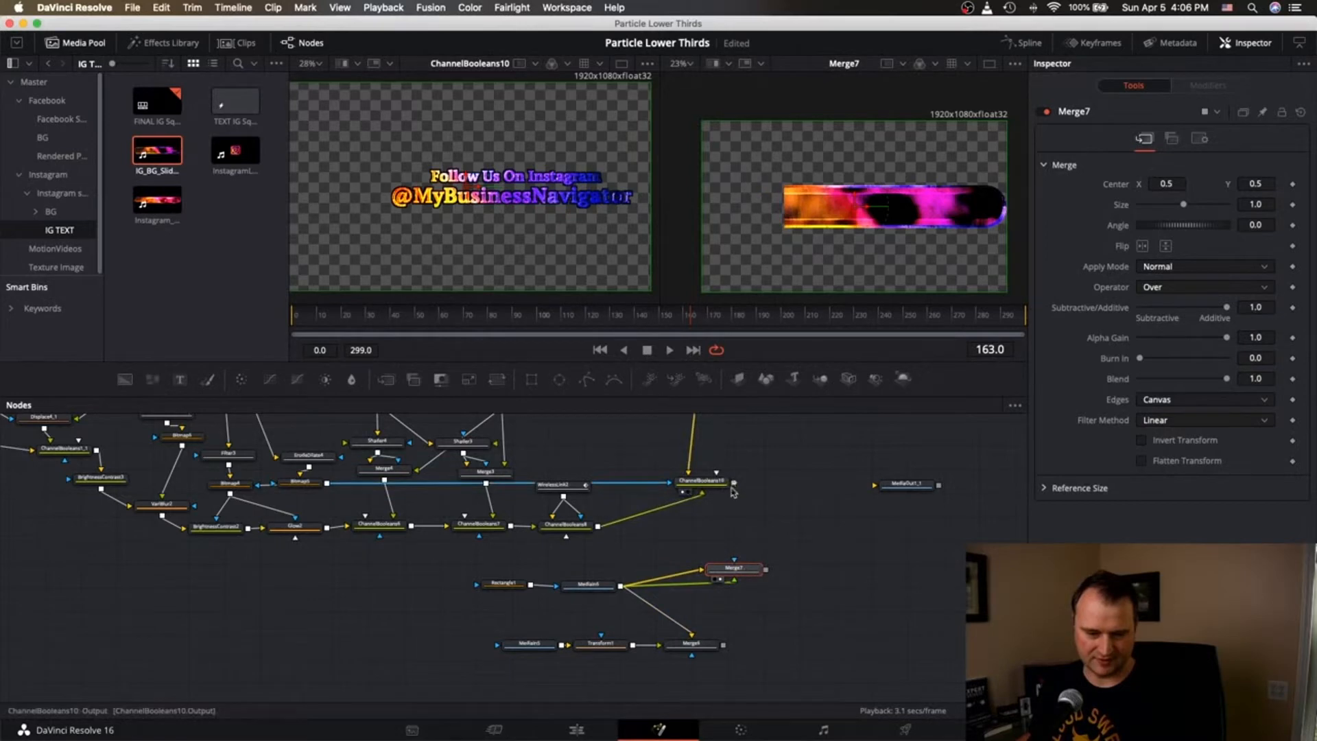
pyautogui.moveTo(733, 490); pyautogui.dragTo(734, 571)
pyautogui.click(772, 595)
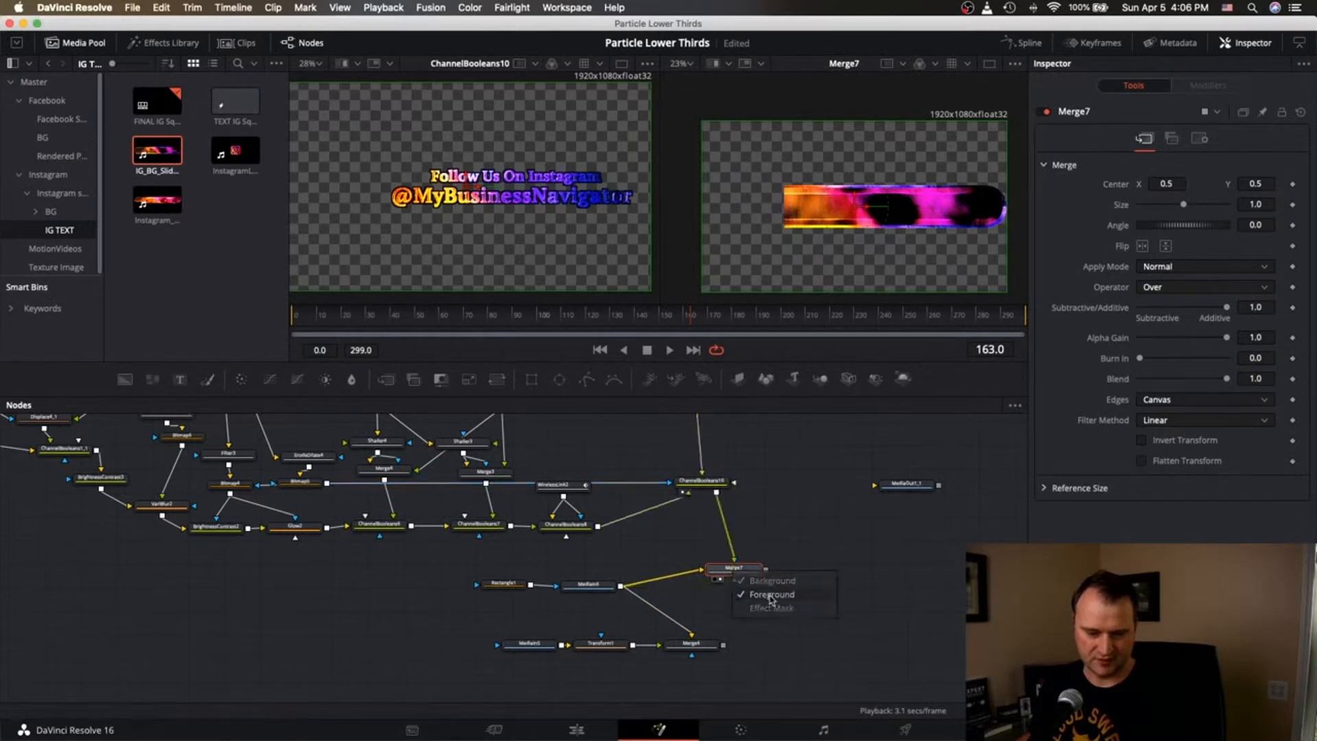
# Wire Merge7's output into Merge6 and view Merge6 on the right.
pyautogui.moveTo(766, 569); pyautogui.dragTo(710, 650)
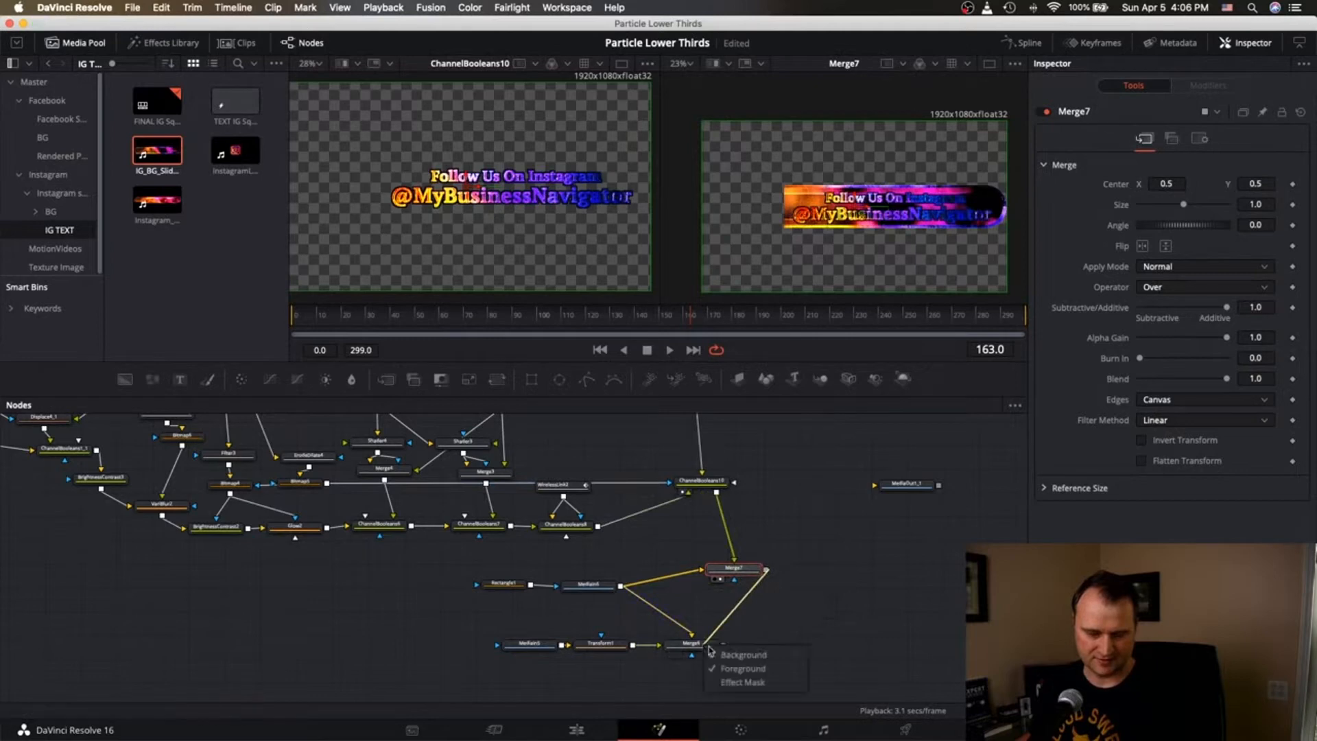
pyautogui.click(737, 665)
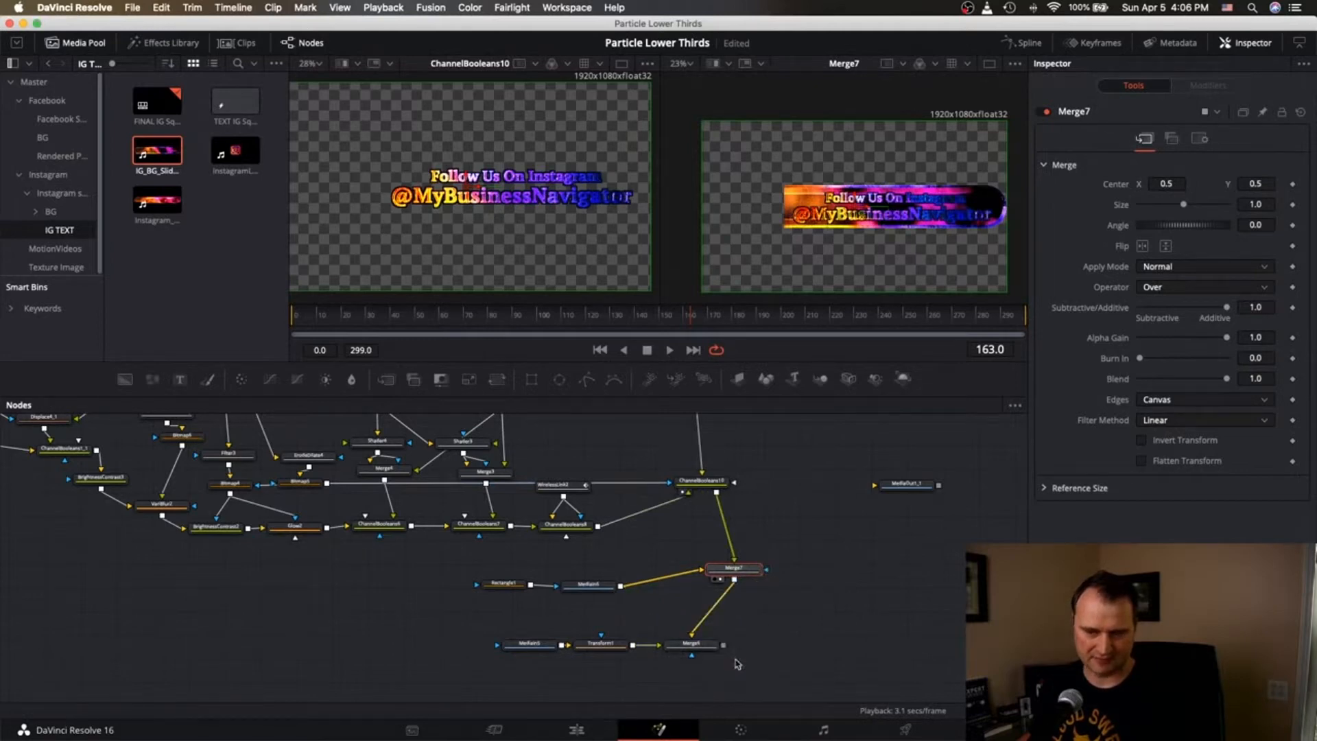
pyautogui.hscroll(-2, 723, 579)
pyautogui.click(732, 656)
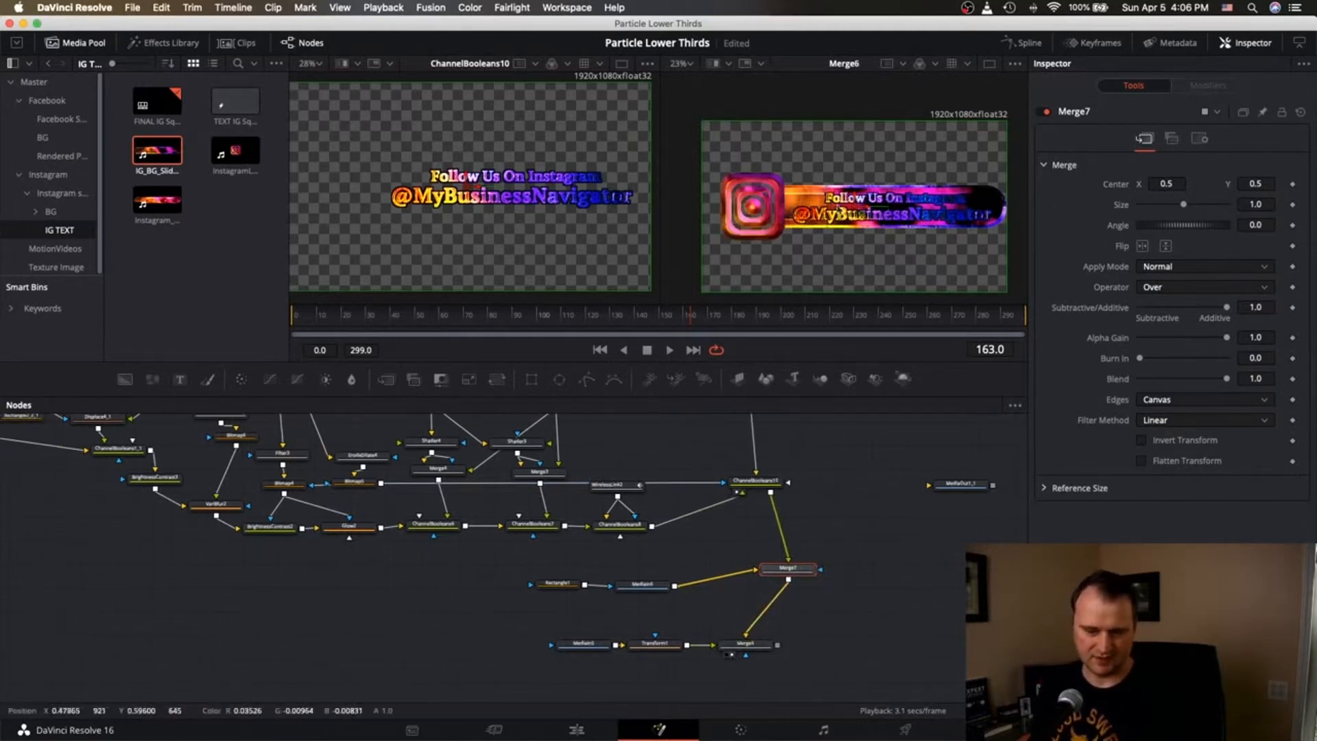
# Reduce ColorCorrector1_2's colour-wheel tint almost to neutral.
pyautogui.scroll(2, 871, 182)
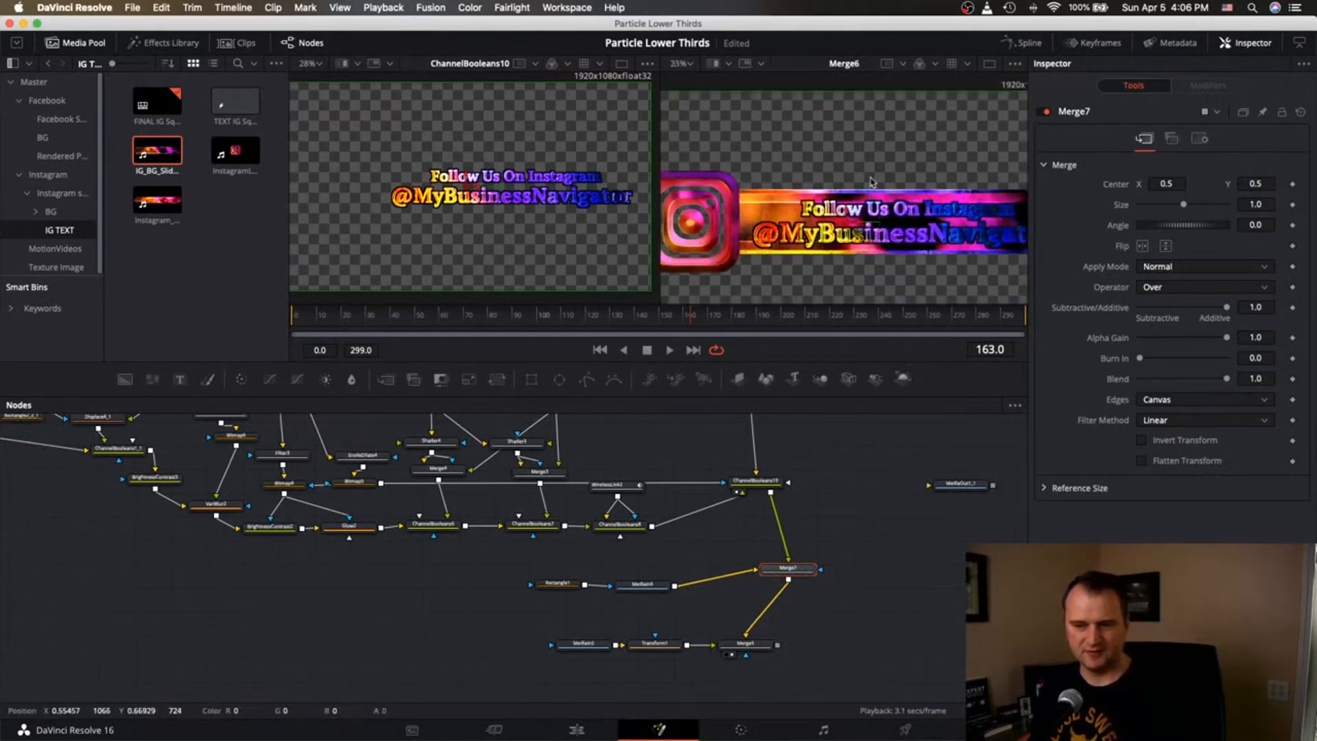
pyautogui.scroll(-2, 871, 182)
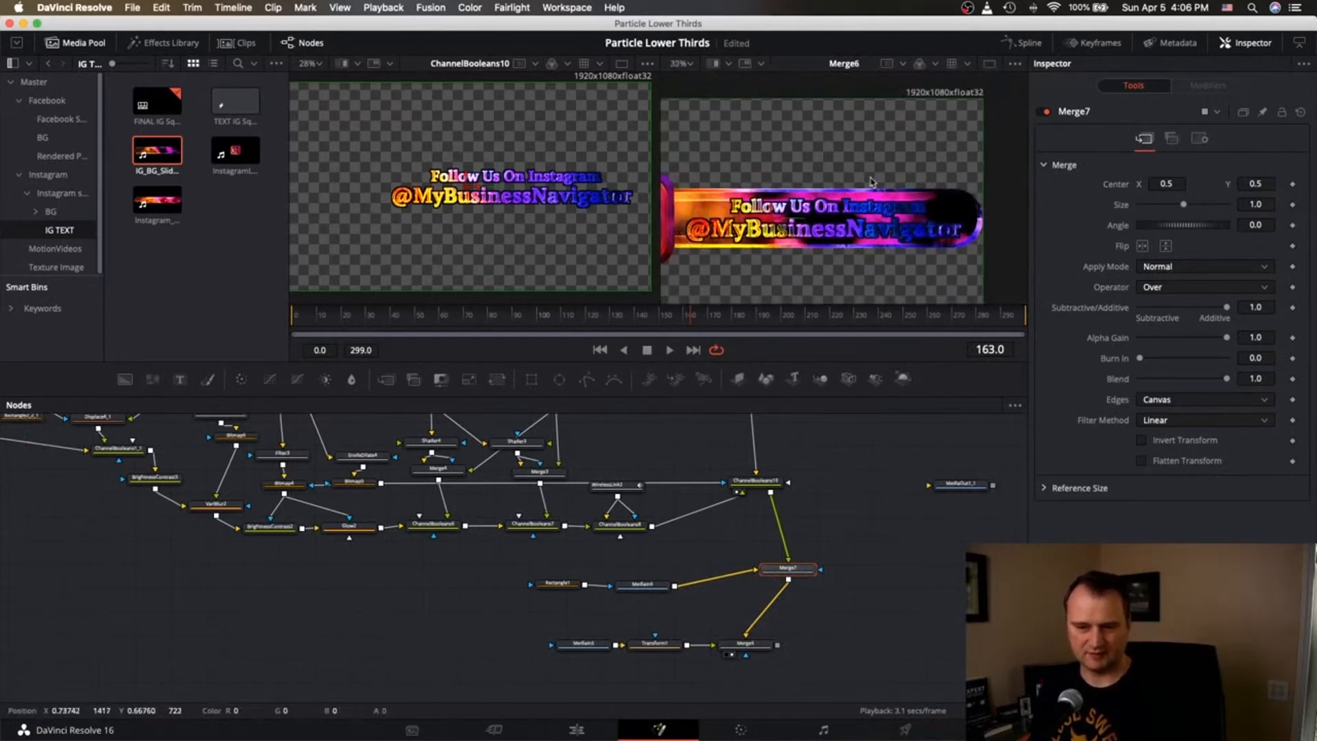
pyautogui.scroll(-2, 871, 182)
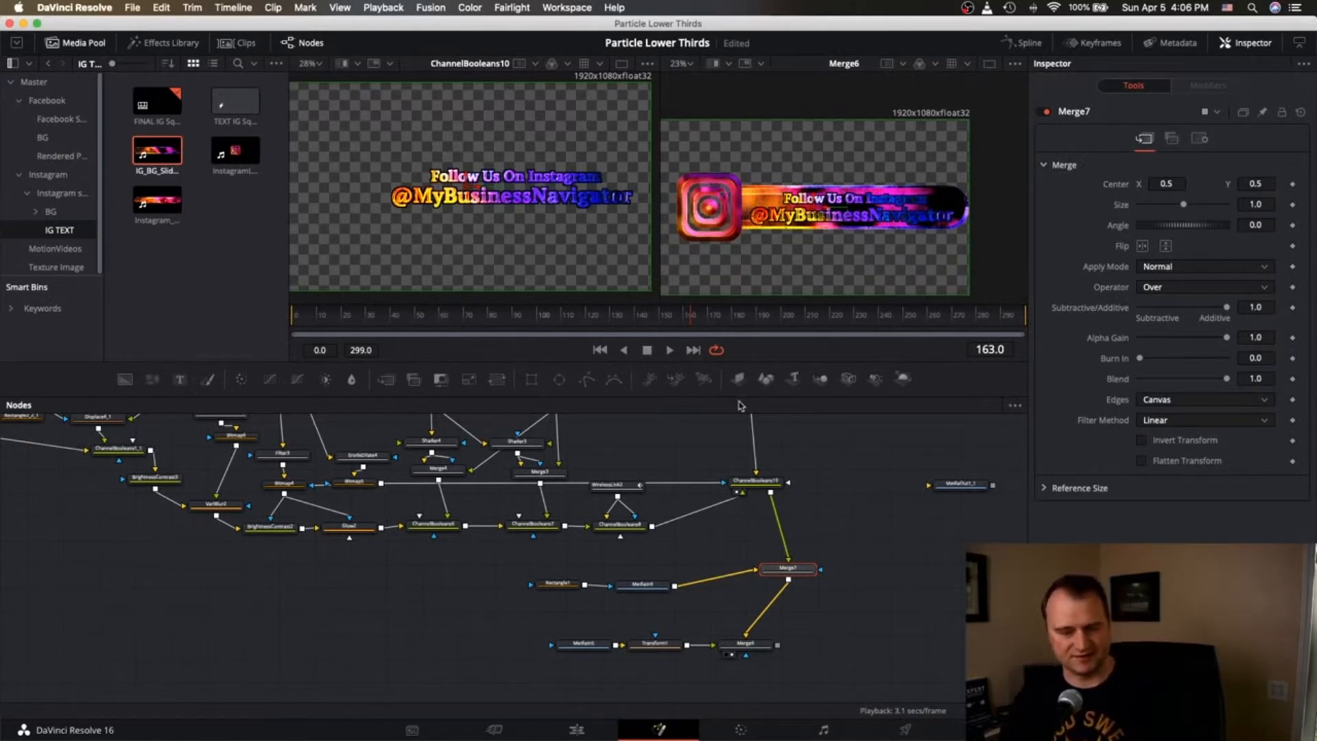
pyautogui.hscroll(-5, 492, 553)
pyautogui.scroll(3, 492, 553)
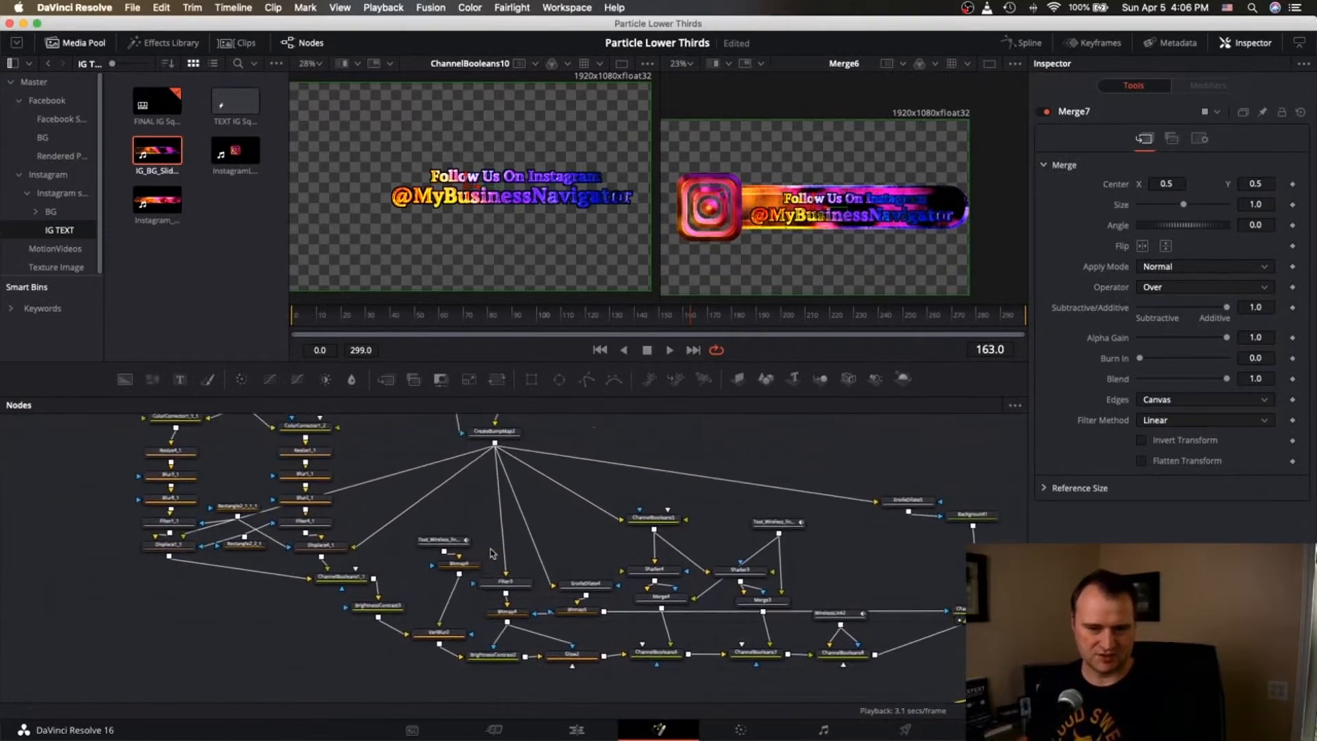
pyautogui.scroll(3, 491, 553)
pyautogui.hscroll(-2, 491, 553)
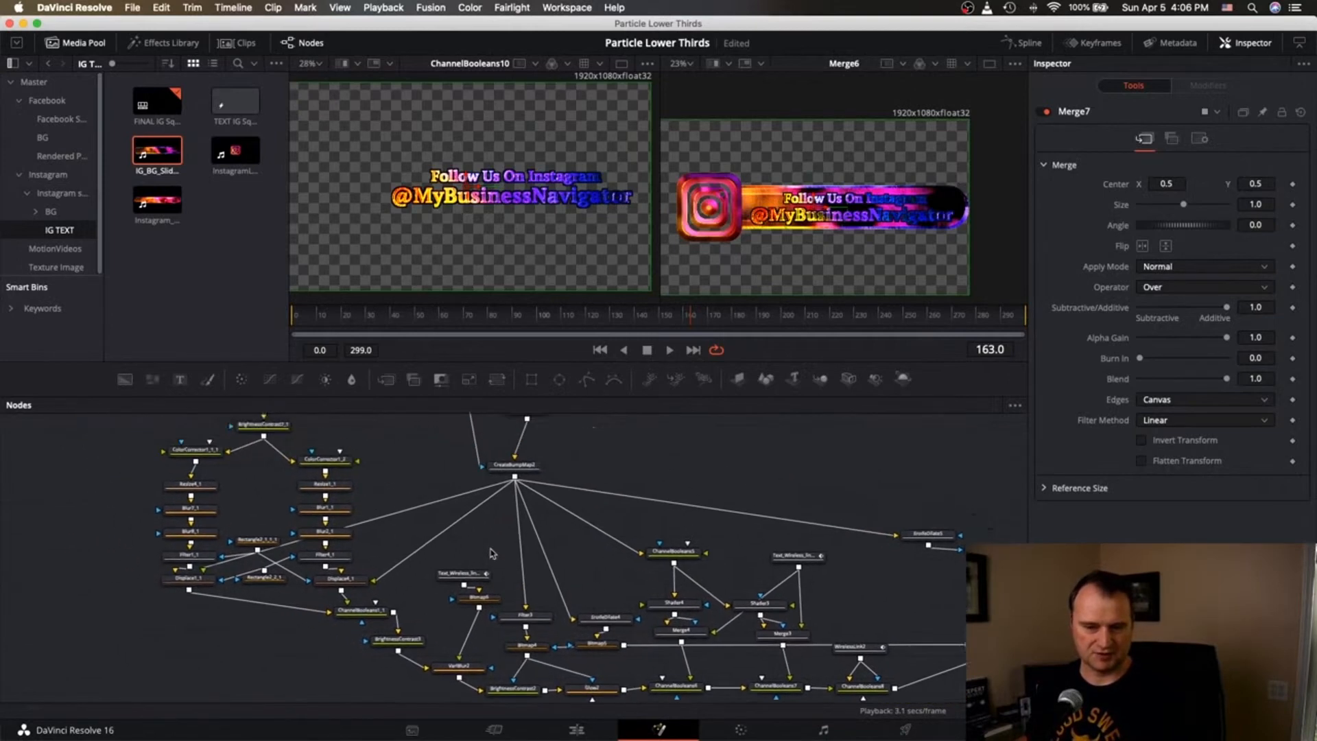
pyautogui.hscroll(-2, 492, 552)
pyautogui.scroll(1, 491, 552)
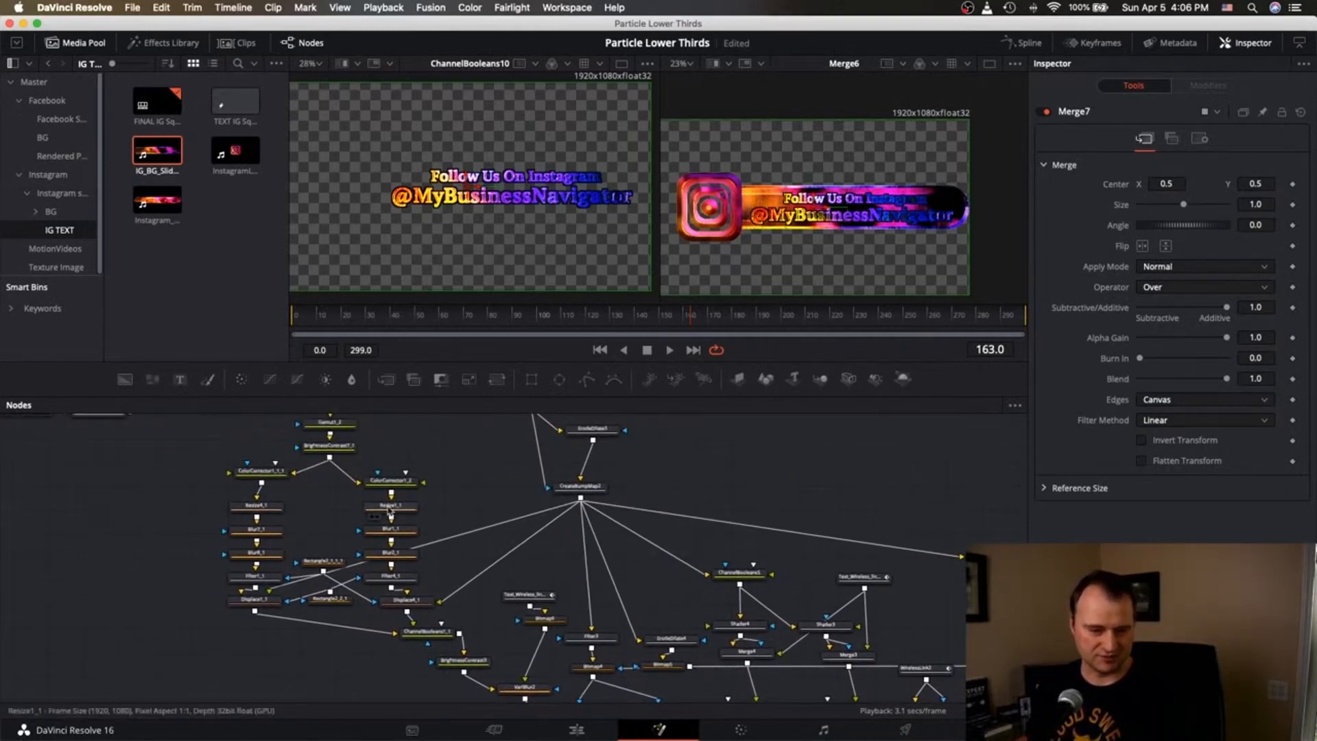
pyautogui.scroll(3, 325, 511)
pyautogui.hscroll(-2, 325, 511)
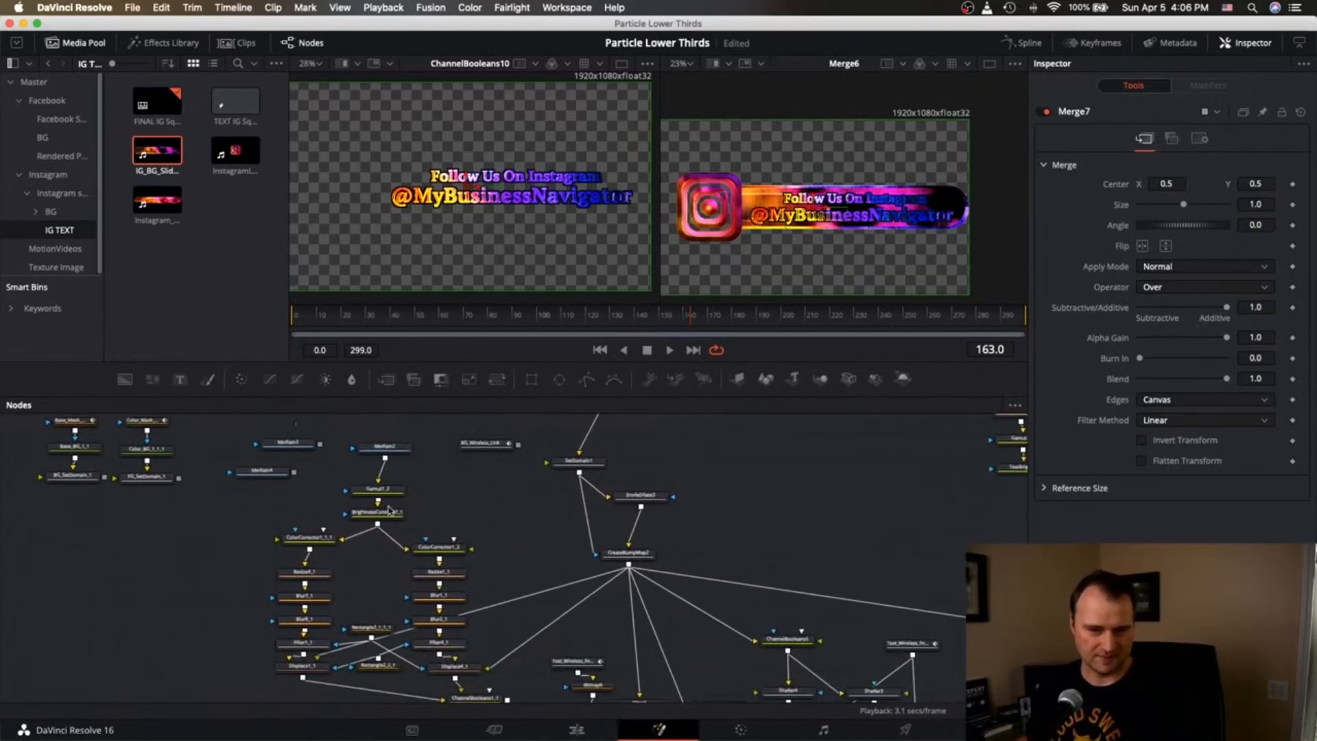
pyautogui.scroll(3, 388, 510)
pyautogui.hscroll(2, 389, 510)
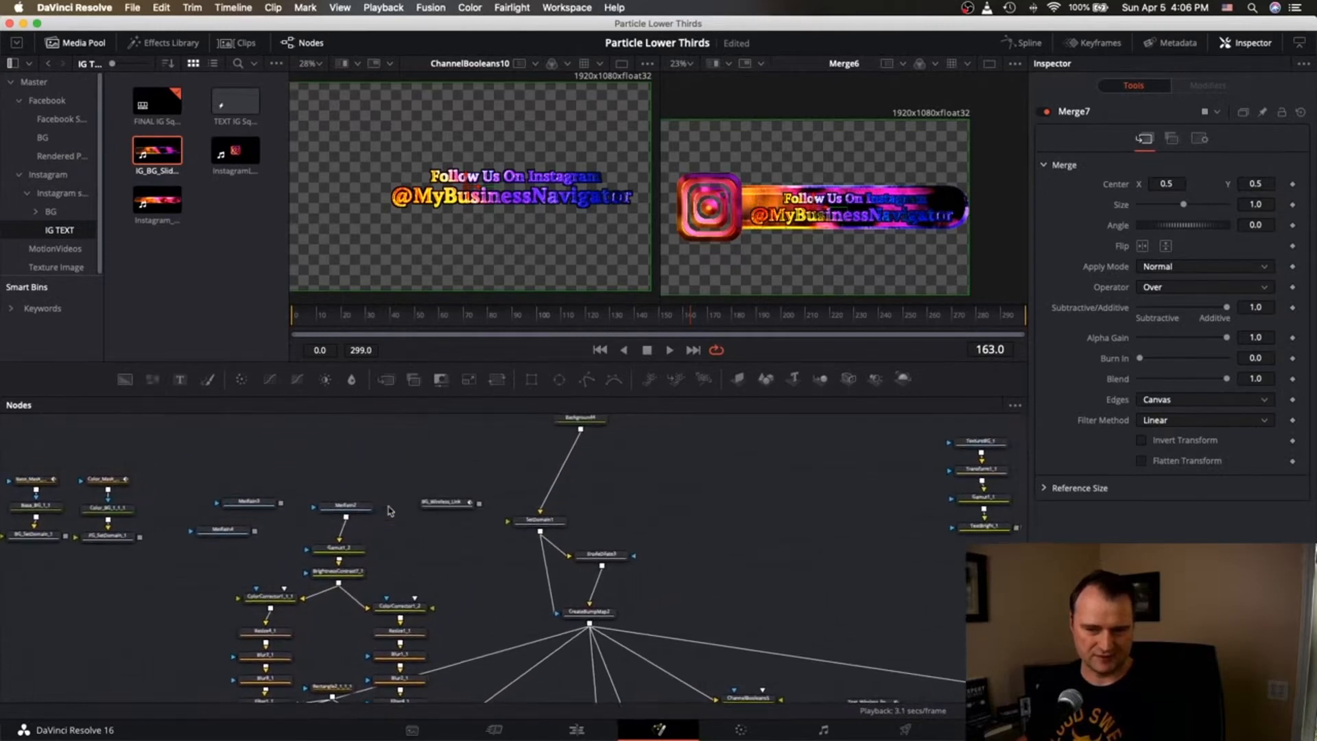
pyautogui.scroll(-3, 388, 510)
pyautogui.hscroll(-2, 389, 510)
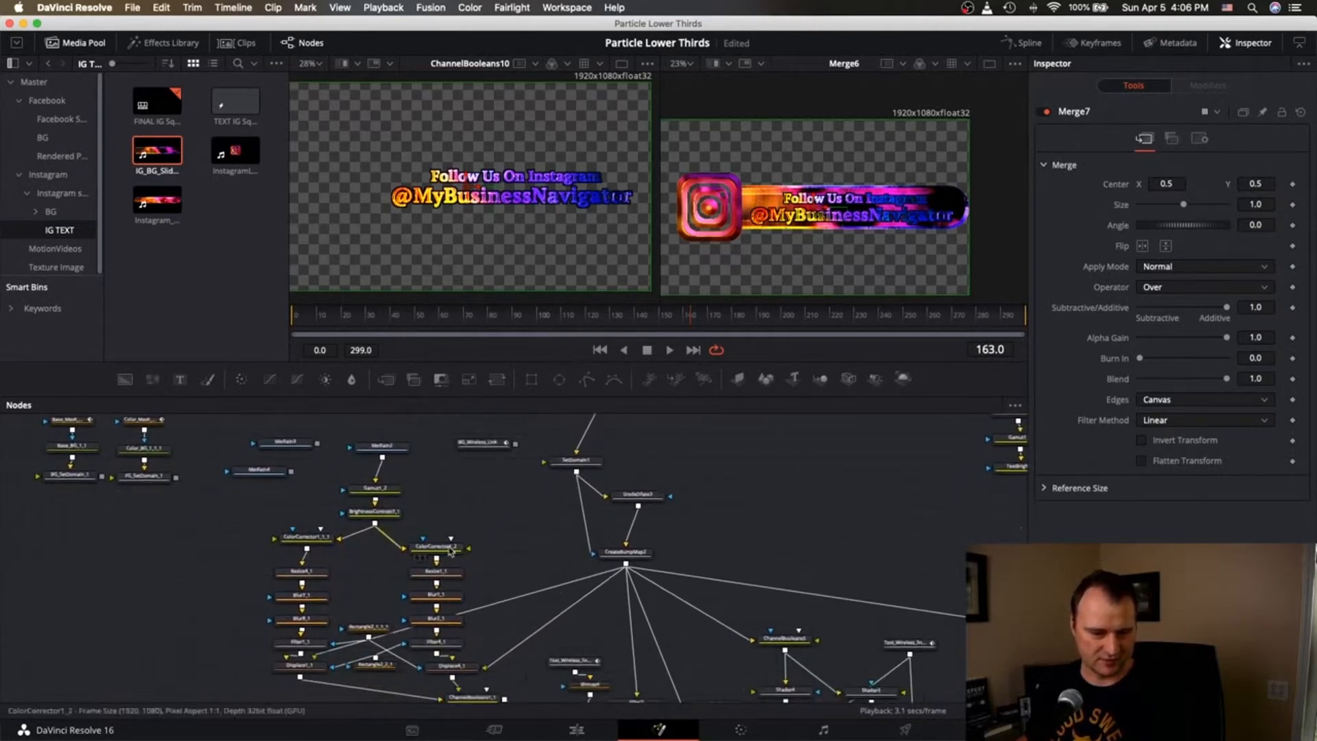
pyautogui.click(437, 549)
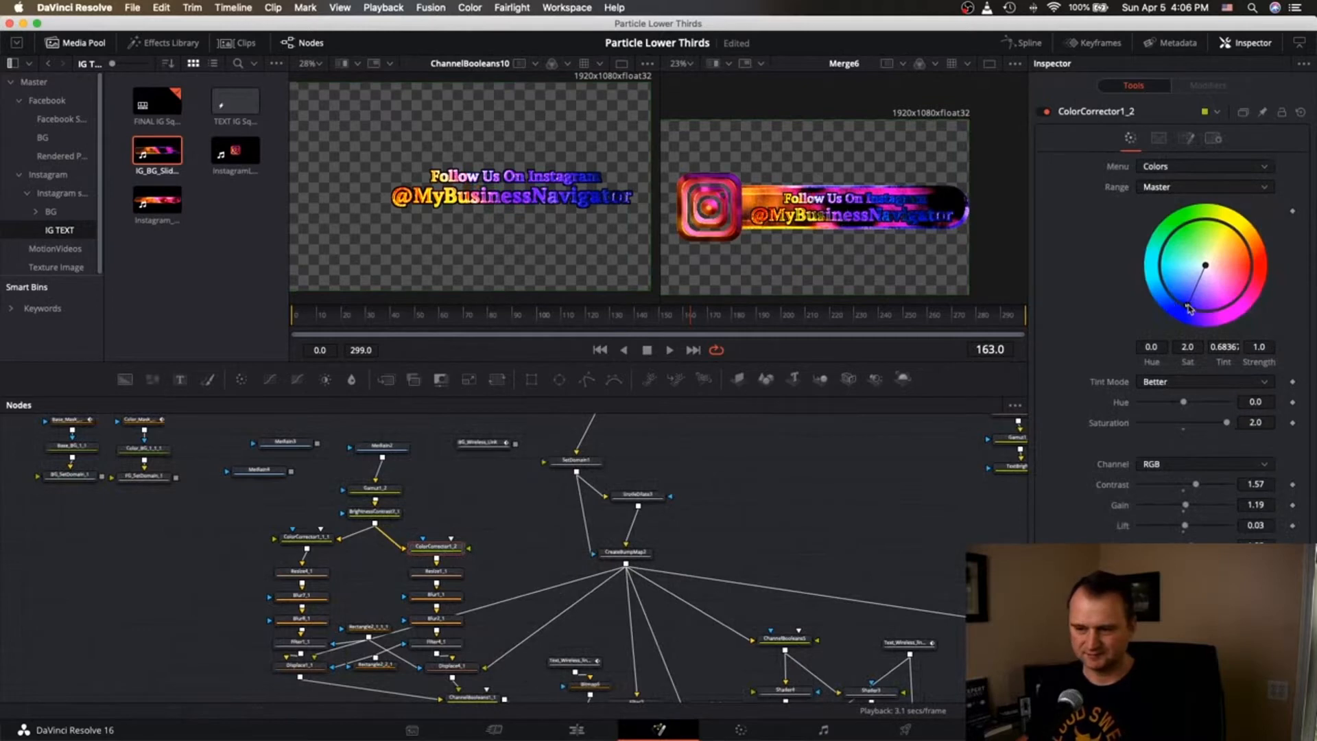
pyautogui.moveTo(1190, 309); pyautogui.dragTo(1198, 273)
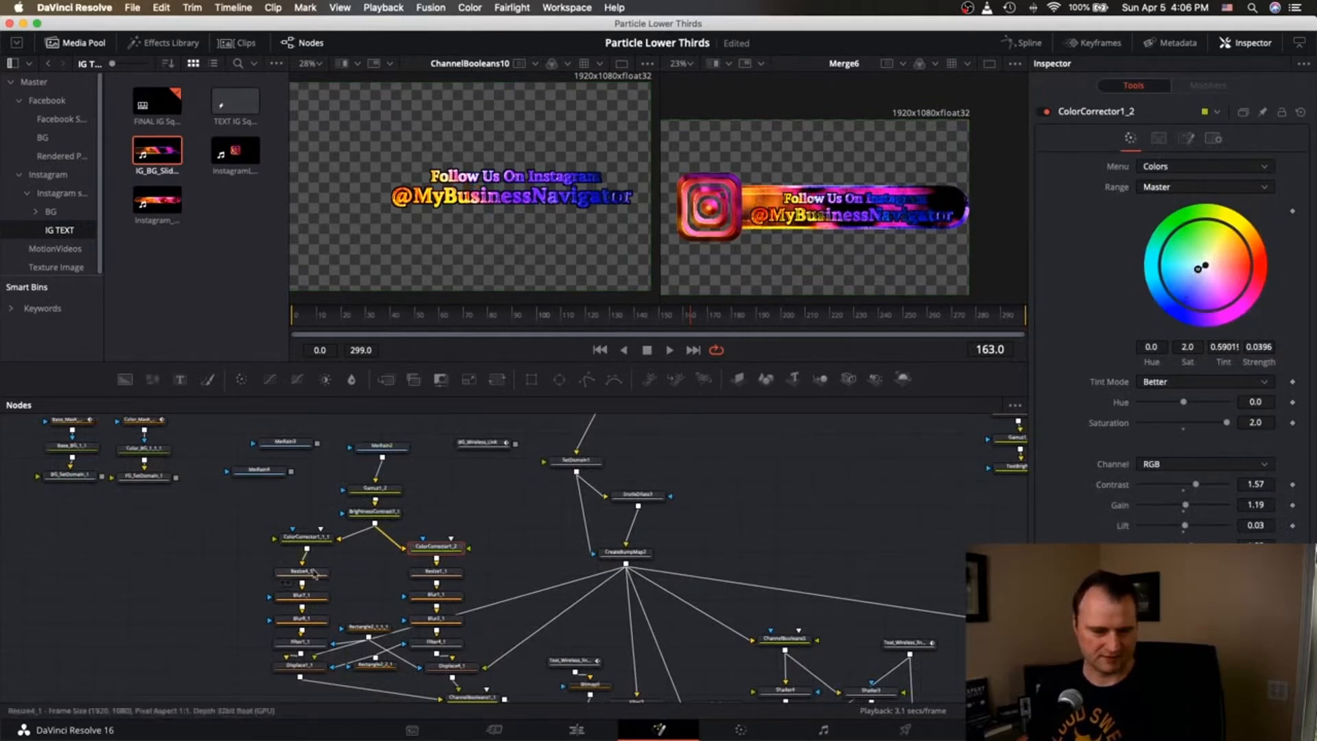
# Neutralize ColorCorrector1_1_1's tint, lower both saturations (ColorCorrector1_2 to 1.02), and view ColorCorrector1_2.
pyautogui.click(314, 540)
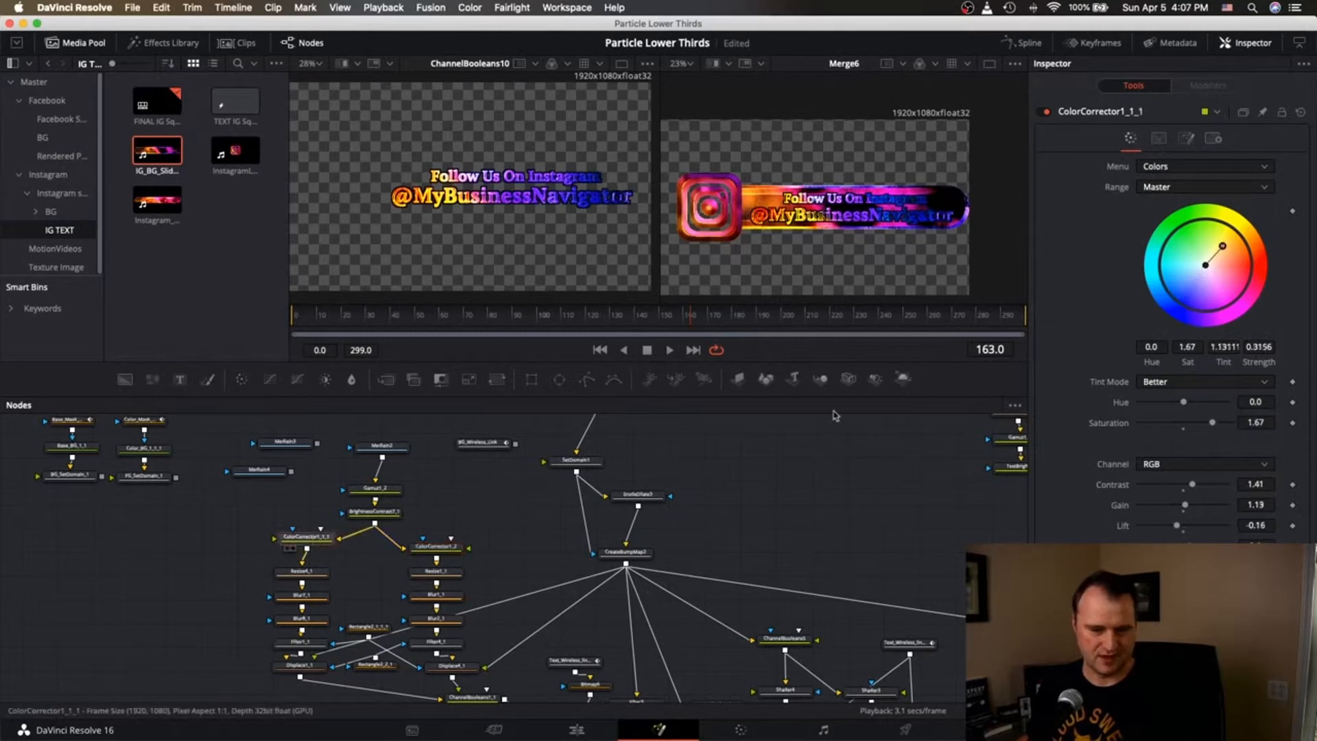
pyautogui.moveTo(1223, 246); pyautogui.dragTo(1212, 259)
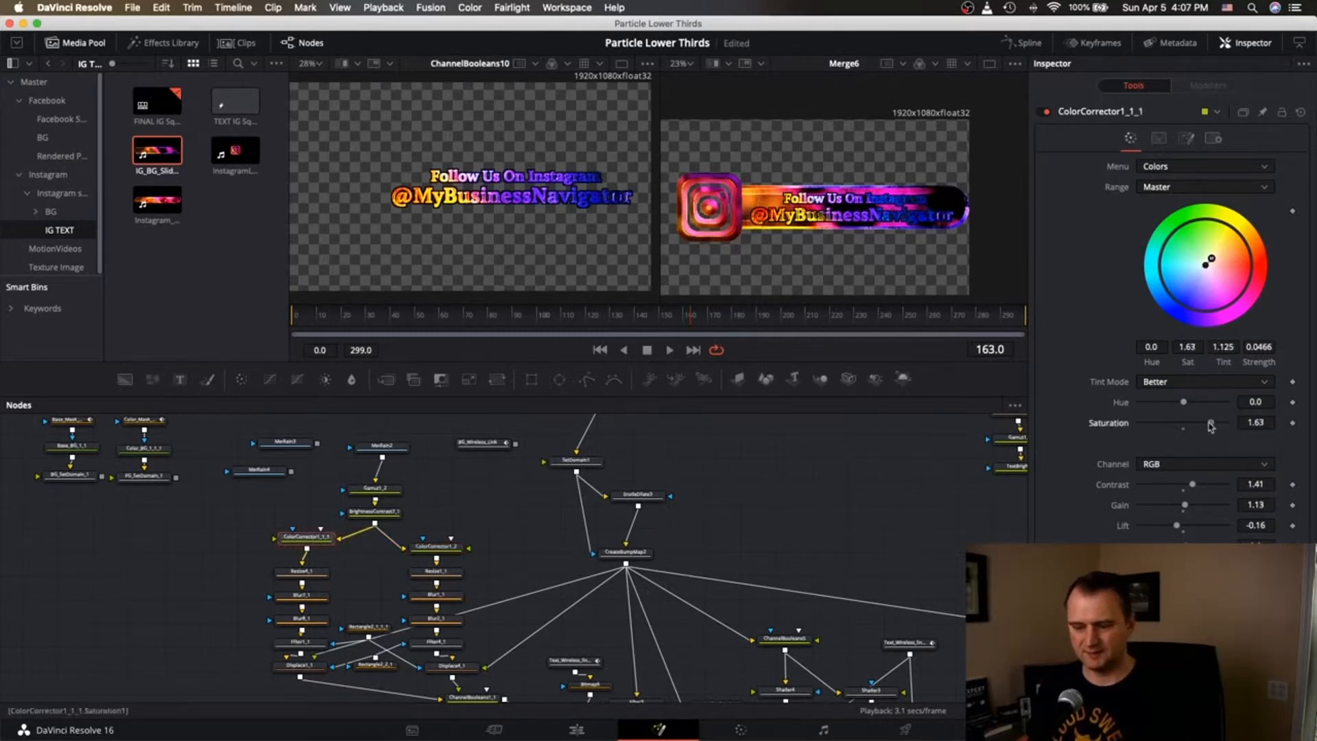
pyautogui.moveTo(1212, 427); pyautogui.dragTo(1186, 427)
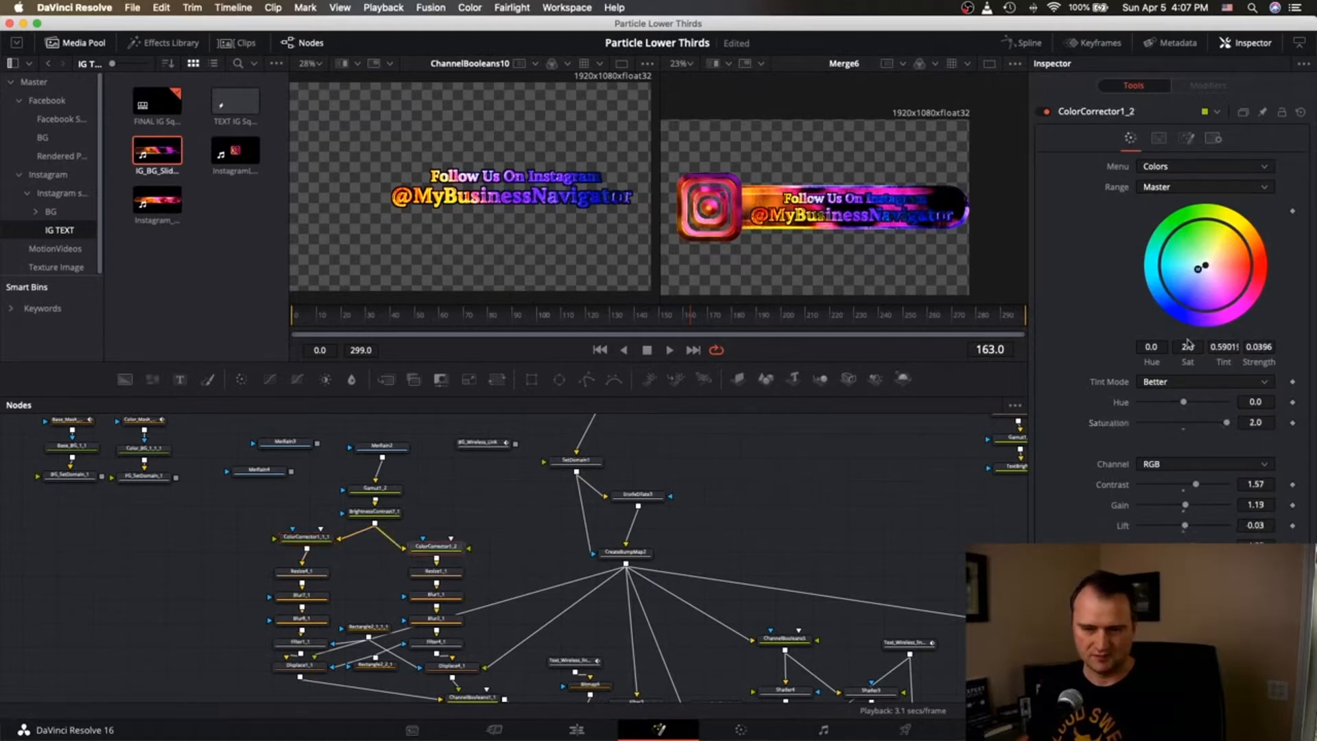
pyautogui.moveTo(1222, 421); pyautogui.dragTo(1179, 428)
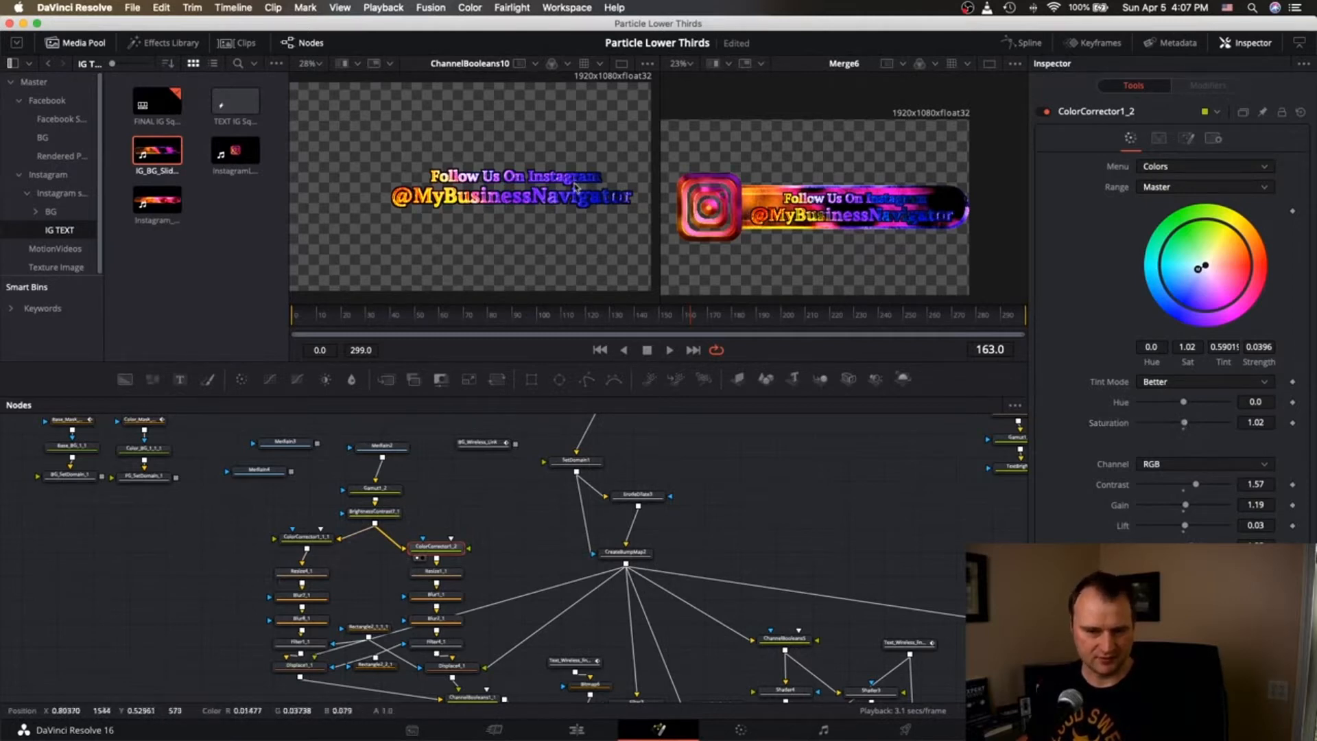
pyautogui.press('1')
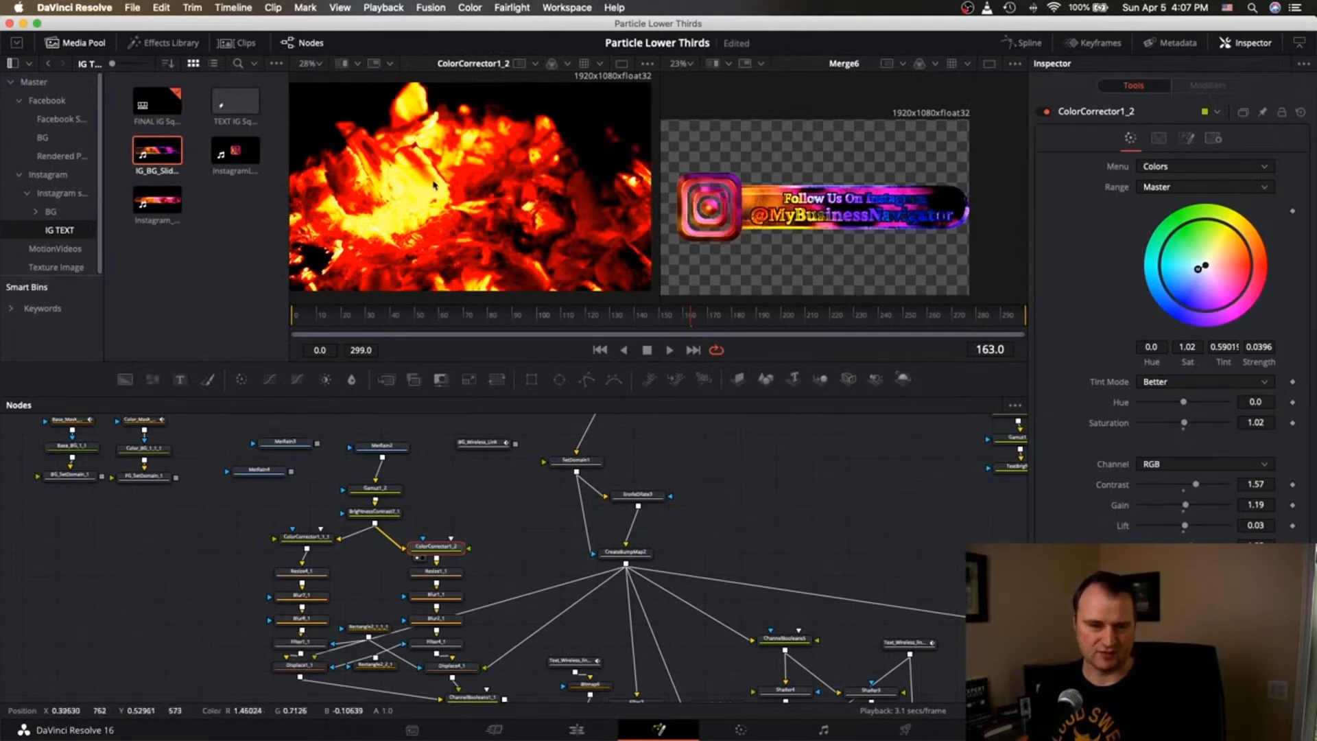
# Swap Gamut1_2's fire input for the snowy forest clip Pexels Videos 3474.mp4 from MotionVideos.
pyautogui.scroll(3, 310, 515)
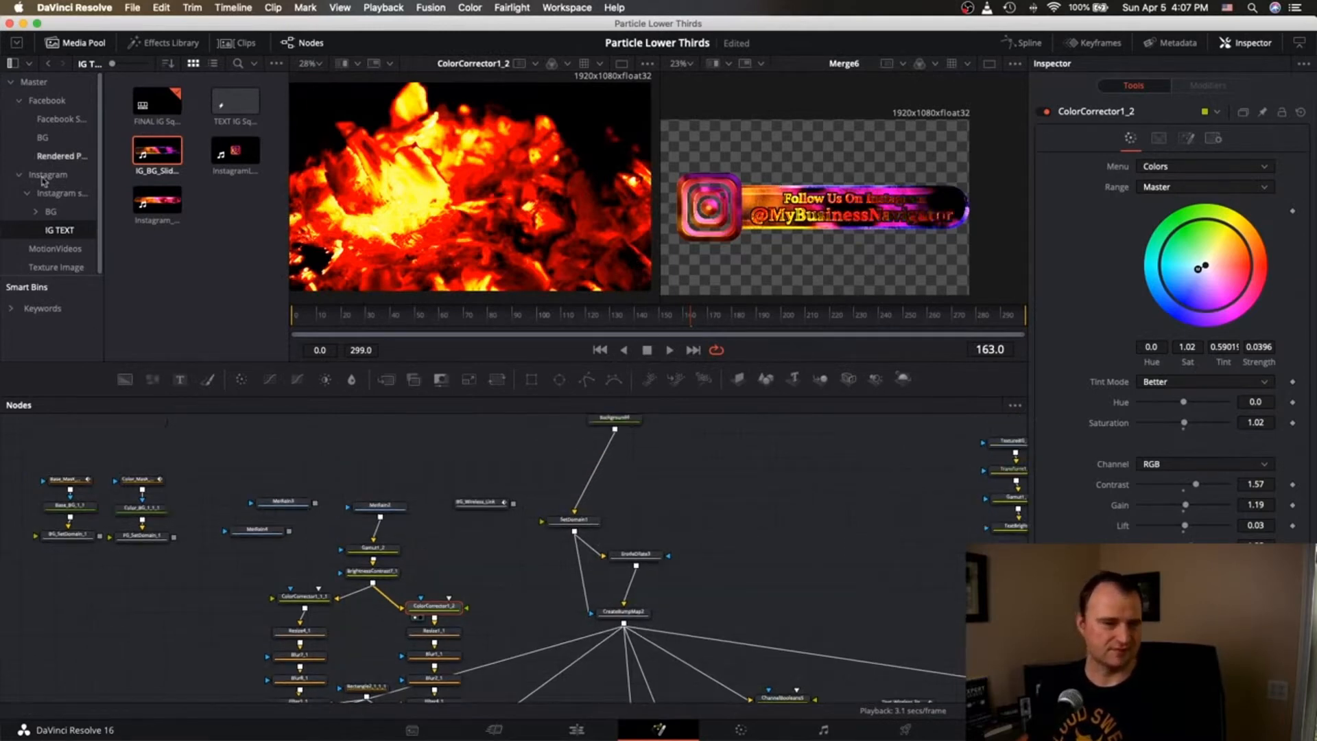
pyautogui.click(55, 249)
pyautogui.click(172, 165)
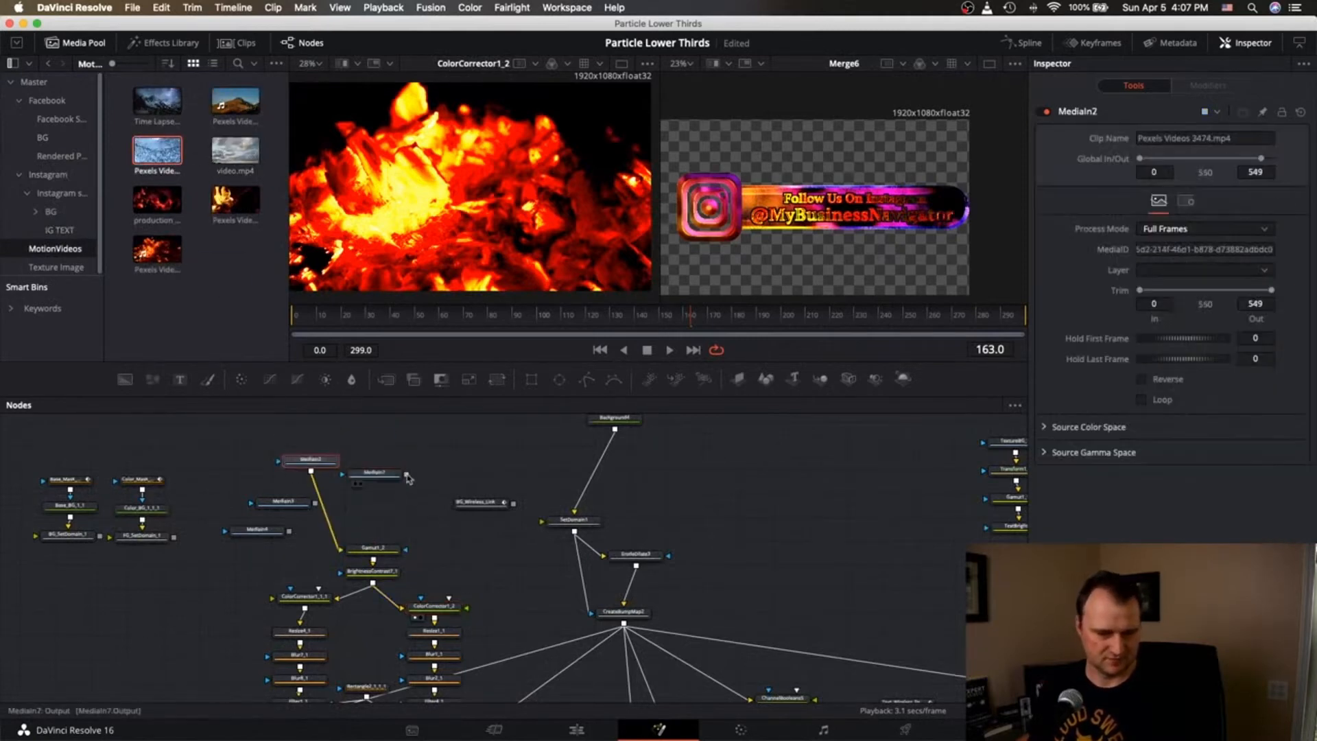
pyautogui.moveTo(406, 475); pyautogui.dragTo(372, 547)
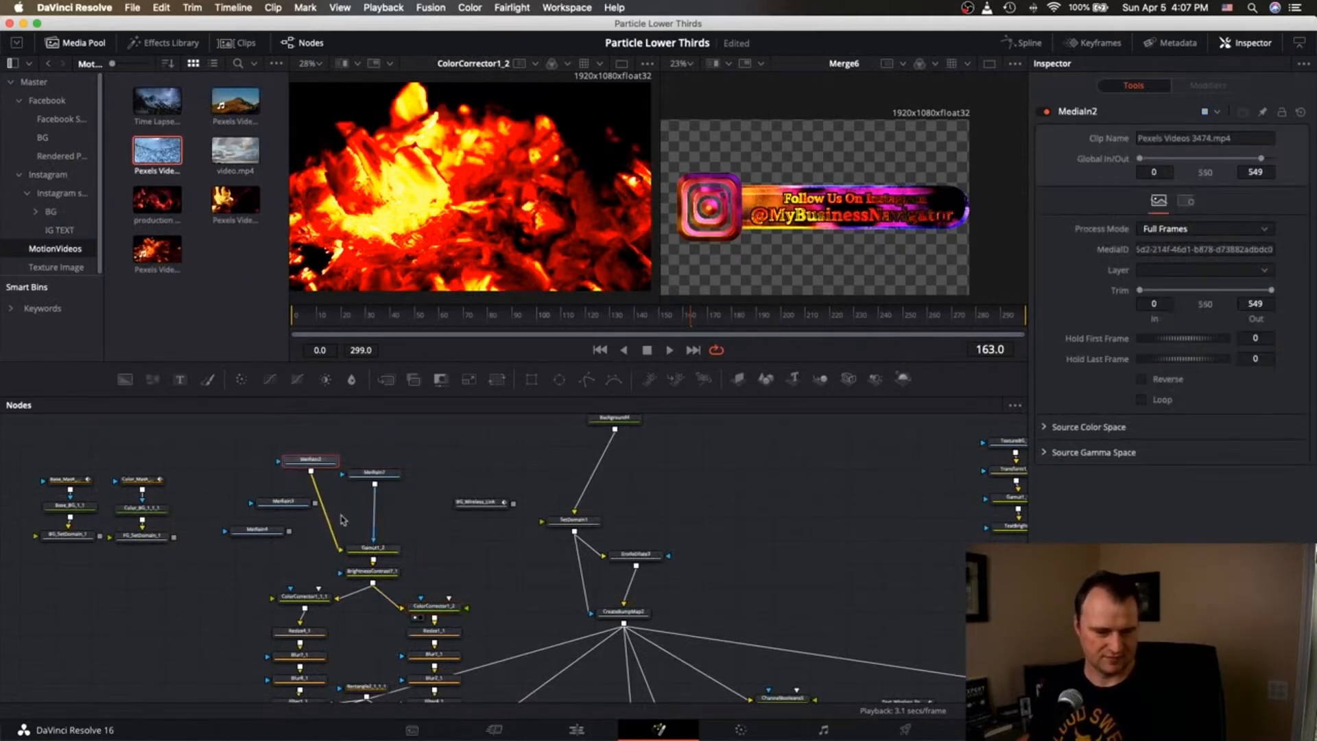
pyautogui.click(374, 526)
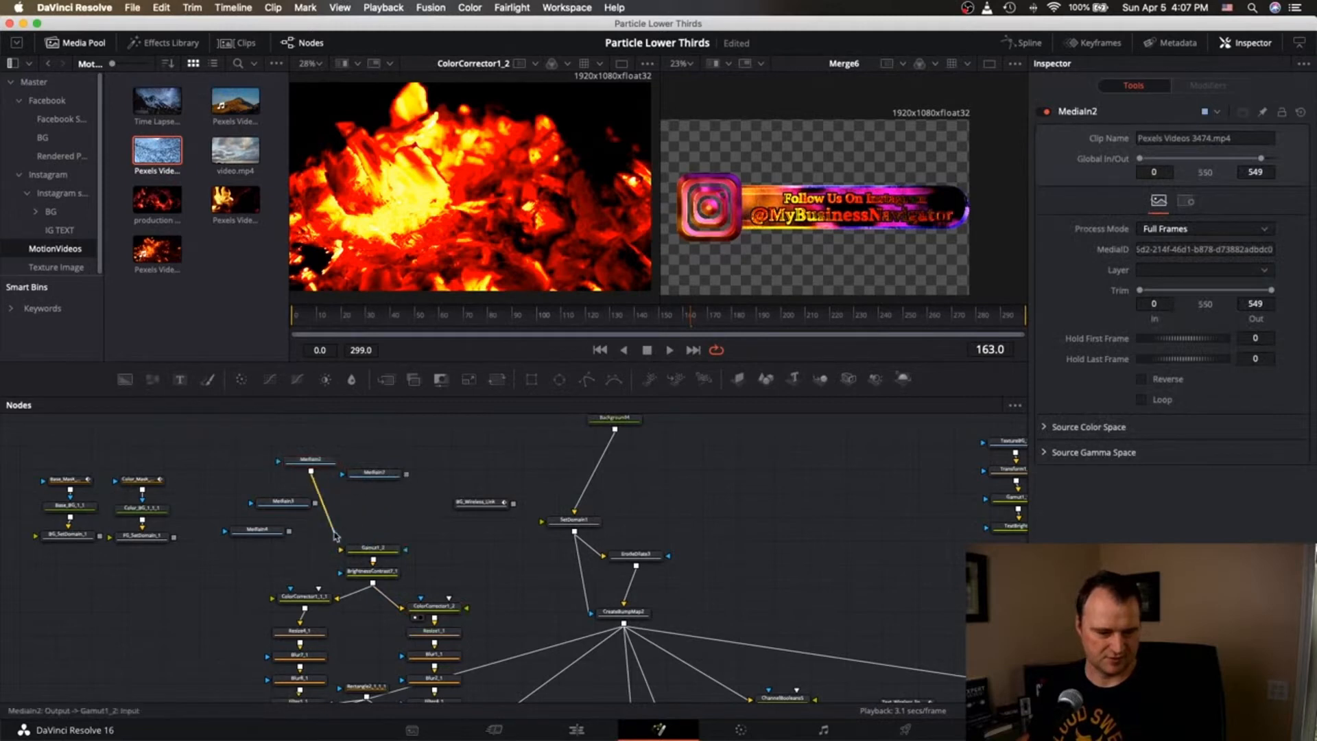
pyautogui.click(338, 540)
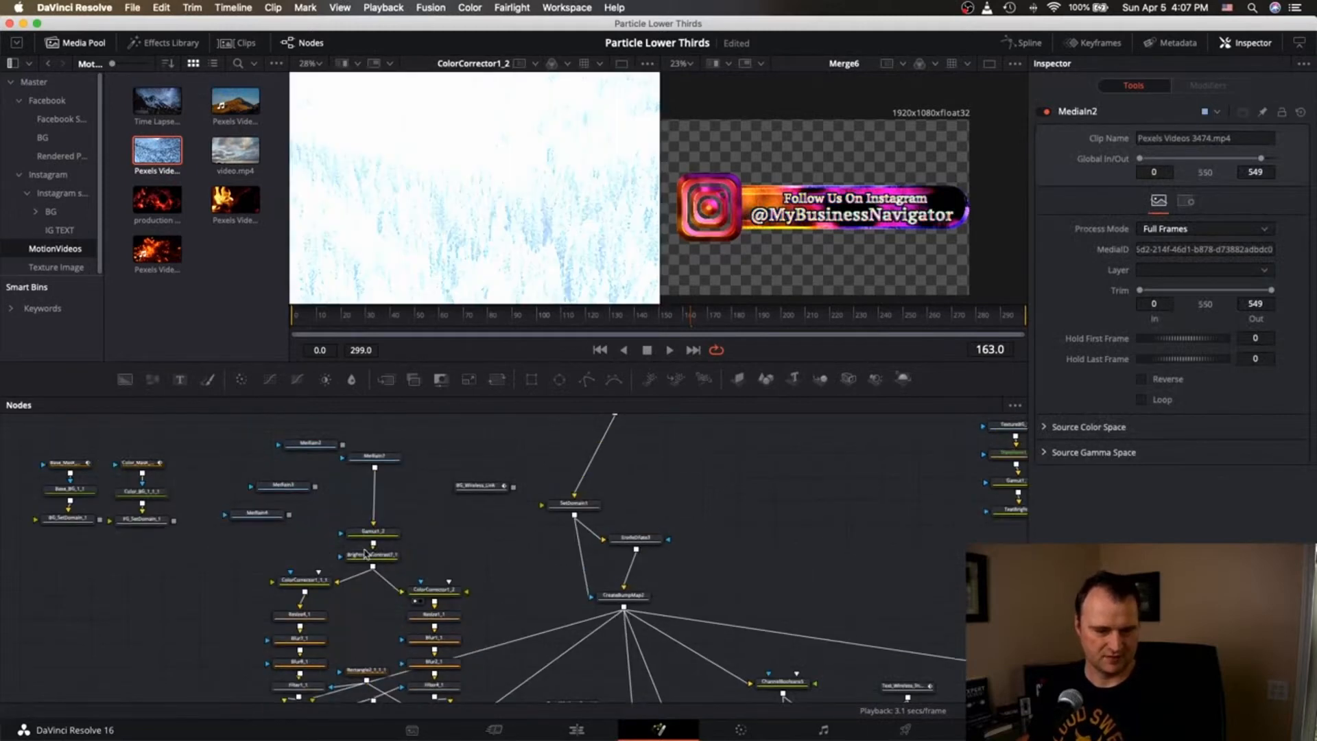
pyautogui.click(434, 589)
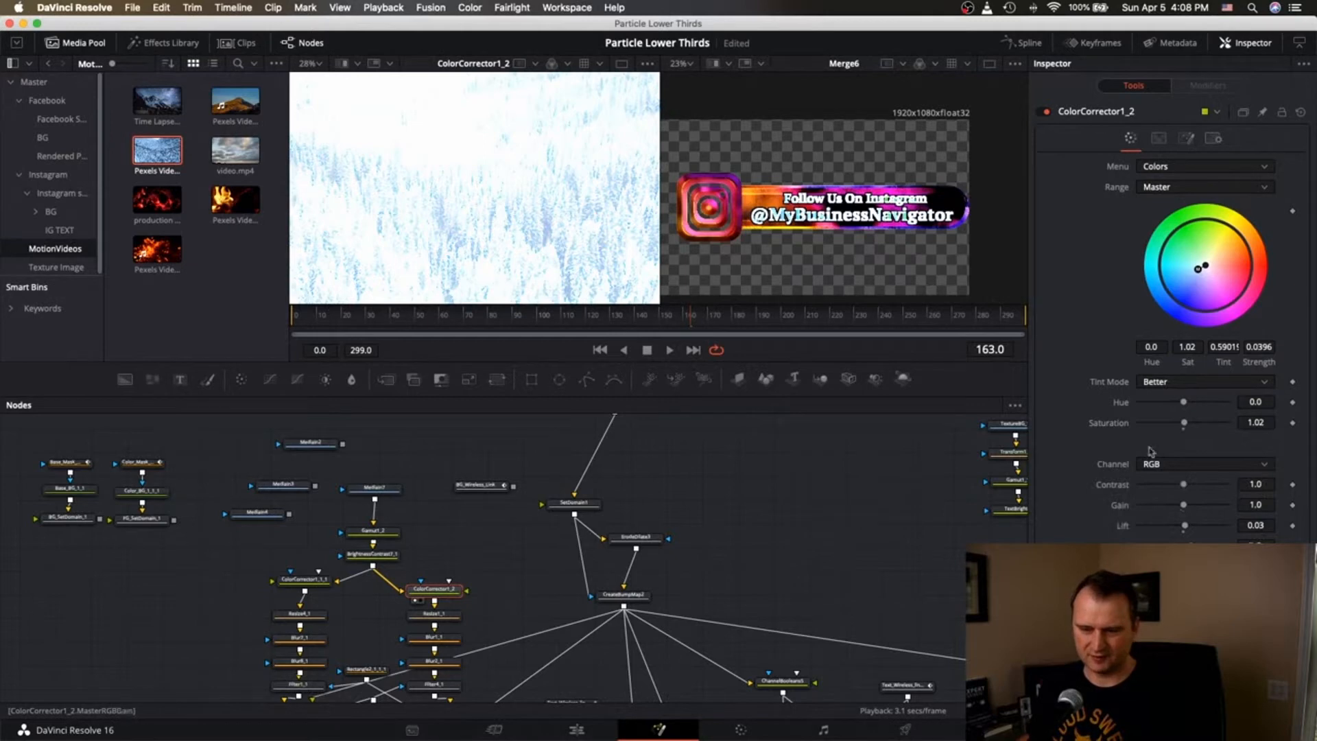
# Grade ColorCorrector1_2's forest purple with a strong tint, saturation about 1.6 and contrast 1.73.
pyautogui.moveTo(1201, 269); pyautogui.dragTo(1210, 280)
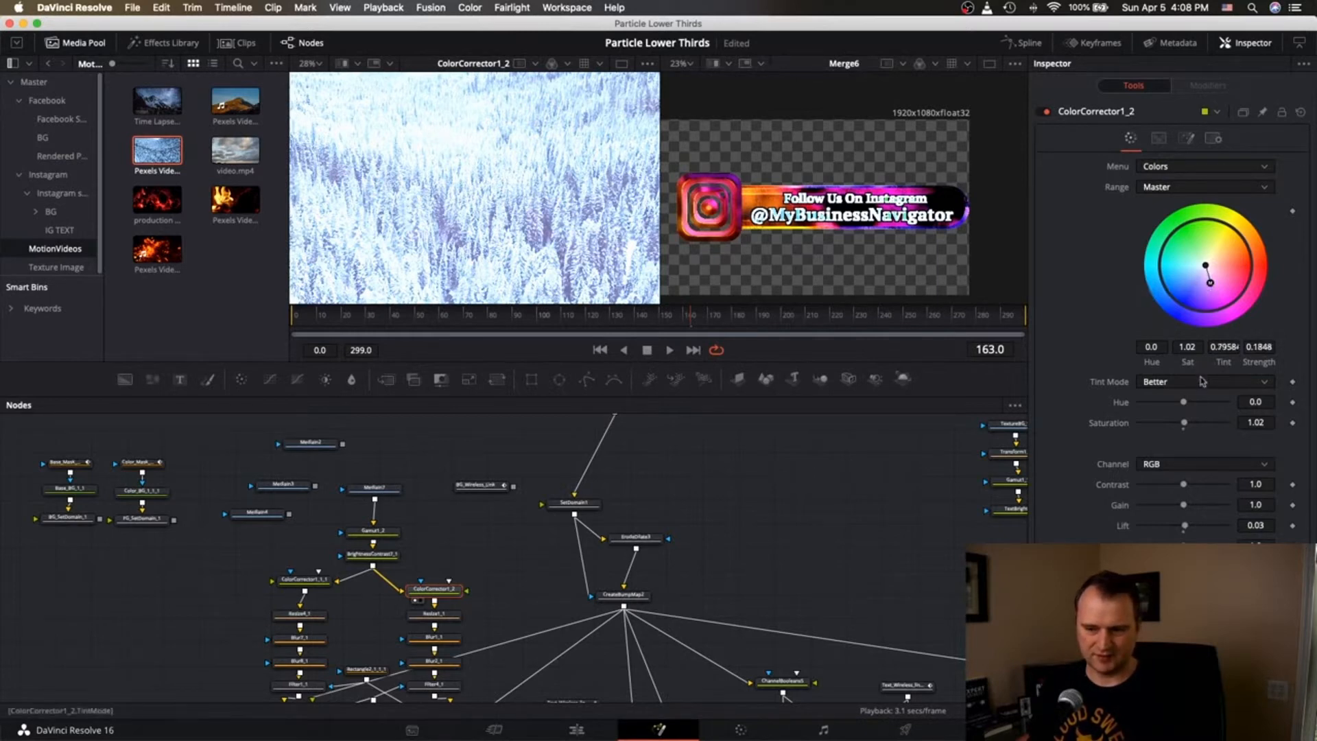
pyautogui.moveTo(1185, 423); pyautogui.dragTo(1192, 424)
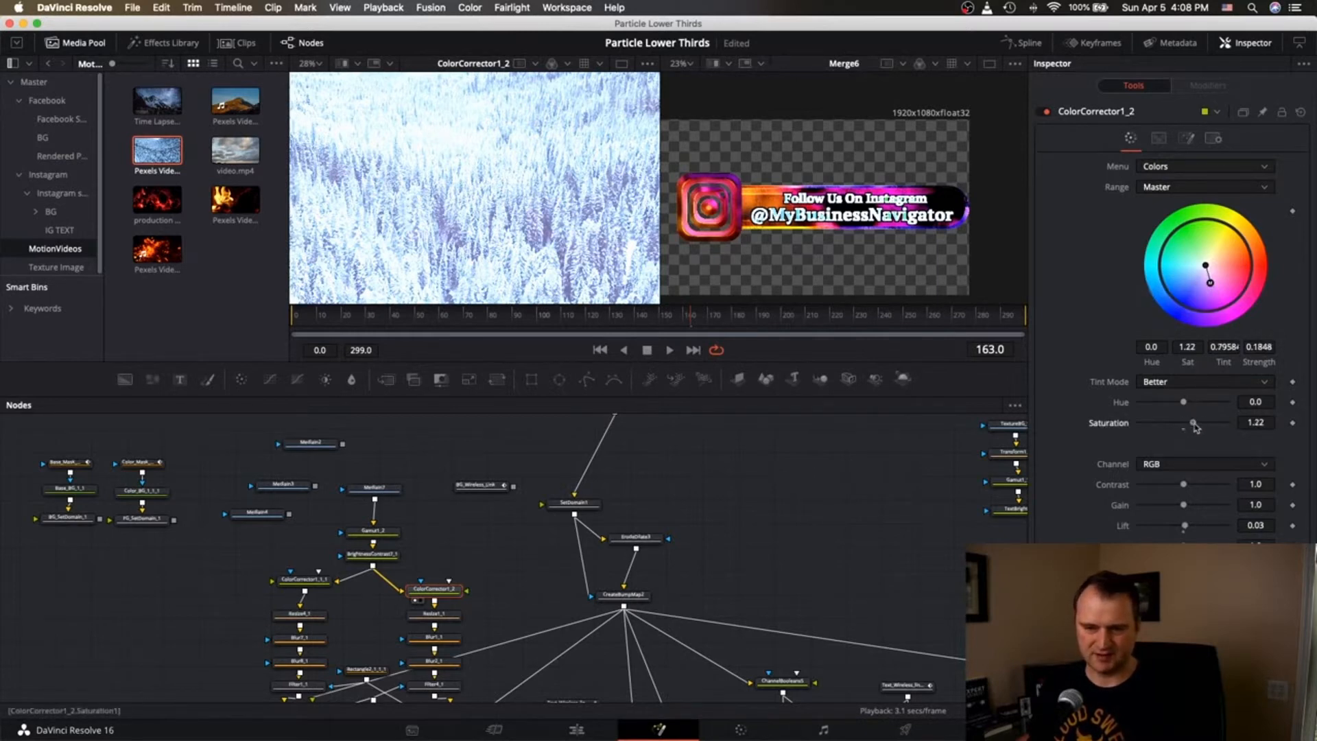
pyautogui.click(283, 591)
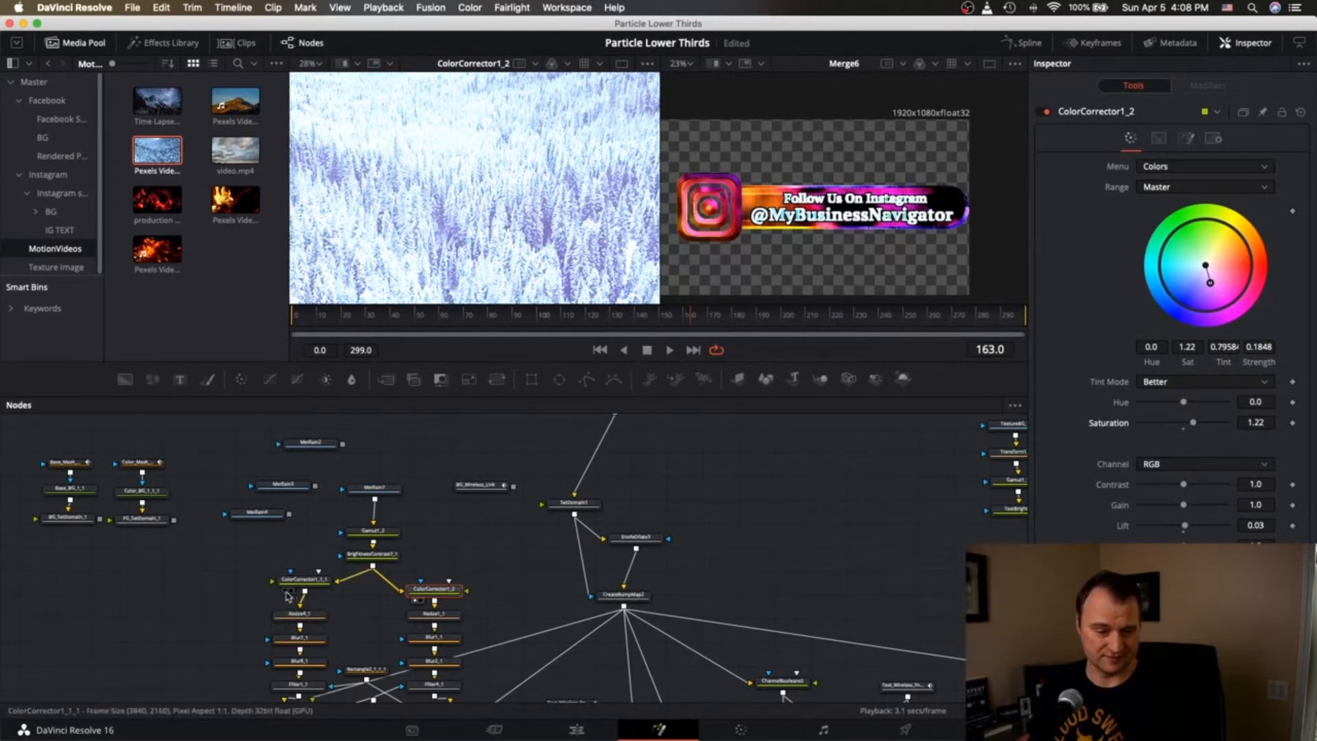
pyautogui.click(419, 604)
pyautogui.moveTo(1209, 282); pyautogui.dragTo(1216, 293)
pyautogui.moveTo(1194, 425); pyautogui.dragTo(1209, 424)
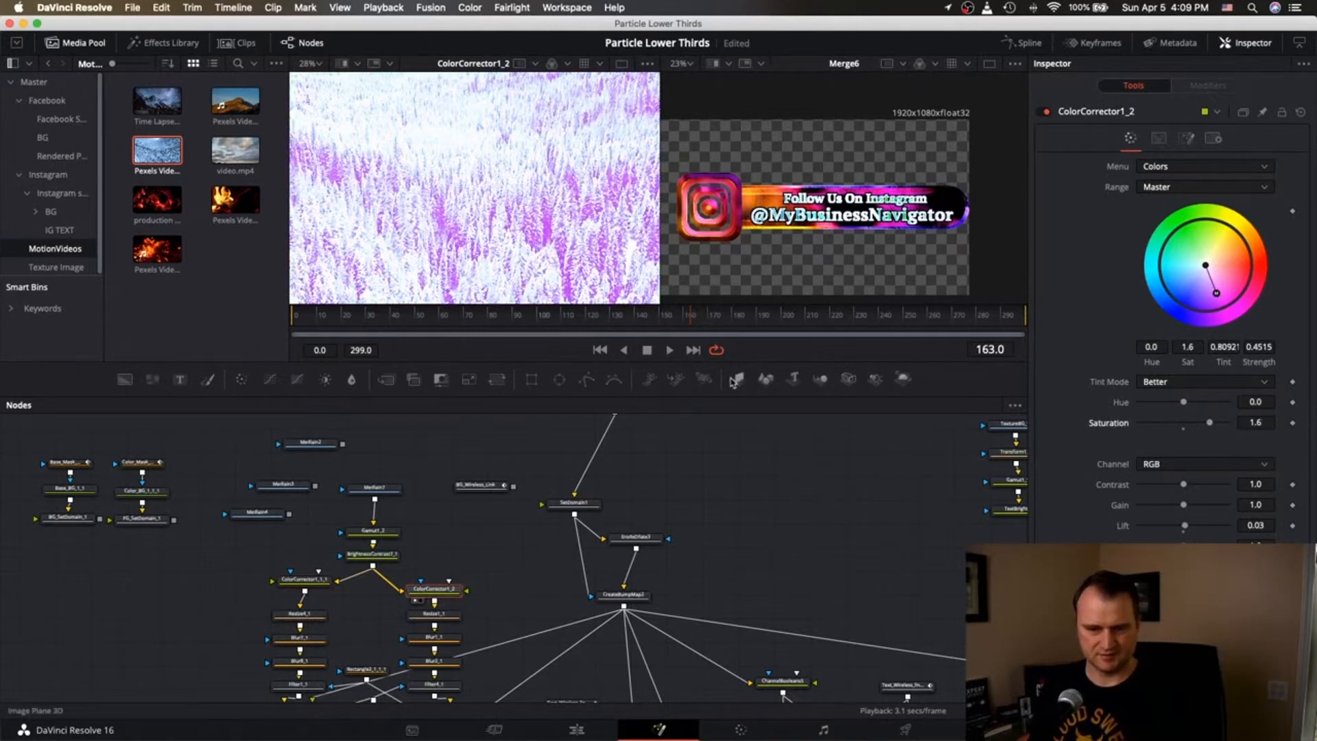
pyautogui.moveTo(1216, 294); pyautogui.dragTo(1194, 300)
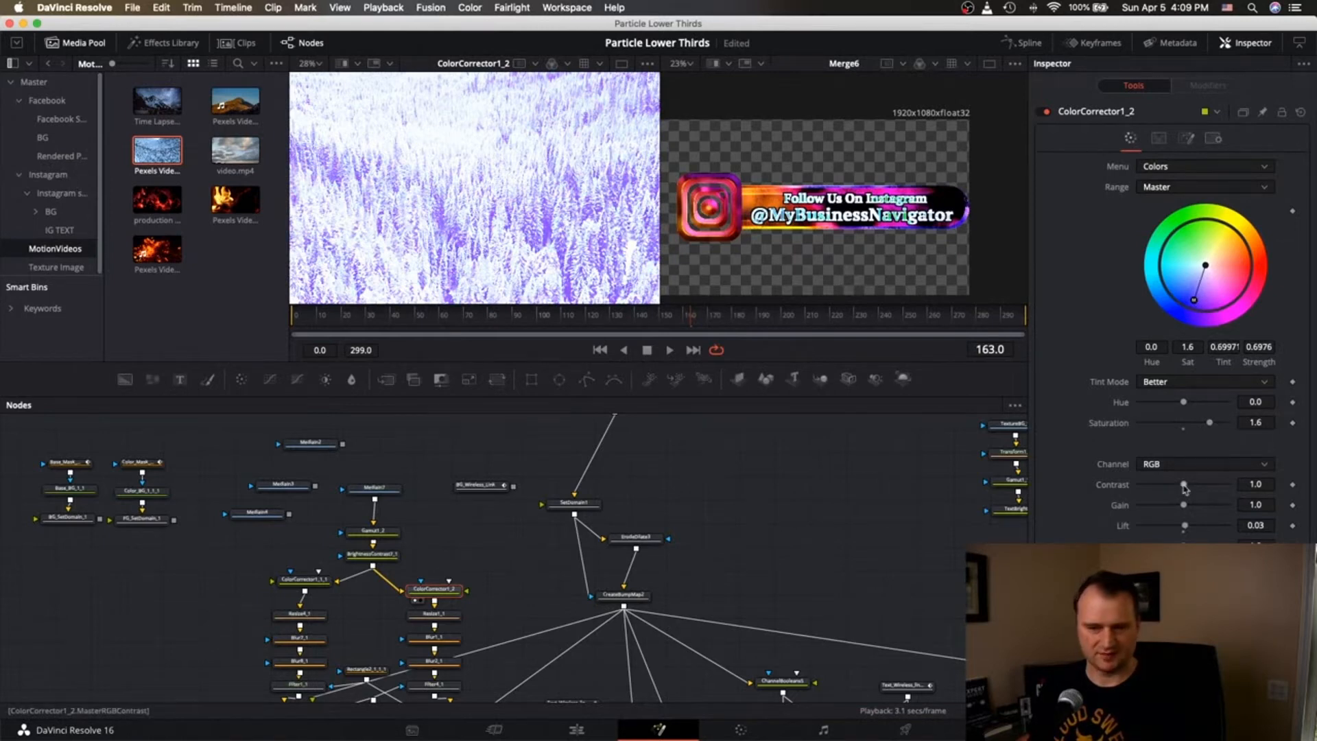
pyautogui.moveTo(1184, 485); pyautogui.dragTo(1173, 527)
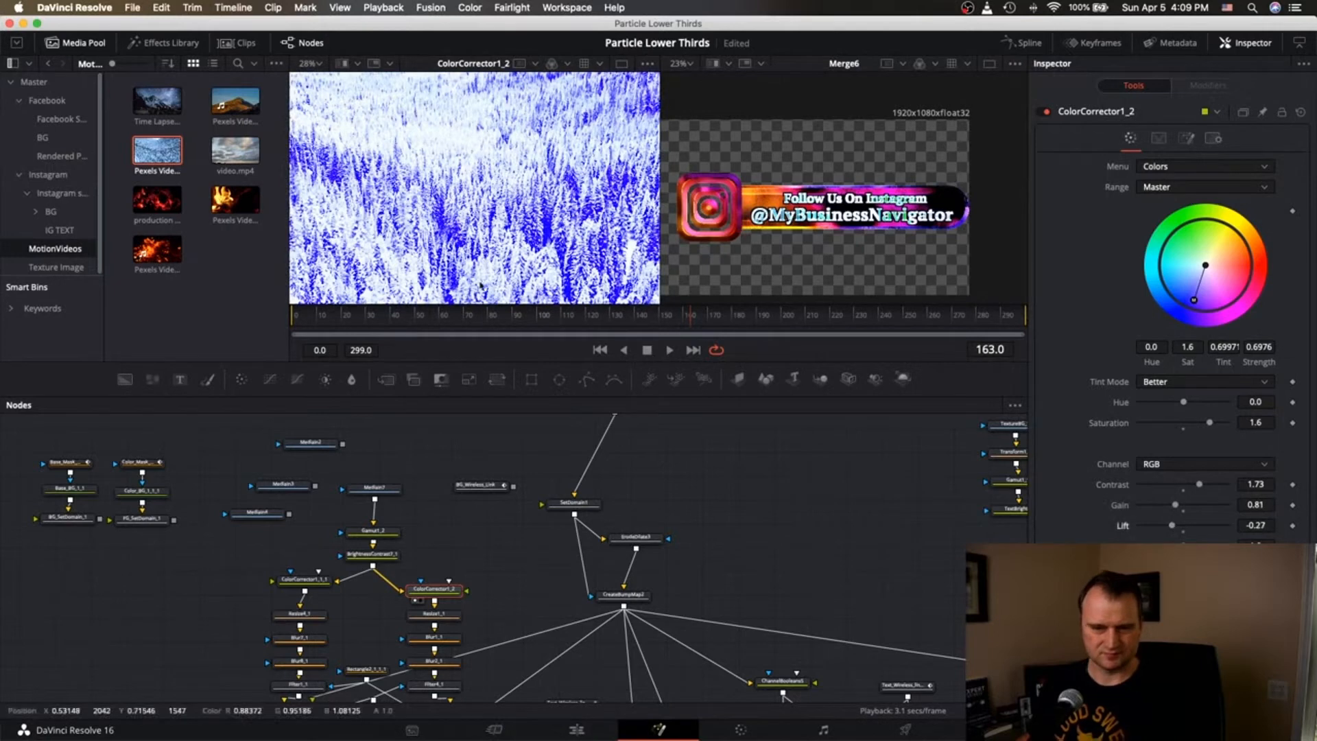
# Give ColorCorrector1_1_1 a stronger orange tint with gain 0.97, then push ColorCorrector1_2 further purple.
pyautogui.click(314, 584)
pyautogui.press('1')
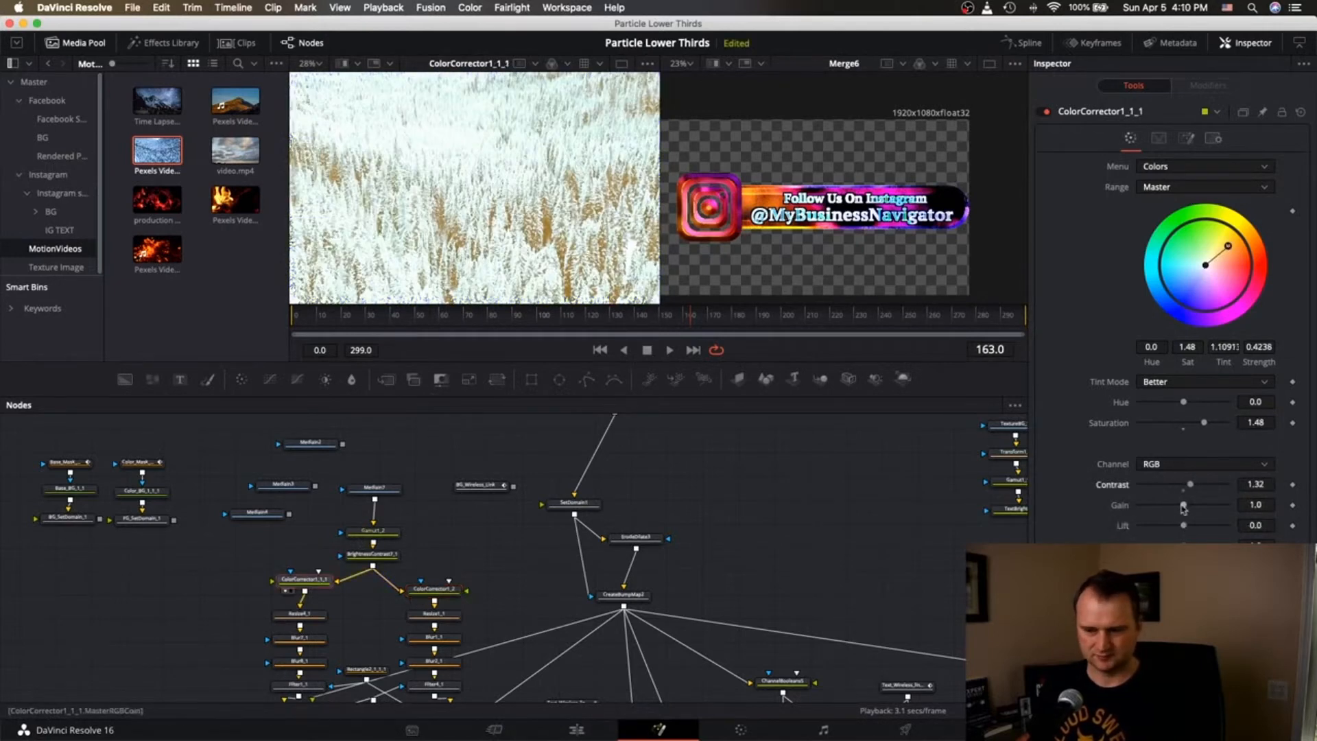
pyautogui.moveTo(1183, 508); pyautogui.dragTo(1174, 526)
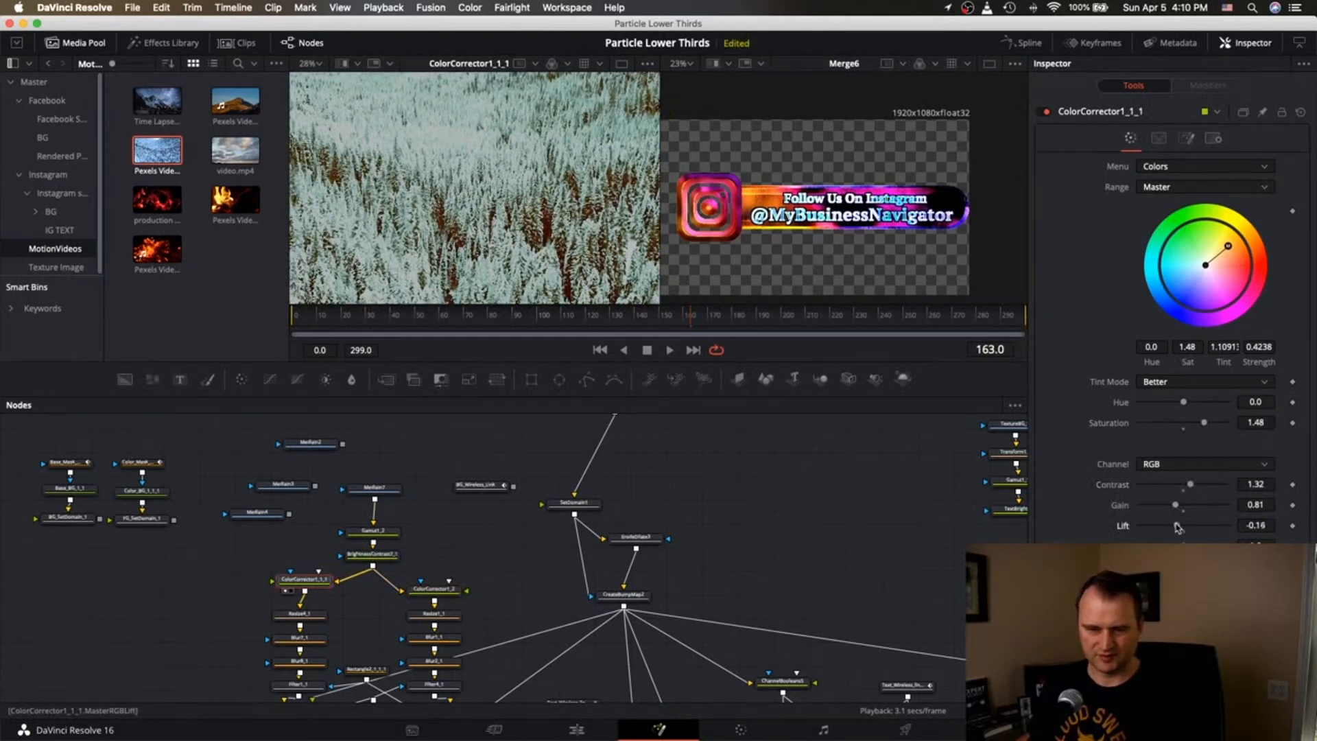
pyautogui.moveTo(1176, 506); pyautogui.dragTo(1182, 506)
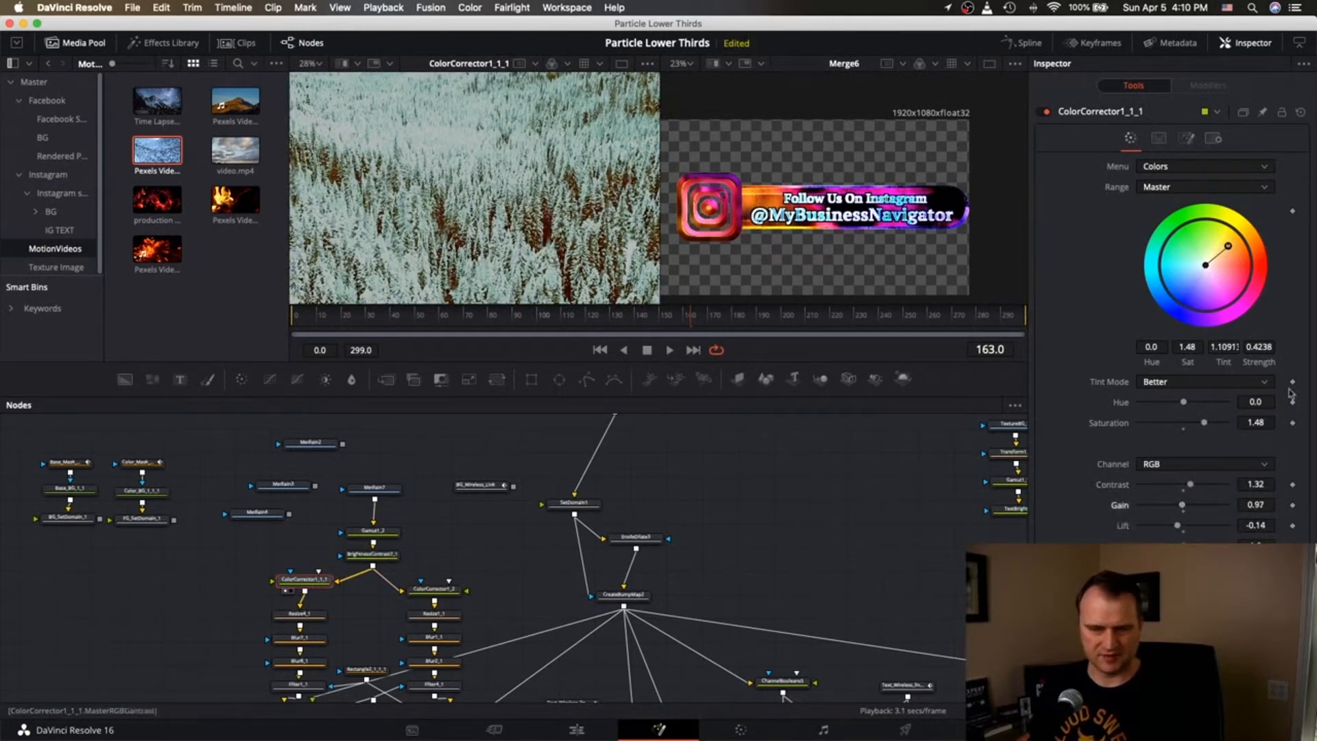
pyautogui.moveTo(1239, 251); pyautogui.dragTo(1239, 237)
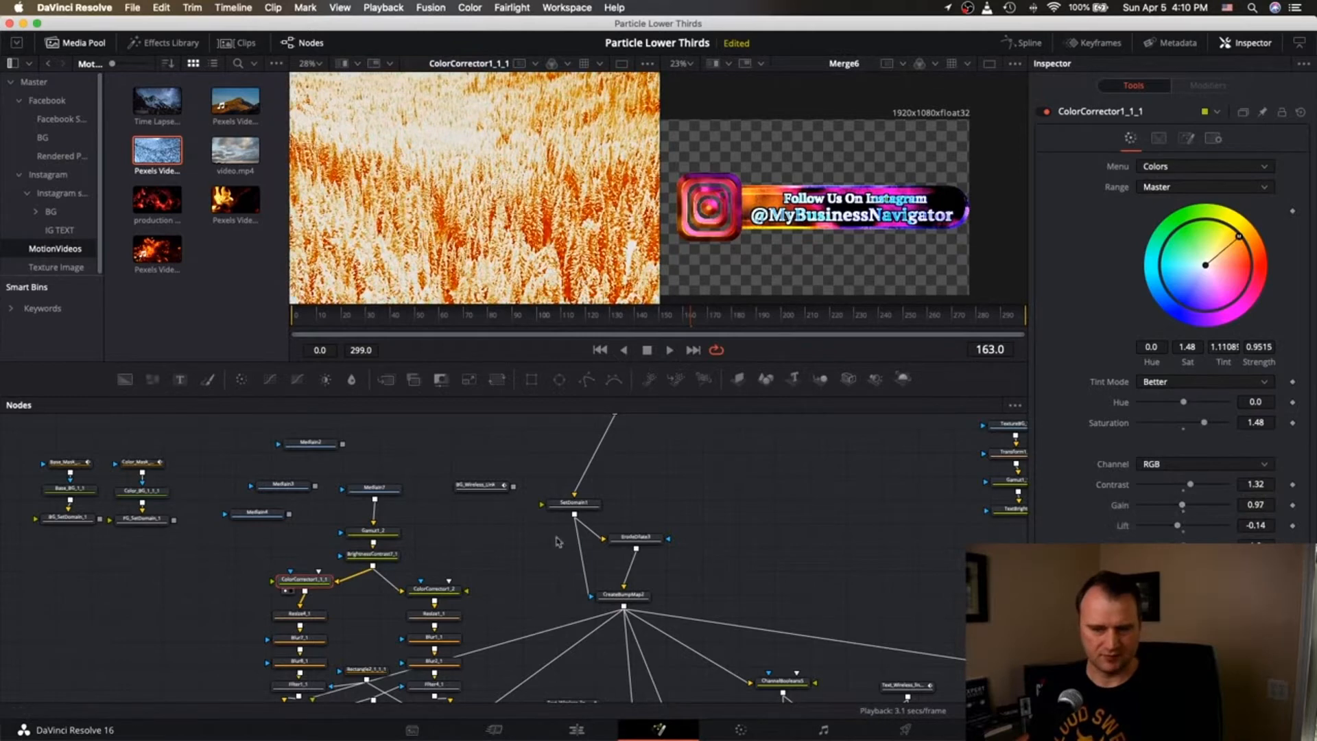
pyautogui.click(415, 601)
pyautogui.moveTo(1195, 302); pyautogui.dragTo(1218, 304)
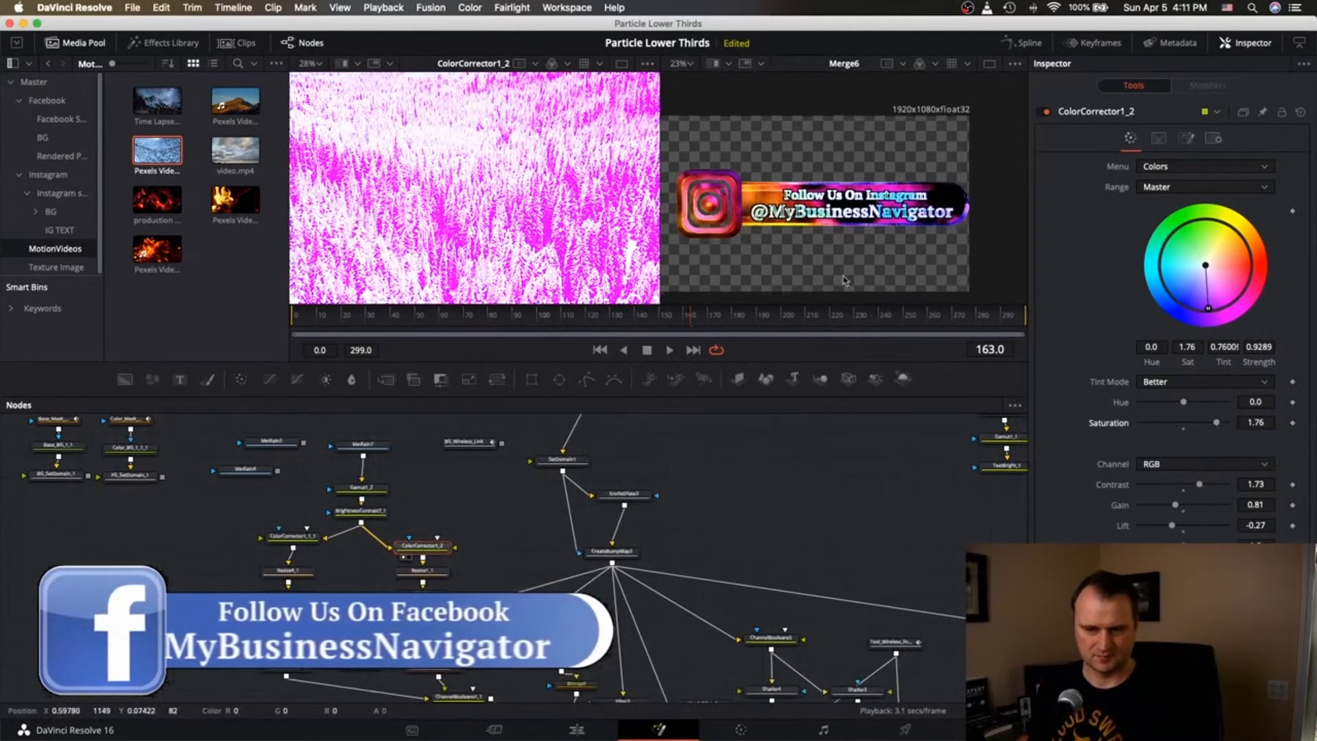
# Raise ErodeDilate5's Amount slightly to 0.0073.
pyautogui.scroll(3, 844, 281)
pyautogui.scroll(-3, 905, 485)
pyautogui.hscroll(3, 905, 485)
pyautogui.click(891, 508)
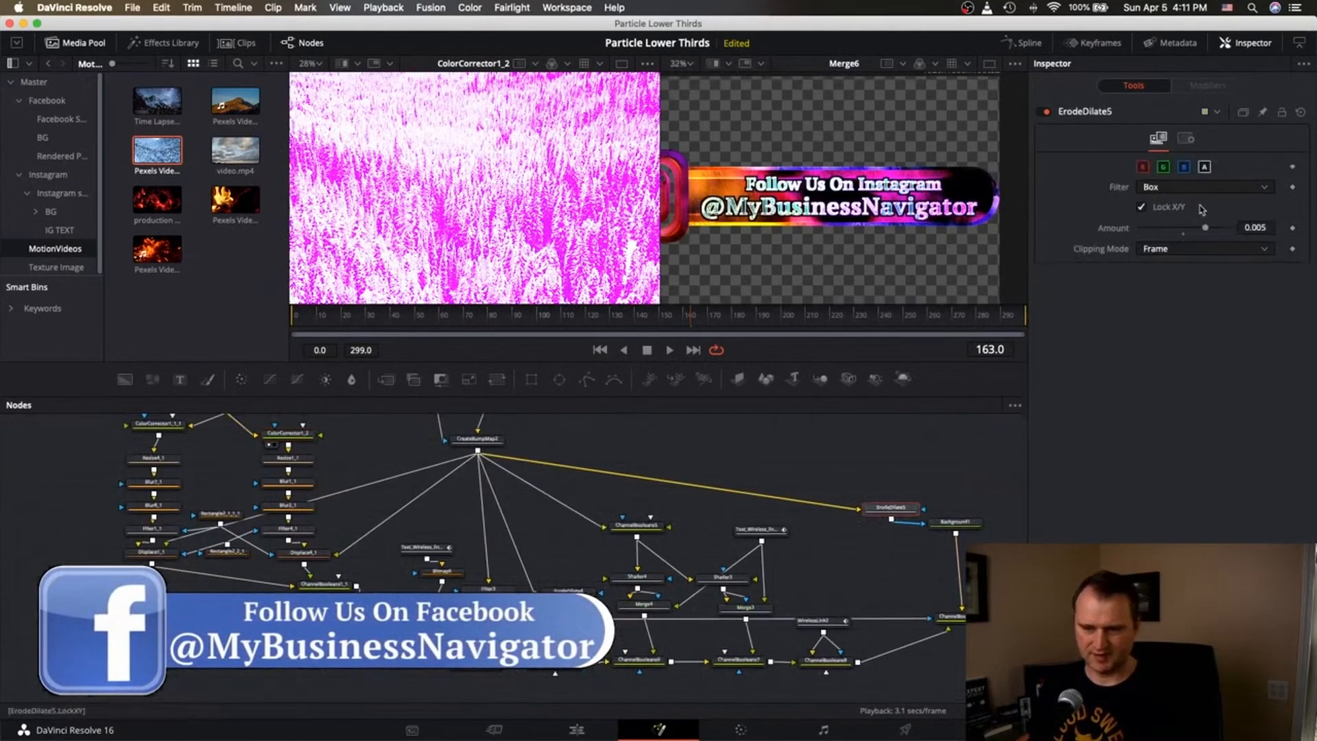
pyautogui.moveTo(1206, 227); pyautogui.dragTo(1216, 229)
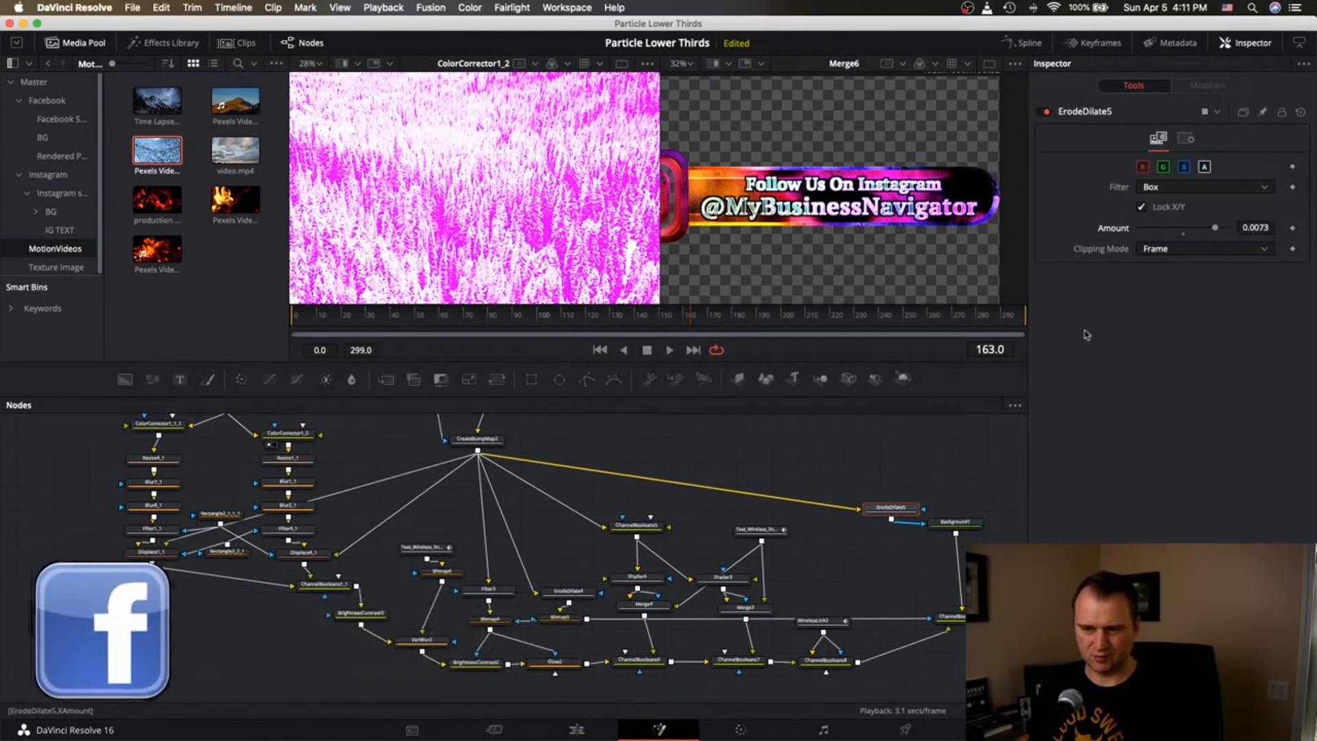
# Make Background1 a dark violet (hue 0.688, value 0.197).
pyautogui.click(956, 523)
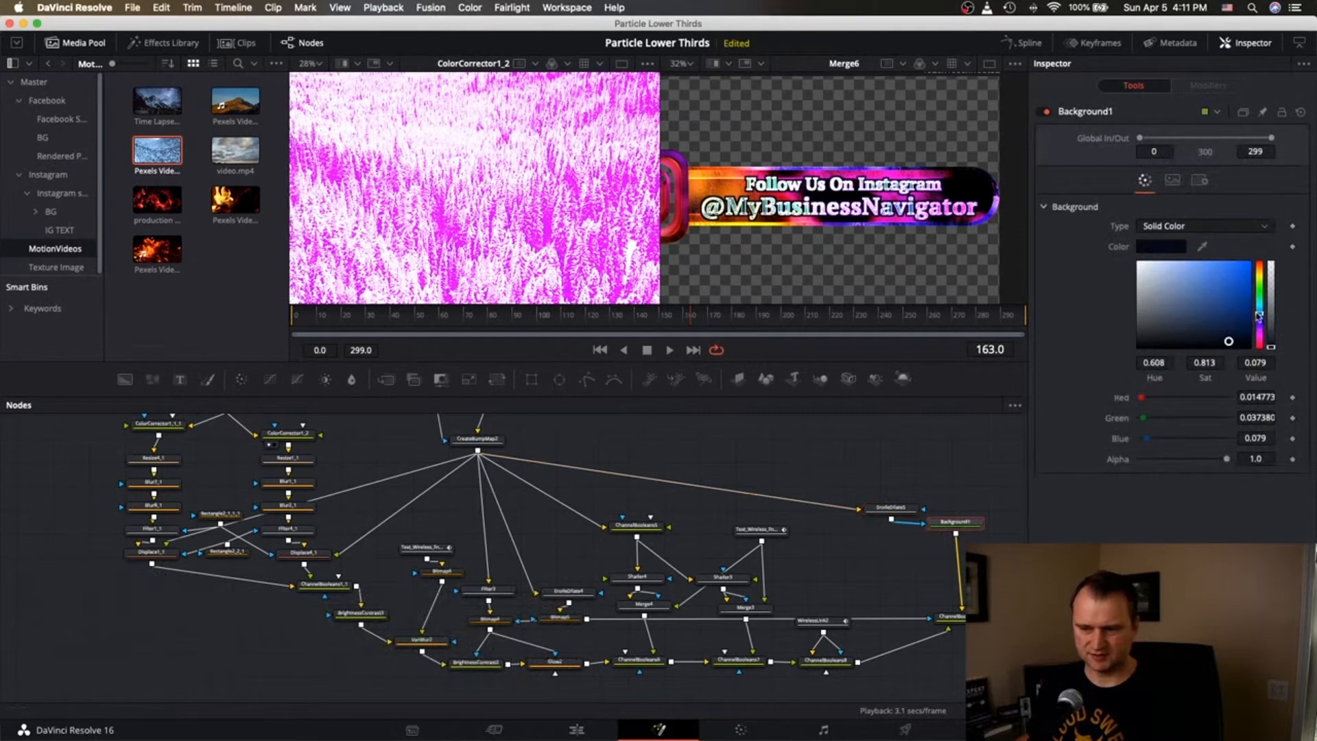
pyautogui.moveTo(1260, 316); pyautogui.dragTo(1231, 330)
pyautogui.scroll(-1, 770, 191)
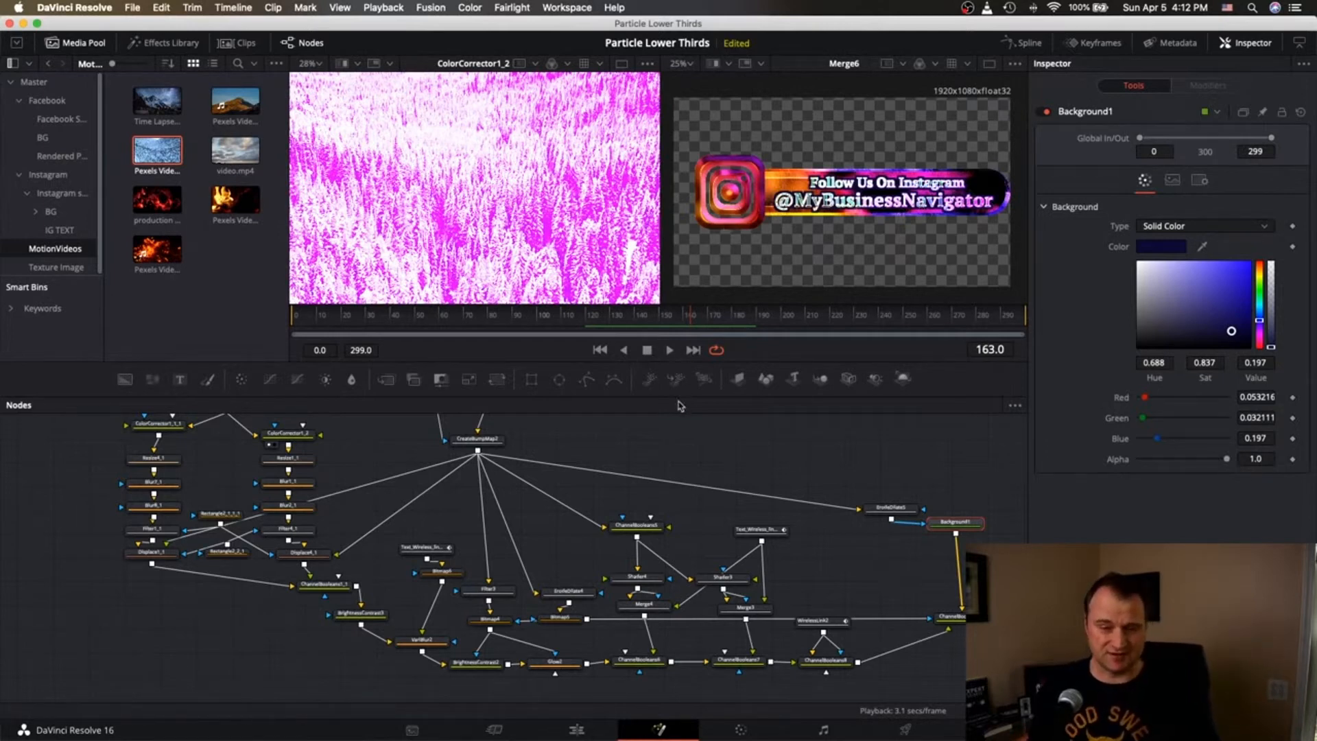
# Inspect ChannelBooleans10's Copy operation taking red, green, blue and alpha from FG.
pyautogui.scroll(-5, 730, 432)
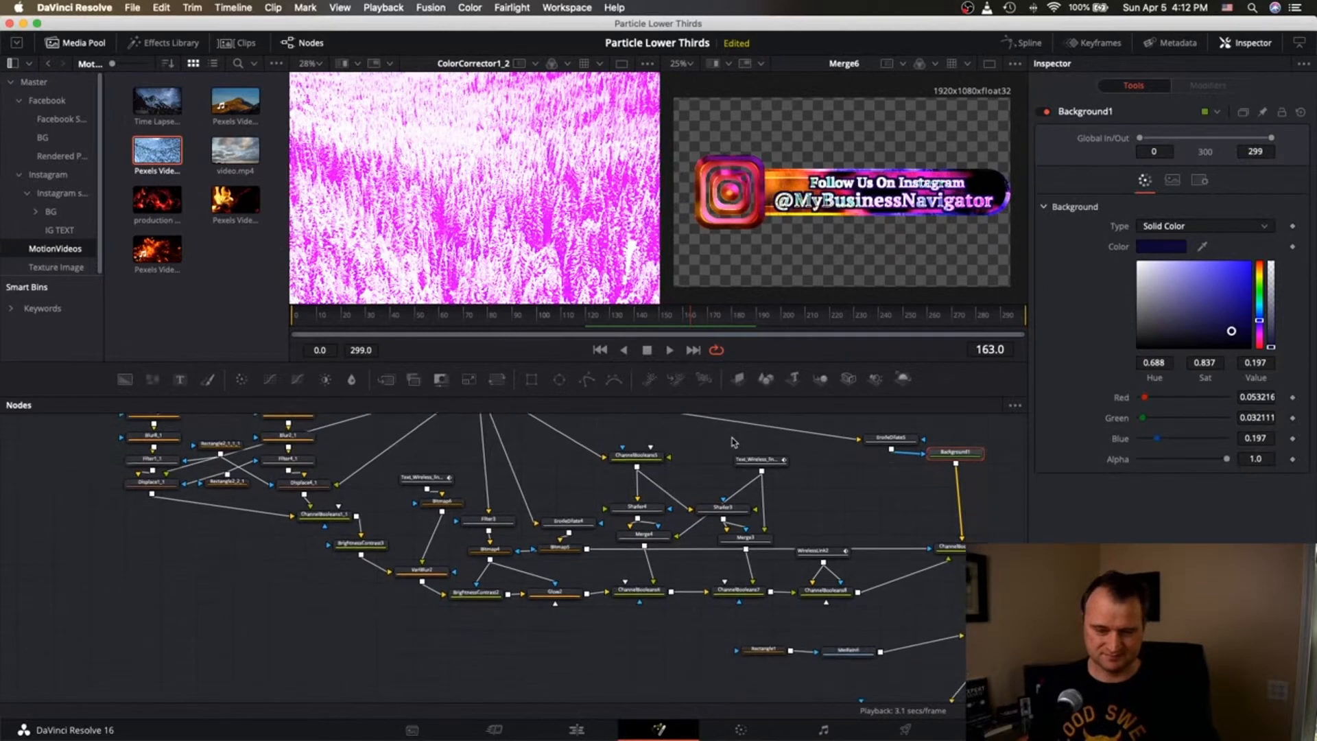
pyautogui.scroll(2, 733, 441)
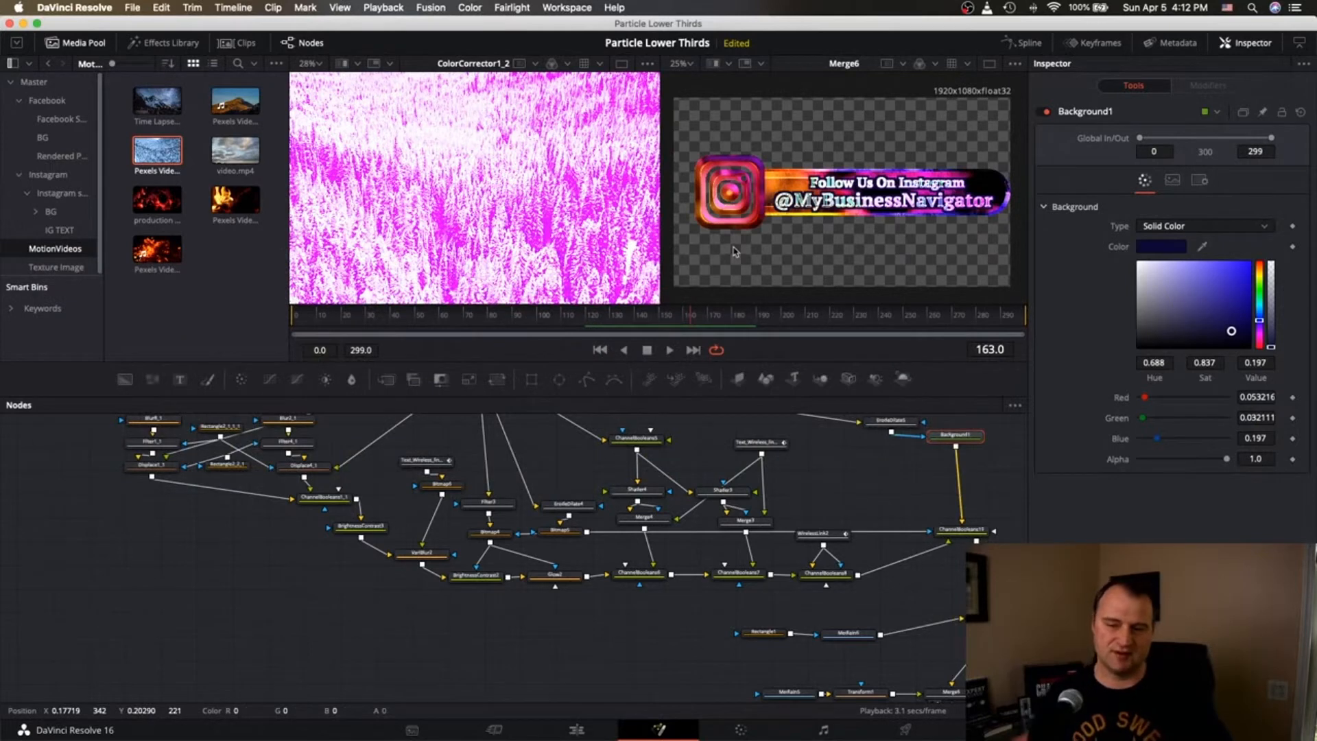
pyautogui.scroll(2, 882, 195)
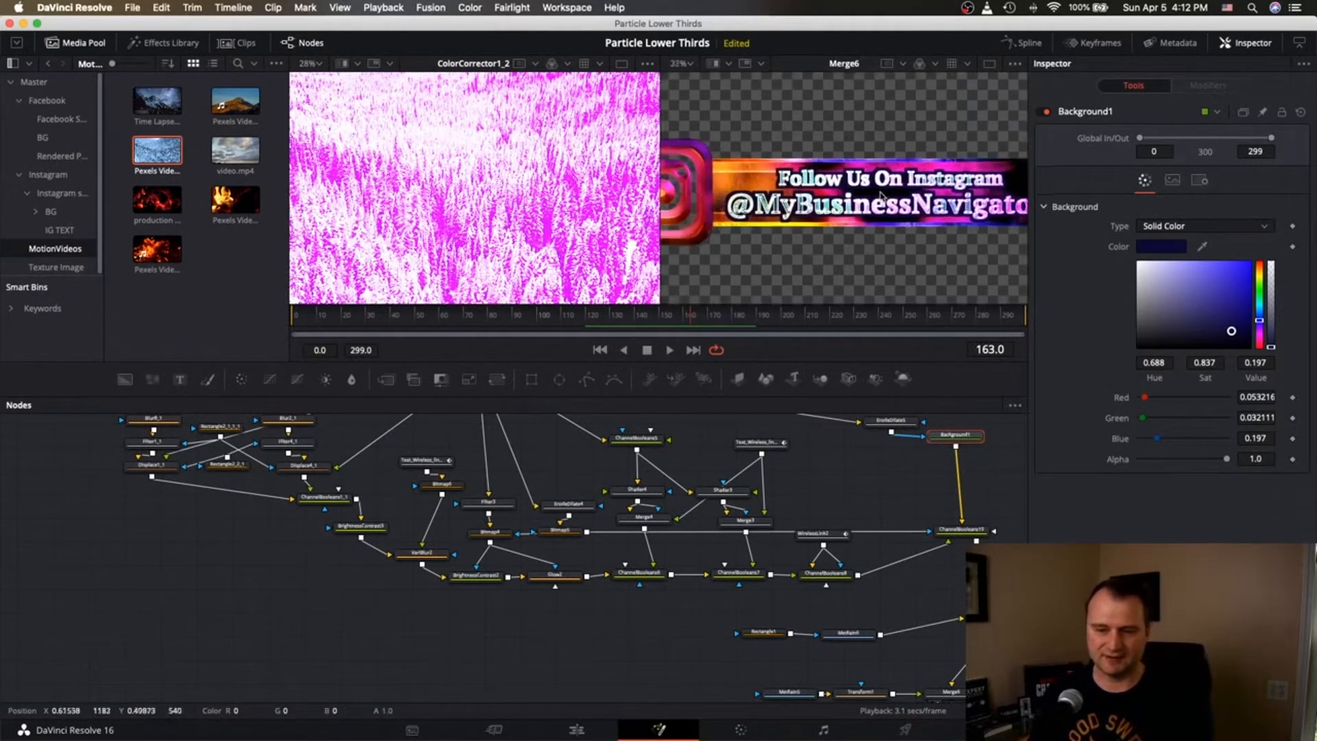
pyautogui.scroll(3, 881, 195)
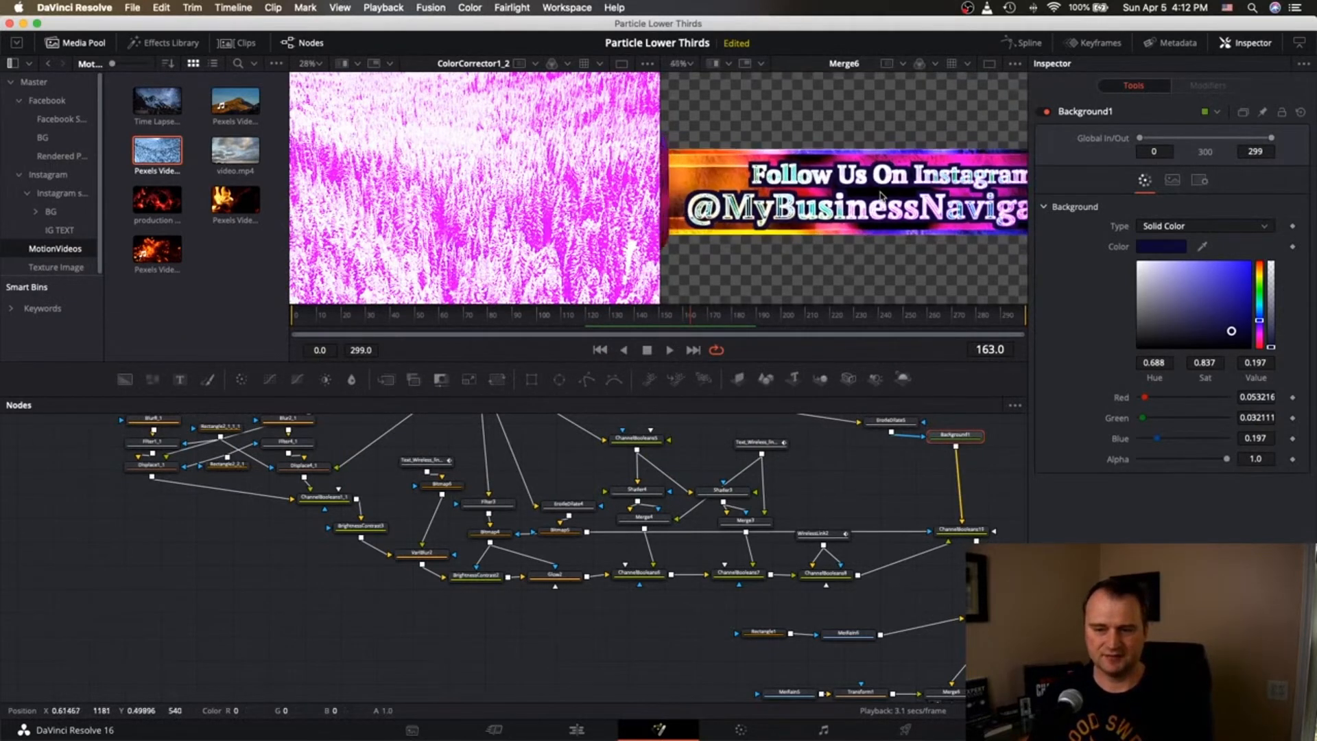
pyautogui.scroll(-1, 881, 195)
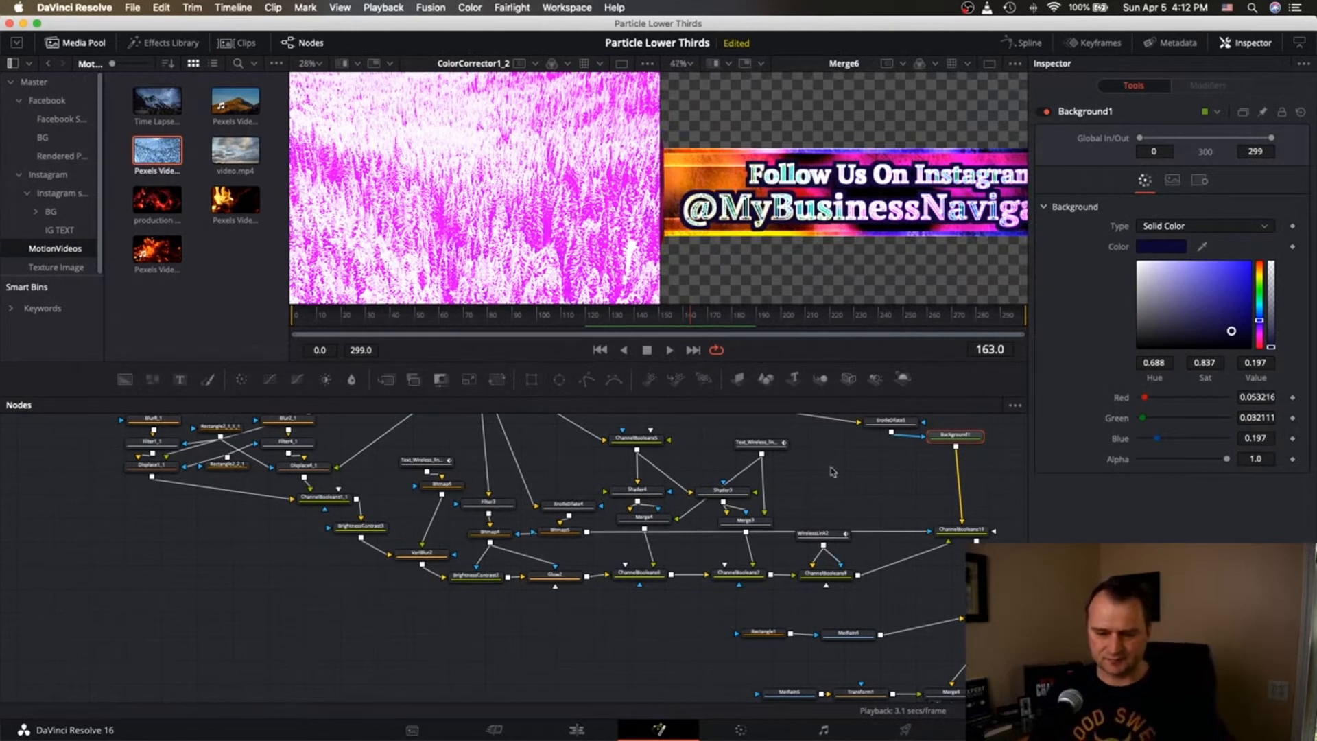
pyautogui.scroll(3, 833, 471)
pyautogui.hscroll(2, 839, 444)
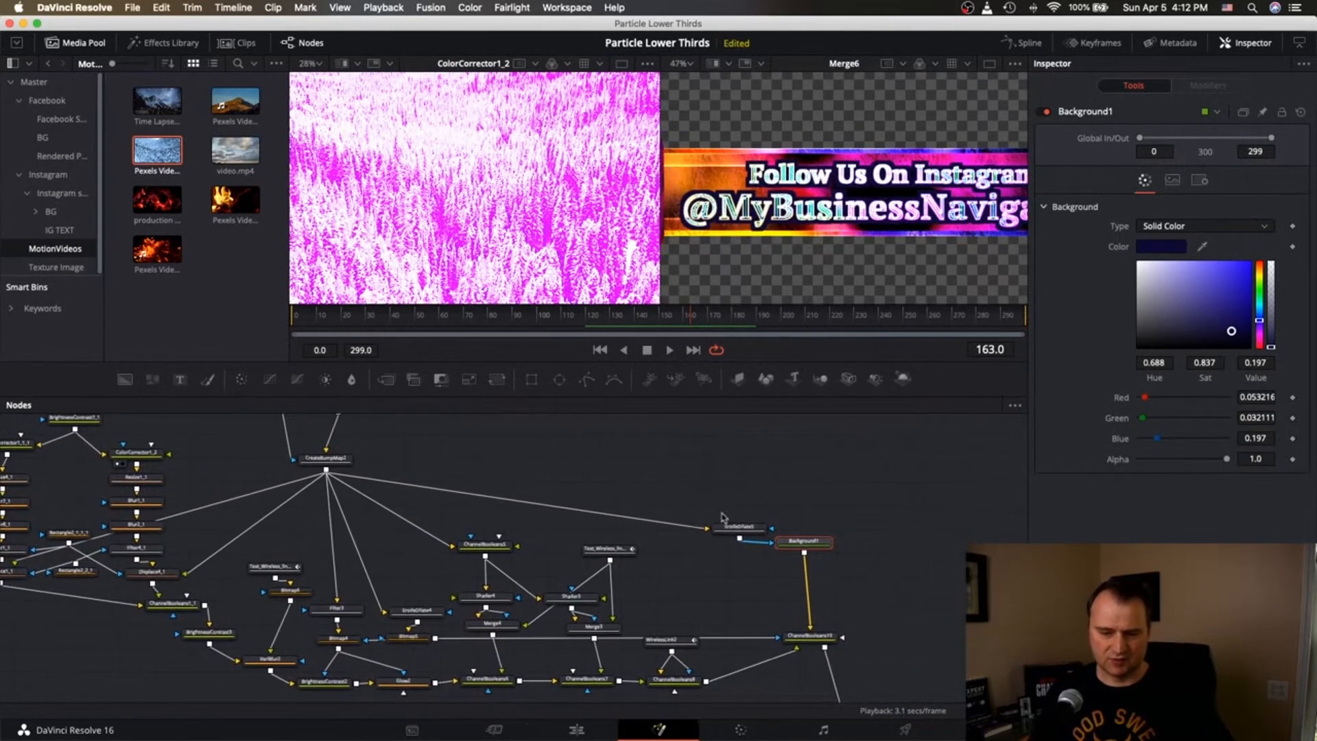
pyautogui.scroll(-5, 835, 557)
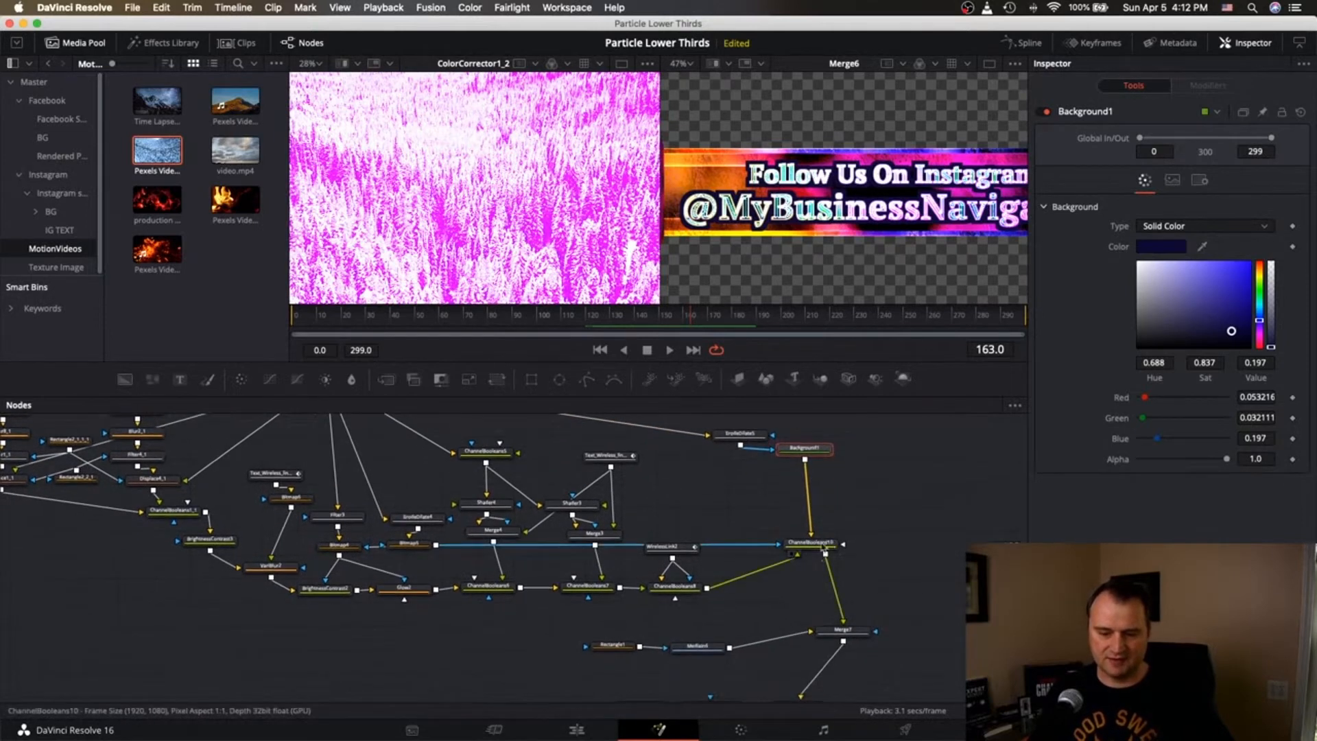
pyautogui.click(817, 545)
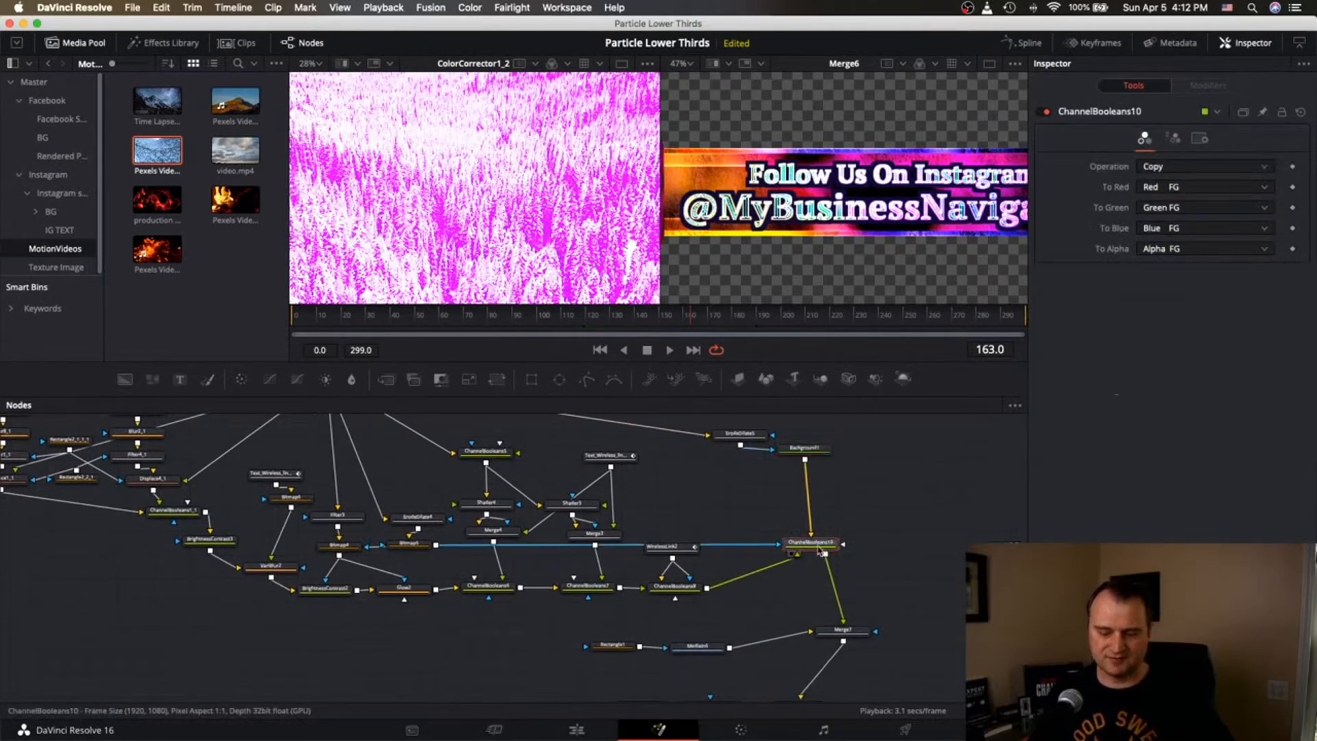